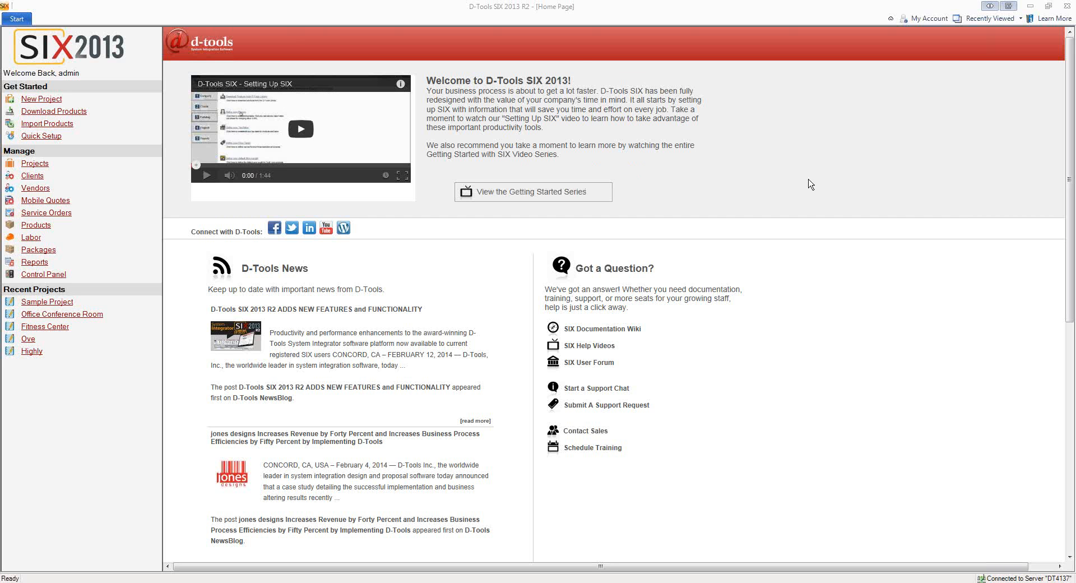
- Open the setup Control Panel and review the company information without changing it
left_click(18, 20)
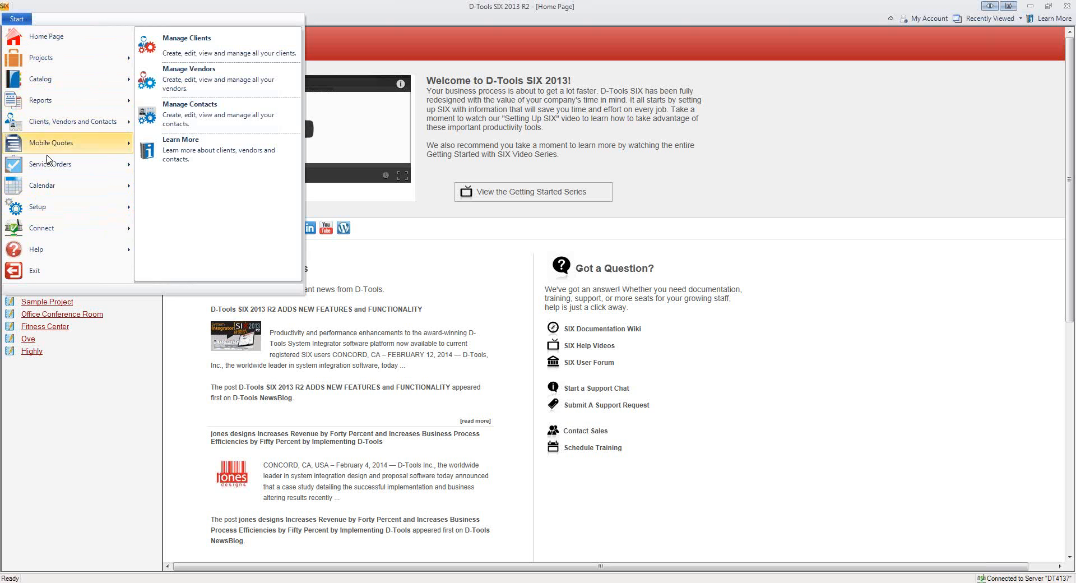
mouse_move(52, 193)
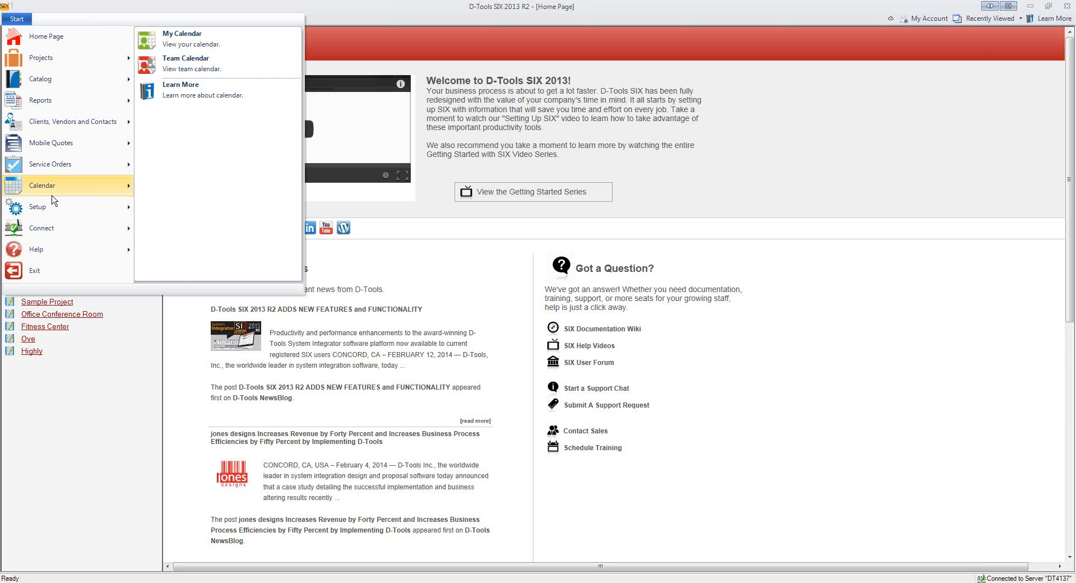
mouse_move(81, 208)
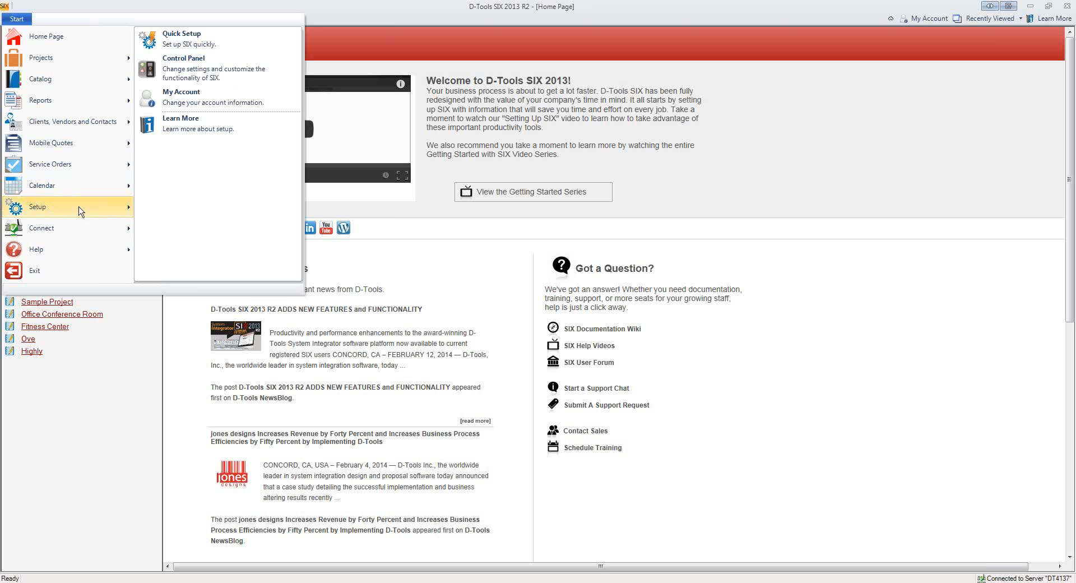
left_click(171, 77)
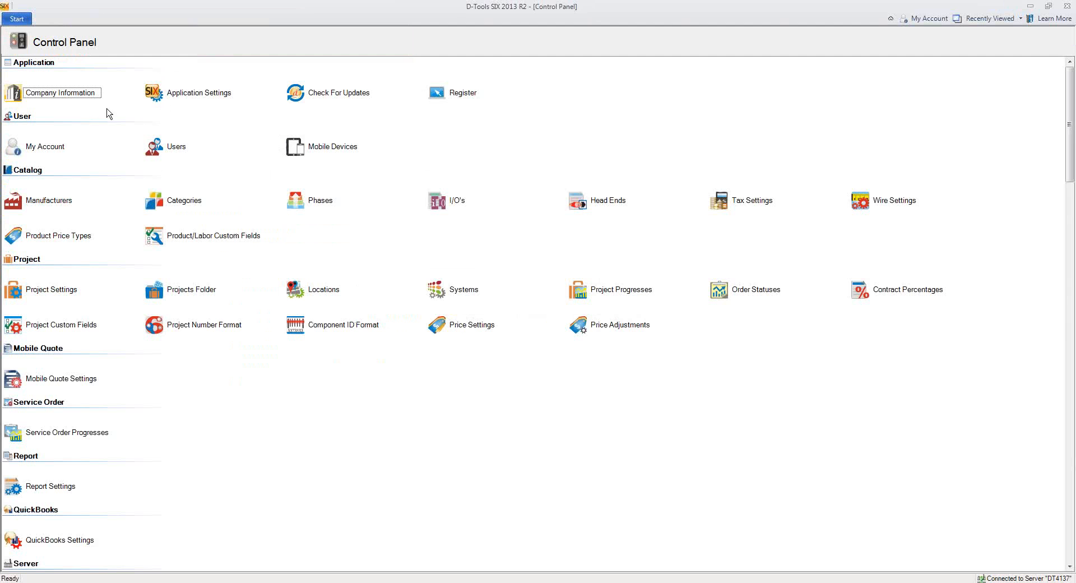
left_click(74, 98)
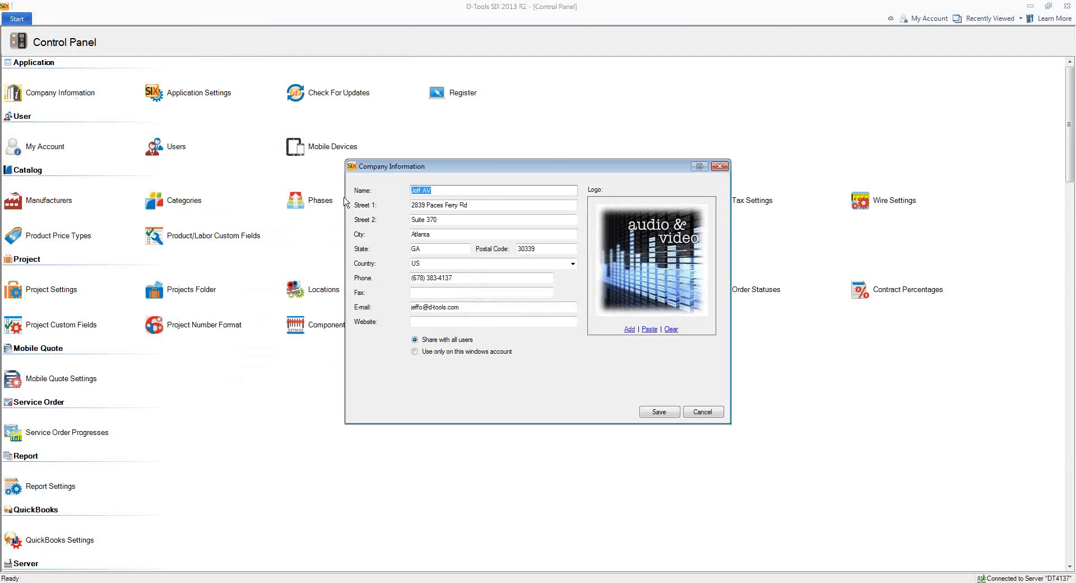
left_click(702, 412)
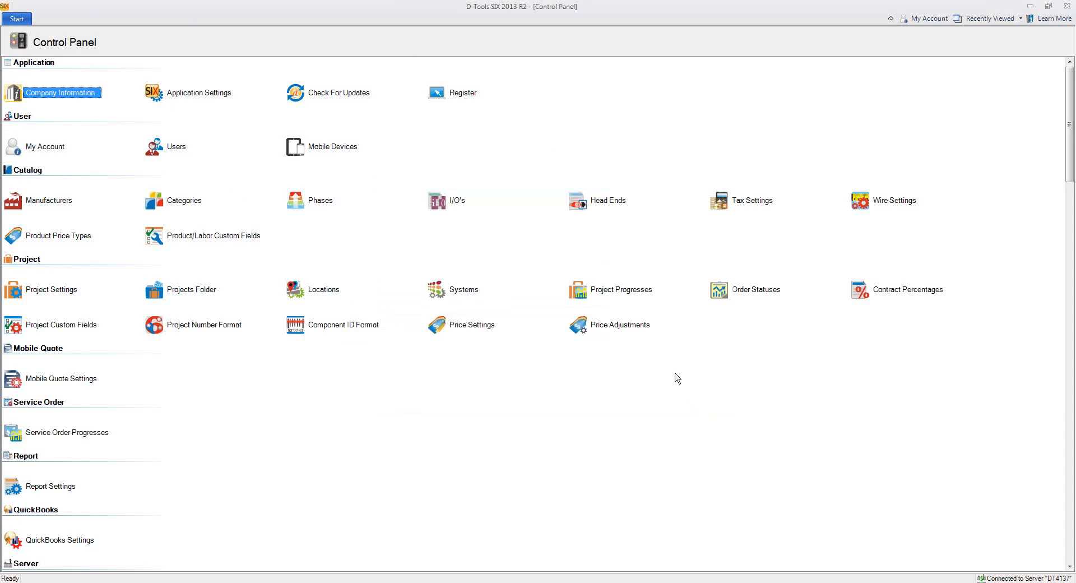
- Review the user accounts and the Rough-In labor phase settings, leaving both unchanged
left_click(163, 154)
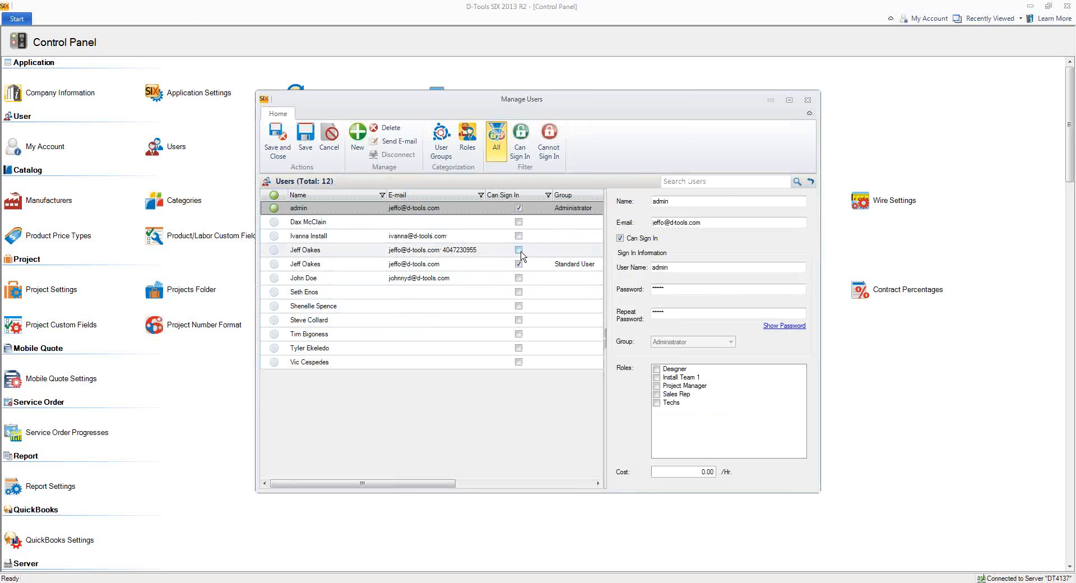
left_click(807, 100)
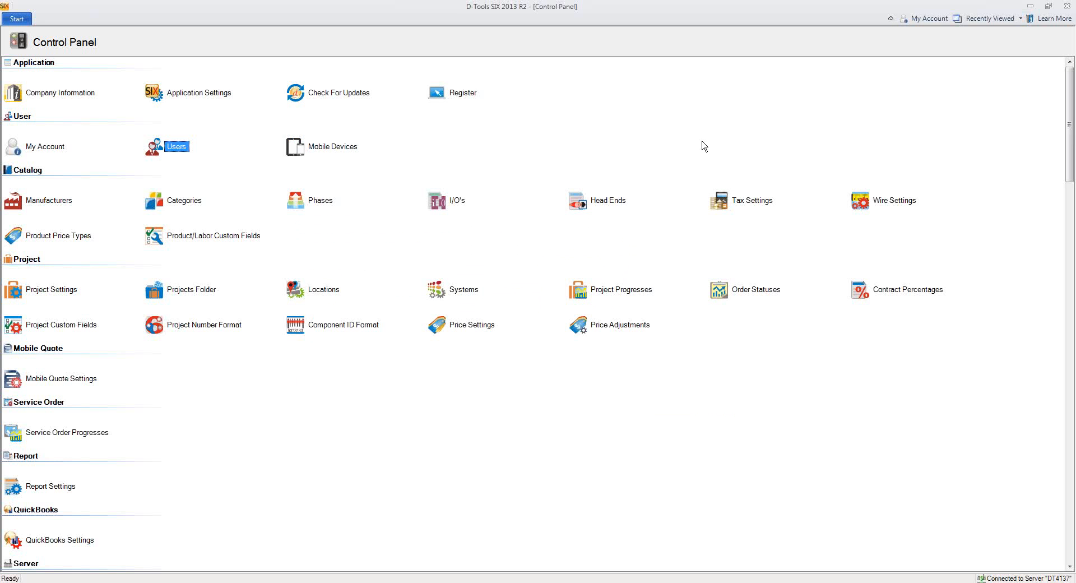
left_click(299, 203)
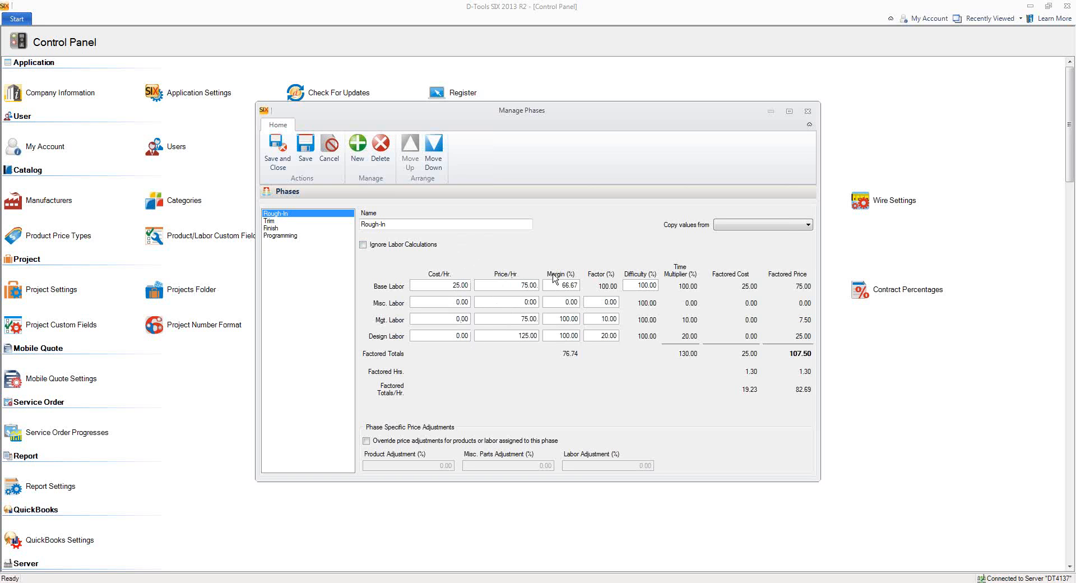
left_click(807, 111)
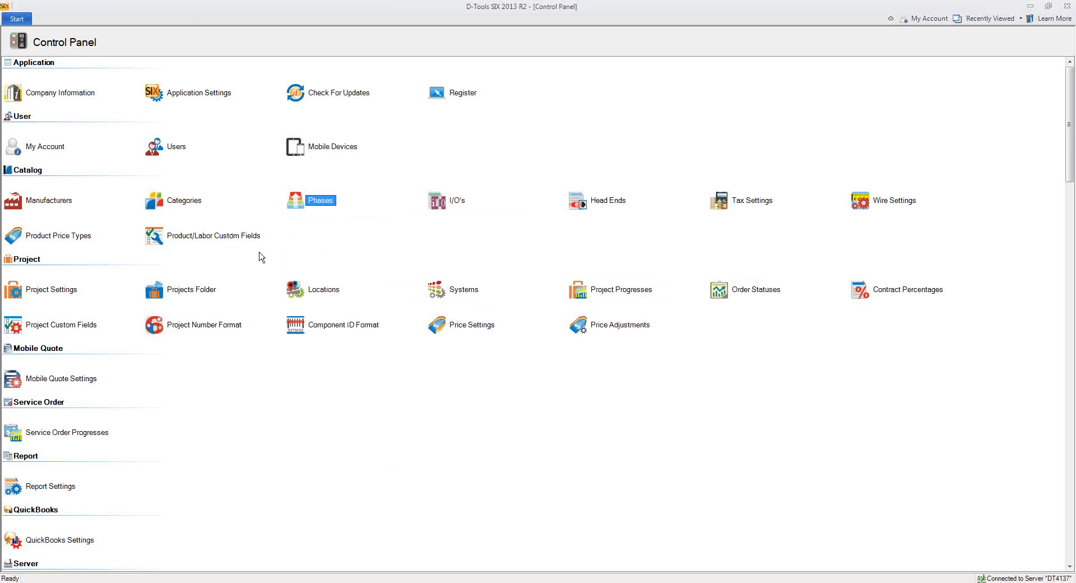
- Open the catalog's product download browser and display the Crestron partner page from the manufacturer list
left_click(17, 18)
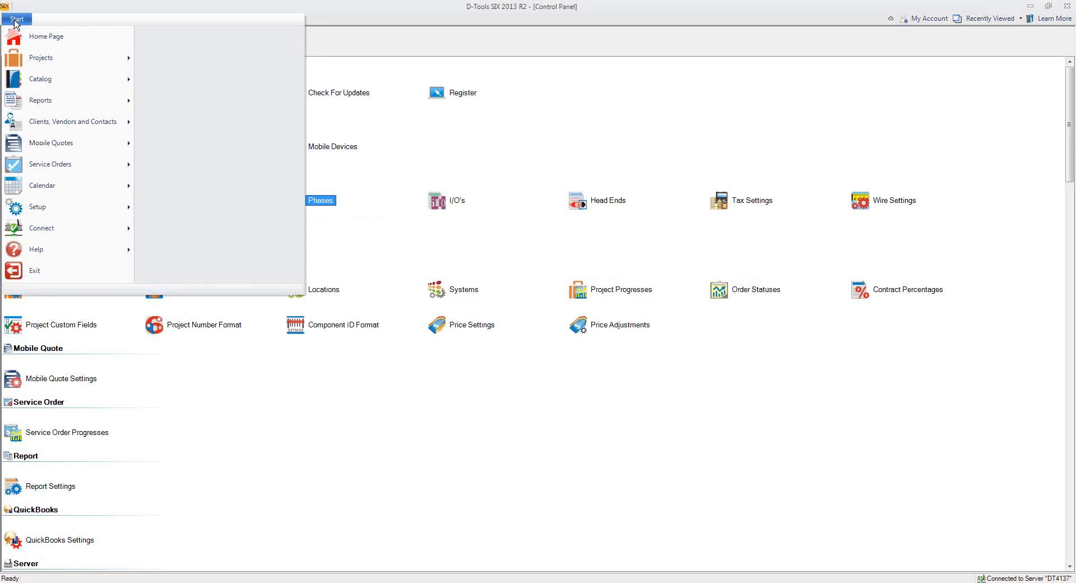
mouse_move(14, 67)
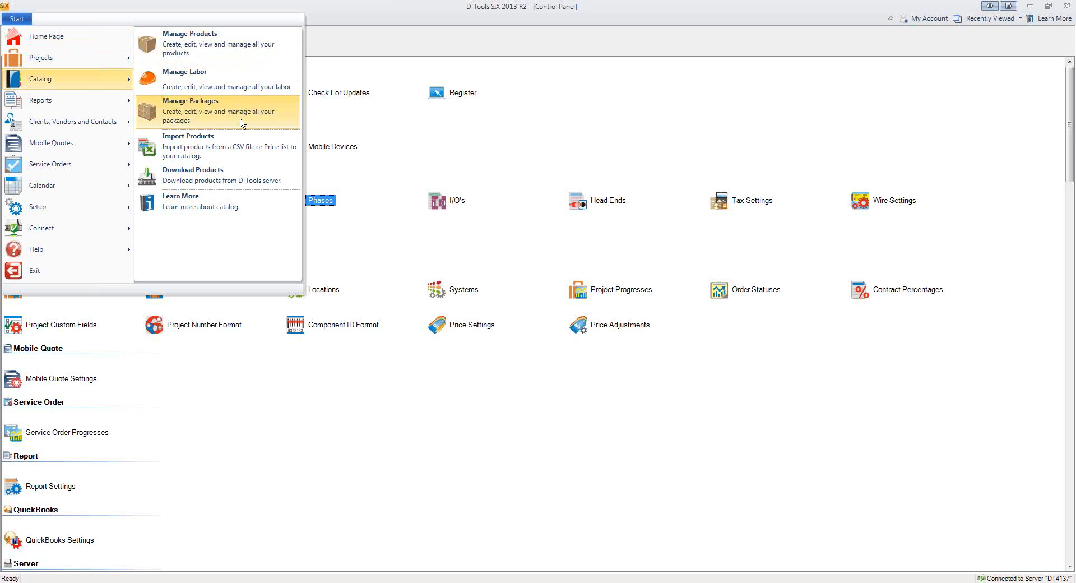
left_click(240, 178)
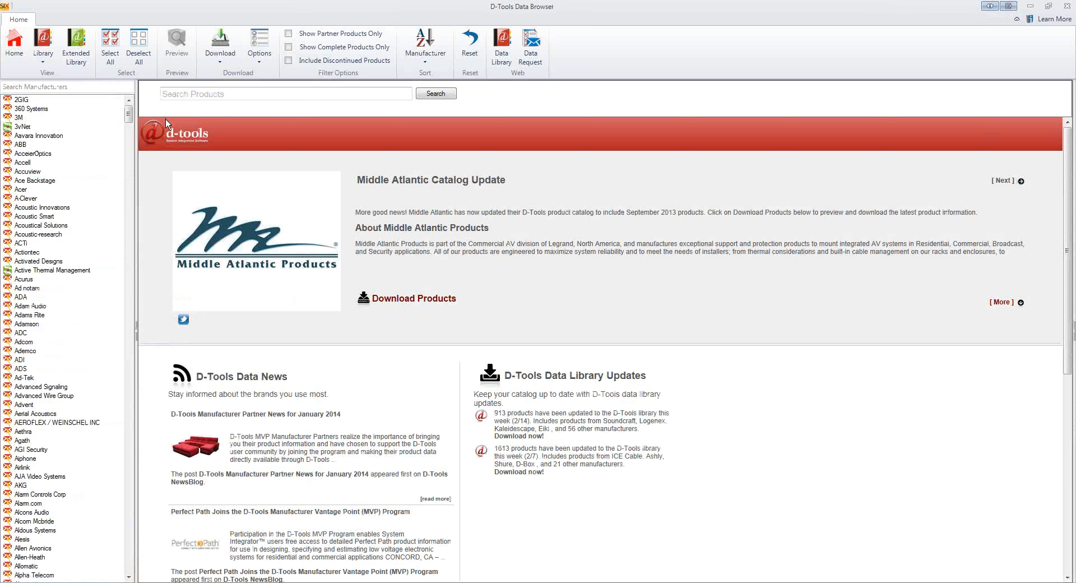
left_click_drag(128, 116, 129, 154)
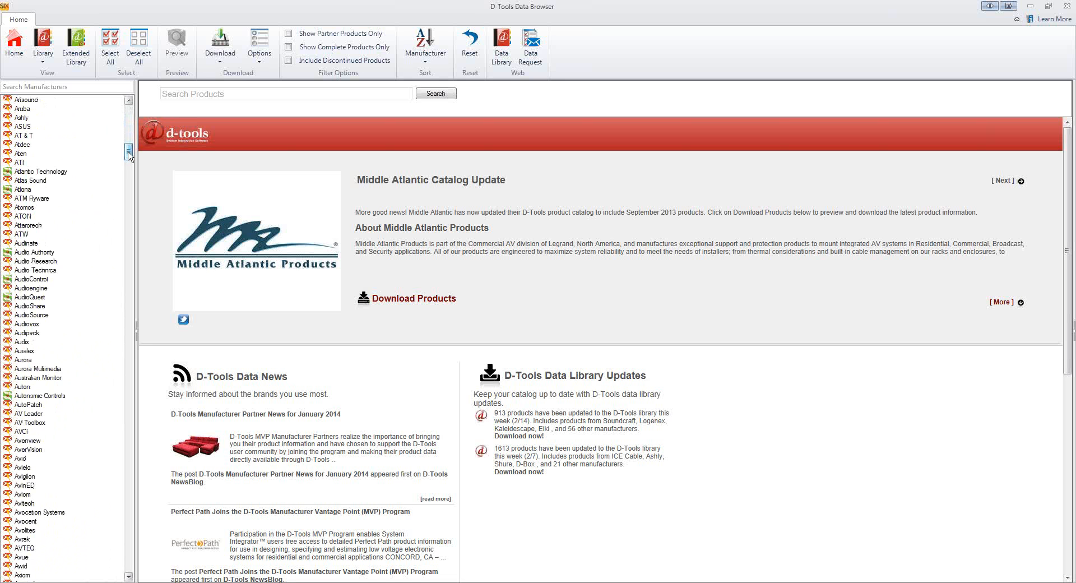
left_click_drag(129, 154, 131, 178)
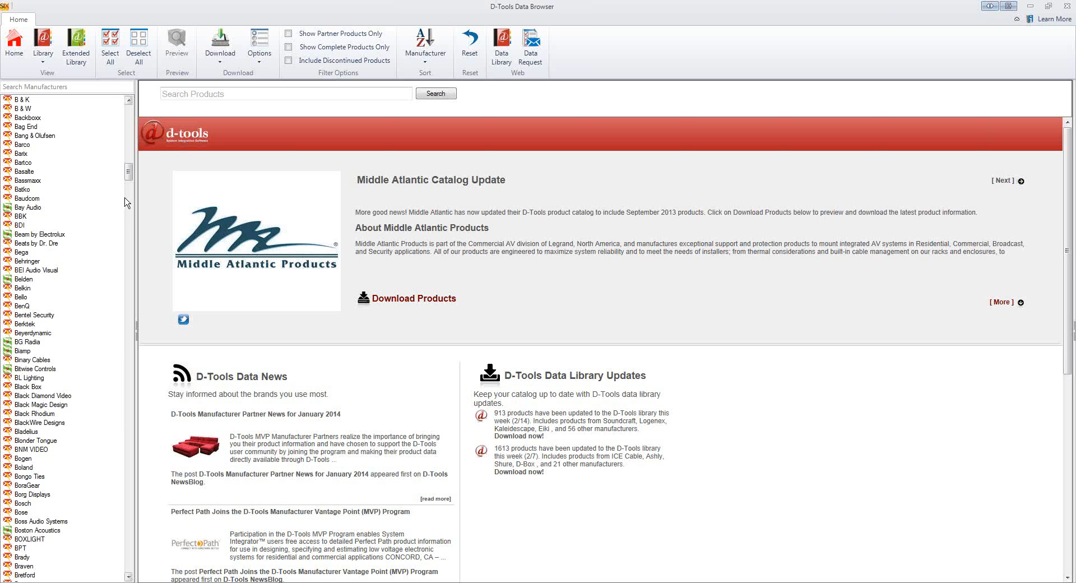
left_click_drag(128, 172, 130, 178)
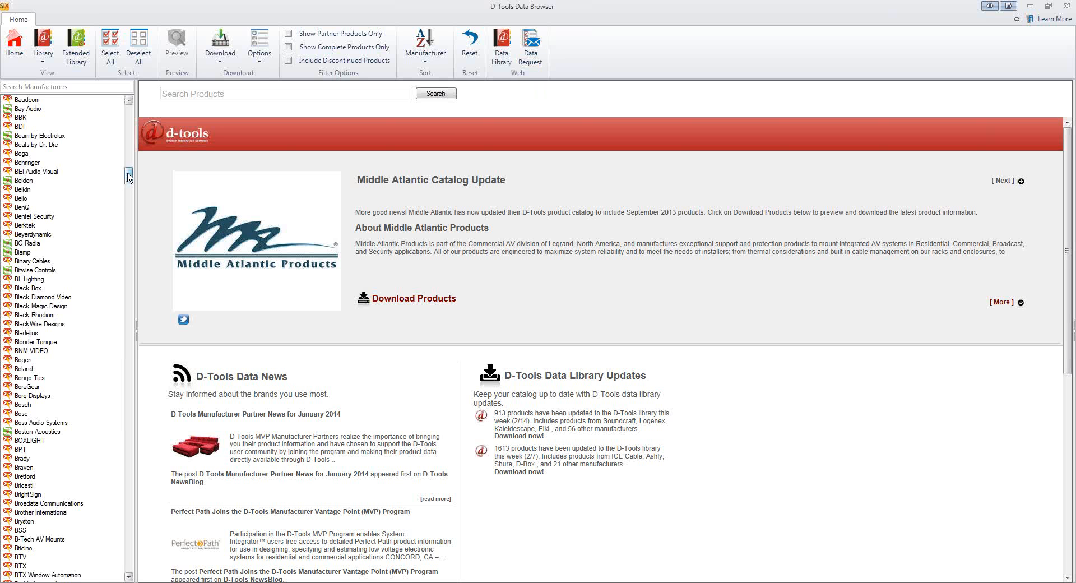
left_click_drag(129, 177, 129, 216)
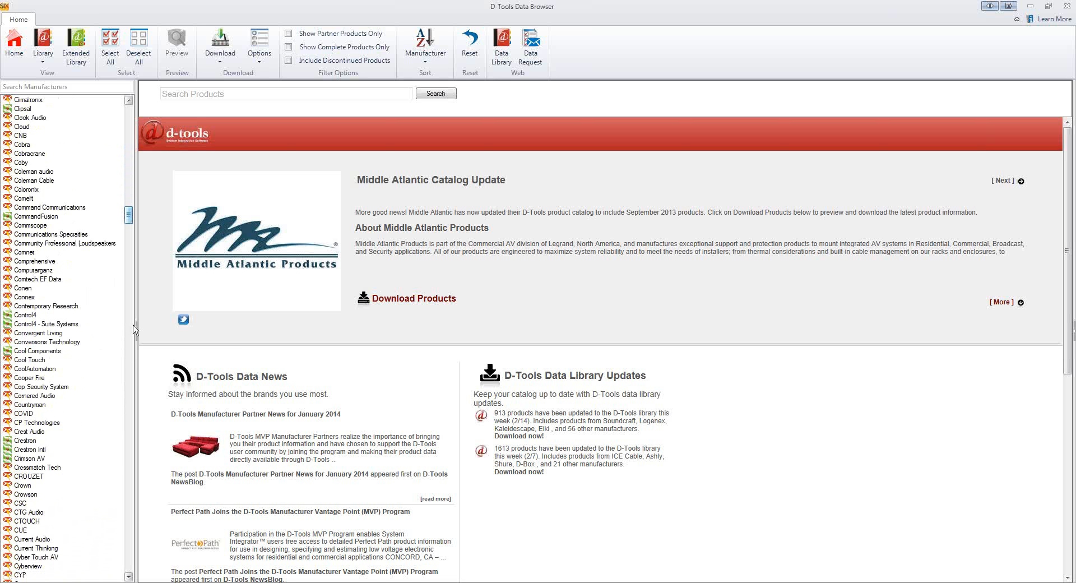
left_click(31, 443)
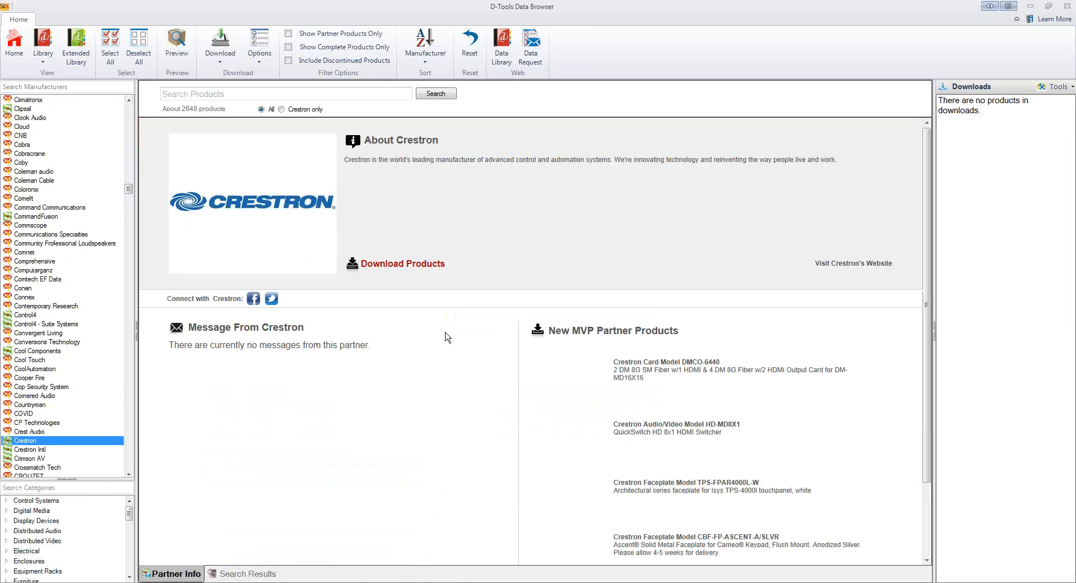
- View the downloadable Crestron Intl products filtered to Distributed Audio with its subcategories expanded, and close the data browser
left_click(404, 273)
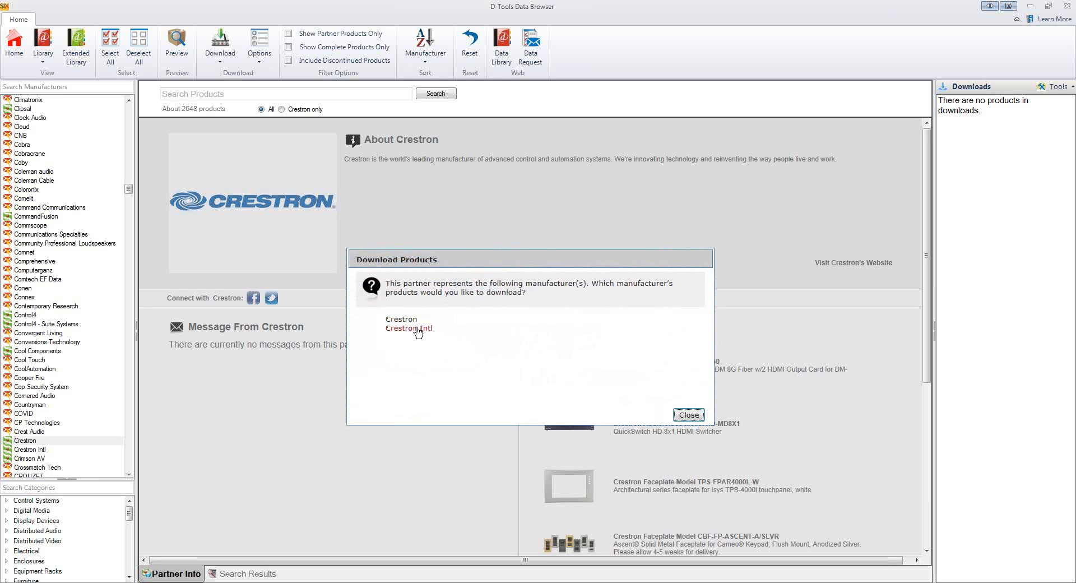
left_click(414, 331)
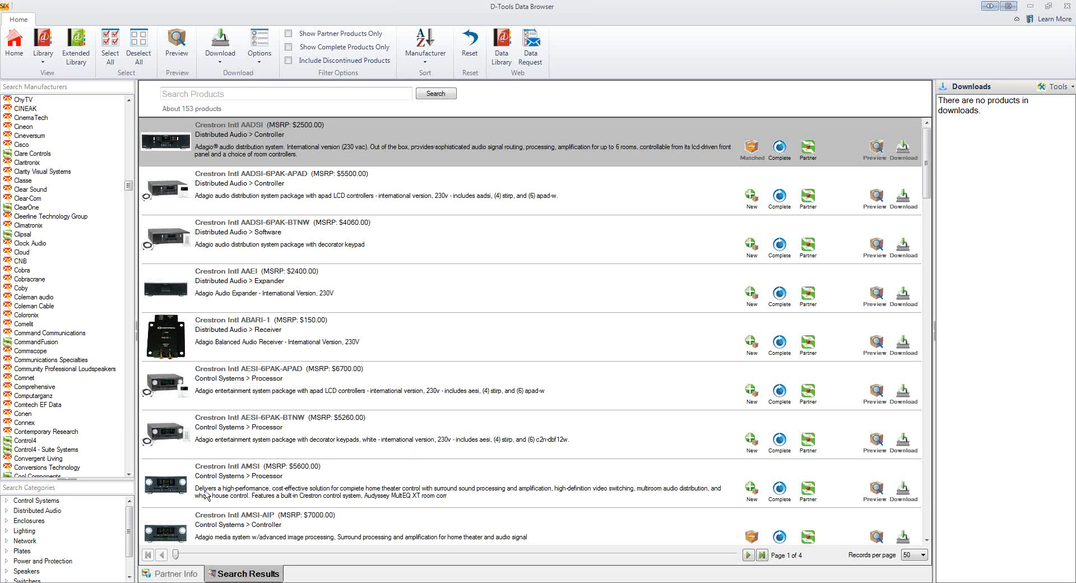
left_click(36, 511)
left_click(6, 510)
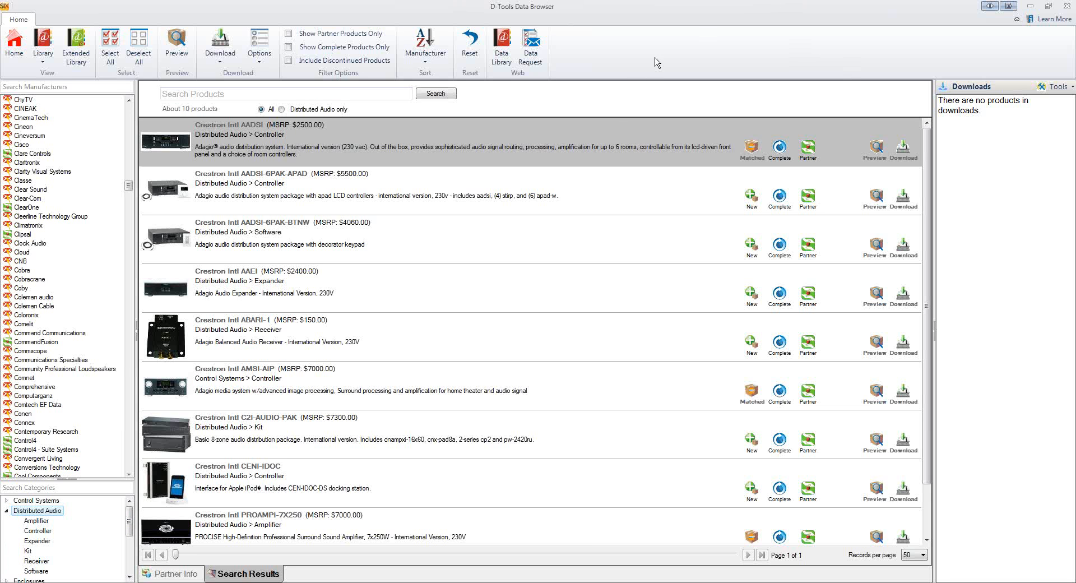
left_click(1063, 11)
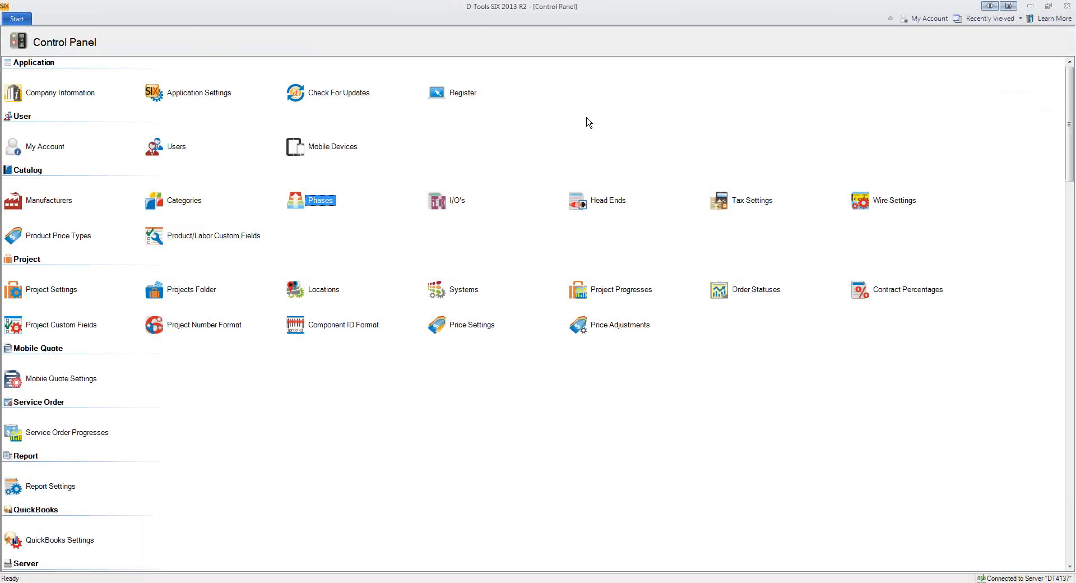
- Open the product catalog for management and search it for "swamp"
left_click(16, 20)
mouse_move(17, 80)
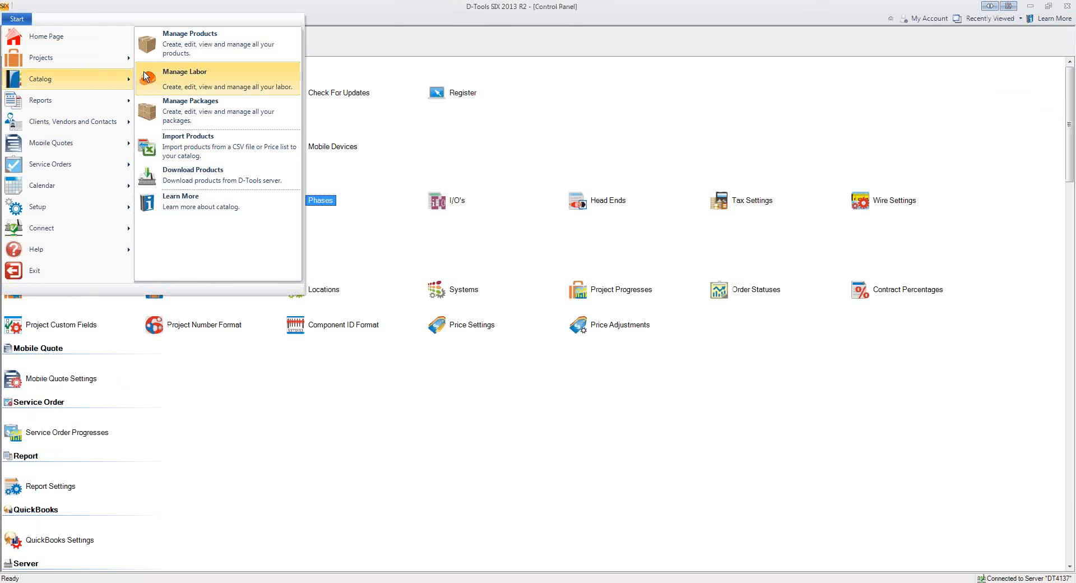
left_click(195, 47)
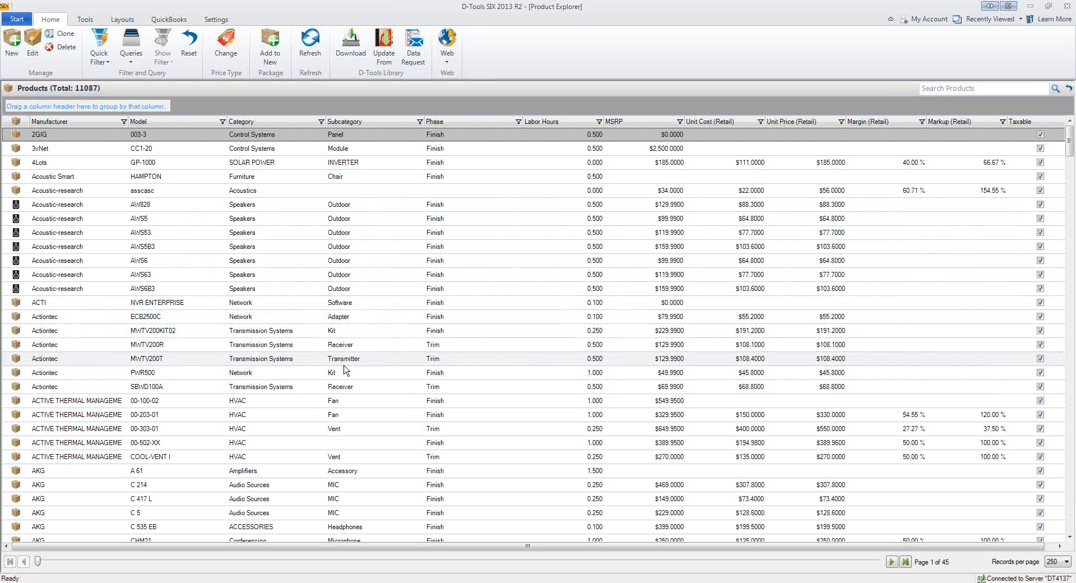
left_click(980, 88)
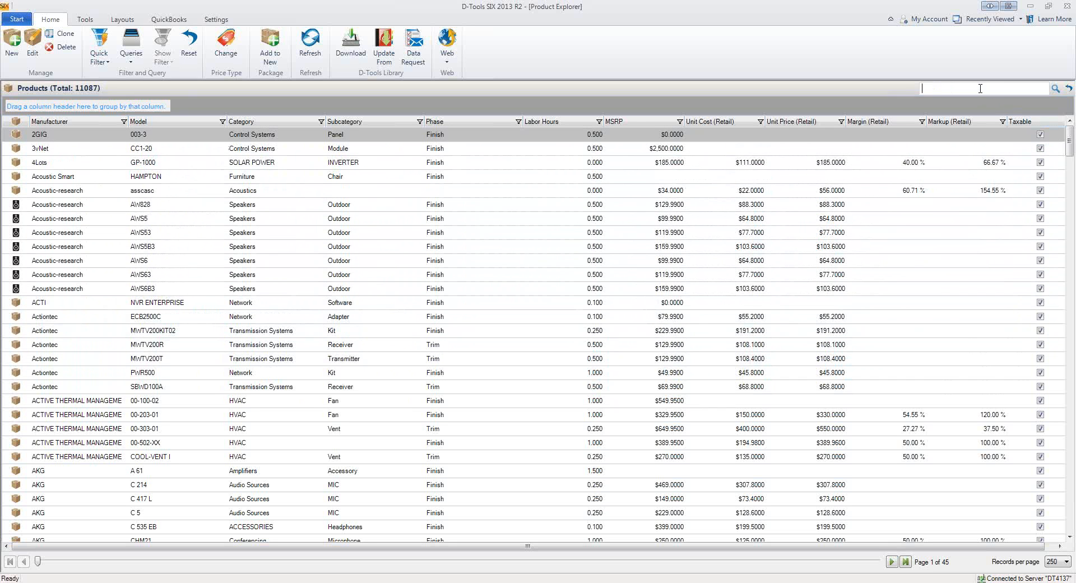
type("swamp")
key("Return")
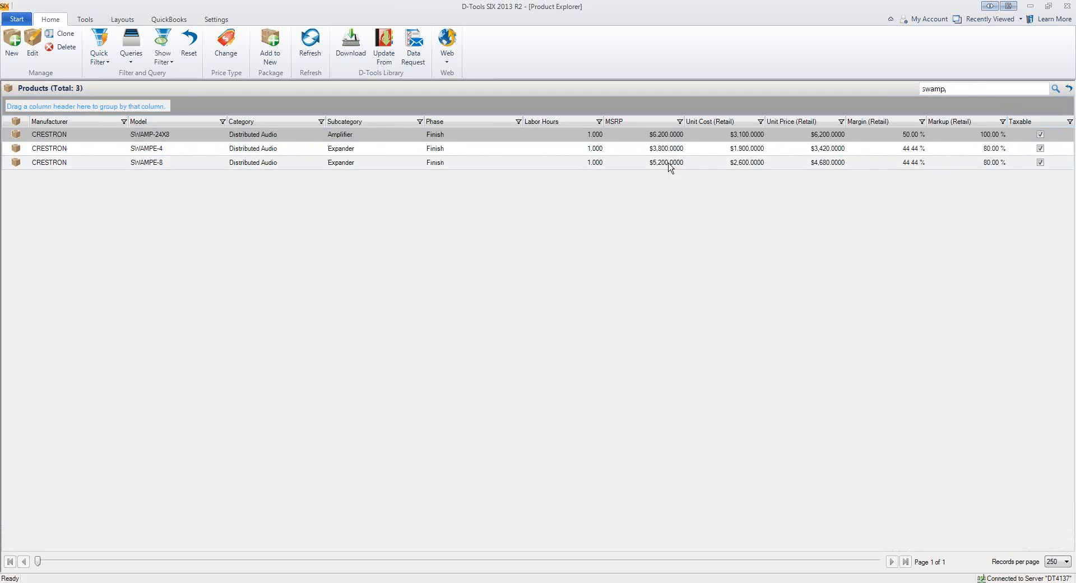
- Open the Crestron SWAMP-24X8 product and review its description and pricing, including the available price rules
double_click(276, 134)
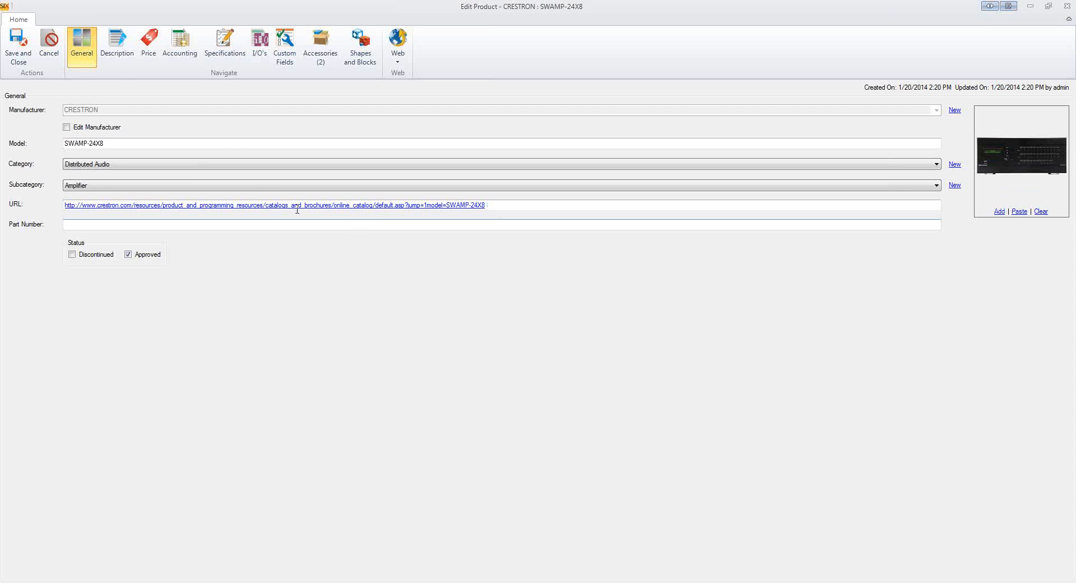
left_click(116, 60)
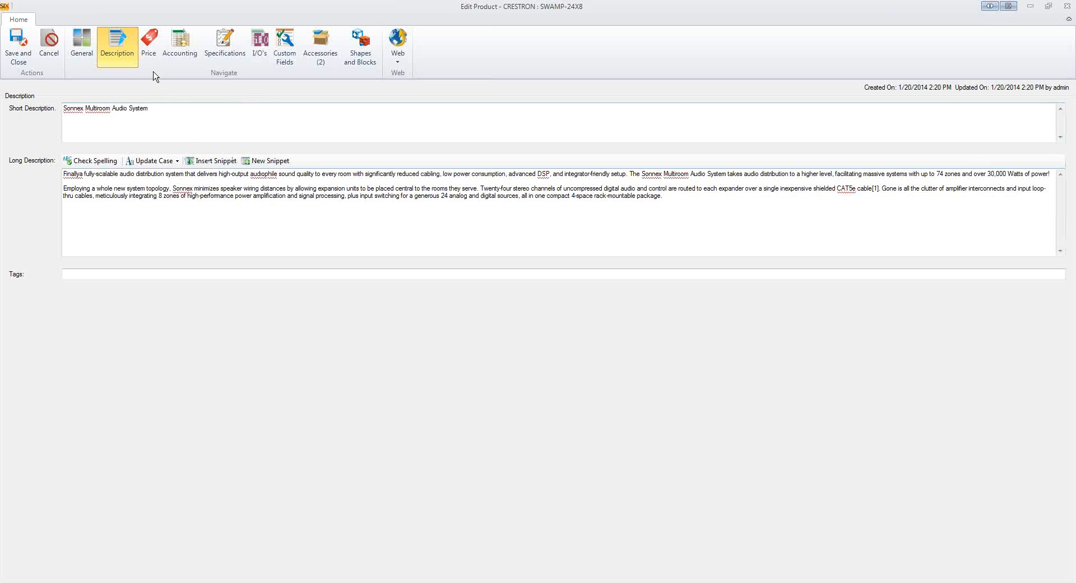
left_click(149, 46)
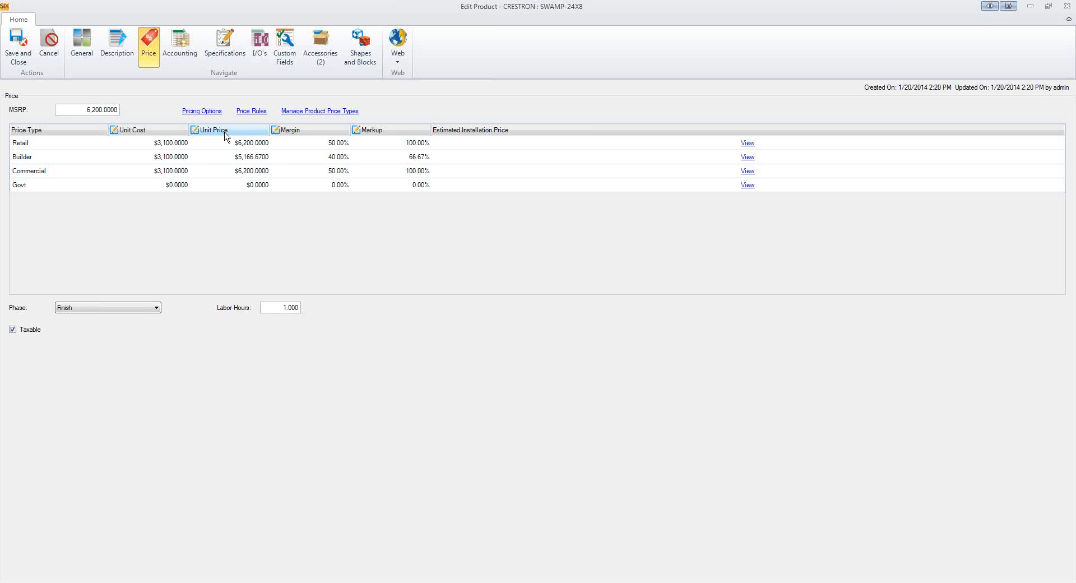
left_click(251, 111)
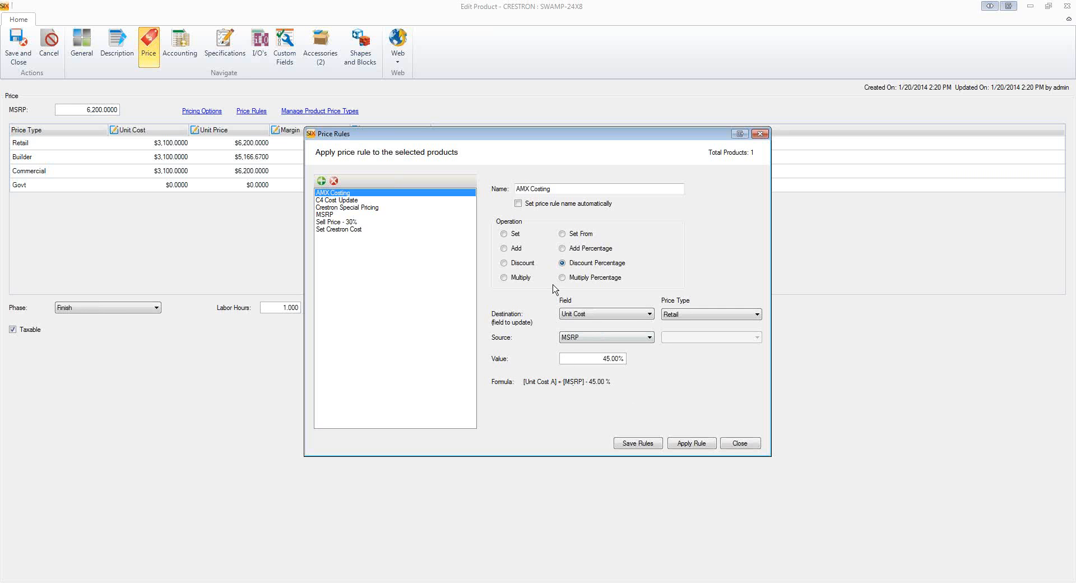
left_click(740, 443)
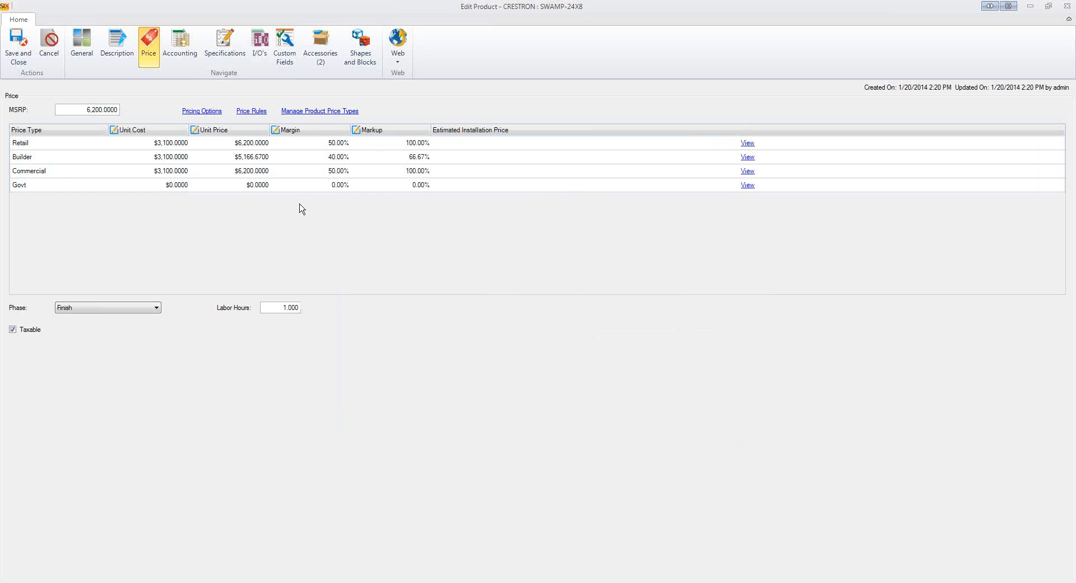
- Review the configurable product price types and the estimated installation price for the SWAMP-24X8's Retail price type
left_click(312, 111)
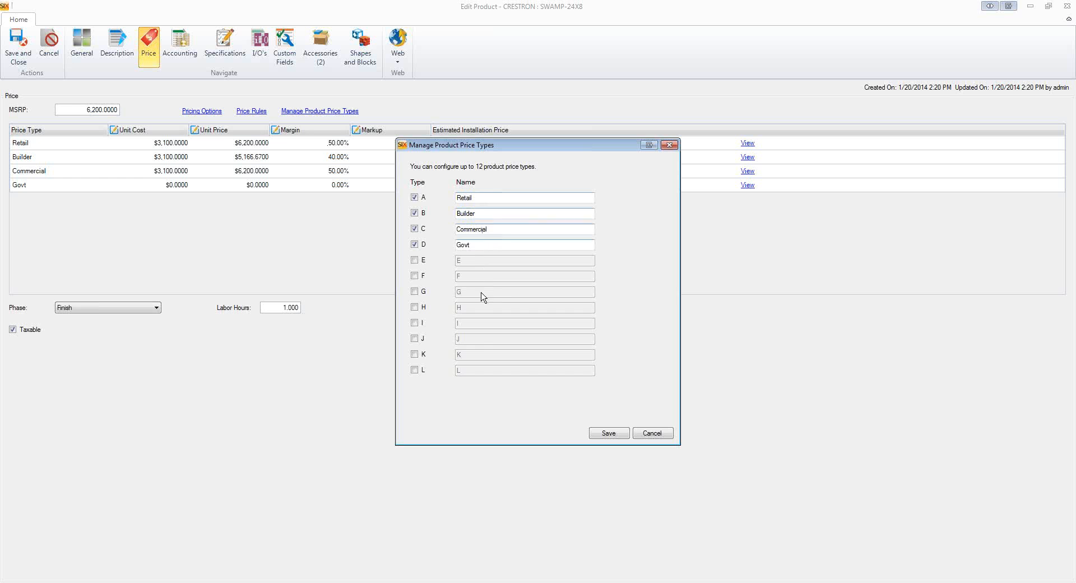
left_click(665, 433)
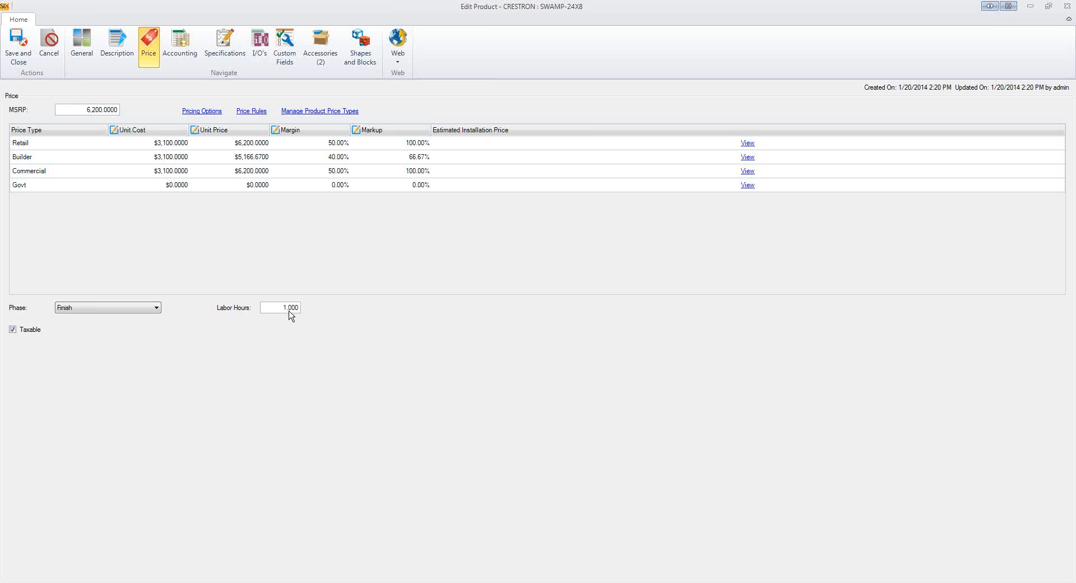
left_click(748, 143)
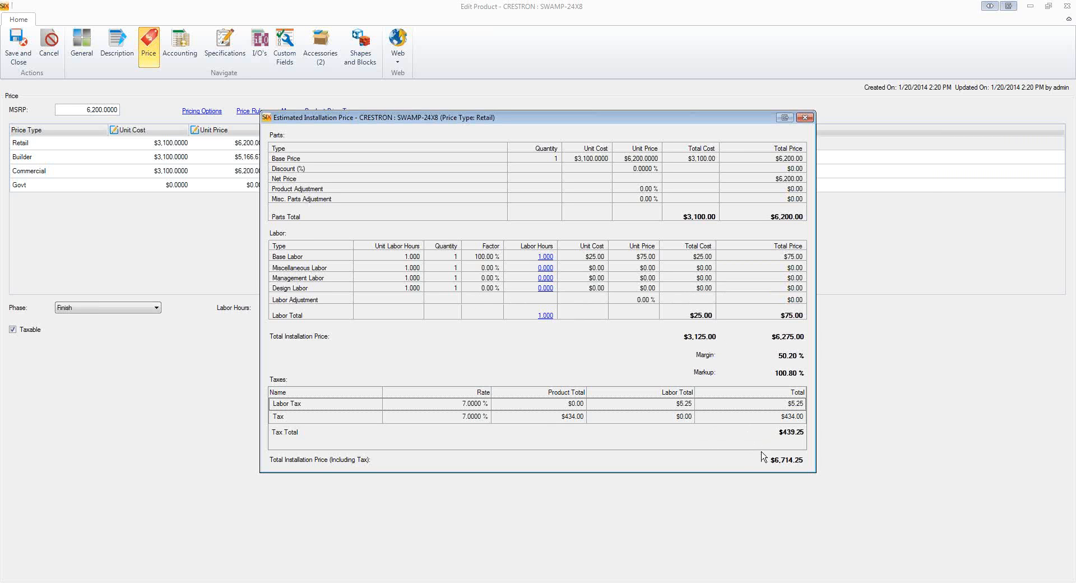
left_click(805, 117)
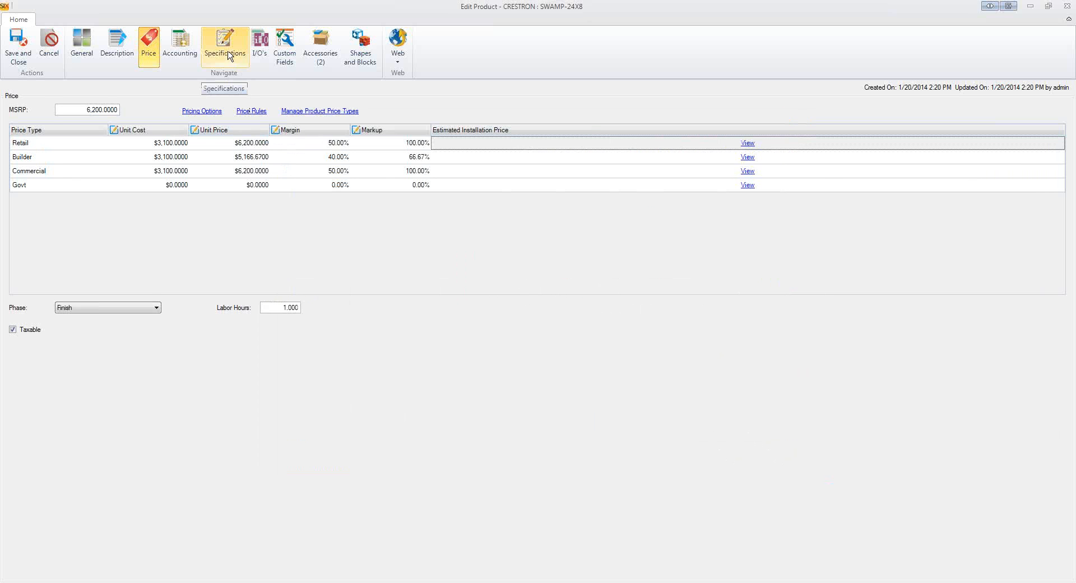
- Review the SWAMP-24X8's specifications and its list of inputs and outputs
left_click(234, 65)
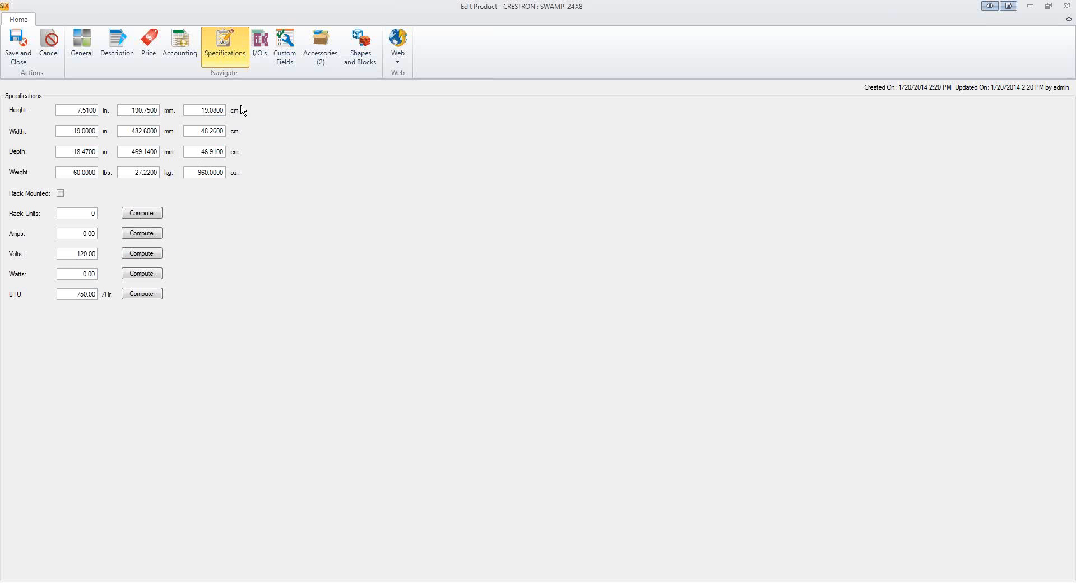
left_click(260, 47)
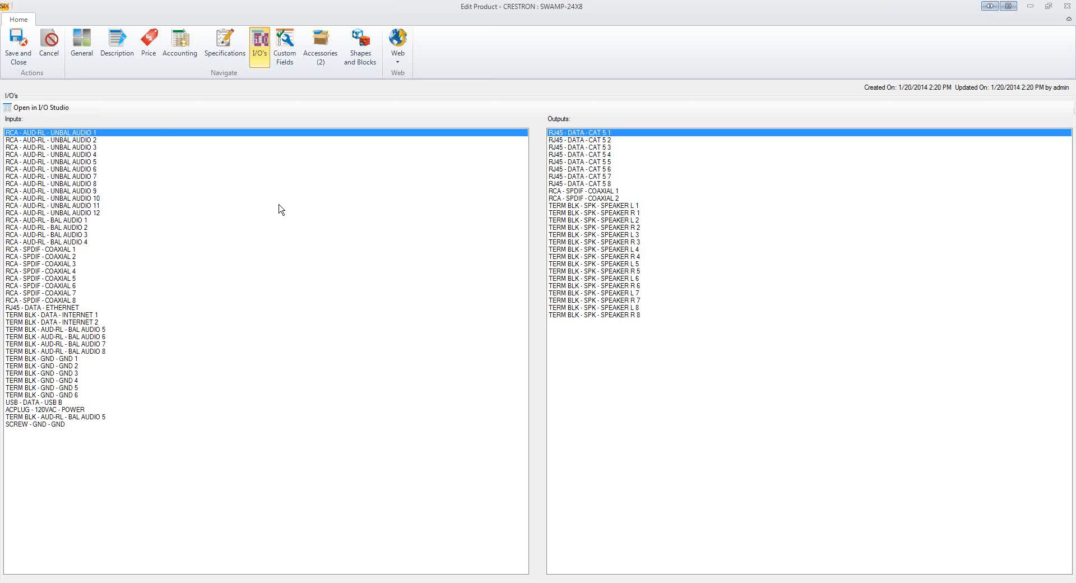
- Add the saved MOLEX SPK L and PHOENIX RS-232 01 configurations to the SWAMP-24X8's outputs in I/O Studio, and close it without saving
left_click(56, 109)
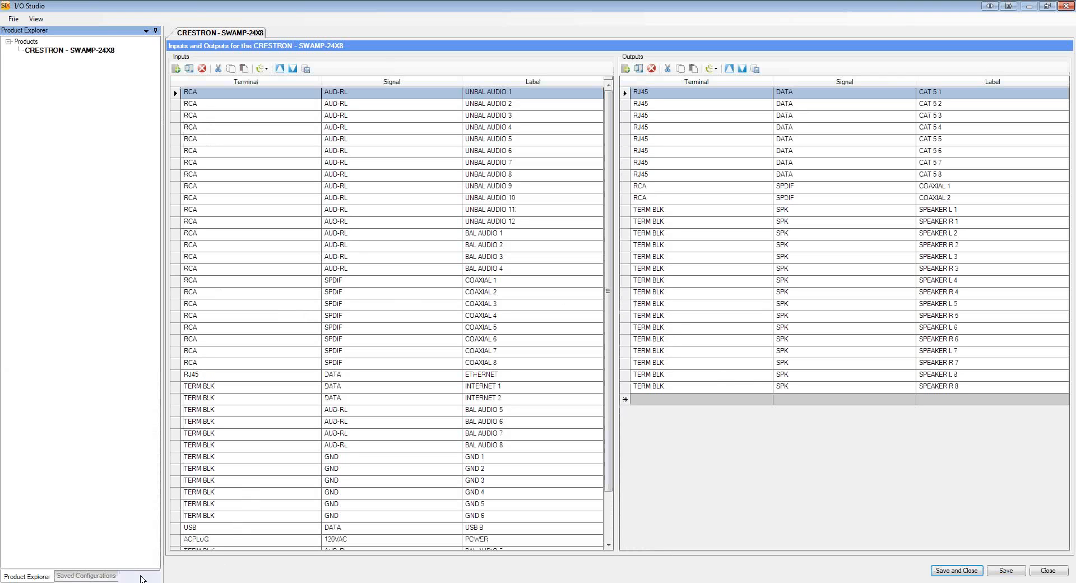
left_click(112, 577)
left_click_drag(42, 412, 758, 495)
left_click_drag(73, 493, 774, 445)
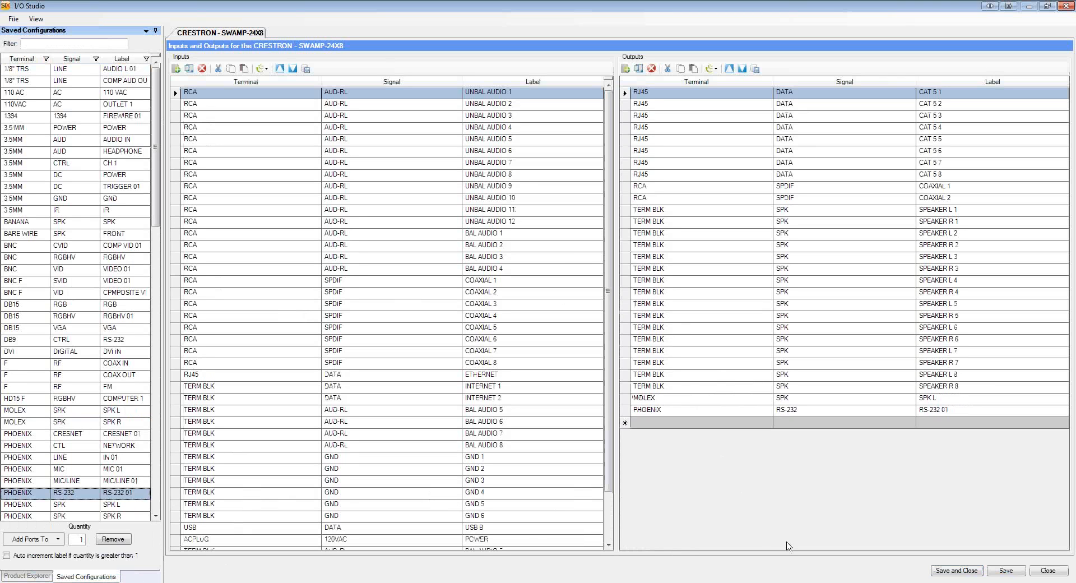
left_click(1046, 572)
left_click(553, 338)
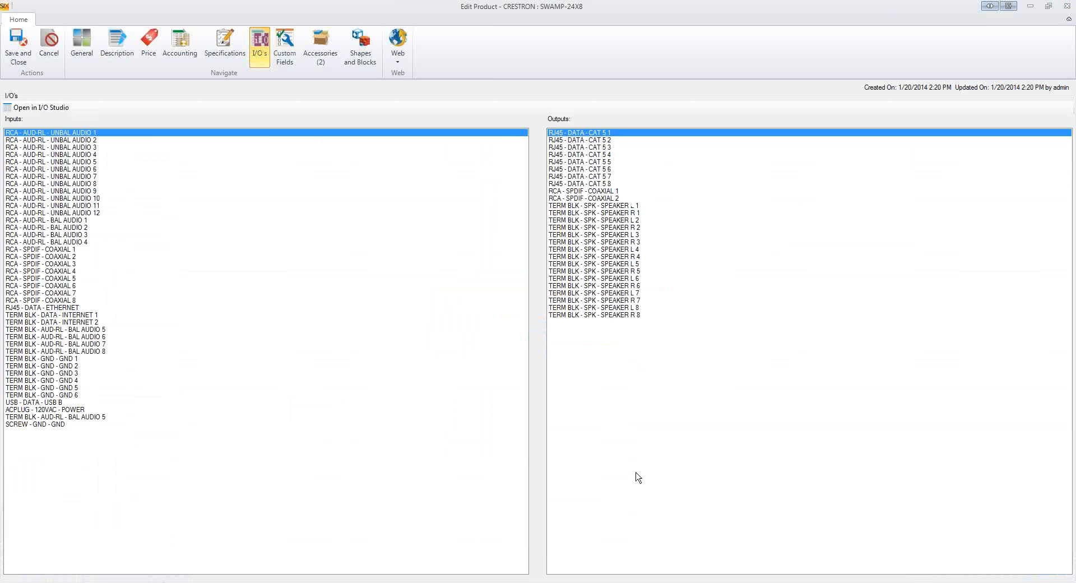
- Review the accessories attached to the SWAMP-24X8, and save and close the product
left_click(326, 59)
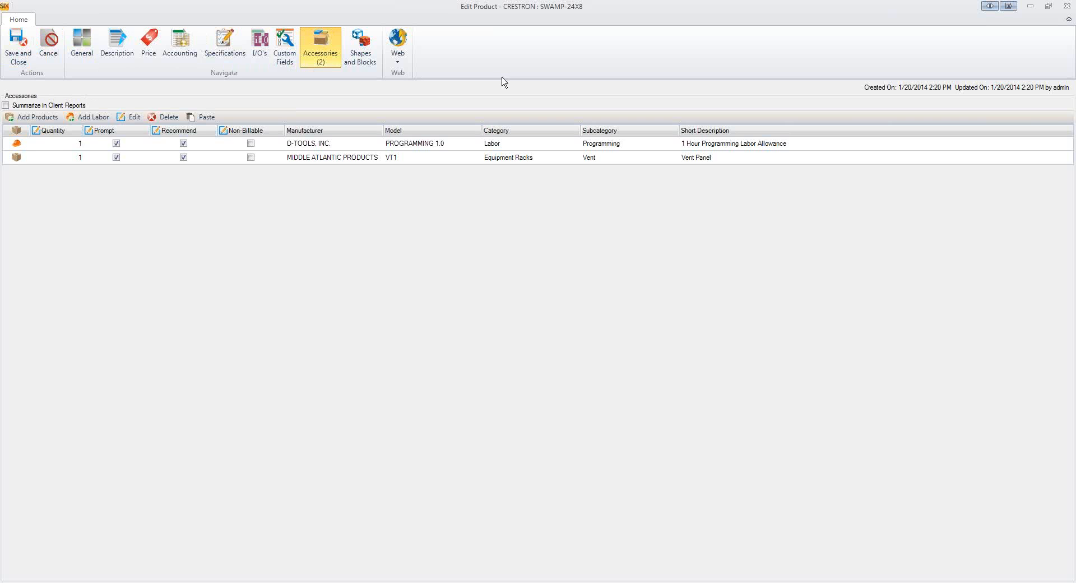
left_click(17, 55)
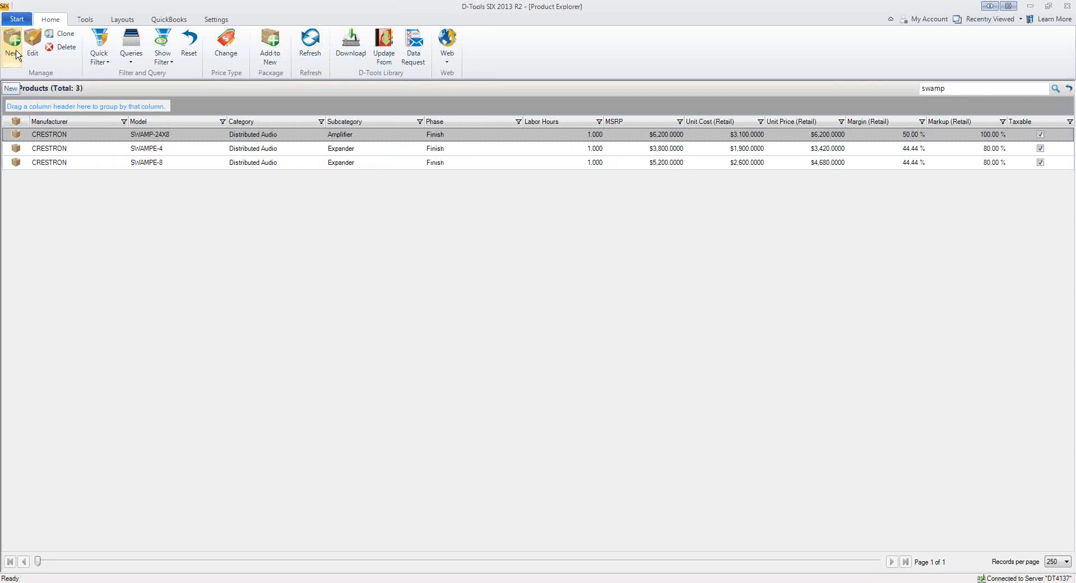
- Open the catalog's packages for management and look through the package list
left_click(17, 20)
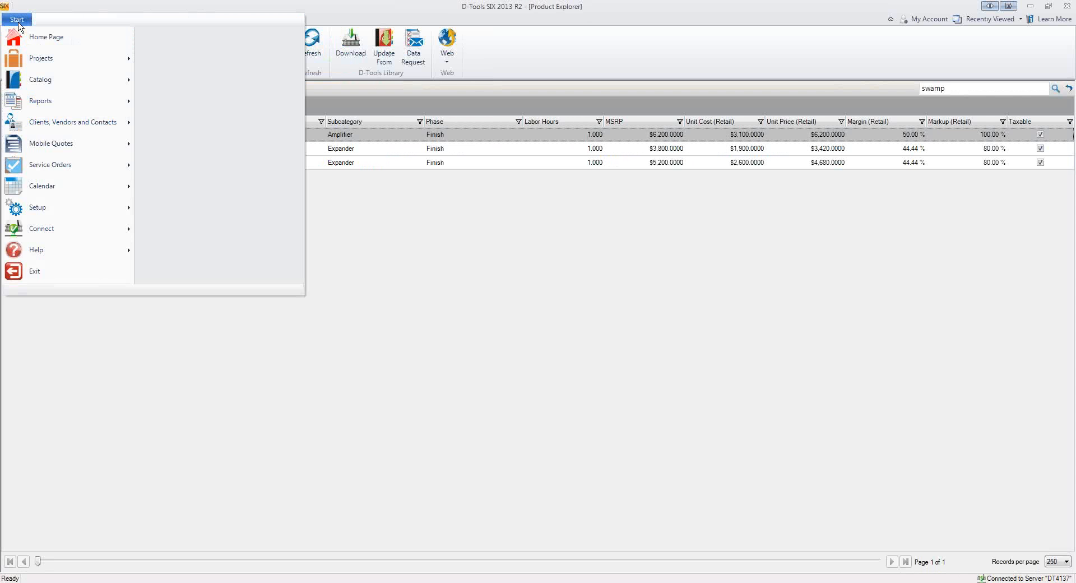
mouse_move(25, 79)
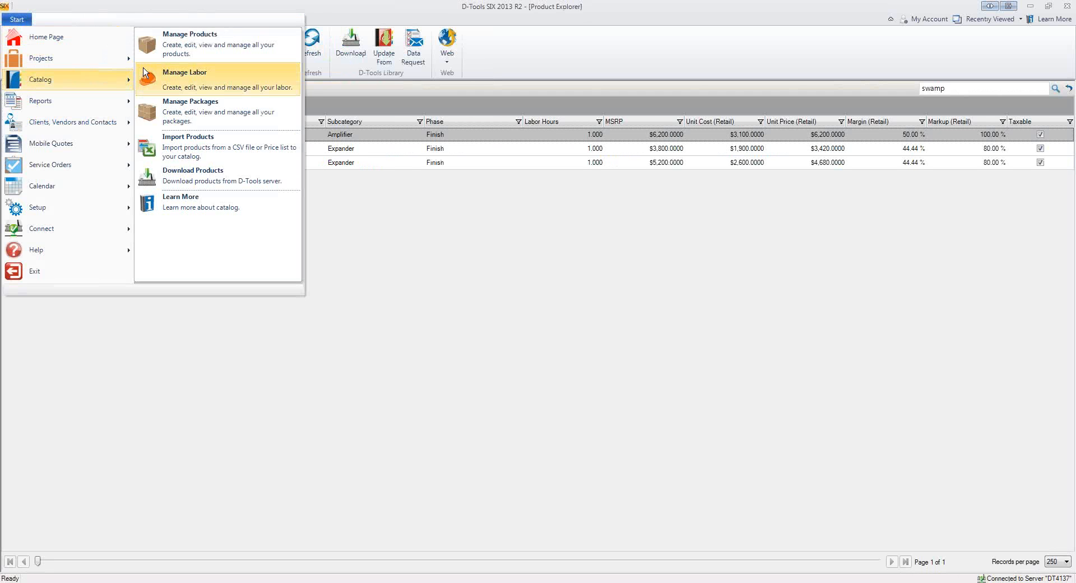
left_click(196, 103)
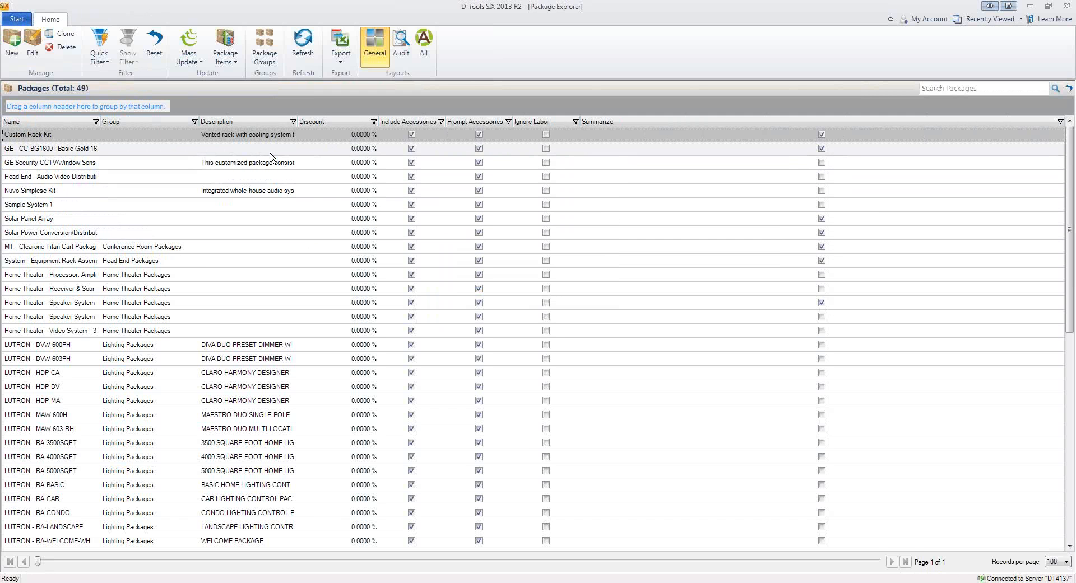
scroll(260, 264, "down", 6)
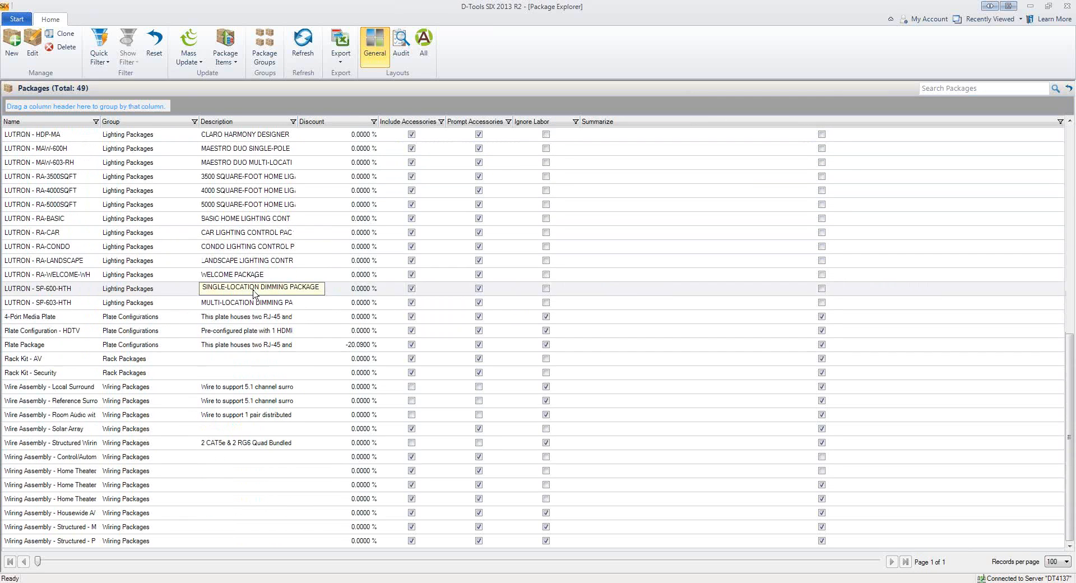
scroll(166, 322, "up", 1)
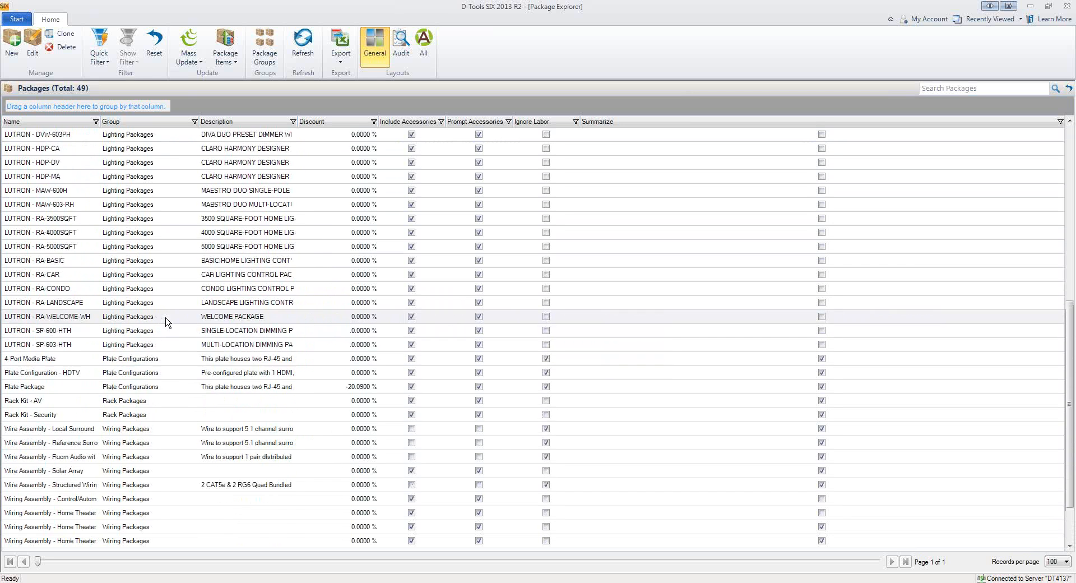
scroll(167, 321, "up", 5)
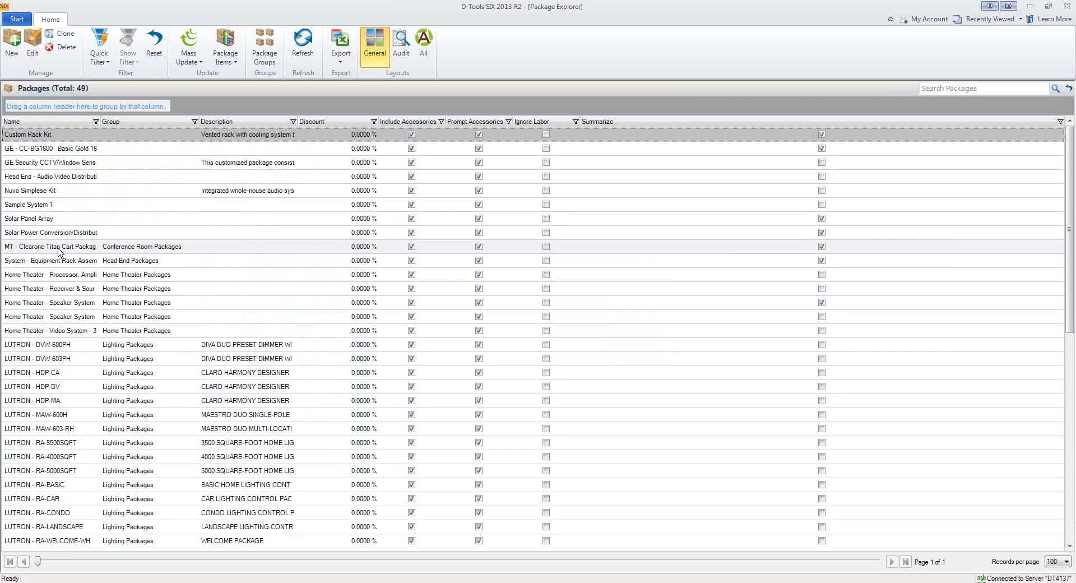
- Open the MT - Clearone Titan Cart Package, review its items and available package groups, and save and close it
double_click(60, 250)
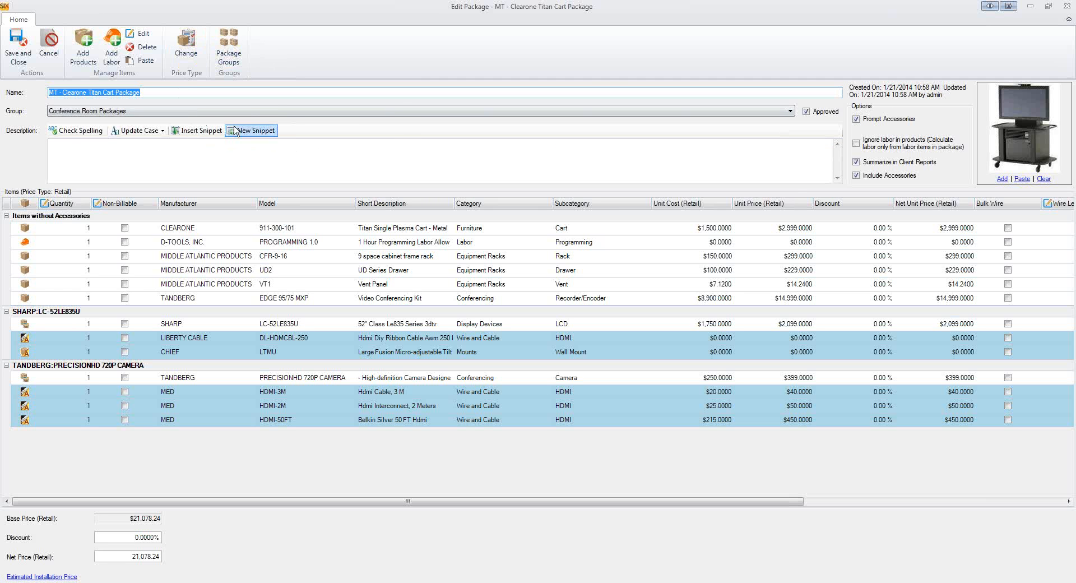
left_click(395, 112)
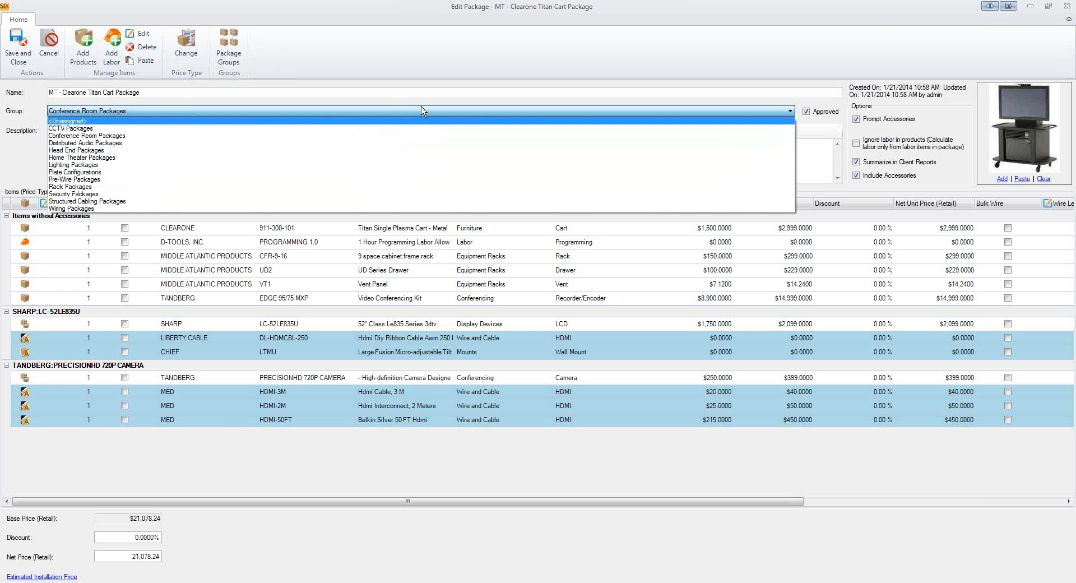
left_click(421, 51)
left_click(18, 45)
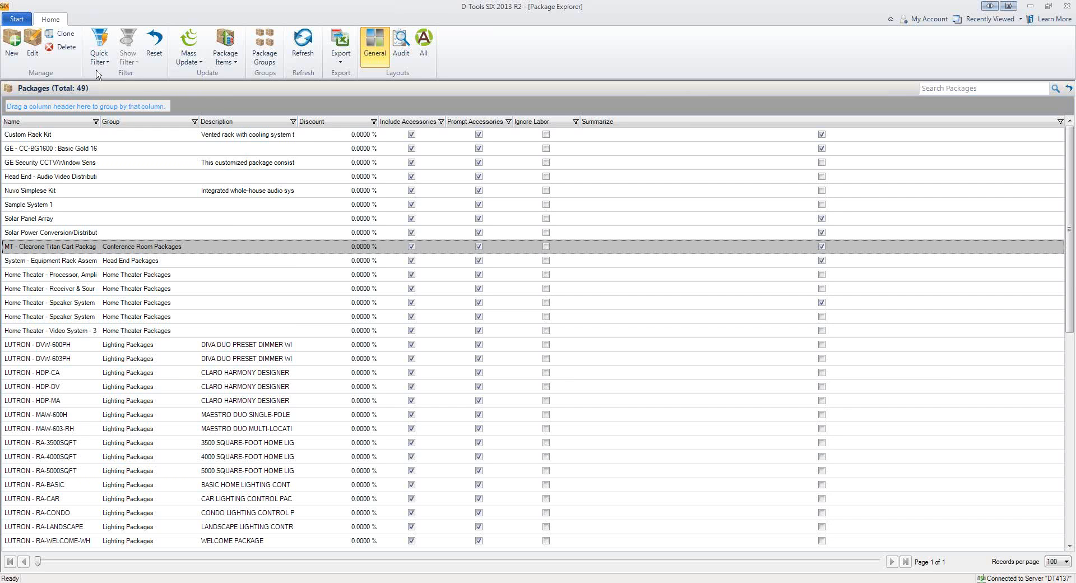
- Return to the home page and start a new project
left_click(22, 21)
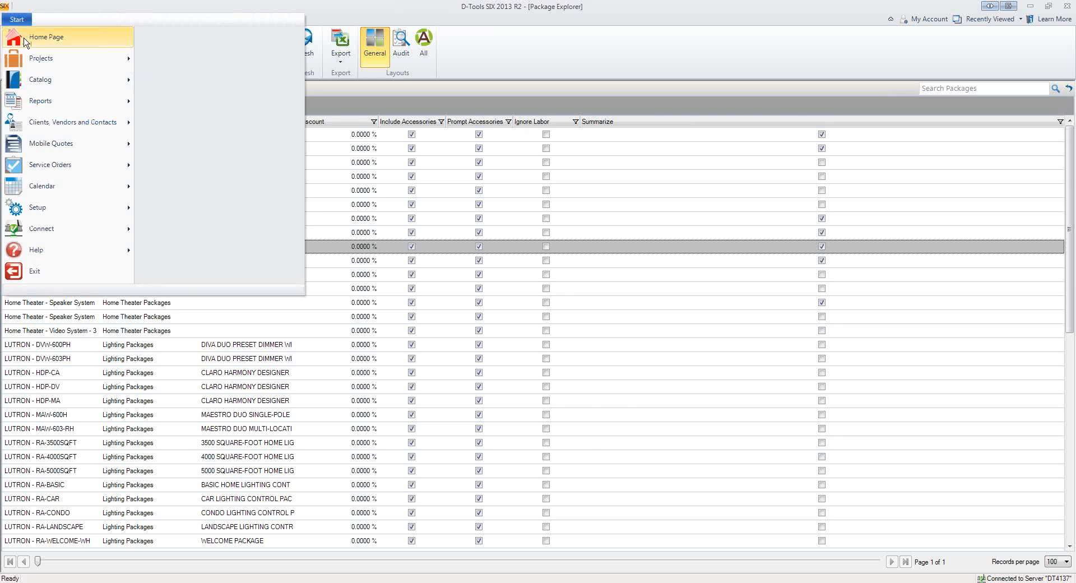
left_click(46, 37)
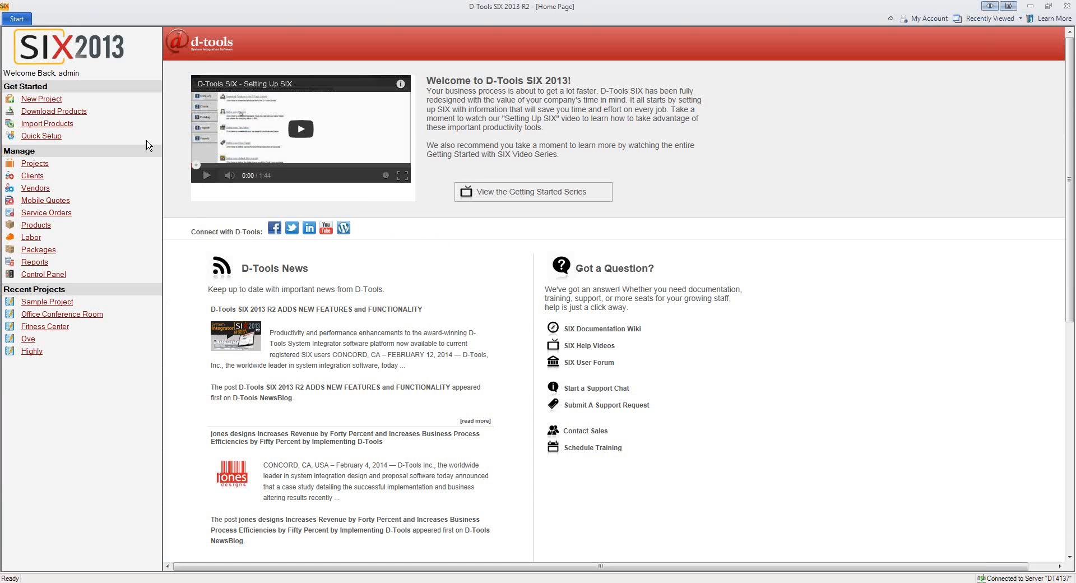
left_click(52, 100)
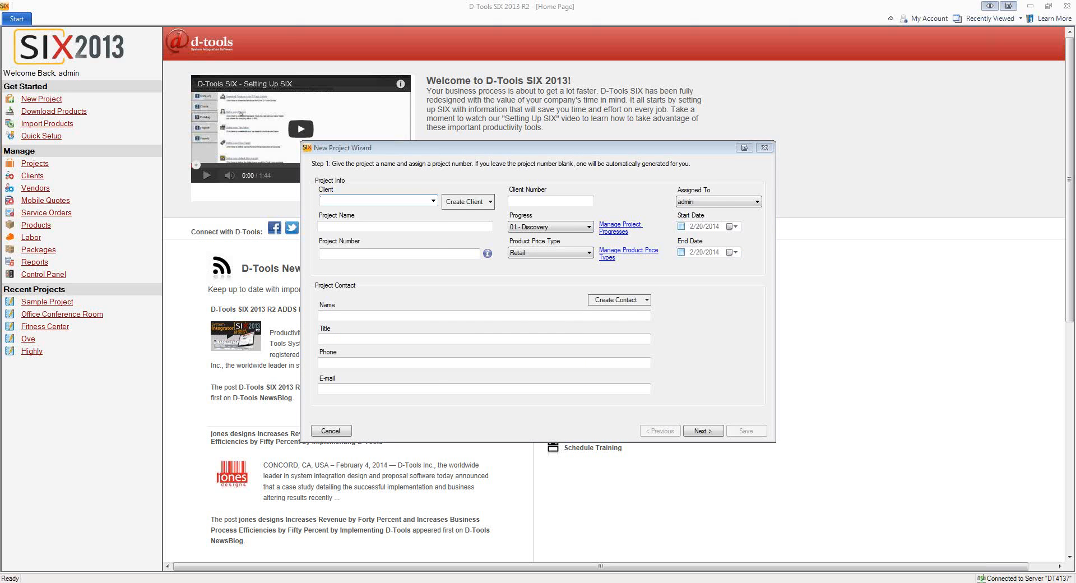
- Assign Acme Insurance as the project's client and name the project Webinar, keeping the Retail product price type
left_click(434, 201)
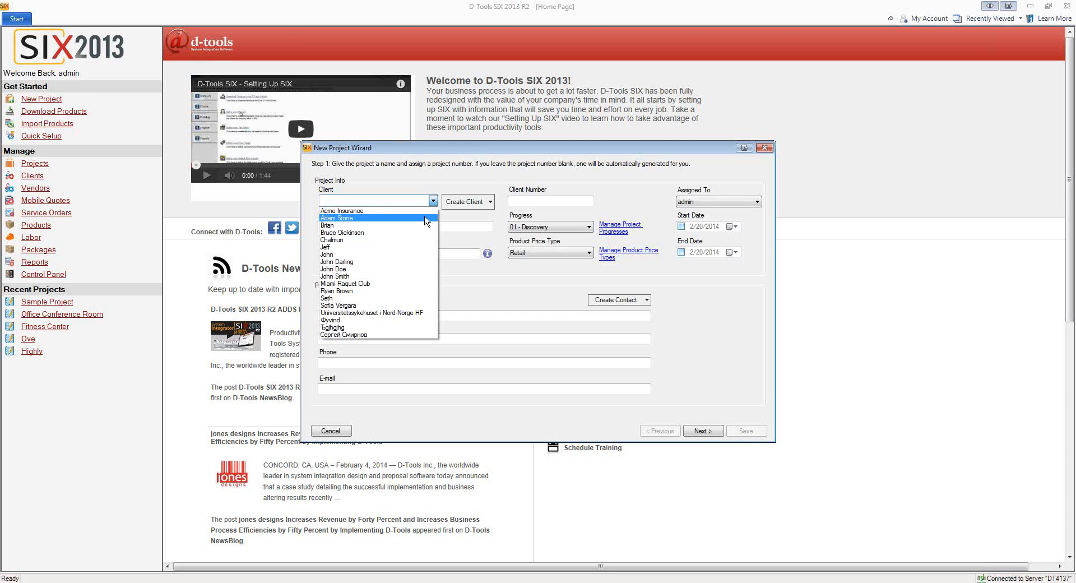
left_click(425, 212)
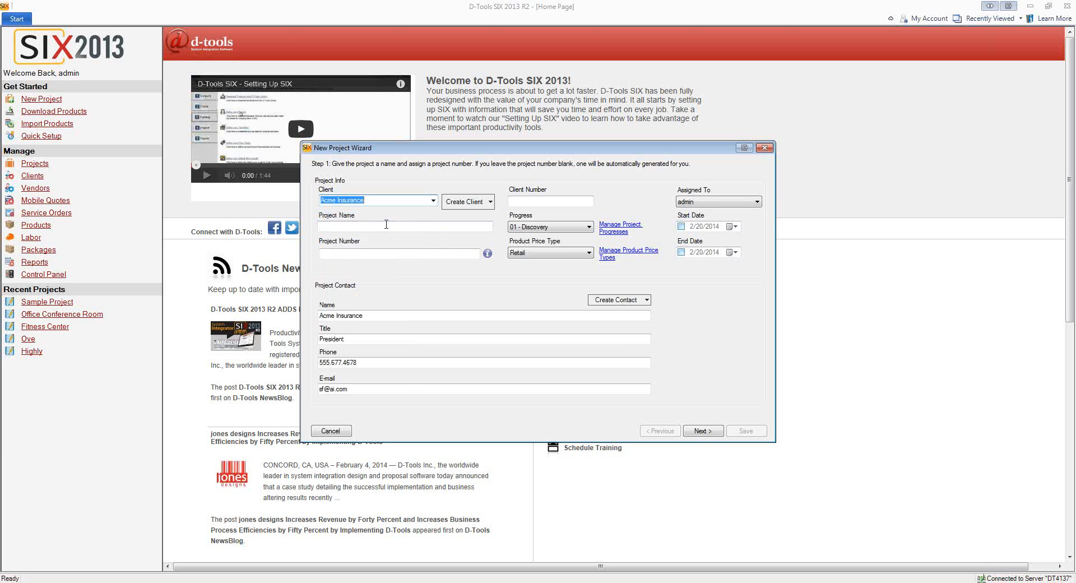
left_click(491, 203)
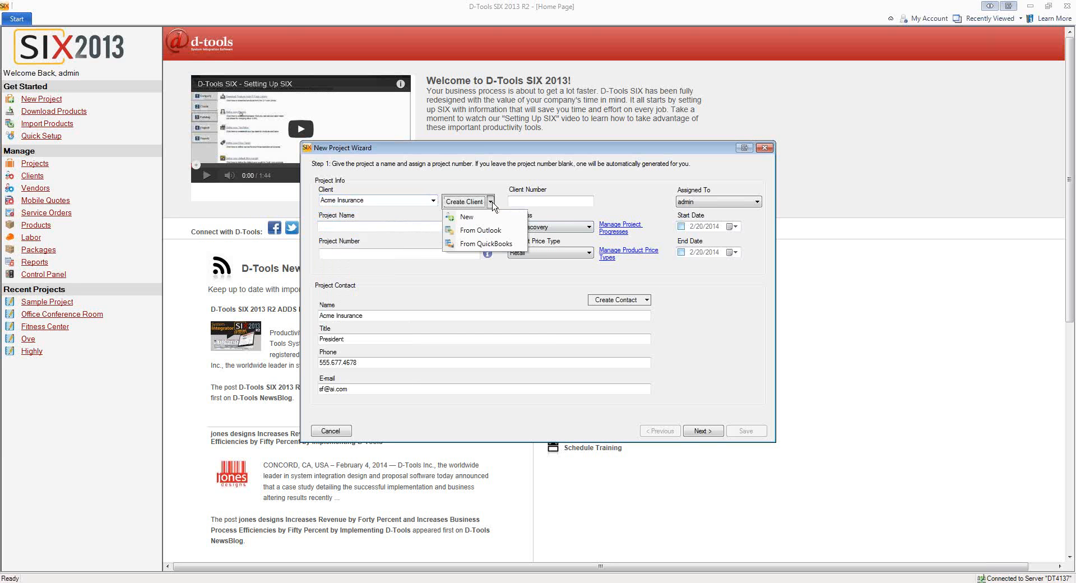
left_click(404, 227)
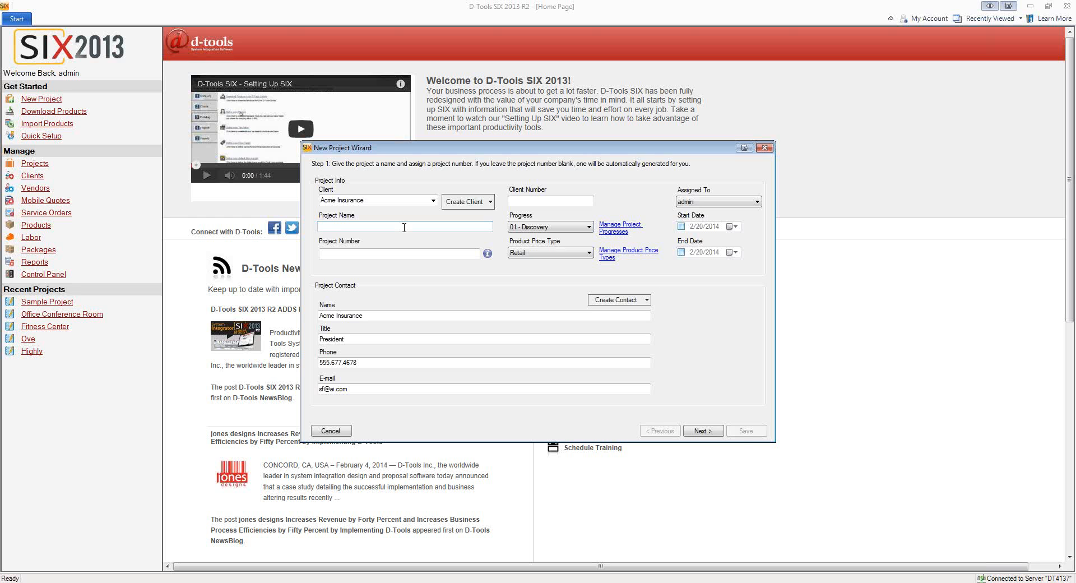
type("Webinar")
left_click(590, 256)
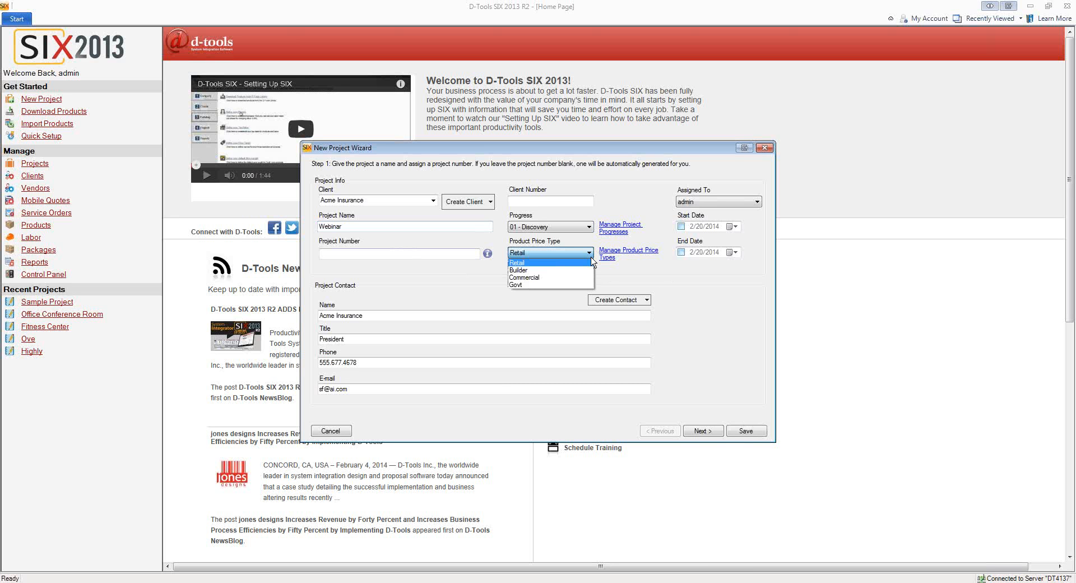
left_click(686, 264)
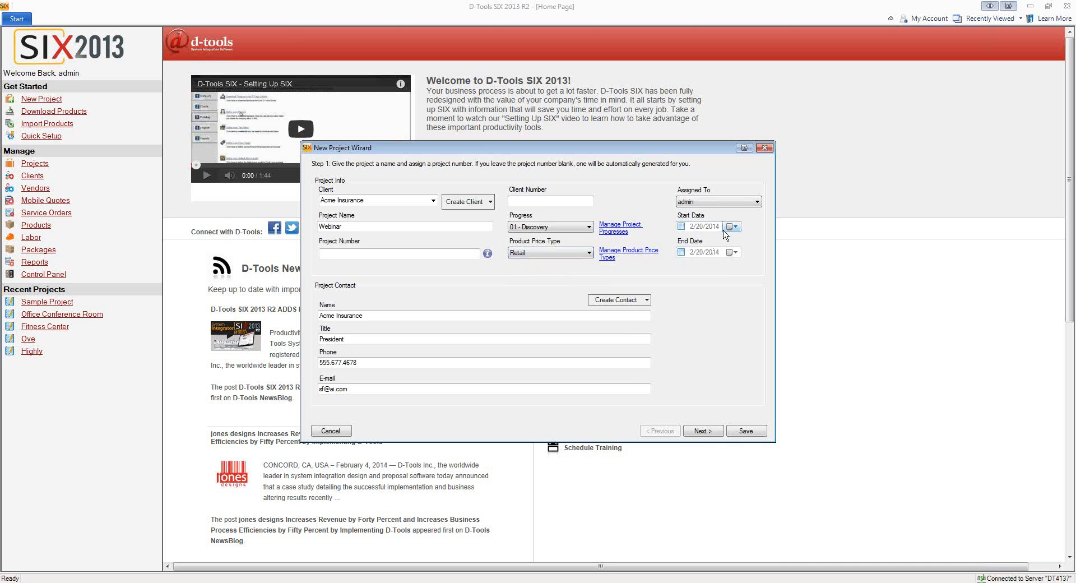
- Accept the prefilled site and billing addresses and the default tax settings for the new project
left_click(709, 433)
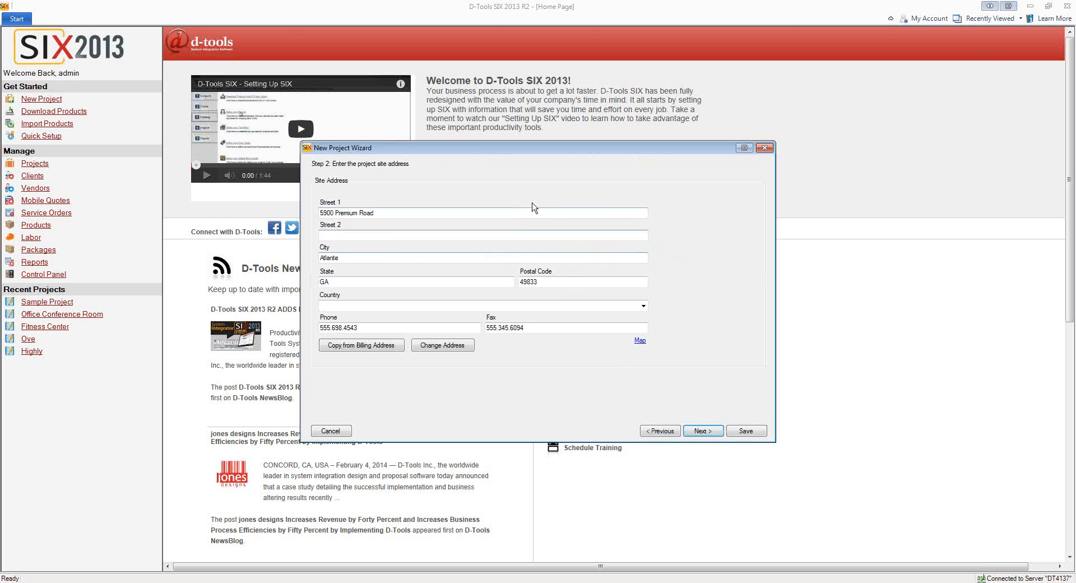
left_click(705, 432)
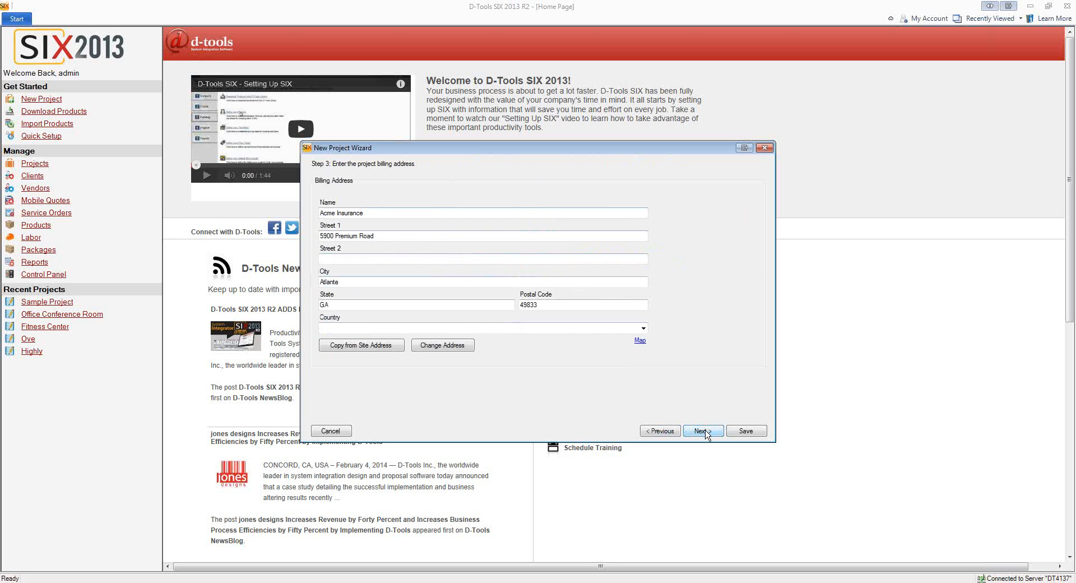
left_click(706, 433)
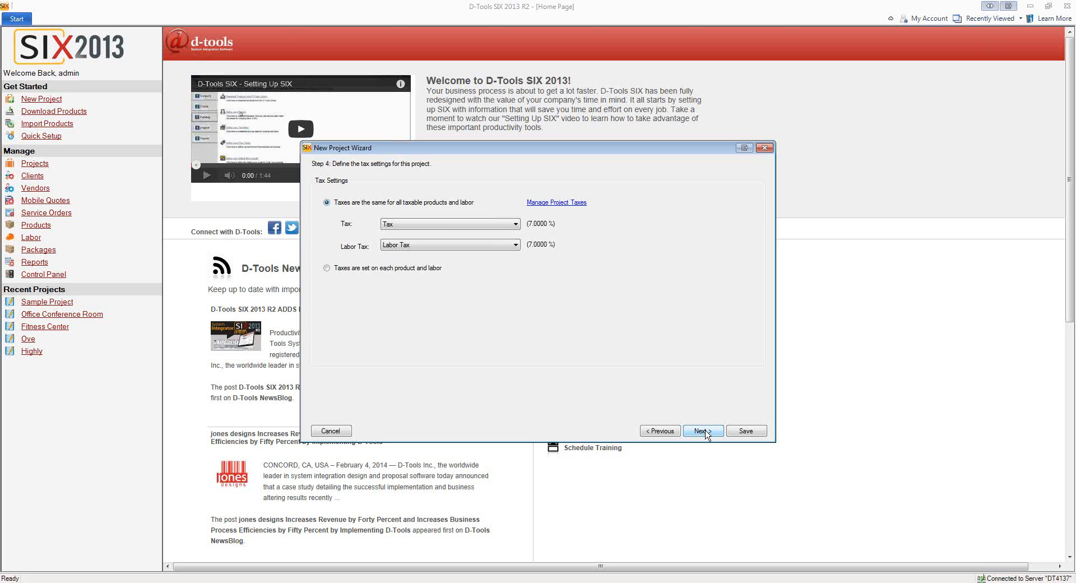
left_click(702, 431)
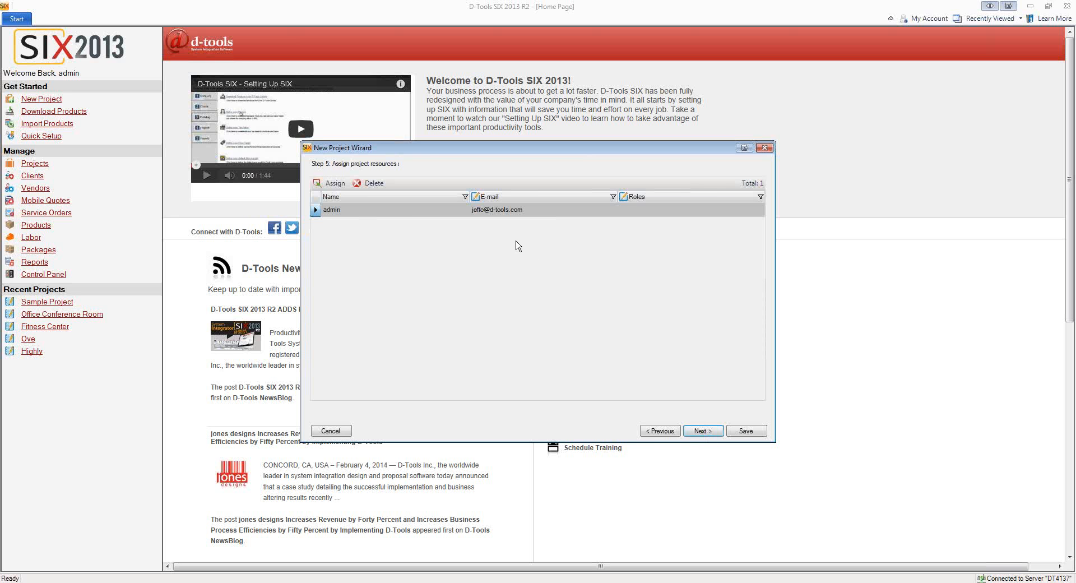
- Assign the Install Team 1 member and the first-listed designer and project manager as project resources
left_click(331, 183)
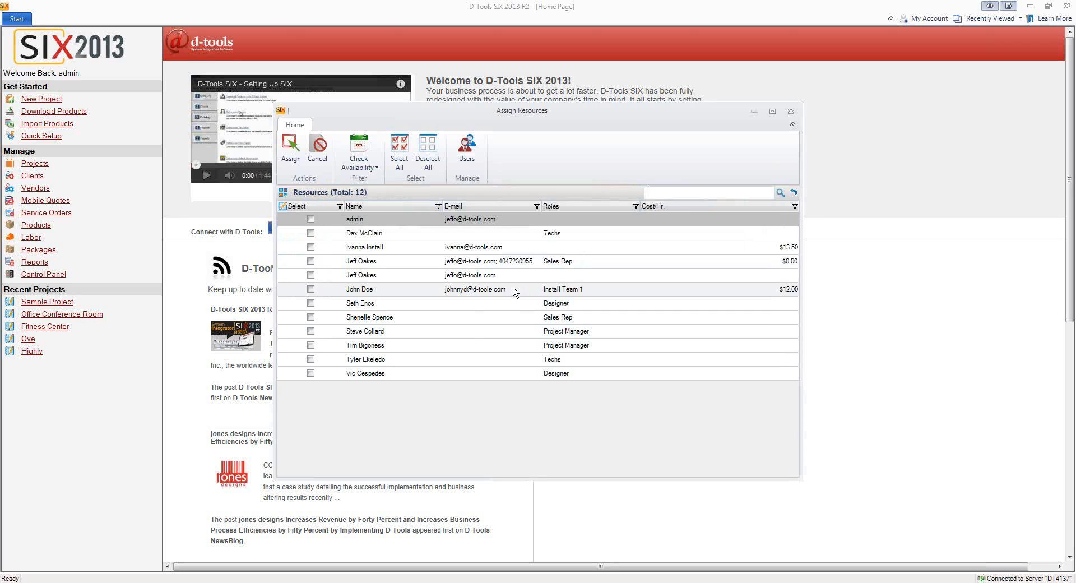
left_click(311, 331)
left_click(310, 303)
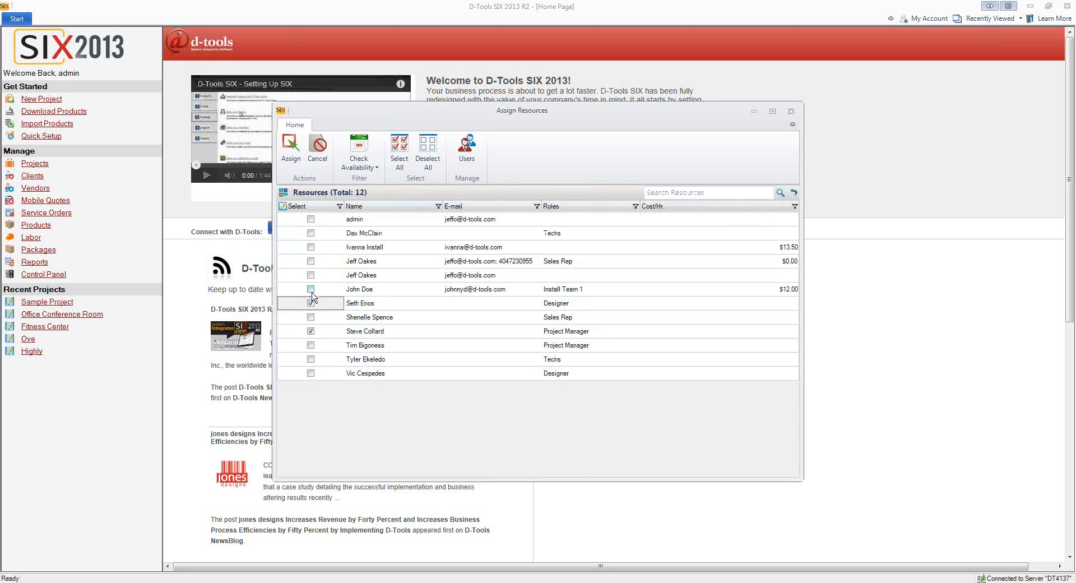
left_click(311, 289)
left_click(290, 169)
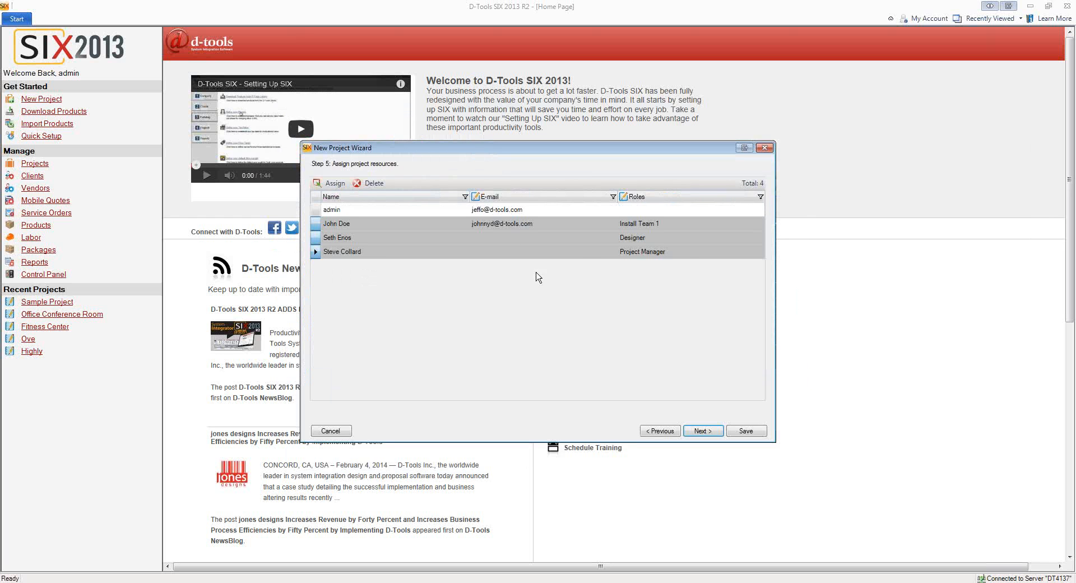
- Continue to the project's contact information and review the available contact groups, keeping Builder for the Acme Insurance contact
left_click(705, 432)
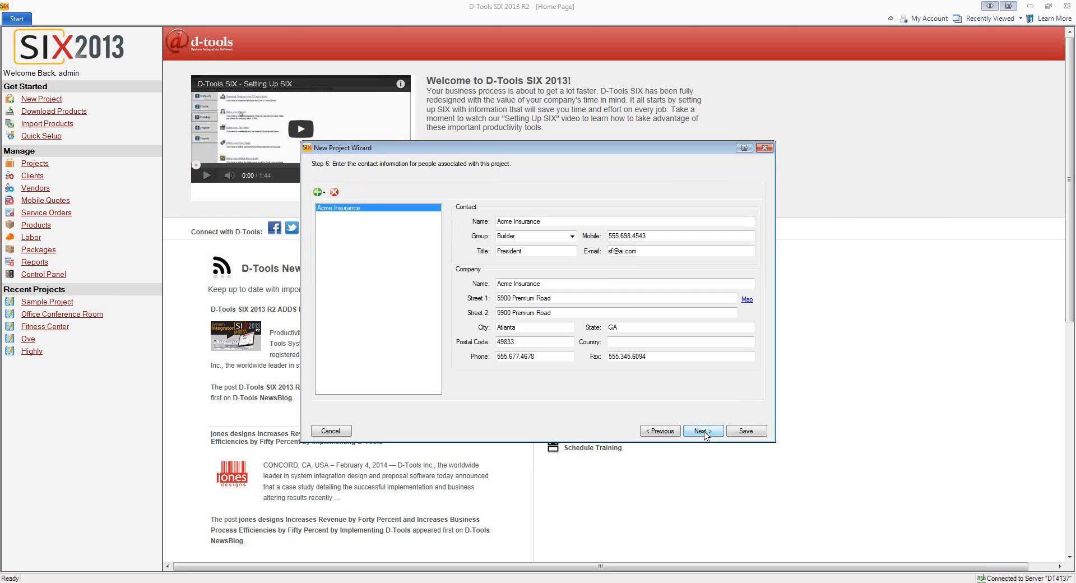
left_click(573, 237)
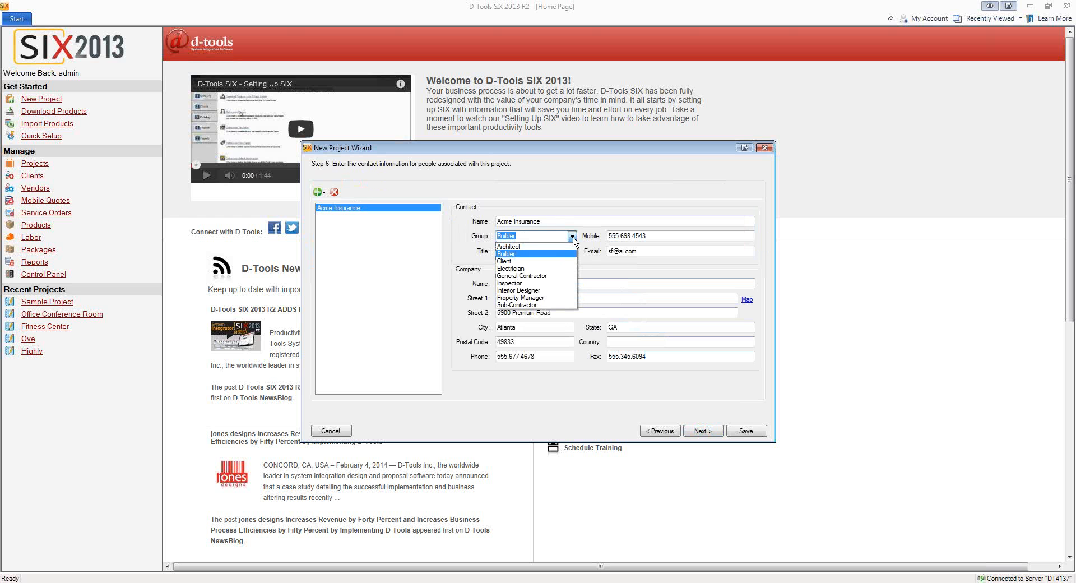
left_click(619, 277)
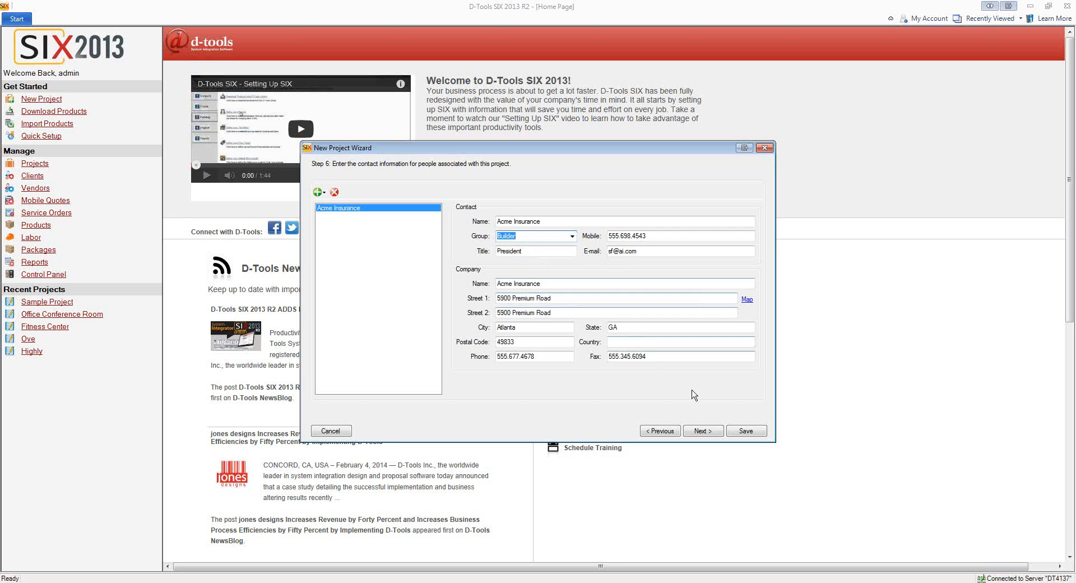
- Fill the project's scope of work with the Lighting Control, Security and Voice Video Data 1 snippets
left_click(702, 431)
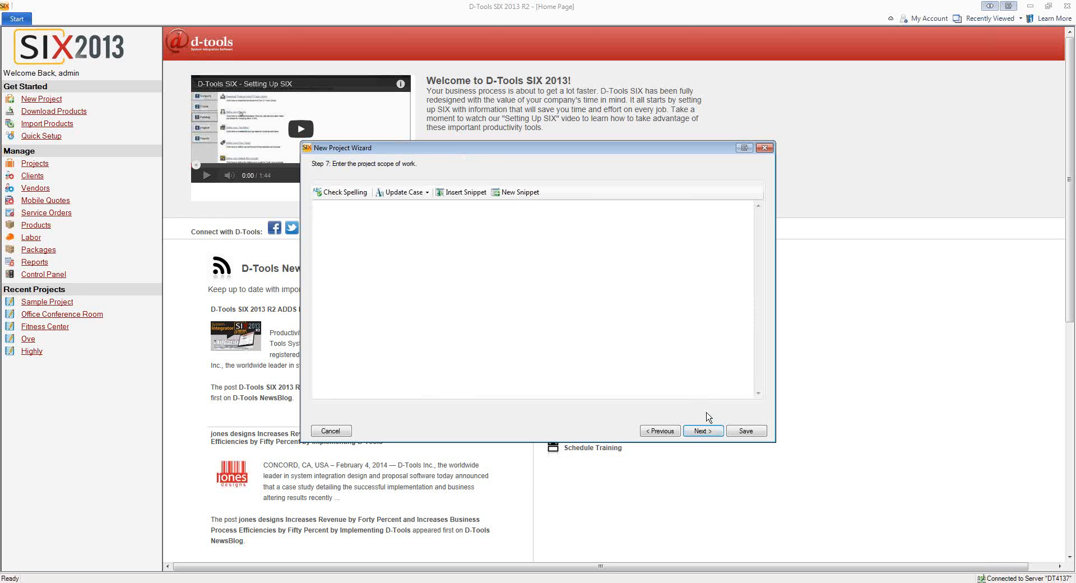
left_click(462, 192)
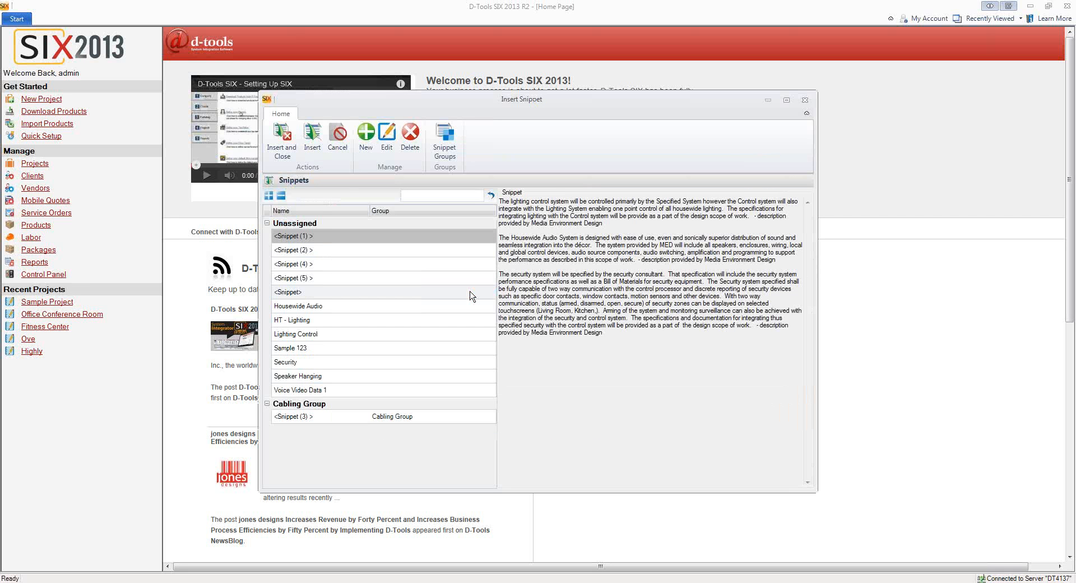
left_click(466, 320)
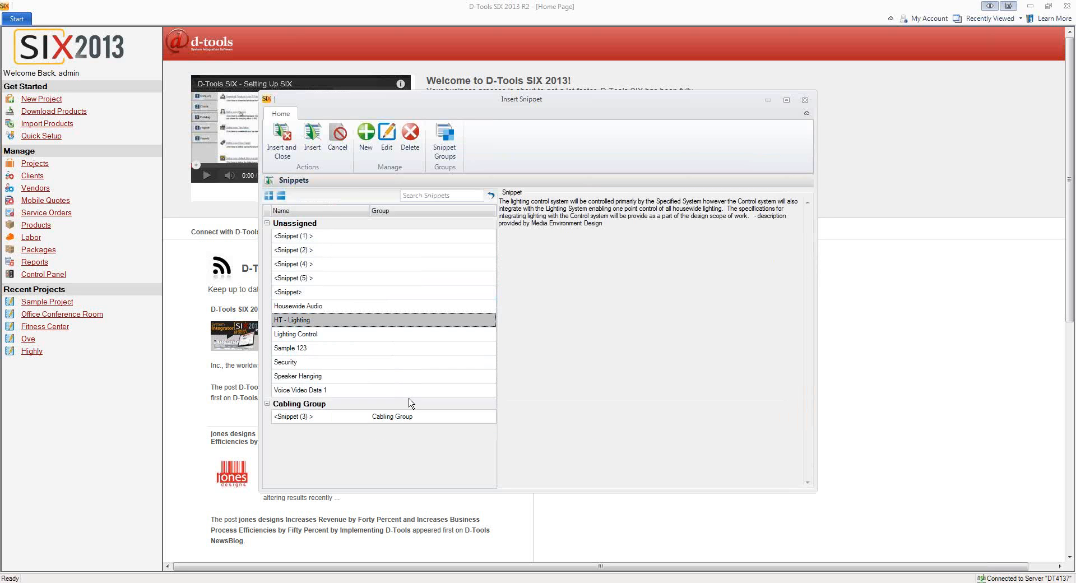
left_click(332, 335)
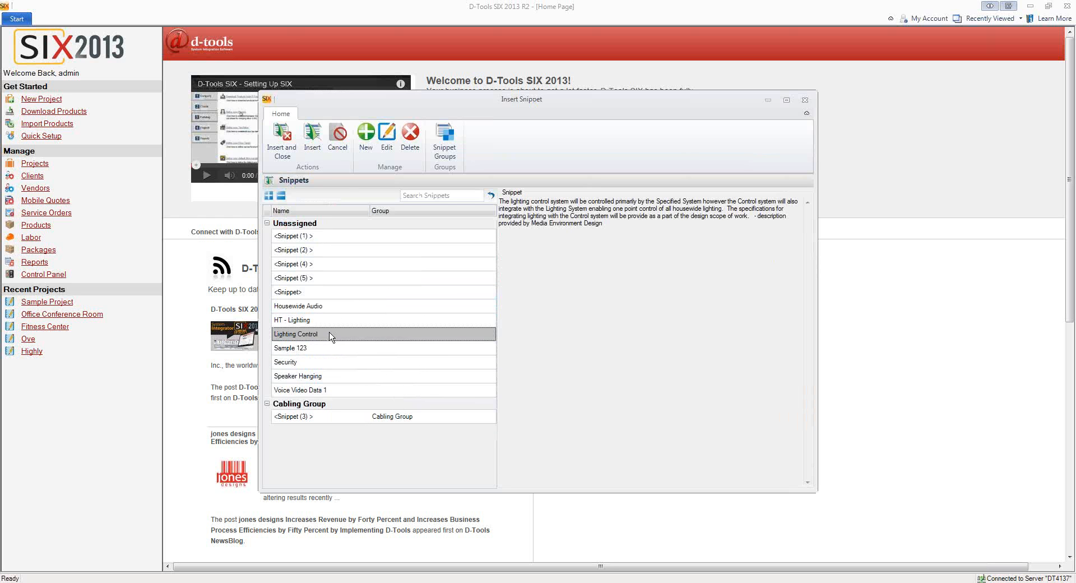
left_click(343, 363, "ctrl")
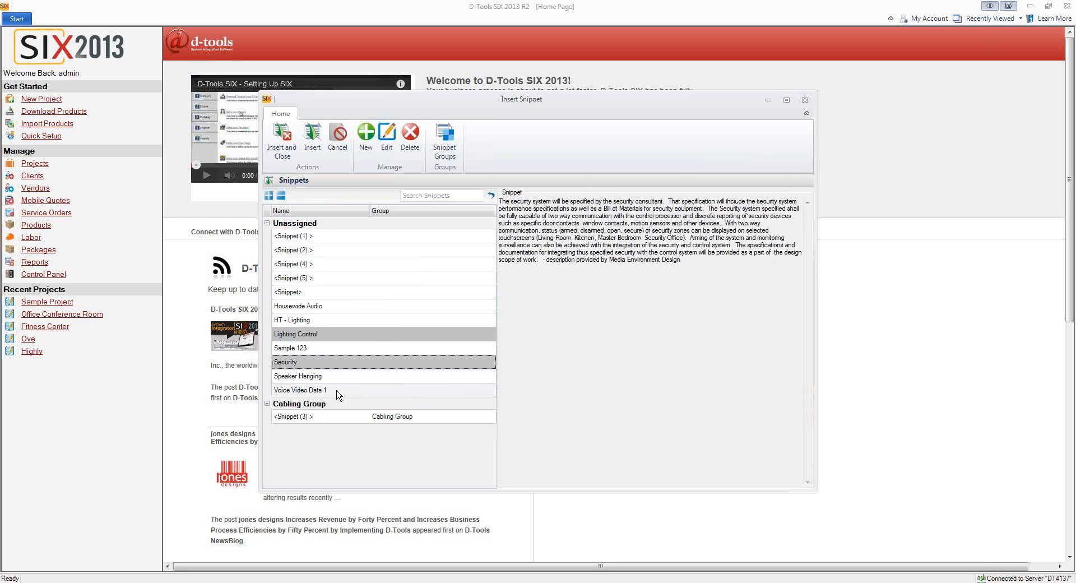
left_click(337, 390, "ctrl")
left_click(282, 140)
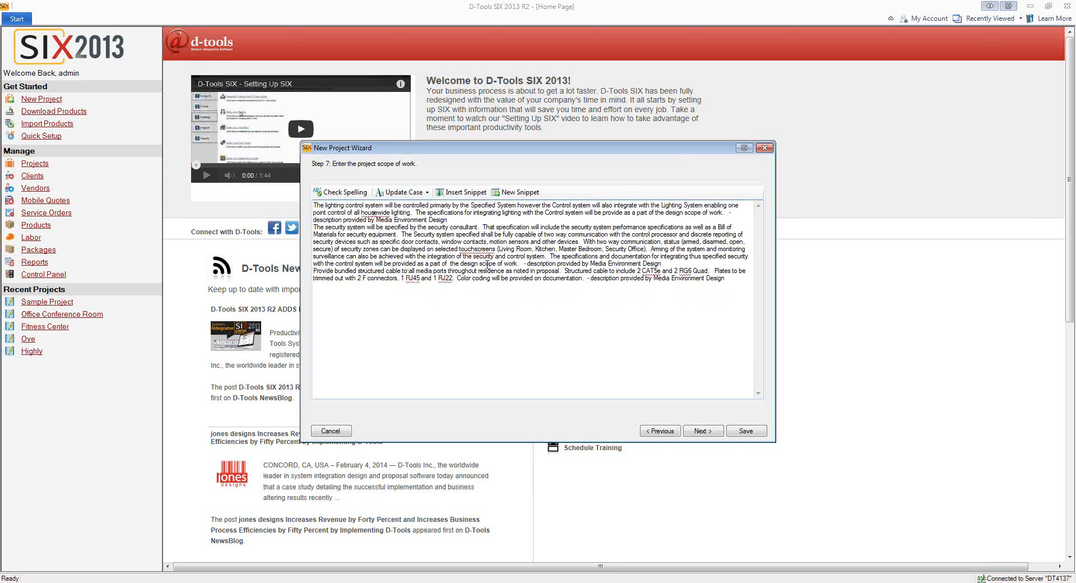
- Start a new snippet from the security and structured cabling text, view the available snippet groups, and cancel it
left_click_drag(739, 276, 314, 230)
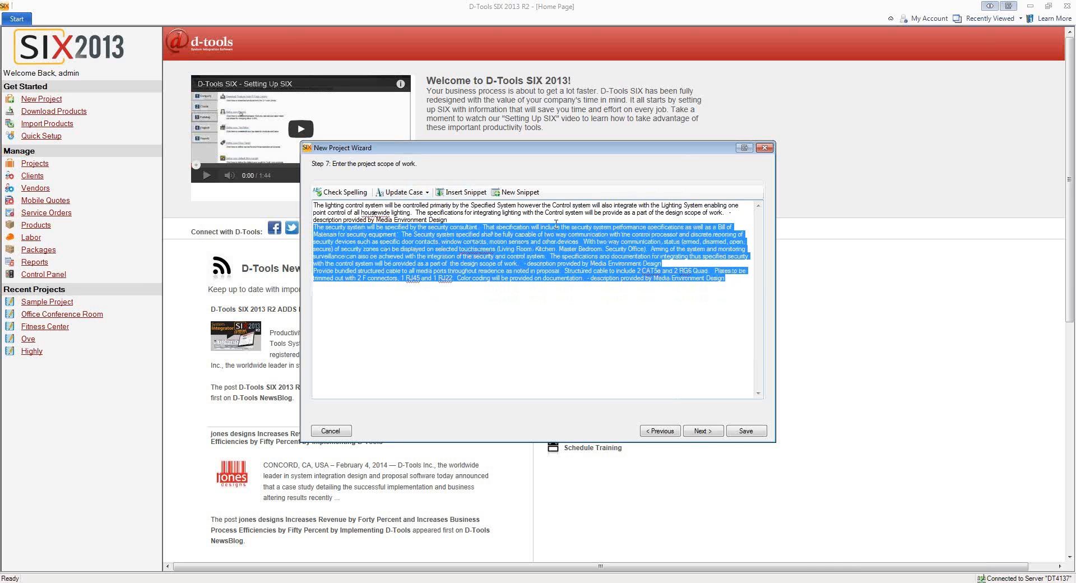
left_click(516, 192)
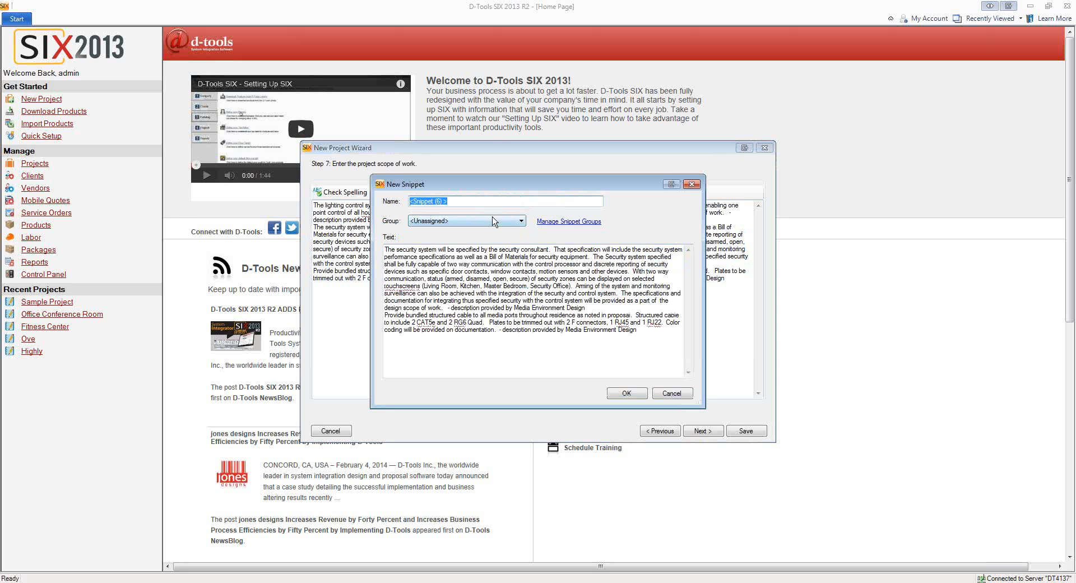
left_click(519, 222)
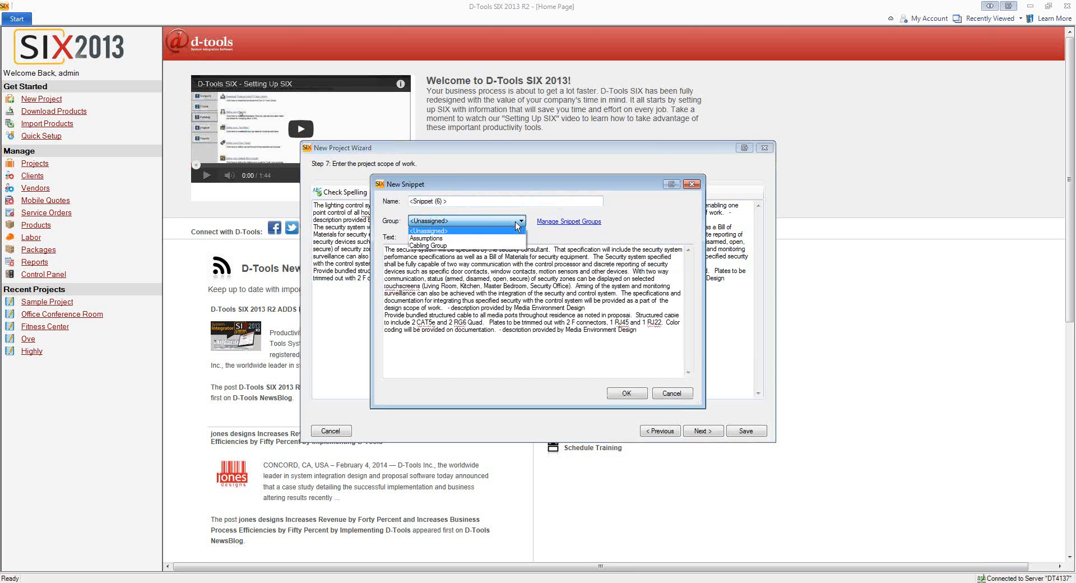
left_click(667, 238)
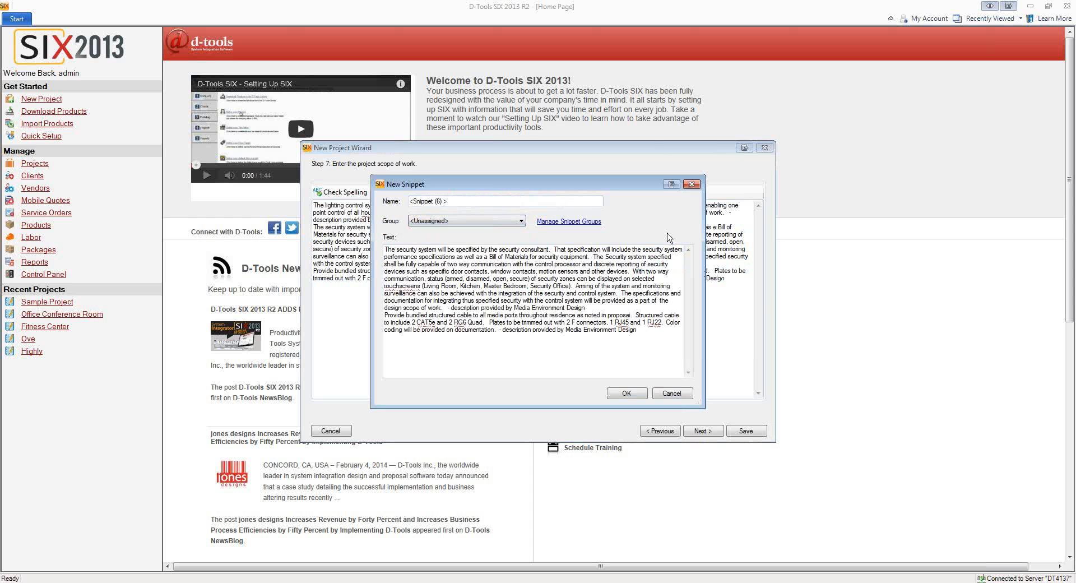
left_click(676, 393)
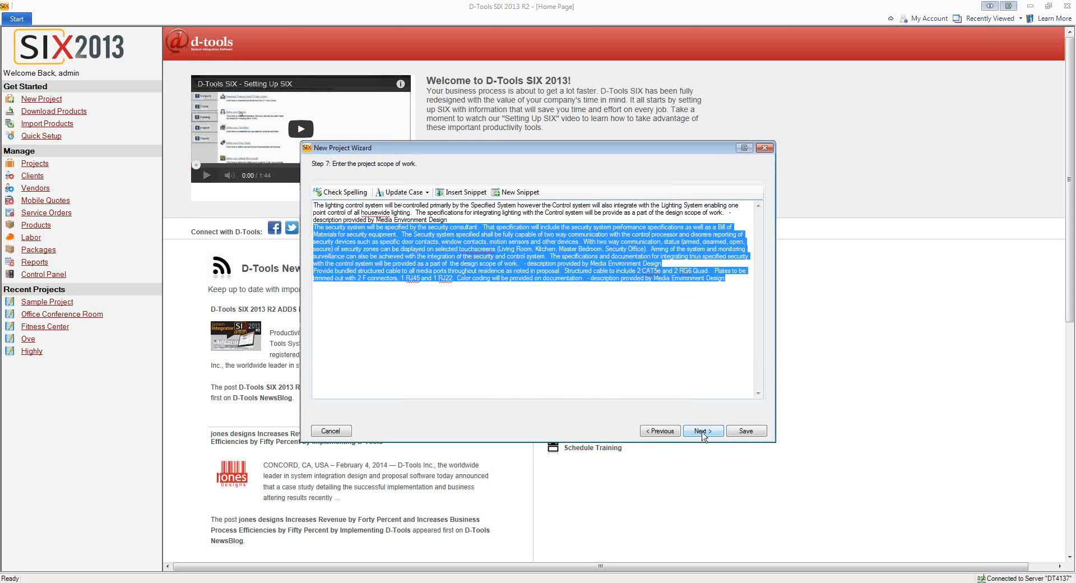
- Continue to the project's locations and add the First and Second floors
left_click(702, 431)
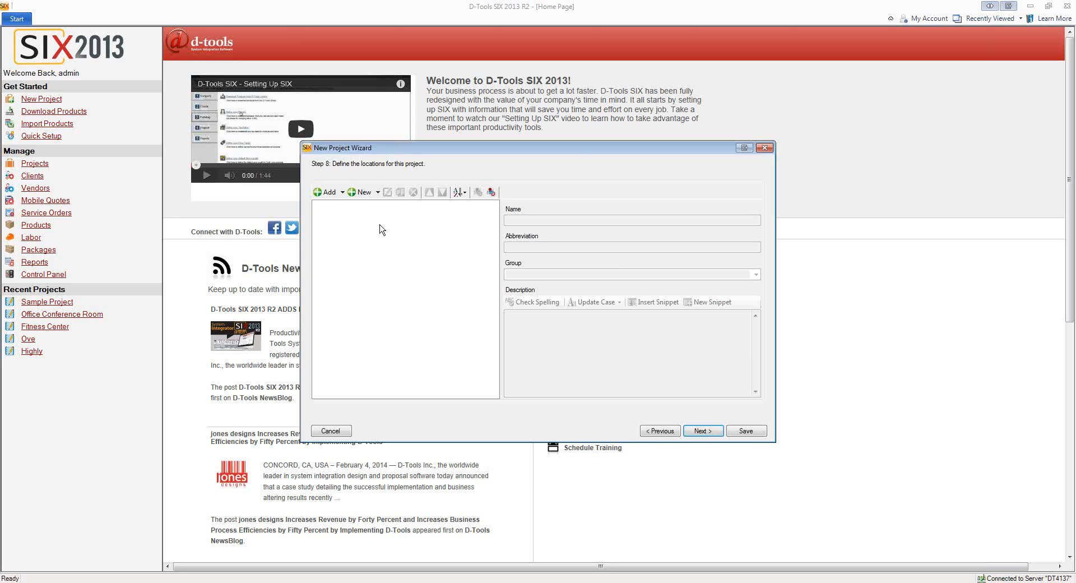
left_click(342, 192)
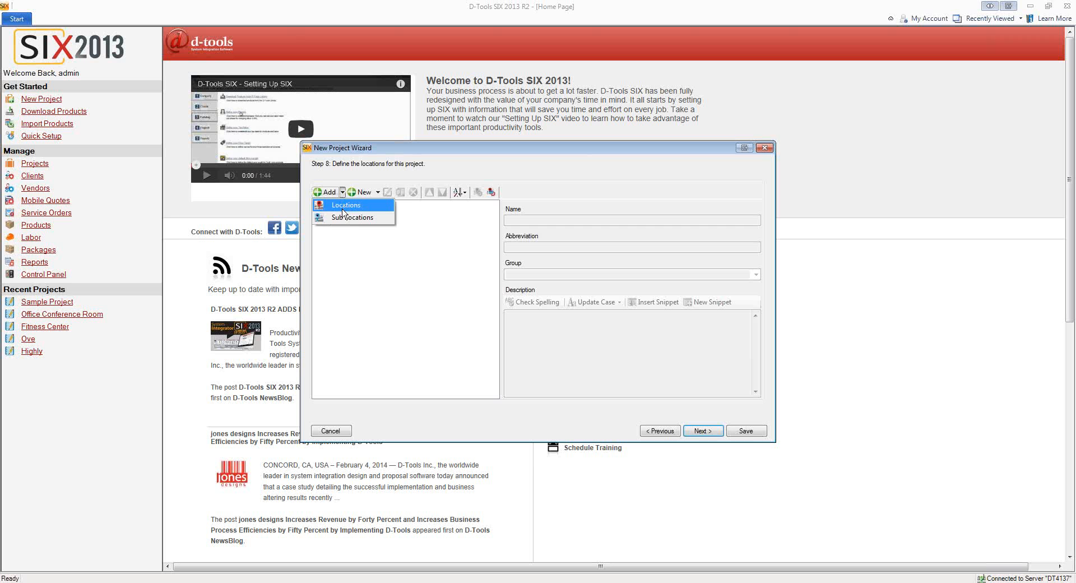
left_click(343, 207)
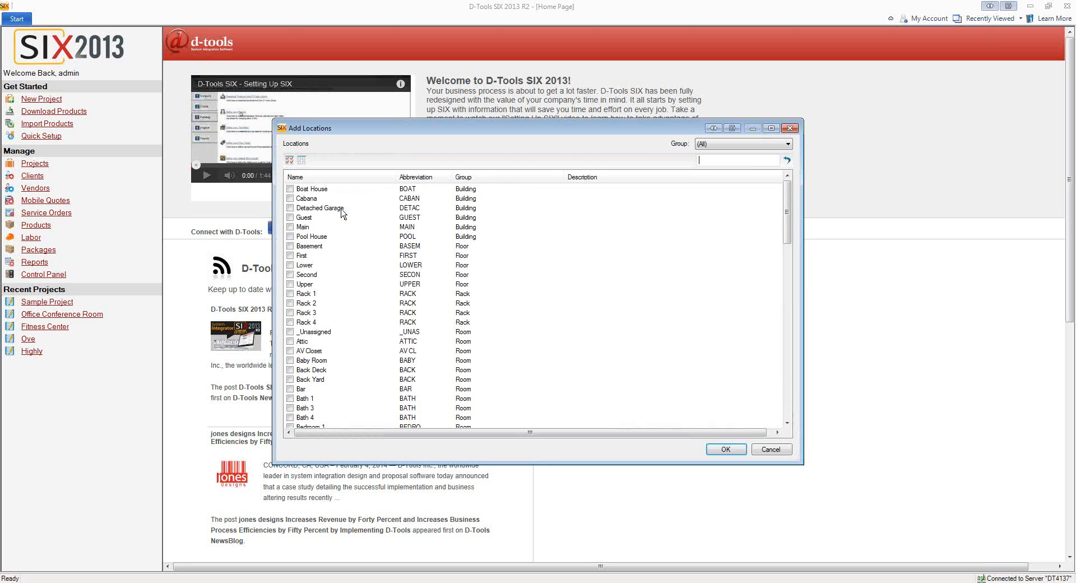
left_click(771, 129)
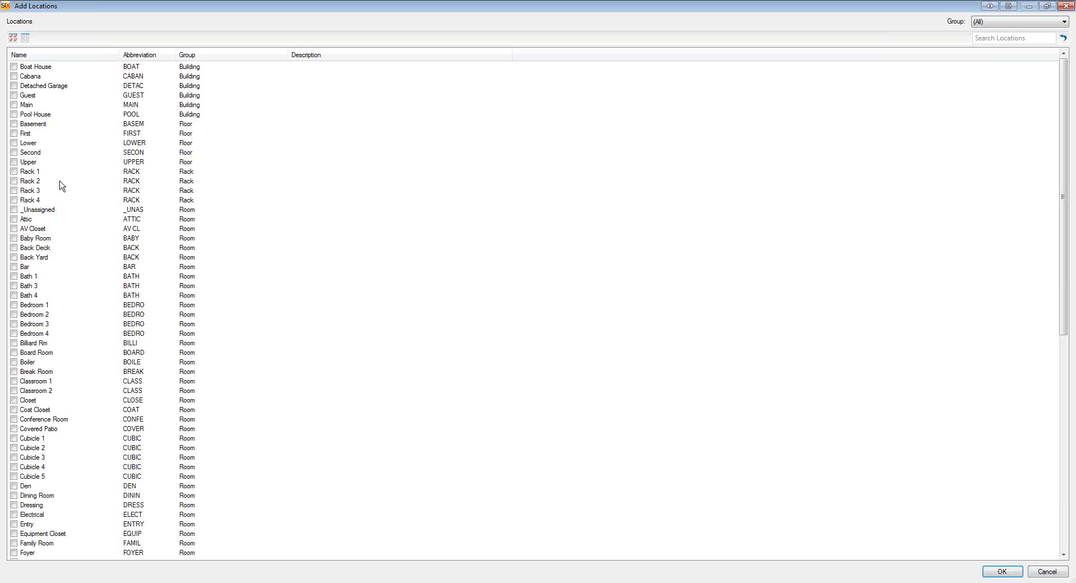
left_click(13, 134)
left_click(14, 152)
left_click(1002, 572)
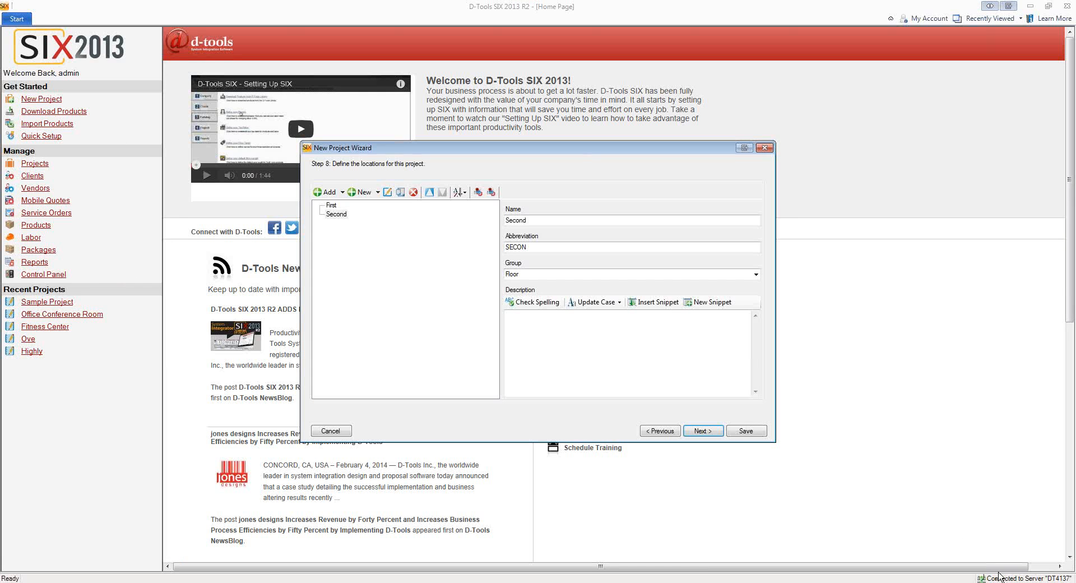
- Add AV Closet, Conference Room, Hallway, Office 1 and Office 2 as sub locations of First, and move Office 2 under Second
left_click(332, 205)
left_click(342, 192)
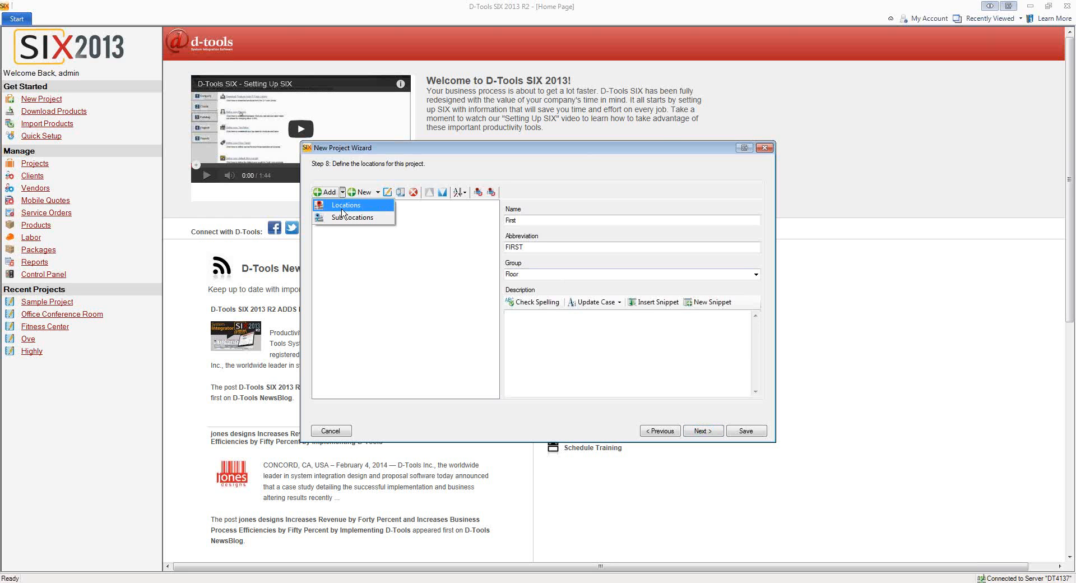
left_click(344, 218)
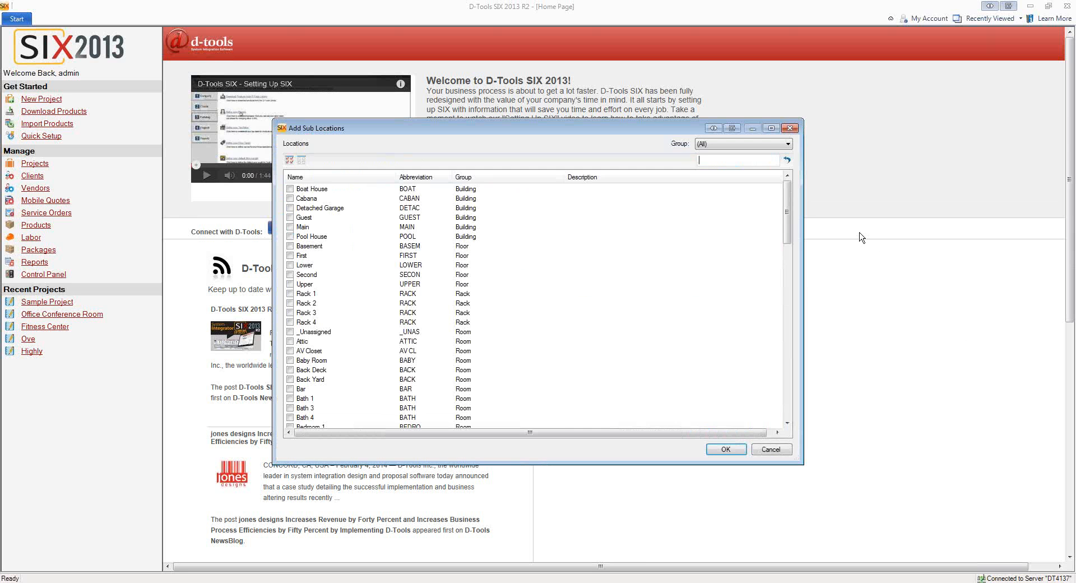
left_click_drag(788, 226, 787, 232)
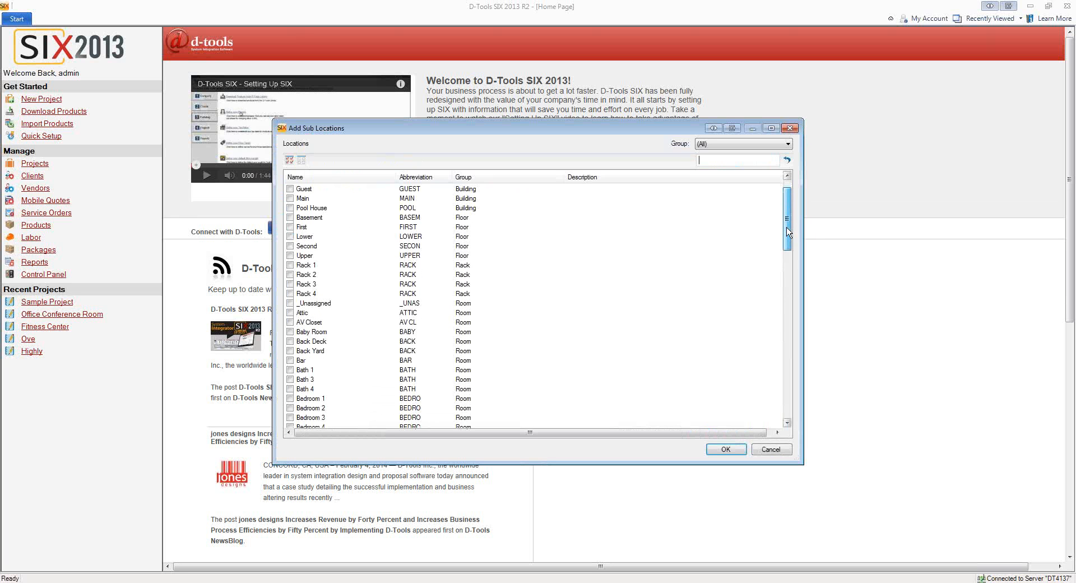
left_click(771, 127)
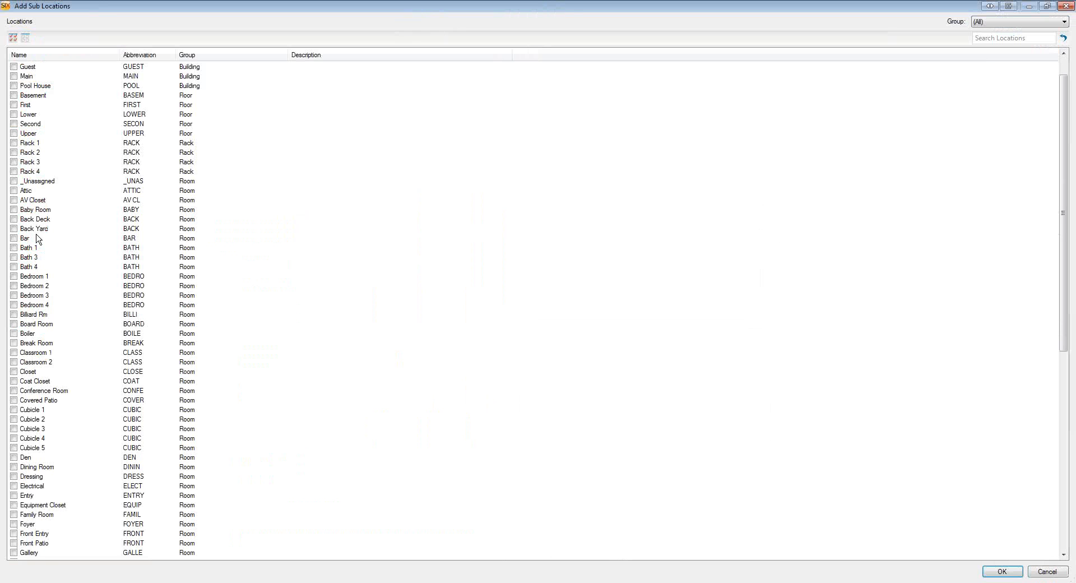
left_click(14, 201)
left_click(14, 391)
scroll(78, 411, "down", 2)
scroll(77, 411, "down", 7)
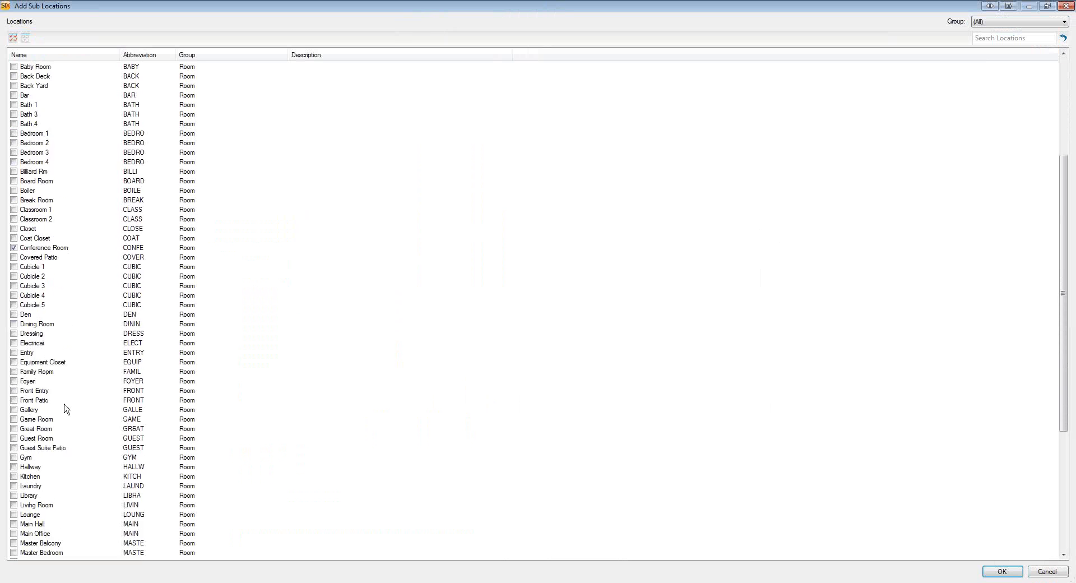
left_click(13, 343)
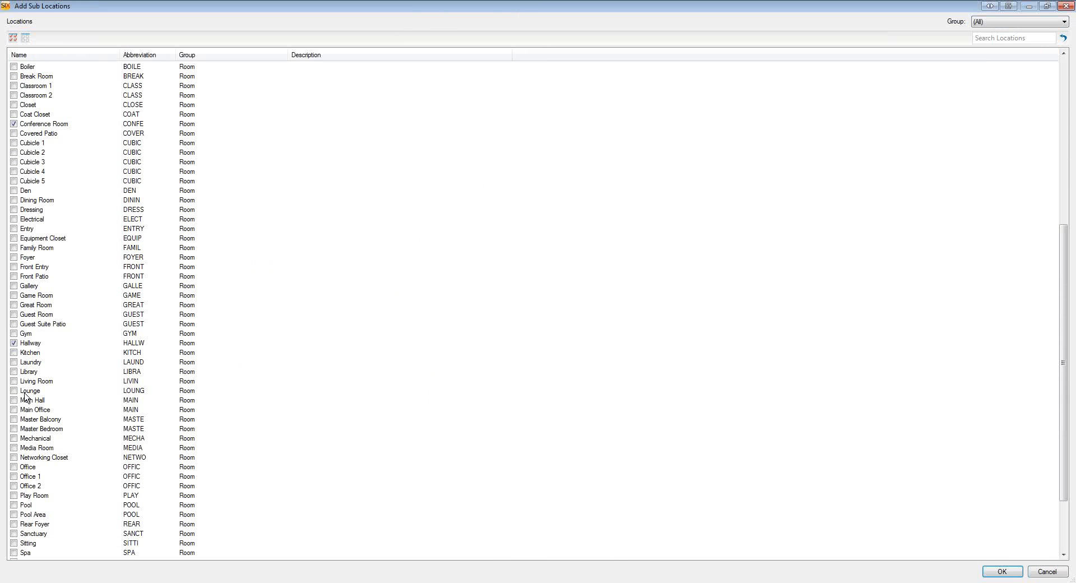
left_click(14, 477)
left_click(14, 486)
left_click(1002, 572)
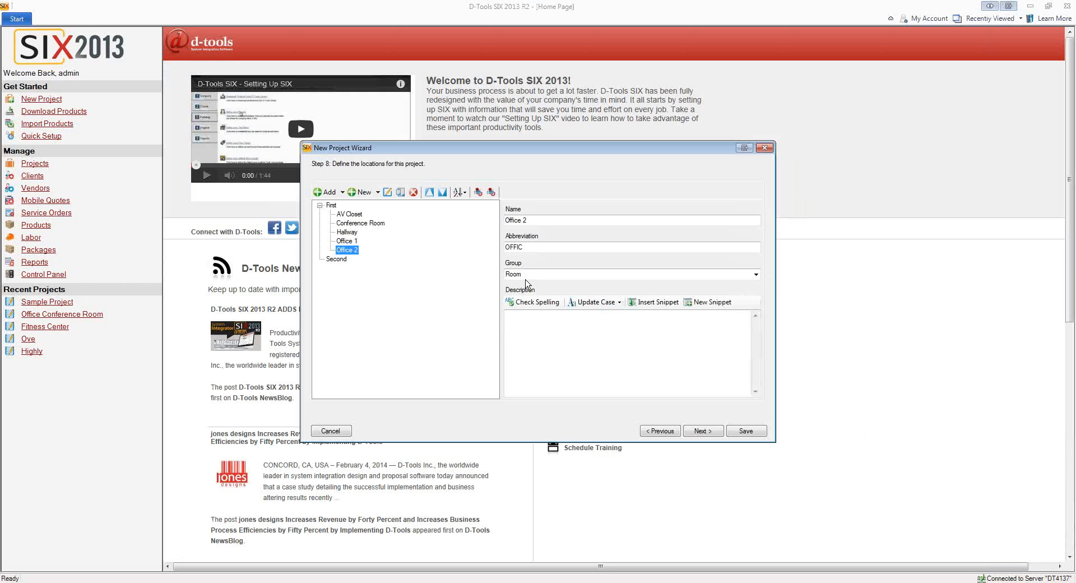
left_click(442, 192)
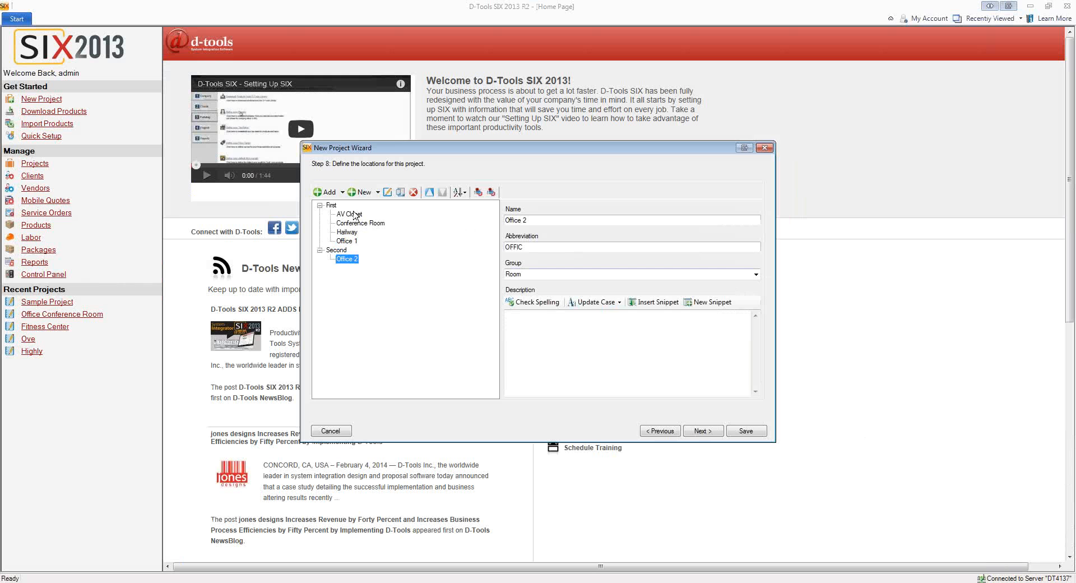
- Add Rack 1 and Rack 2 as sub locations of the AV Closet
left_click(355, 215)
left_click(341, 192)
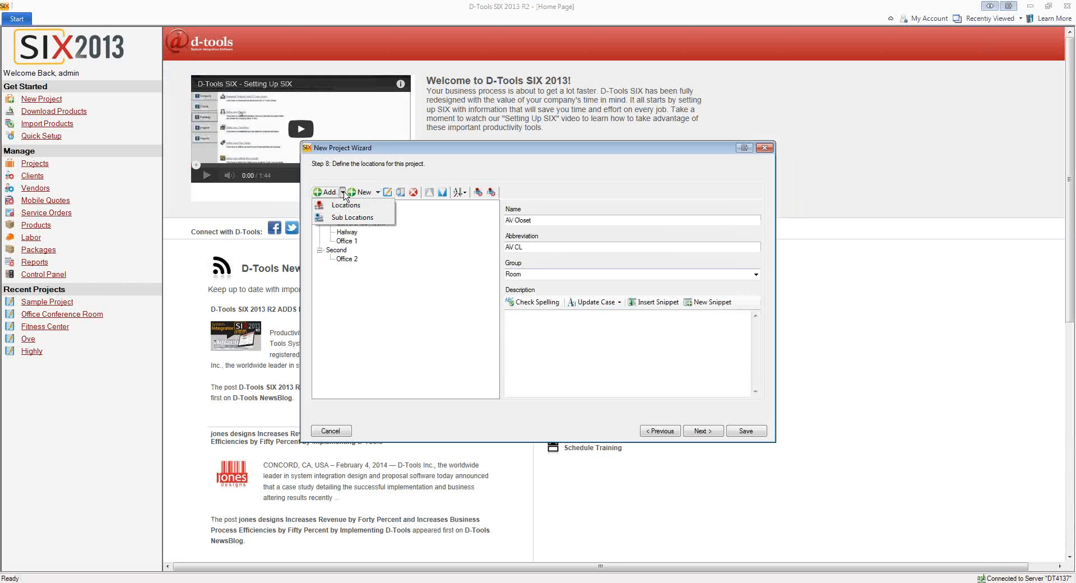
left_click(347, 217)
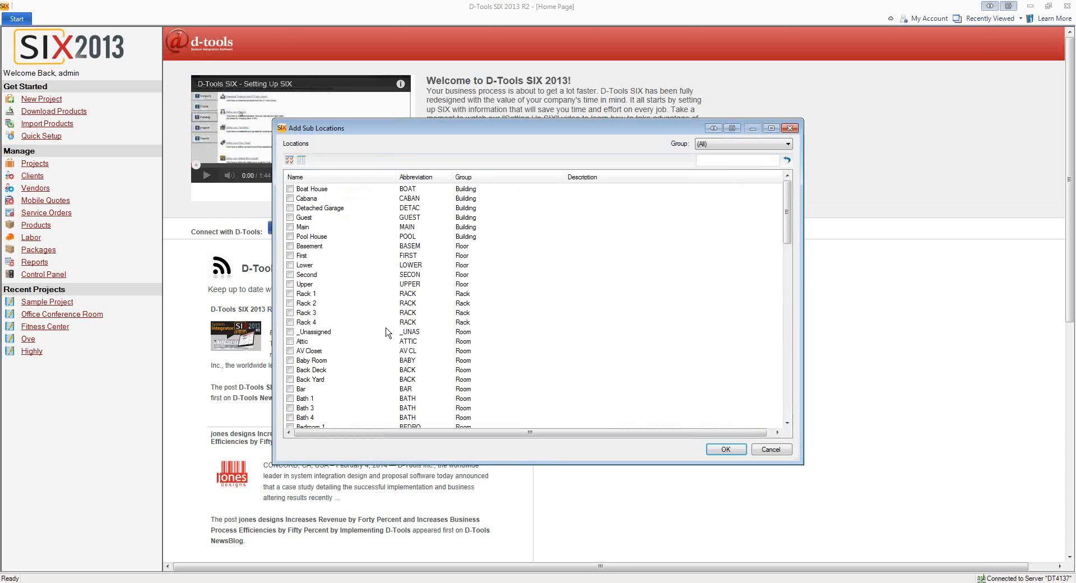
left_click(290, 293)
left_click(290, 303)
left_click(724, 448)
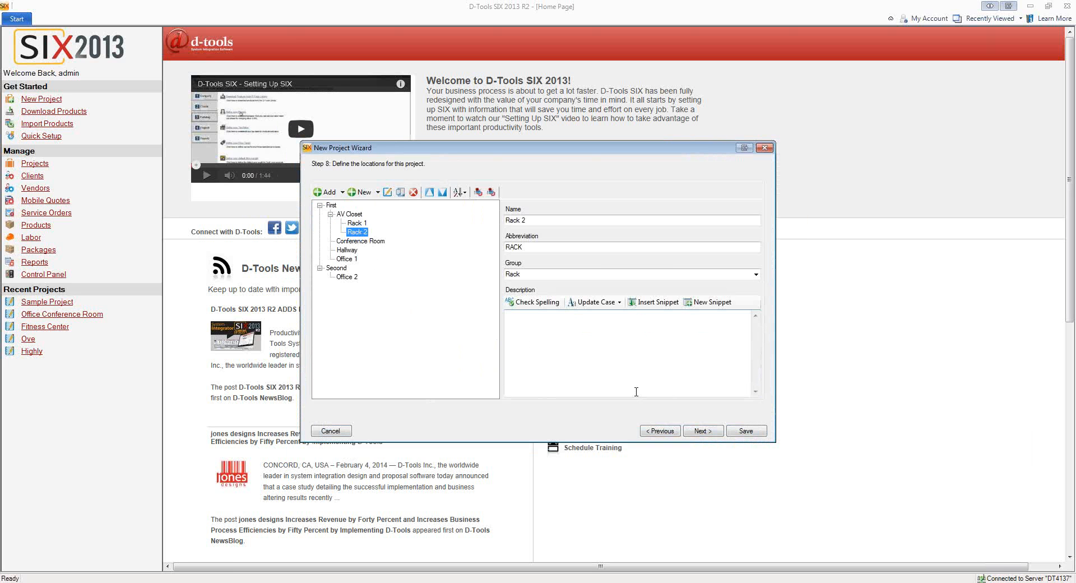
- Continue to the project's systems and add Control System, Distributed Audio, Lighting Control, Security System, Teleconference and Video System
left_click(700, 432)
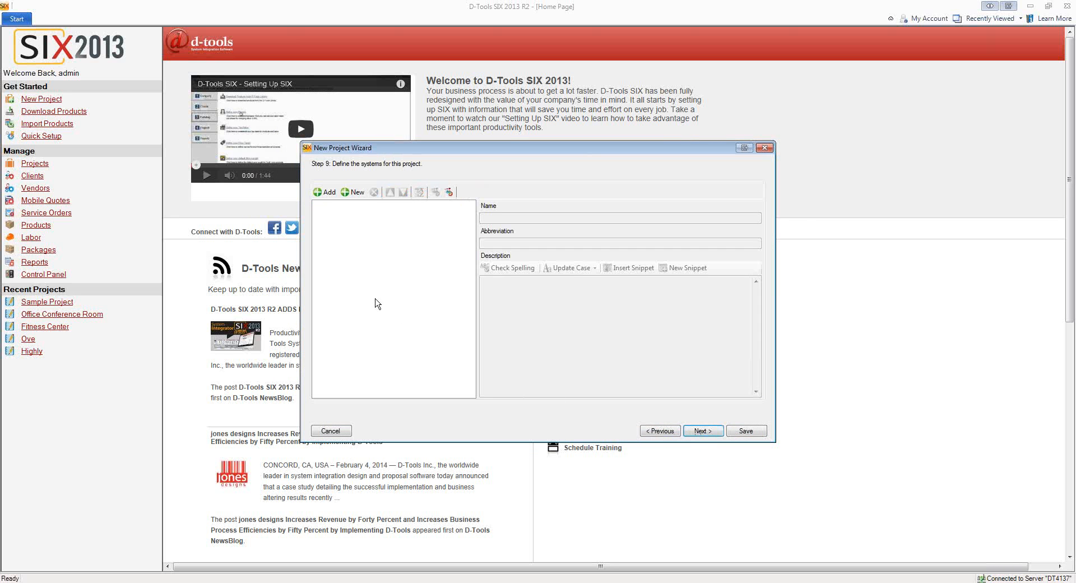
left_click(326, 193)
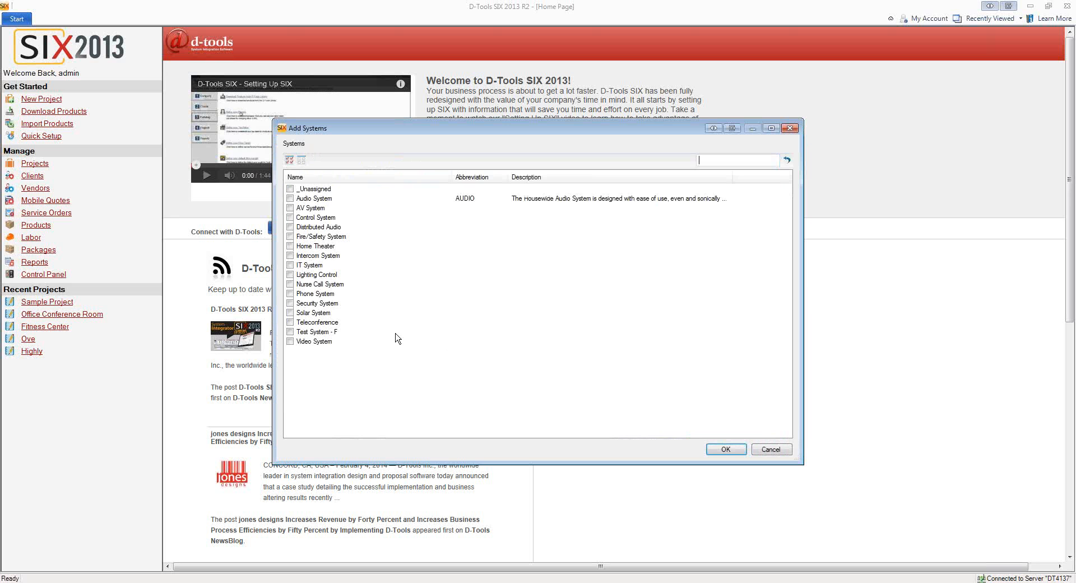
left_click(290, 218)
left_click(290, 227)
left_click(290, 274)
left_click(290, 303)
left_click(290, 322)
left_click(290, 341)
left_click(723, 449)
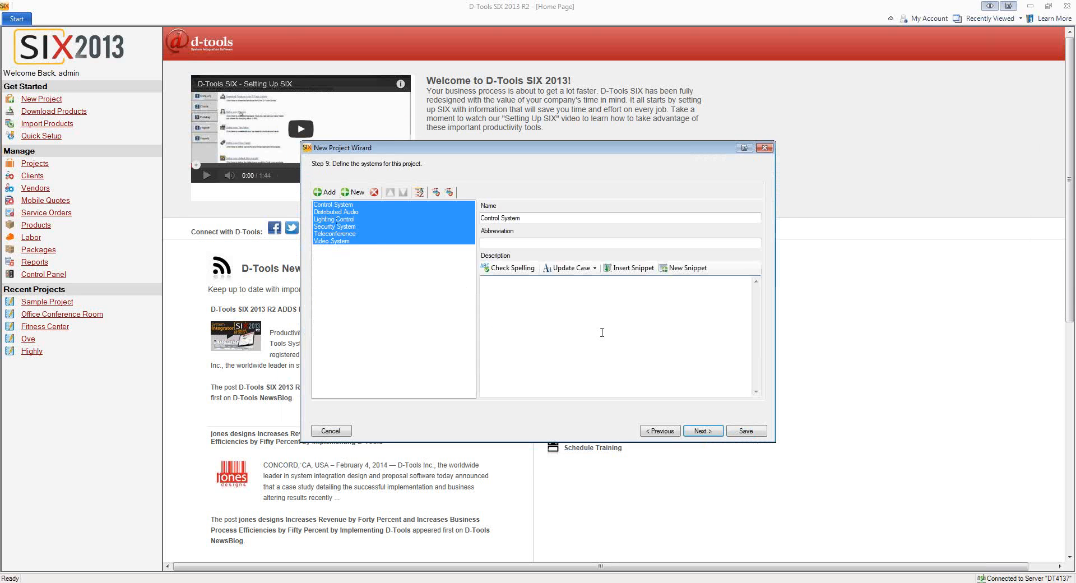
- Accept the default contract percentages without setting a billing date, and continue to view the project's custom fields
left_click(701, 433)
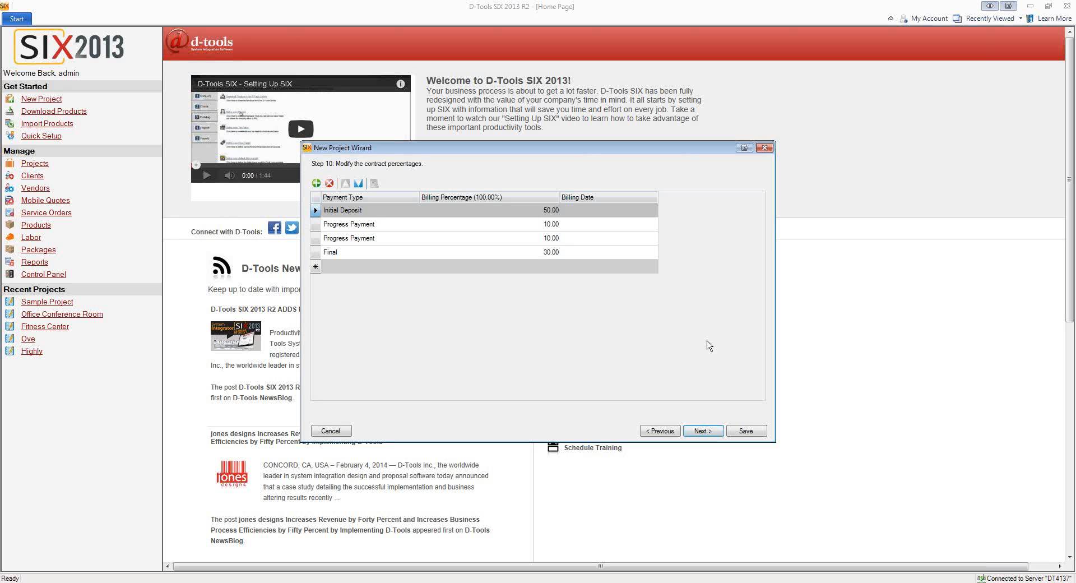
left_click(650, 212)
left_click(654, 211)
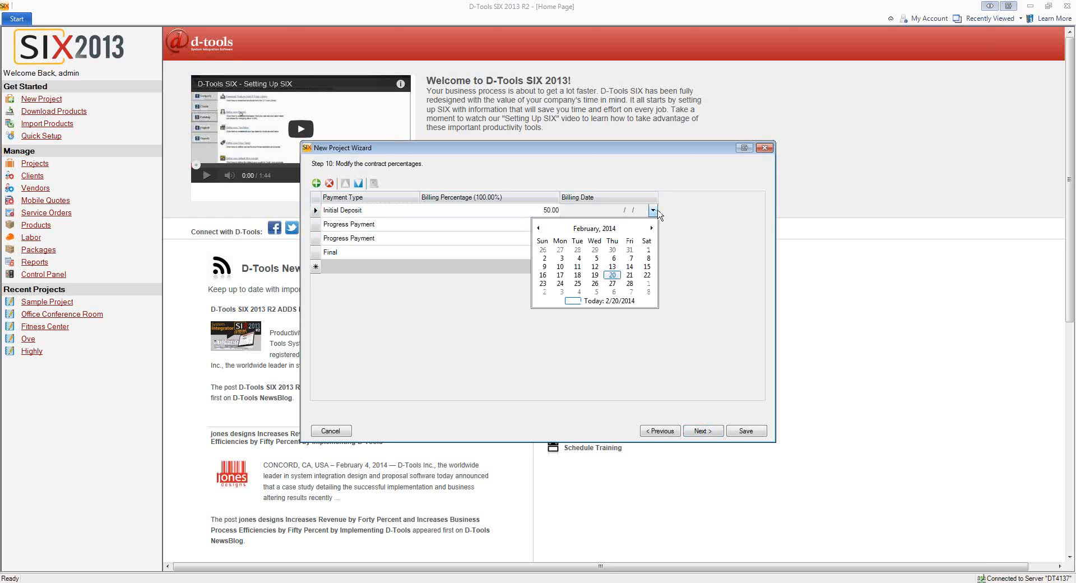
left_click(672, 229)
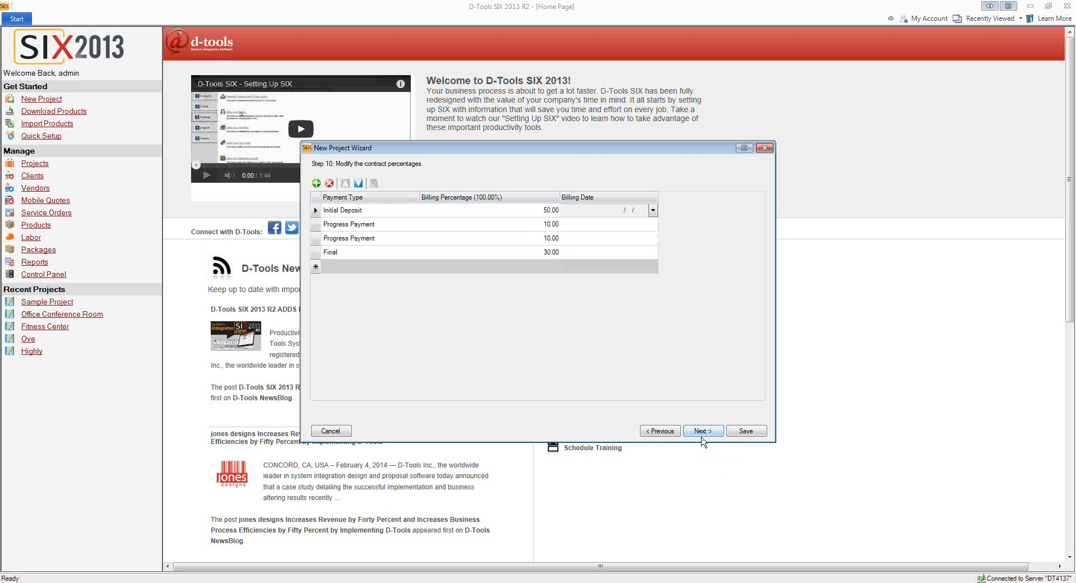
left_click(701, 433)
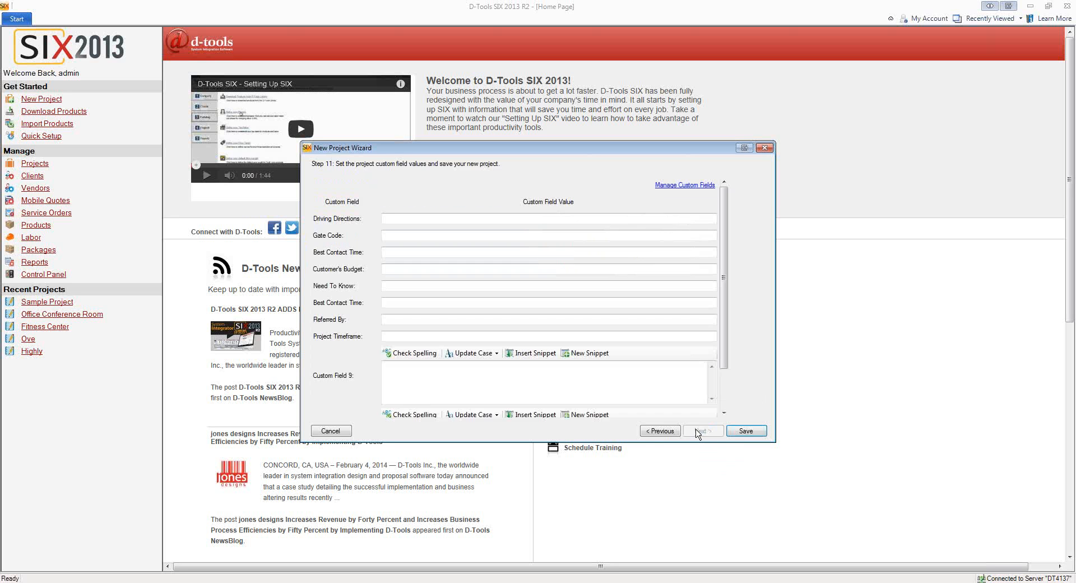
scroll(720, 293, "down", 3)
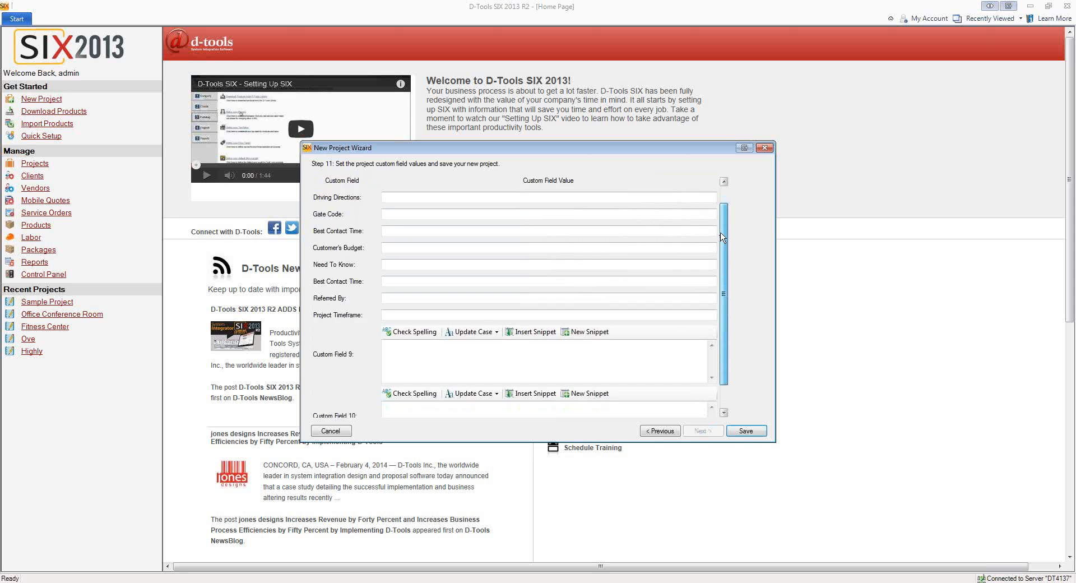
- Leave the custom field values empty and save the new project
scroll(721, 293, "up", 3)
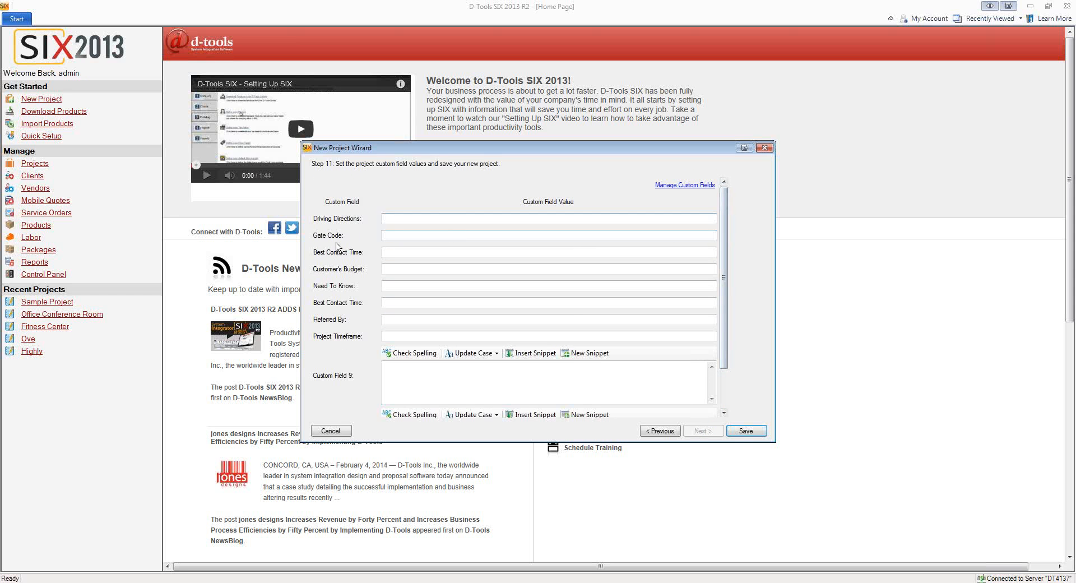
left_click(748, 432)
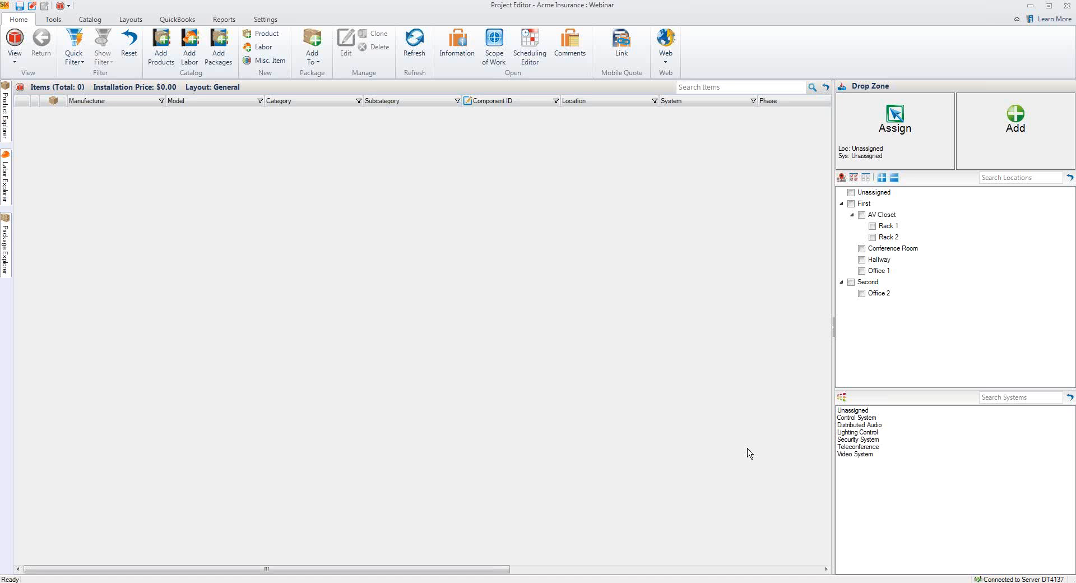
- Open the Product Explorer and keep it docked, then narrow both it and the Drop Zone to widen the item list
left_click(5, 119)
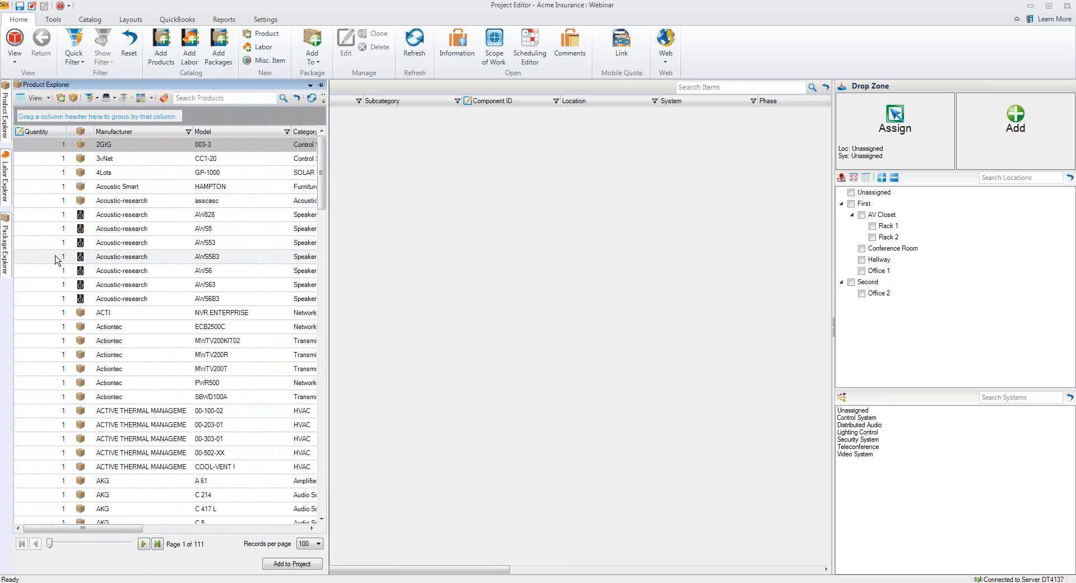
left_click(321, 84)
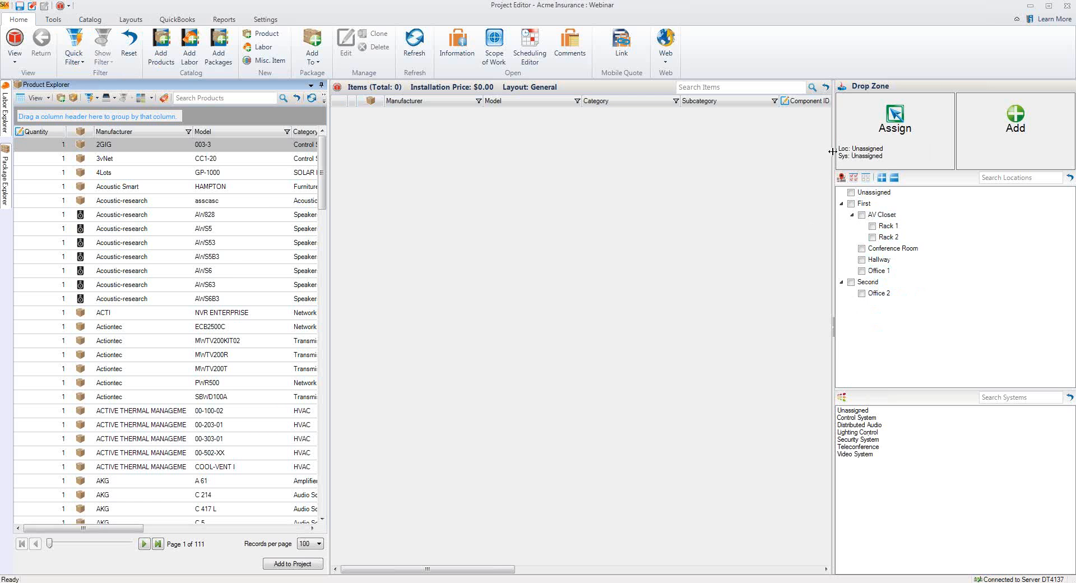
left_click_drag(833, 147, 887, 145)
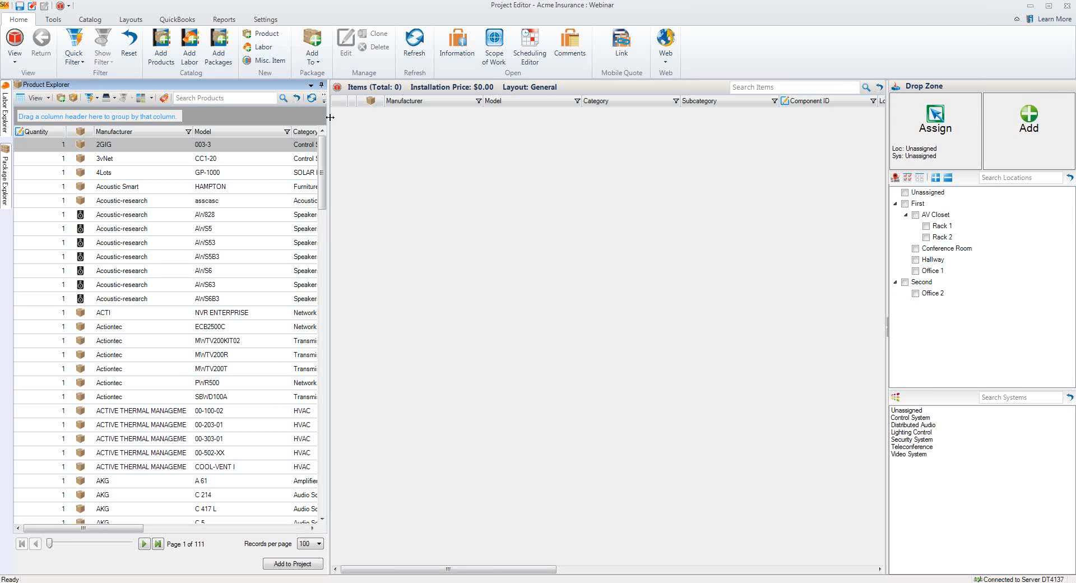
left_click_drag(330, 117, 303, 207)
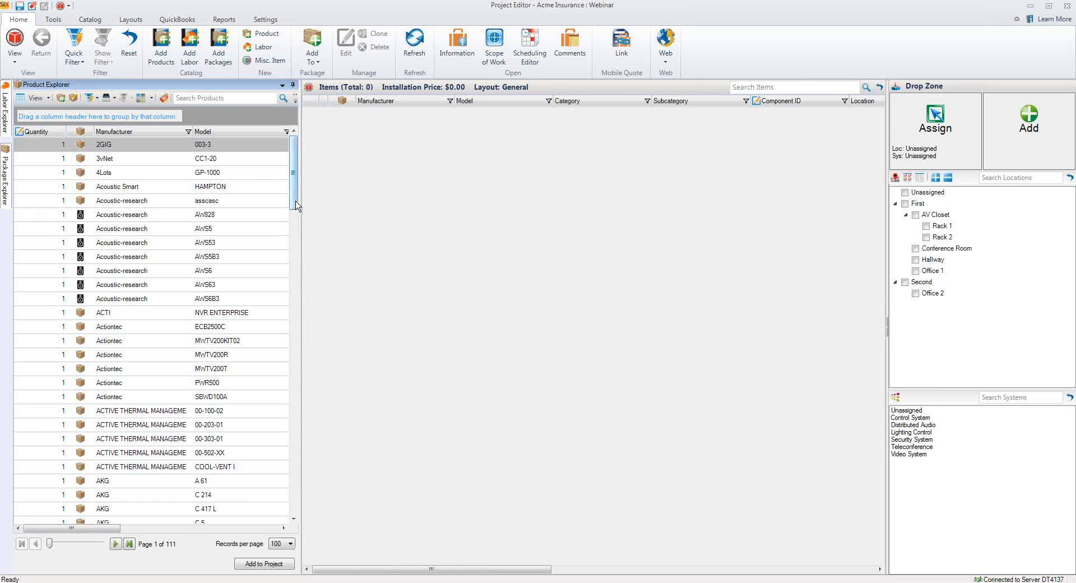
- Search the products for swamp and add the Crestron SWAMP-24X8 to Rack 1 in the Distributed Audio system
left_click(235, 99)
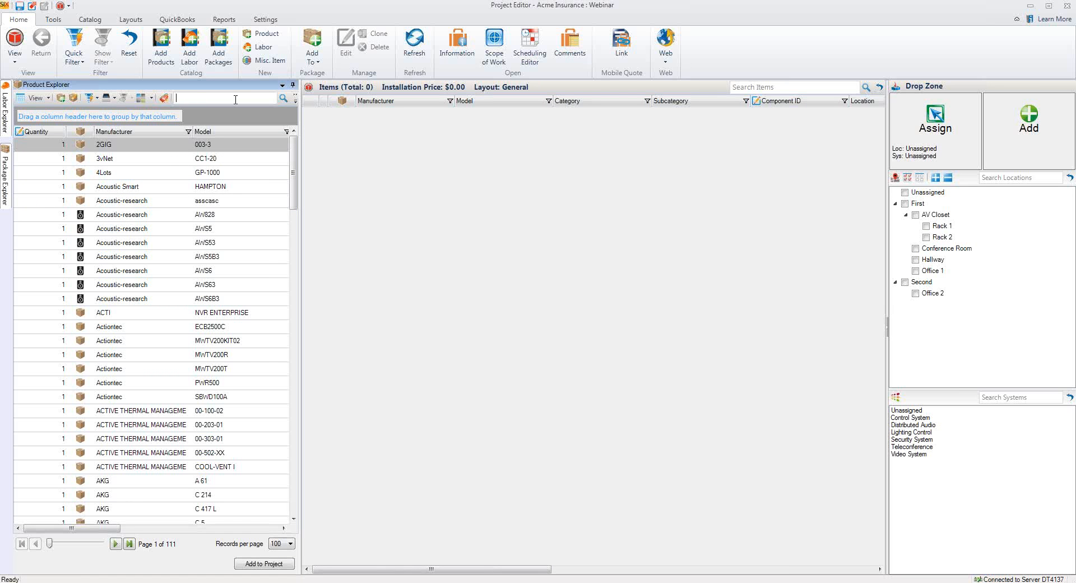
type("swamp")
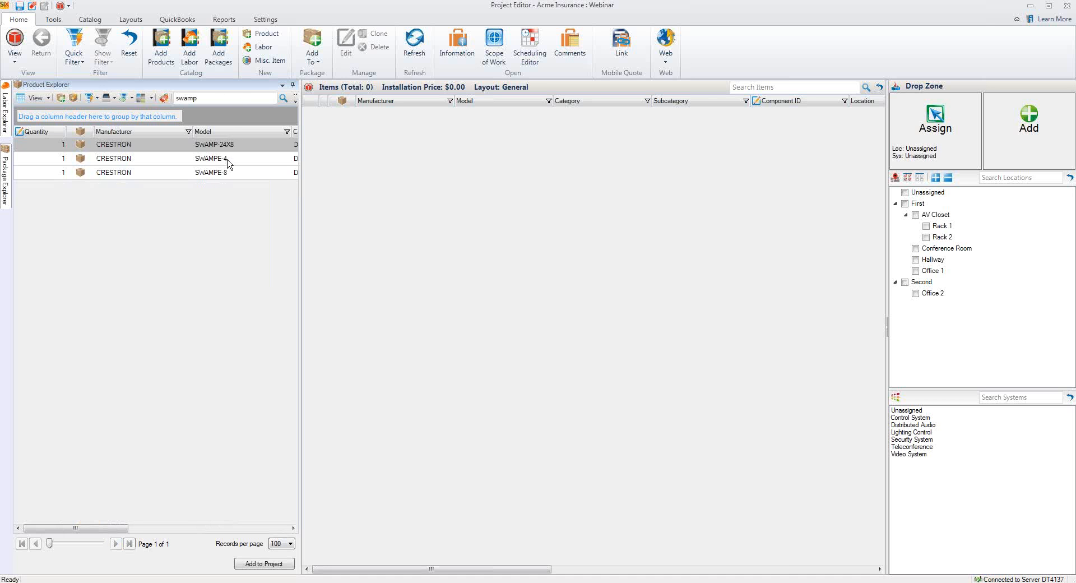
left_click(213, 149)
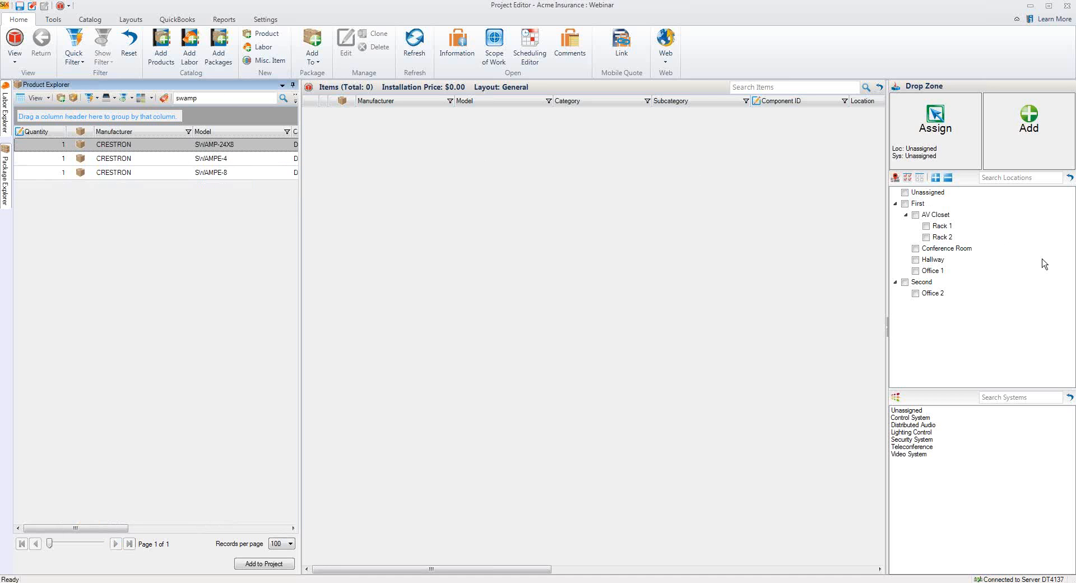
left_click(927, 227)
left_click(916, 426)
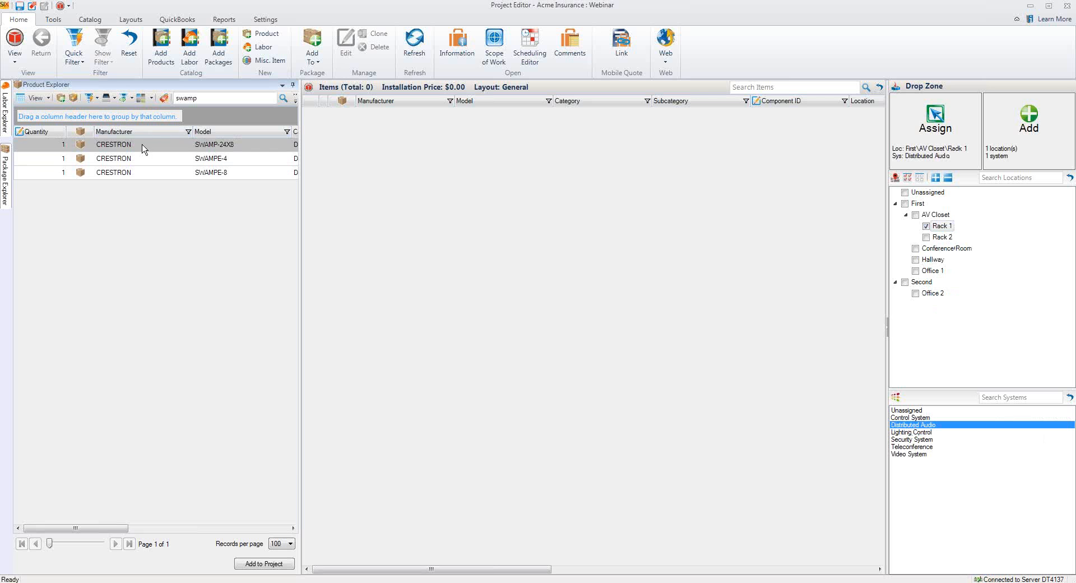
left_click_drag(142, 145, 475, 276)
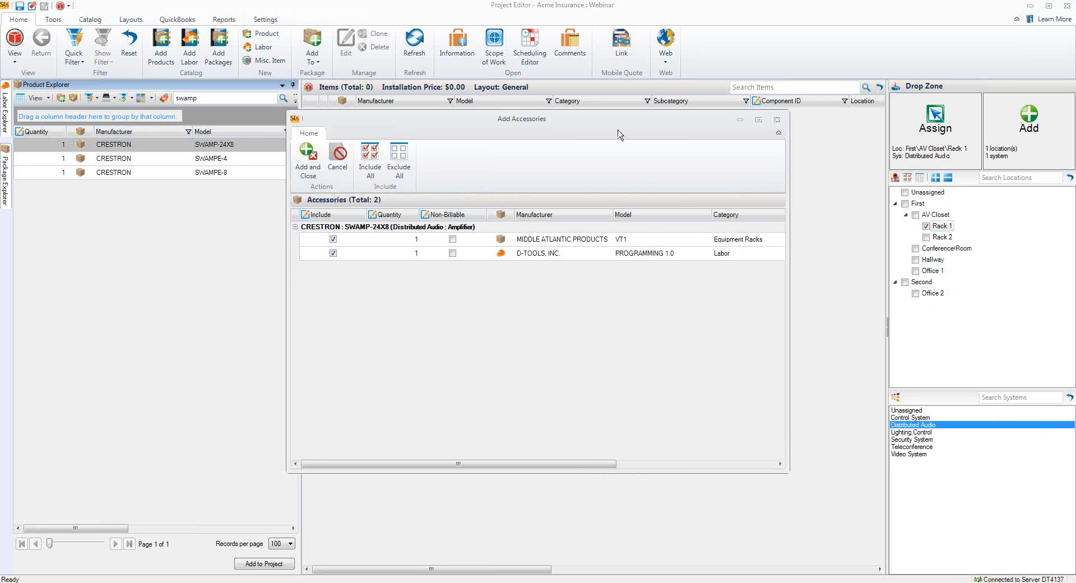
- Exclude the PROGRAMMING 1.0 labor accessory and add the amplifier with only the Middle Atlantic VT1 accessory
left_click_drag(572, 141, 592, 143)
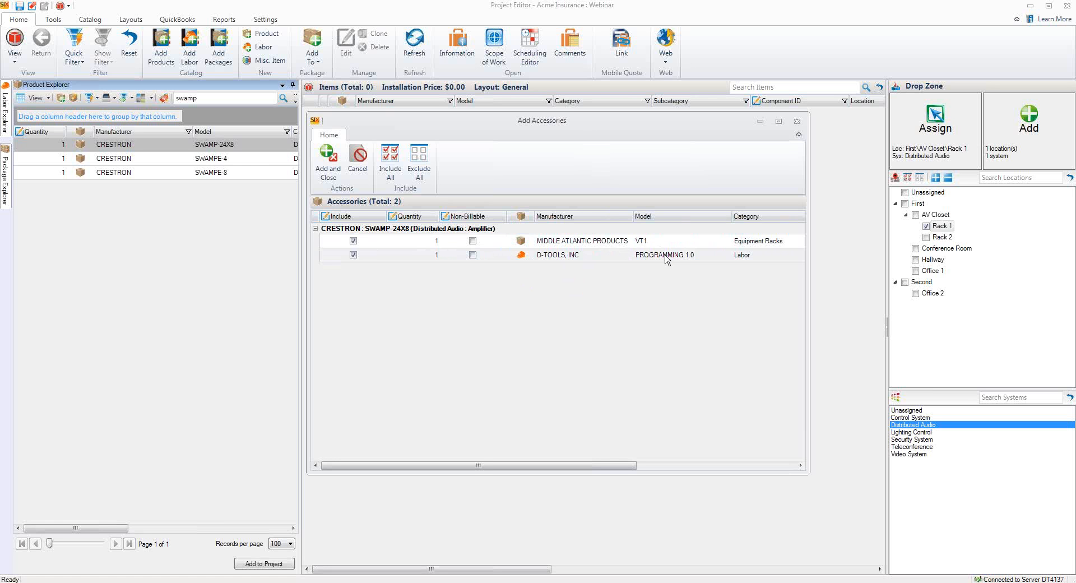
left_click(354, 255)
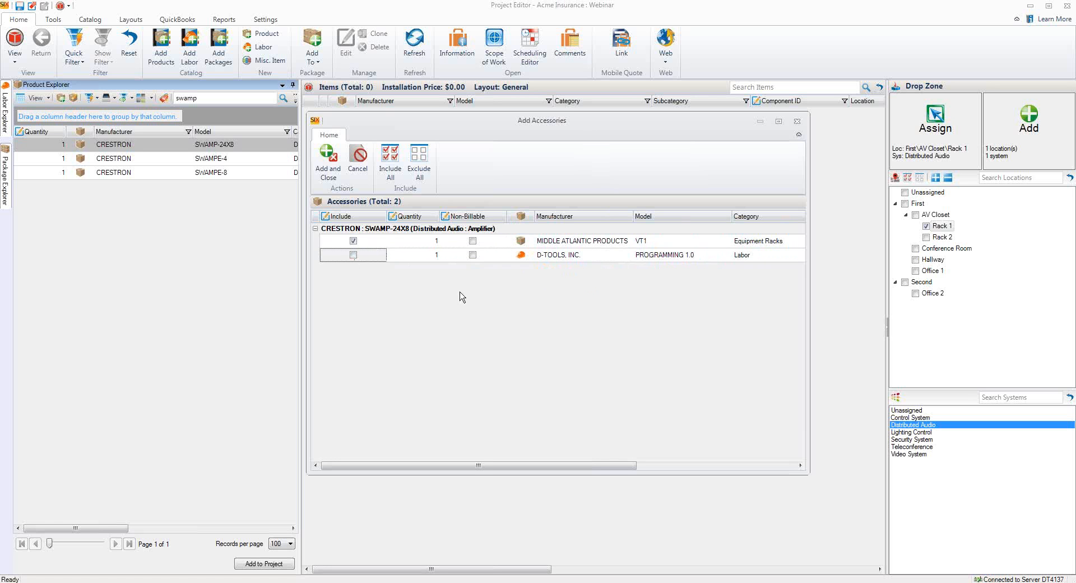
left_click(437, 243)
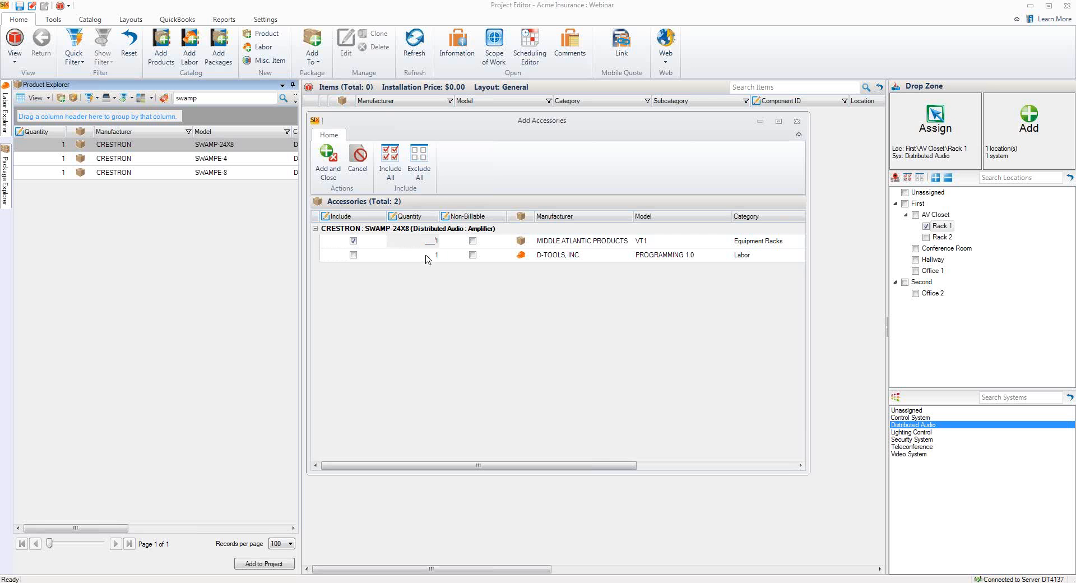
left_click(338, 175)
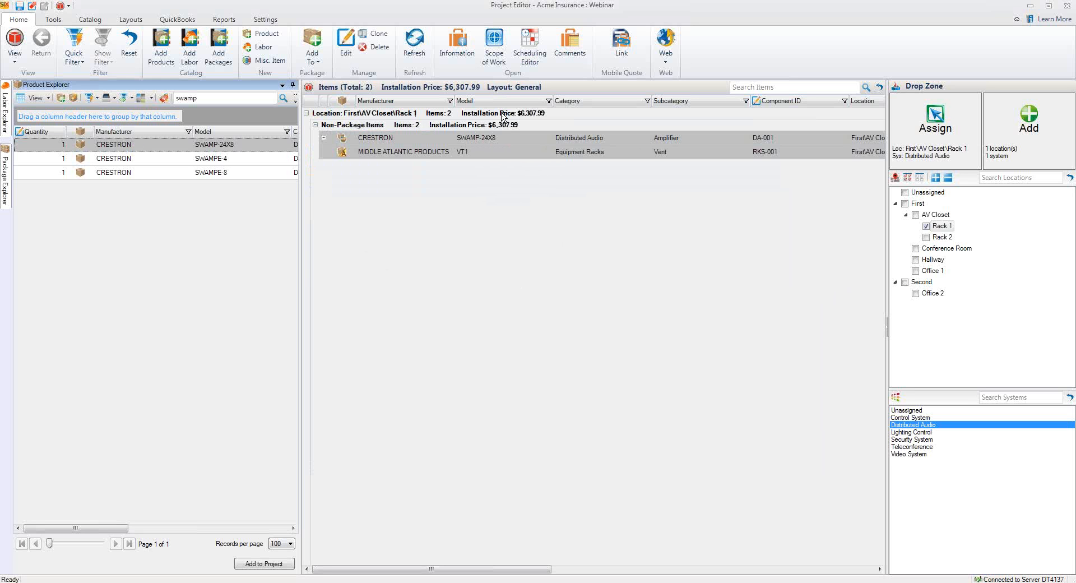
left_click(504, 150)
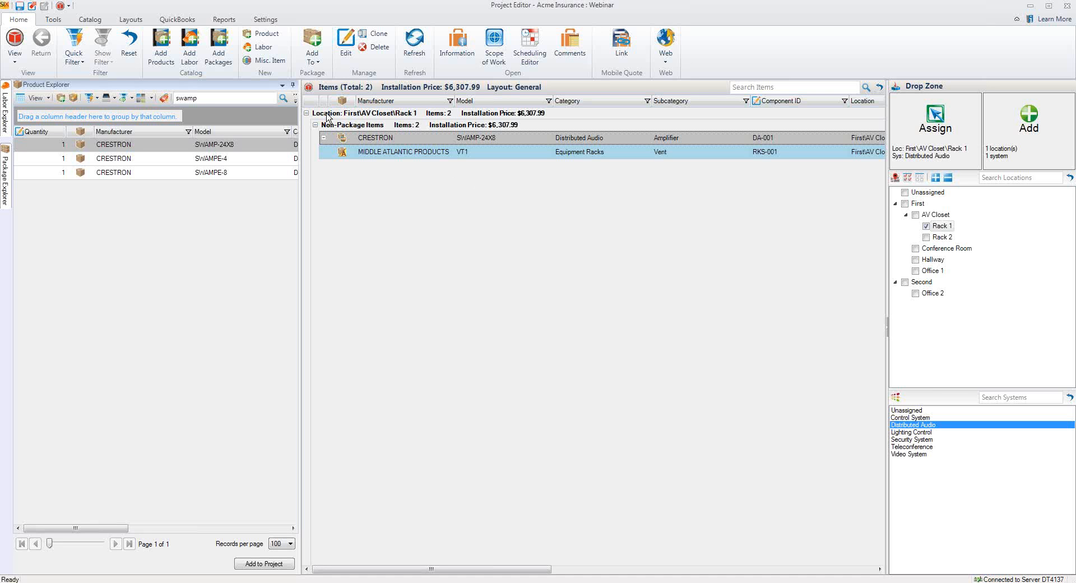
- Search the products for speaker, and refine the search to speaker jbl
left_click(221, 99)
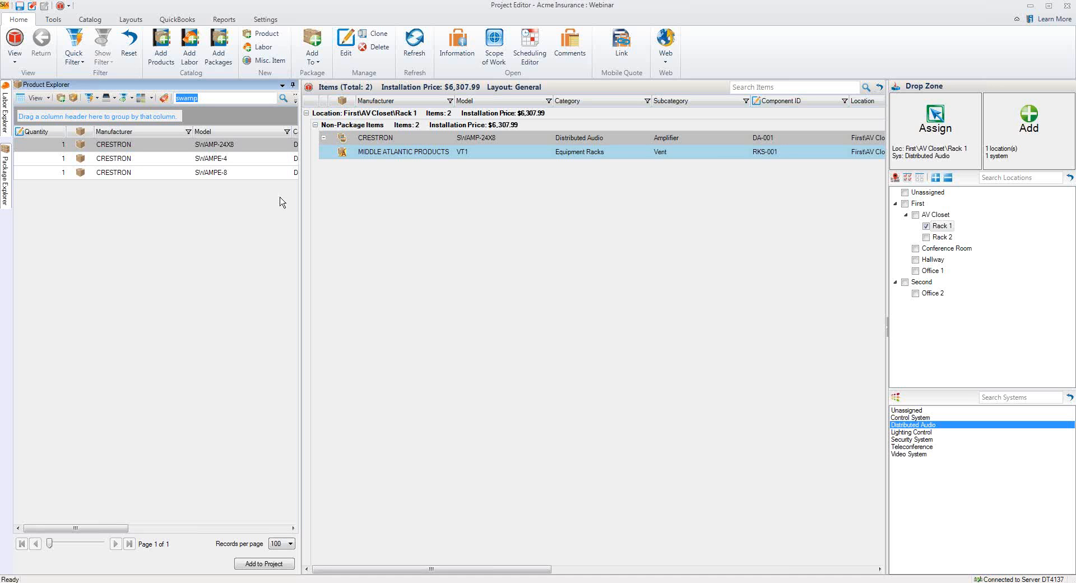
type("speaker")
key("Return")
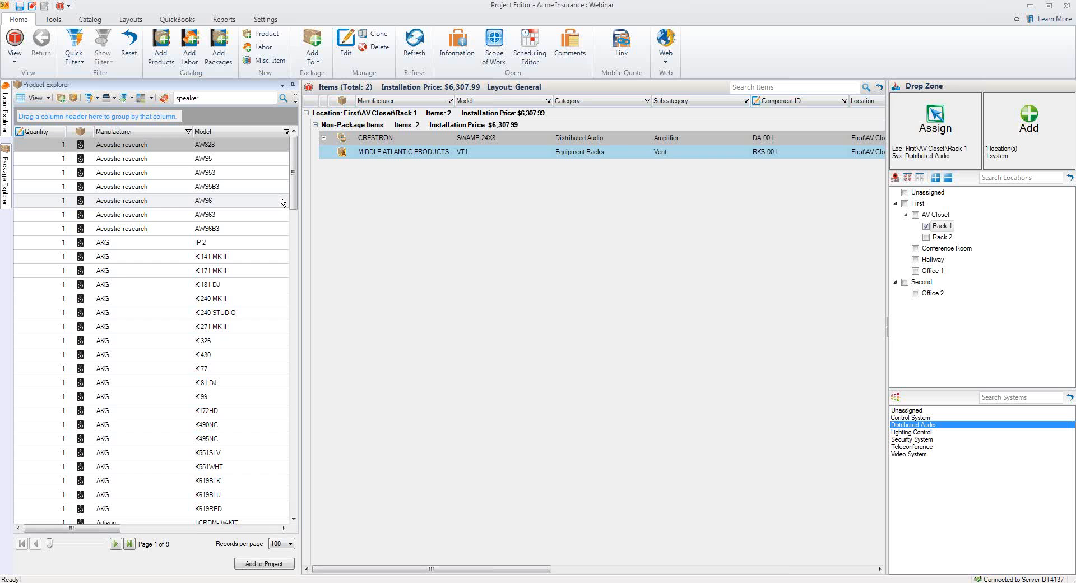
left_click(208, 98)
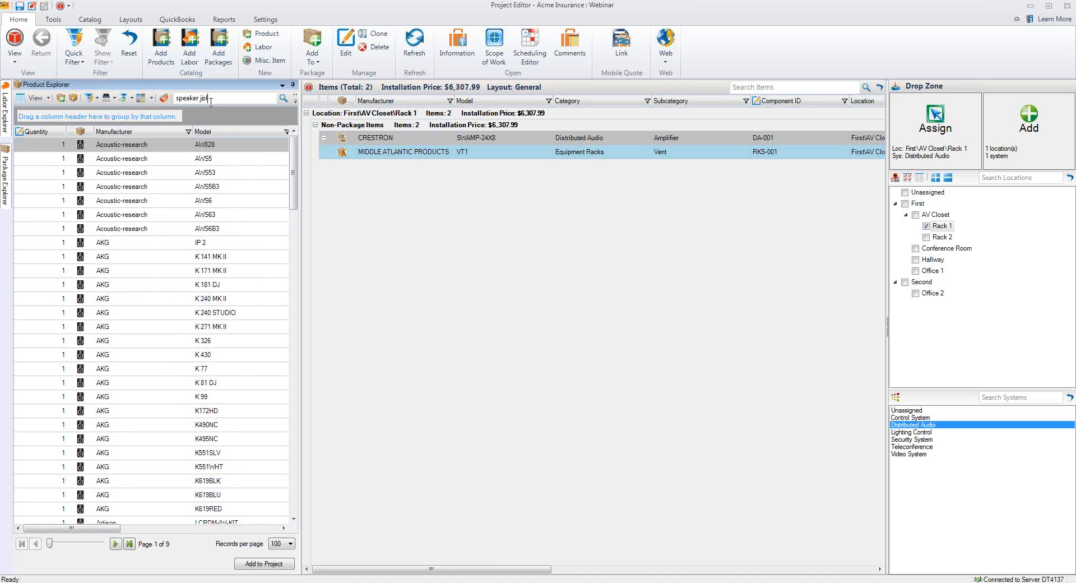
key("Return")
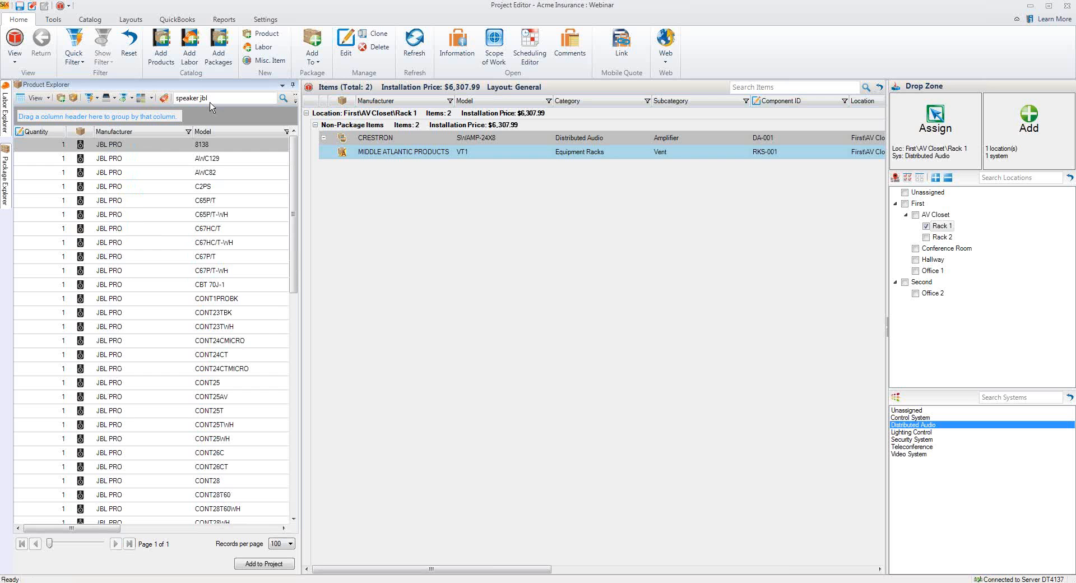
- Set the JBL PRO 8138 quantity to 2 and make Conference Room, Hallway, Office 1 and Office 2 the only target locations
left_click(61, 147)
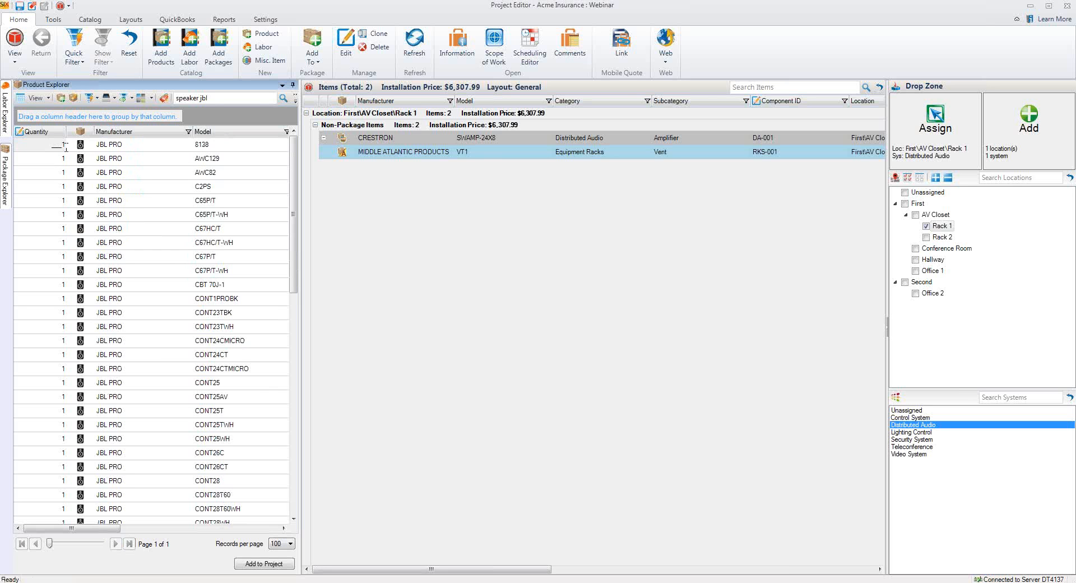
type("2")
left_click(240, 149)
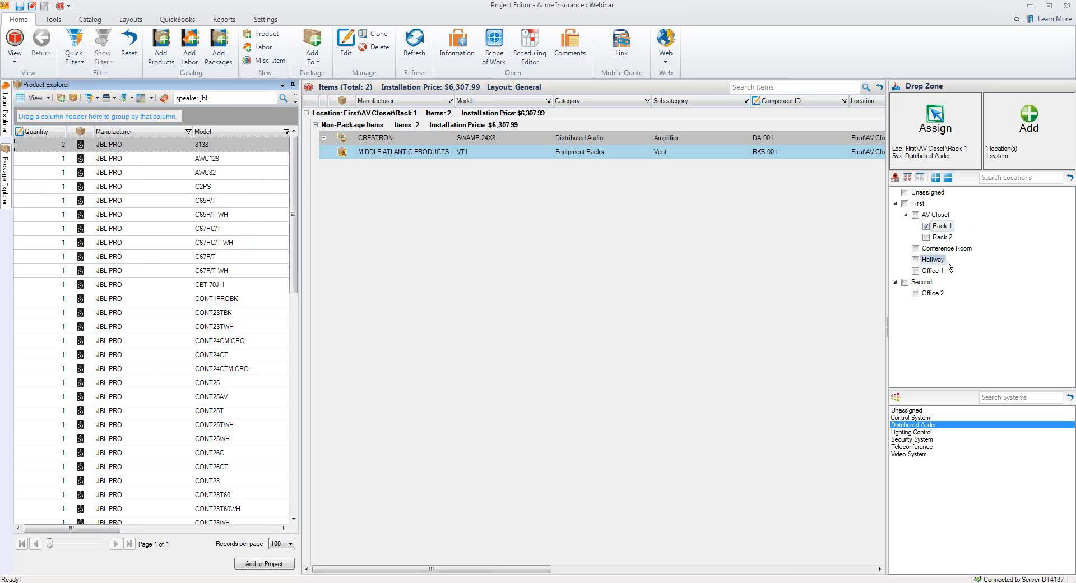
left_click(921, 177)
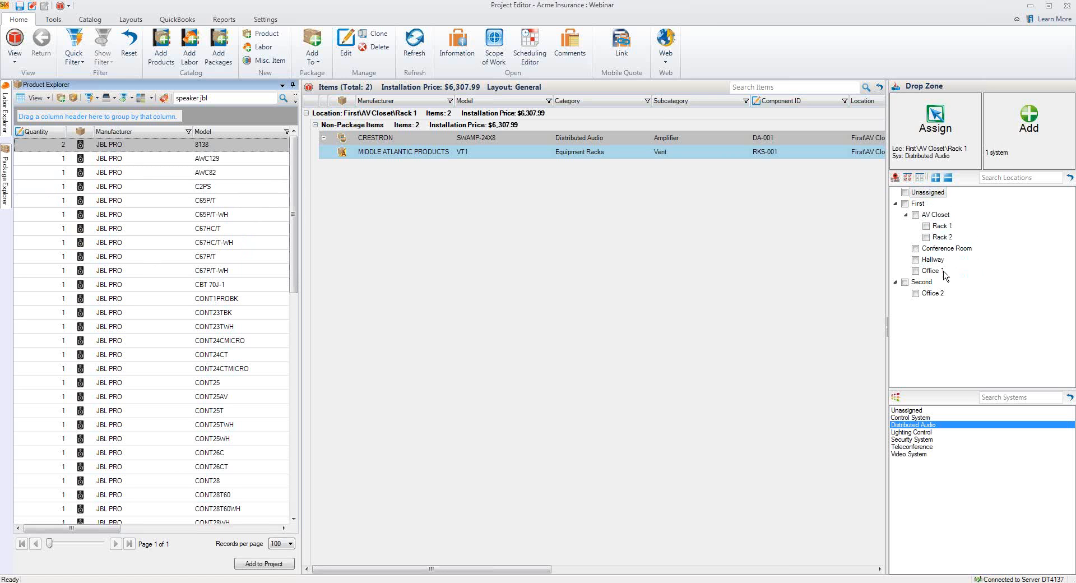
left_click(915, 248)
left_click(915, 260)
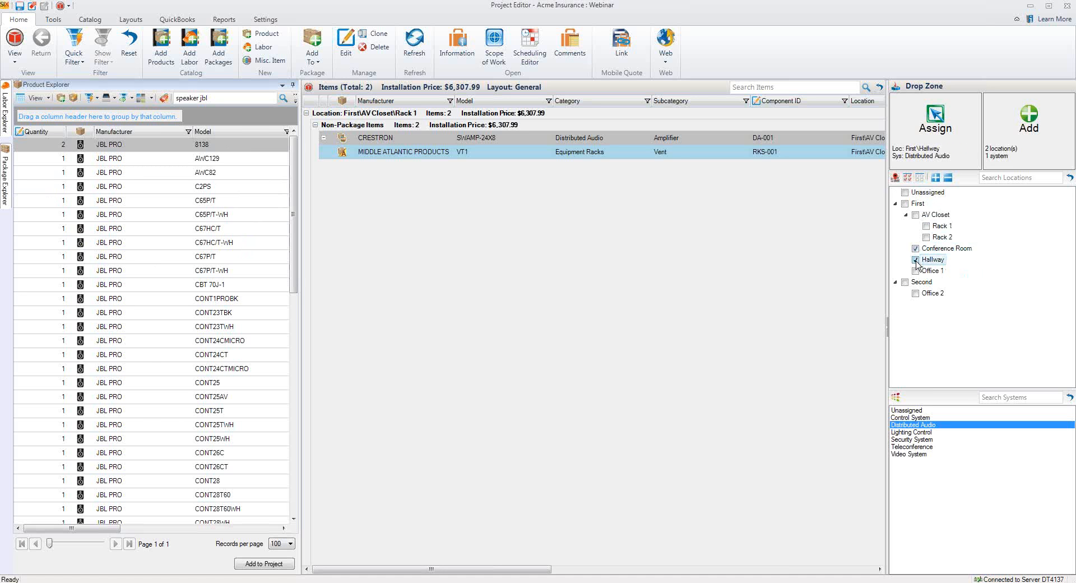
left_click(916, 271)
left_click(916, 293)
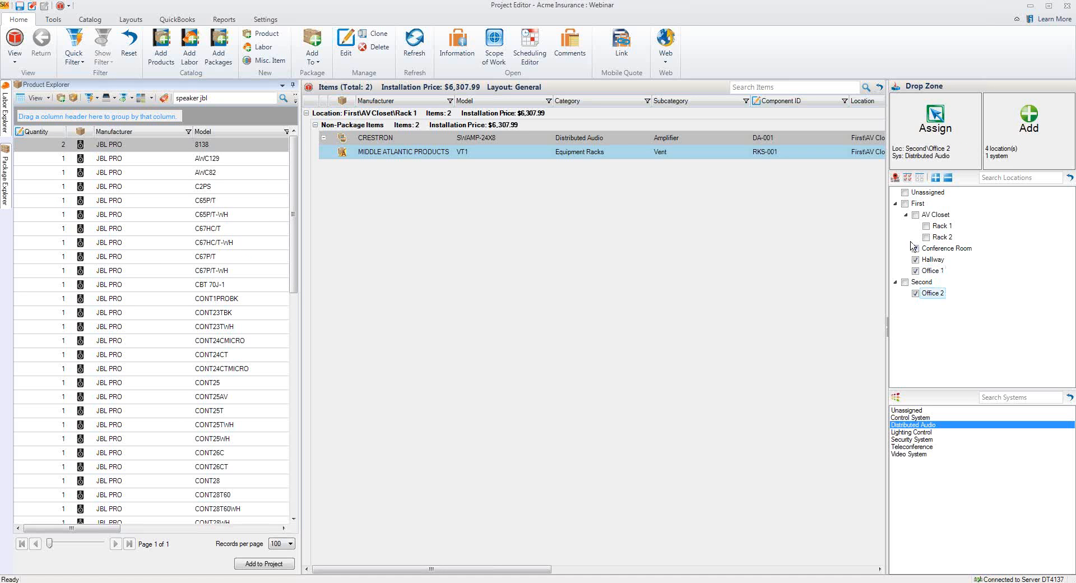
- Add the JBL PRO 8138 speakers to the project with the MTC-81BB8 and Liberty Cable 16-2C-TTP-WHT accessories
left_click(138, 148)
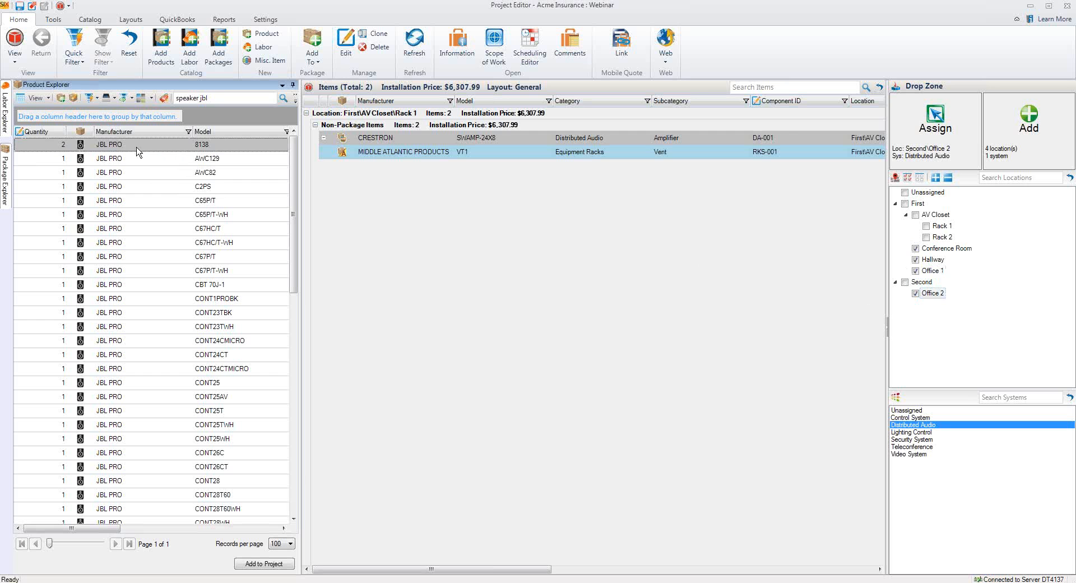
left_click_drag(138, 148, 584, 269)
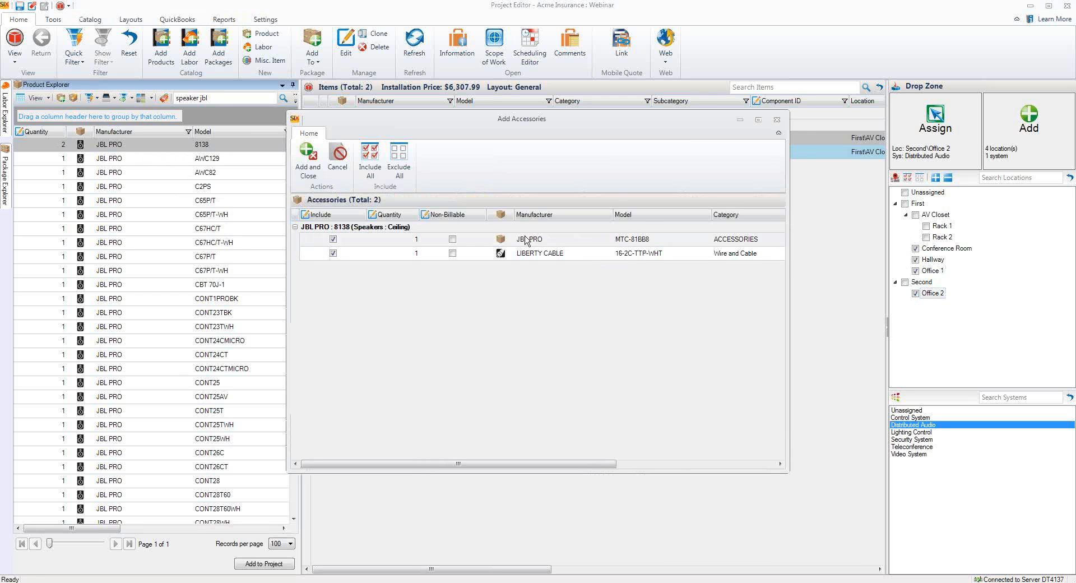
left_click_drag(547, 135, 565, 133)
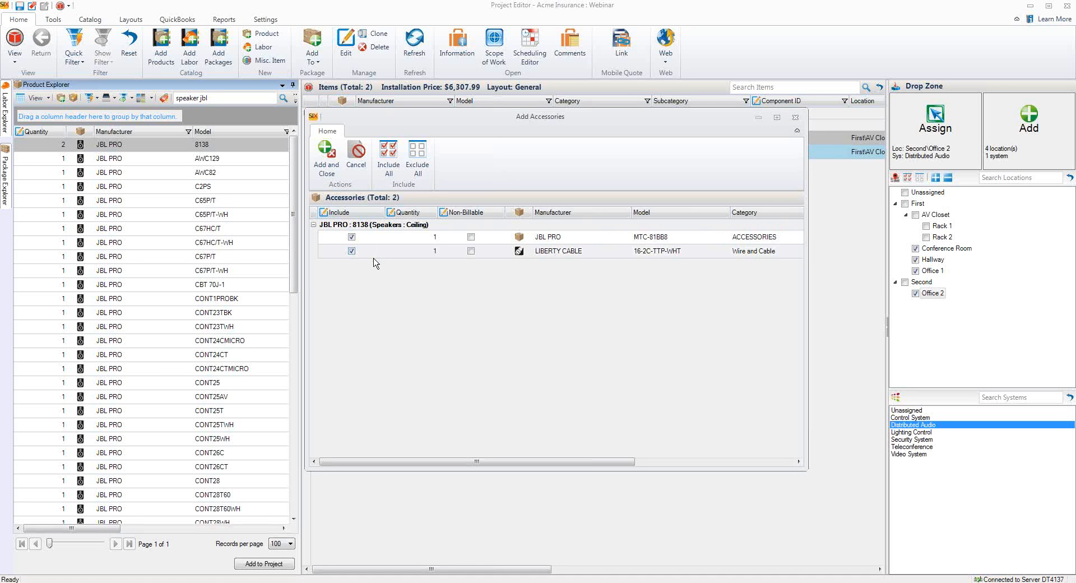
left_click(329, 173)
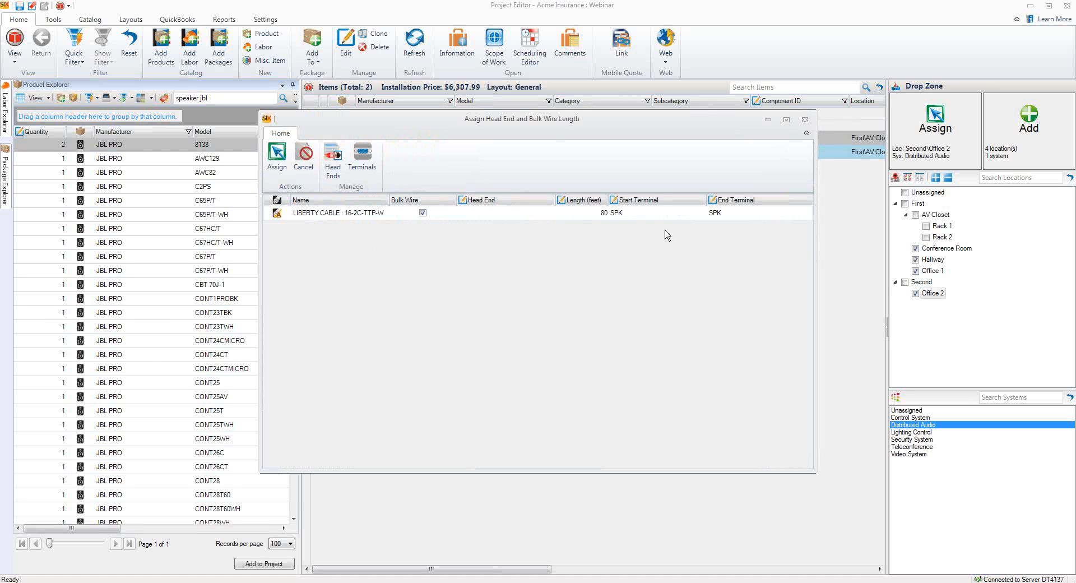
- Set the speaker wire's length to 100 feet and its head end to AV Rack 1, and assign them
left_click_drag(562, 137, 577, 153)
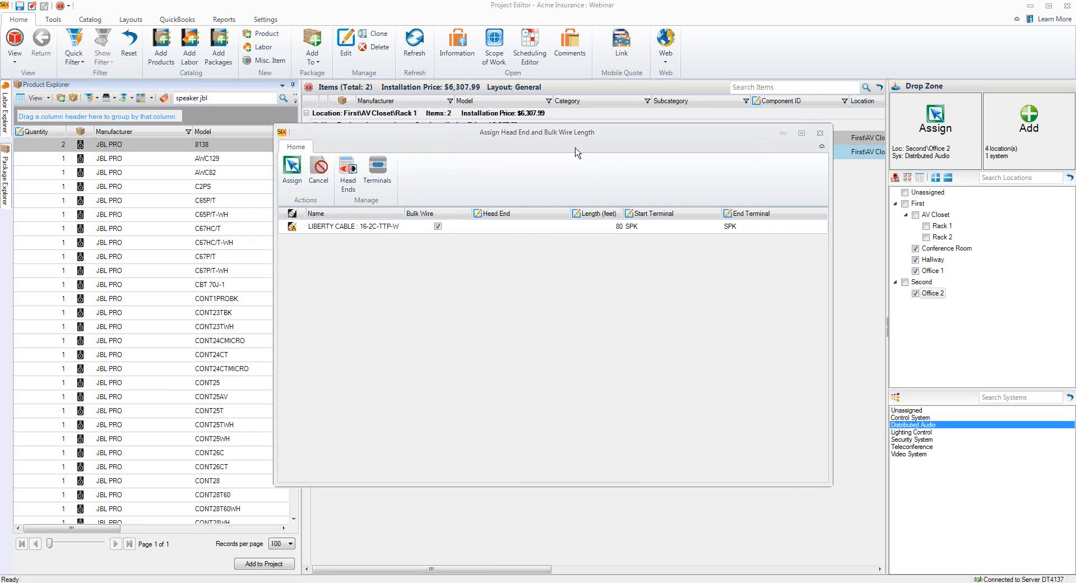
left_click(604, 227)
double_click(616, 225)
type("100")
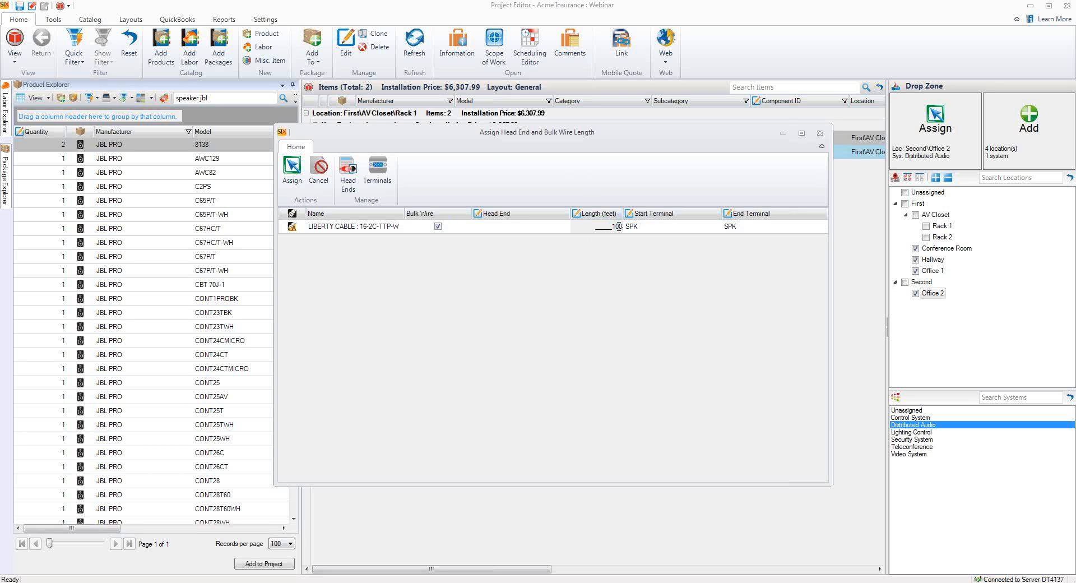
left_click(549, 227)
left_click(566, 228)
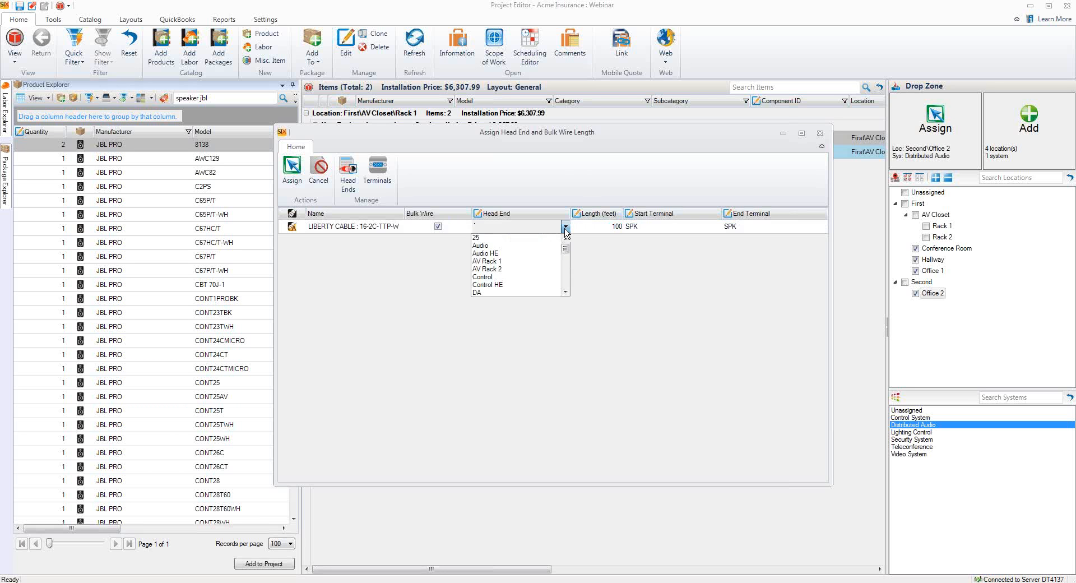
left_click(527, 262)
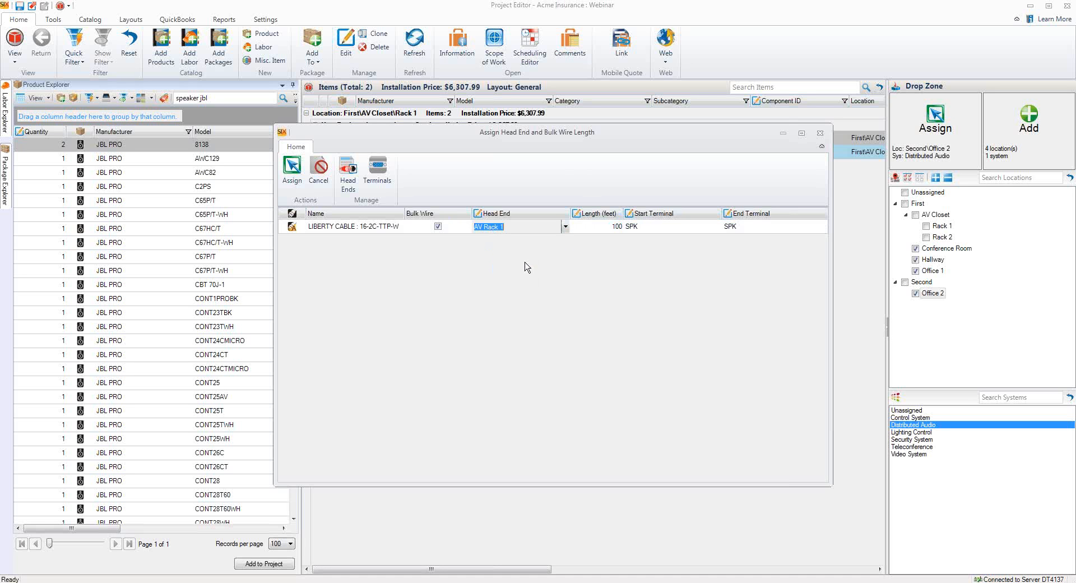
left_click(293, 180)
- Collapse the Product Explorer so the project's item list uses the full width
left_click(559, 291)
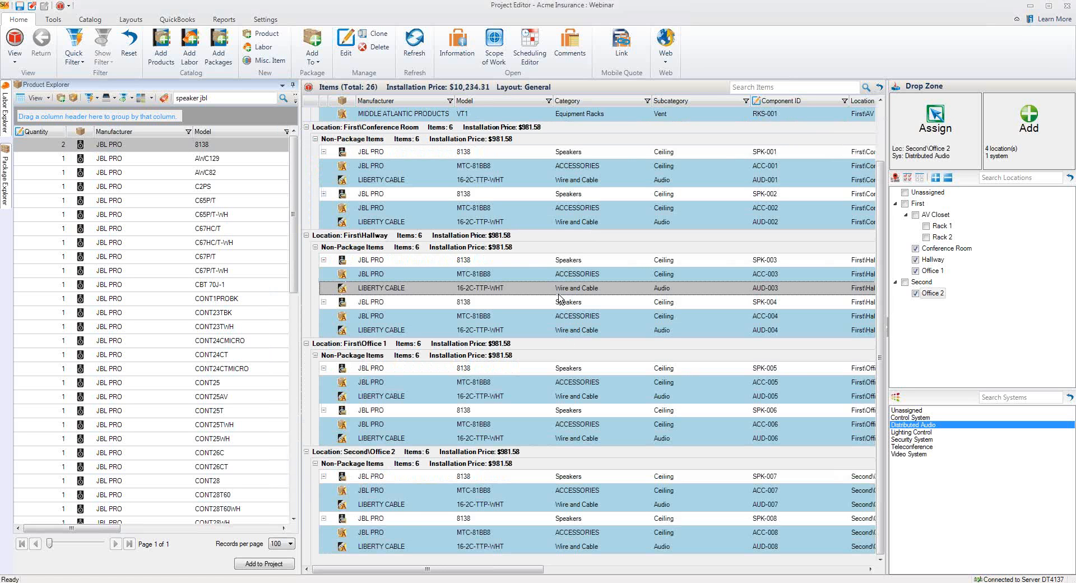
left_click(292, 88)
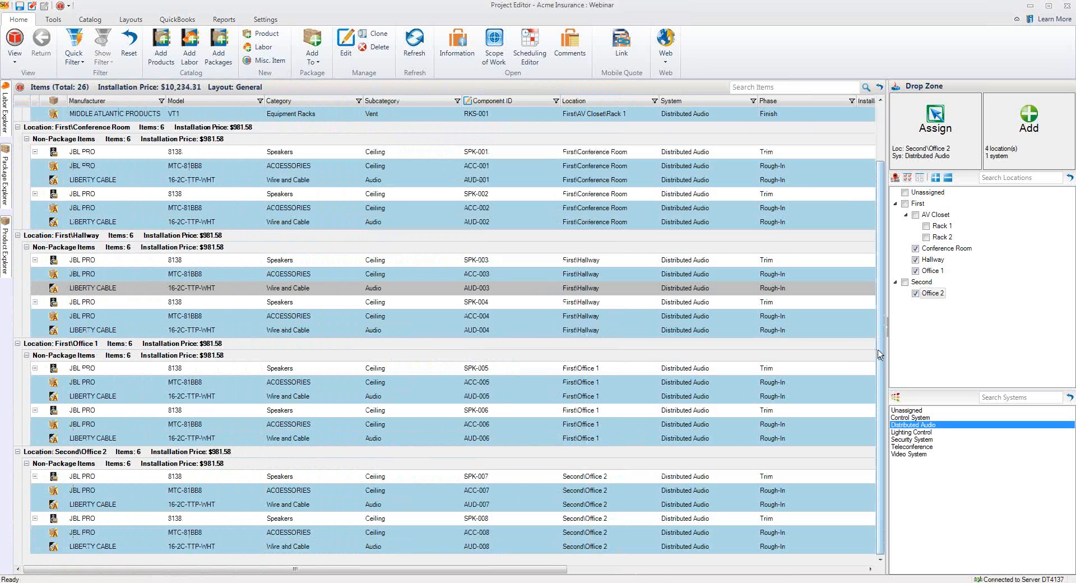
left_click_drag(879, 358, 873, 240)
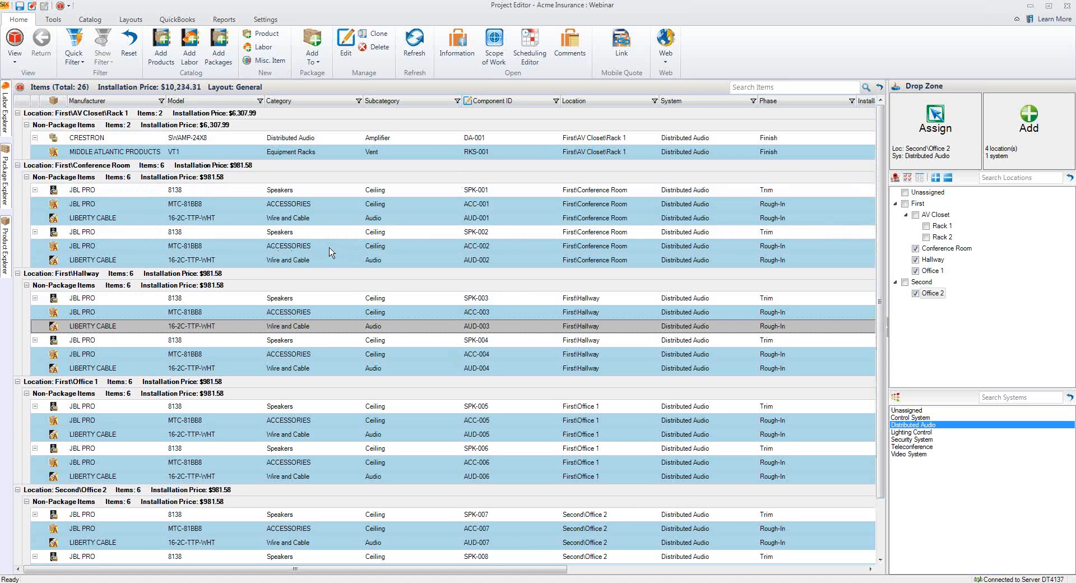
left_click(325, 340)
scroll(316, 359, "down", 1)
scroll(315, 360, "up", 1)
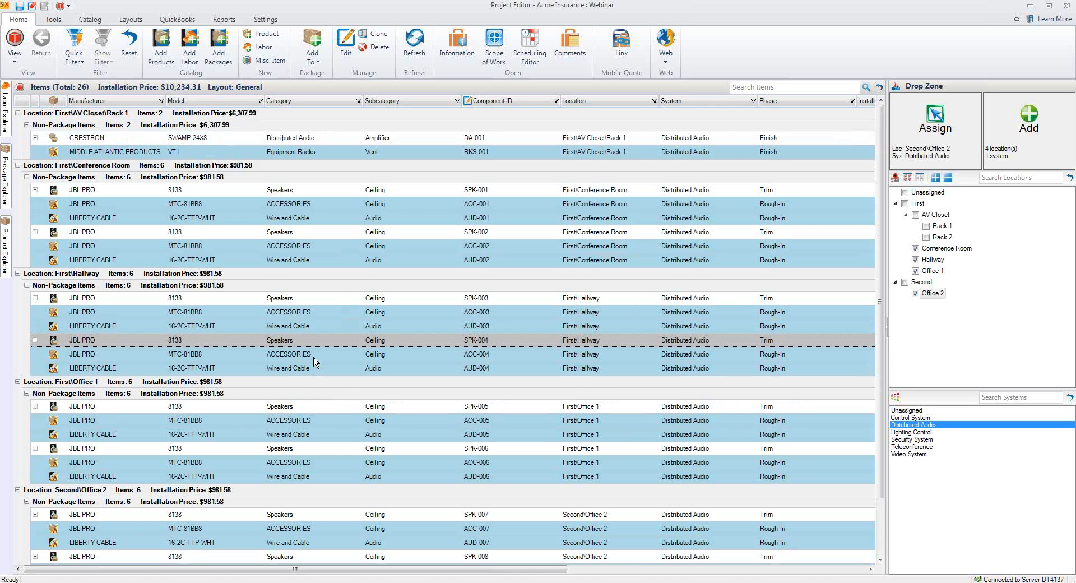
- Run the Proposal With Images client report using the By Location definition
left_click(226, 23)
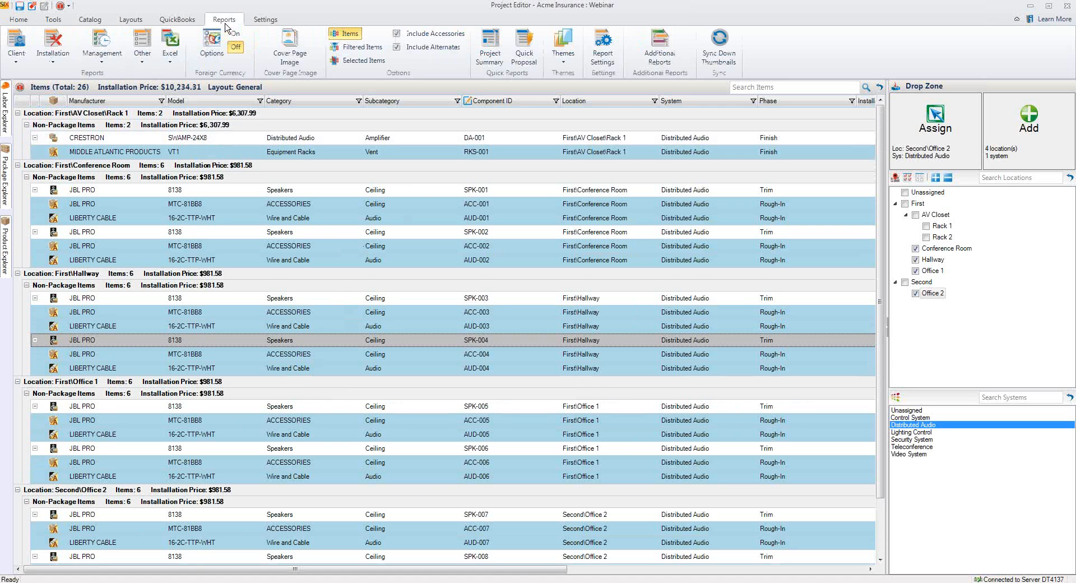
left_click(12, 65)
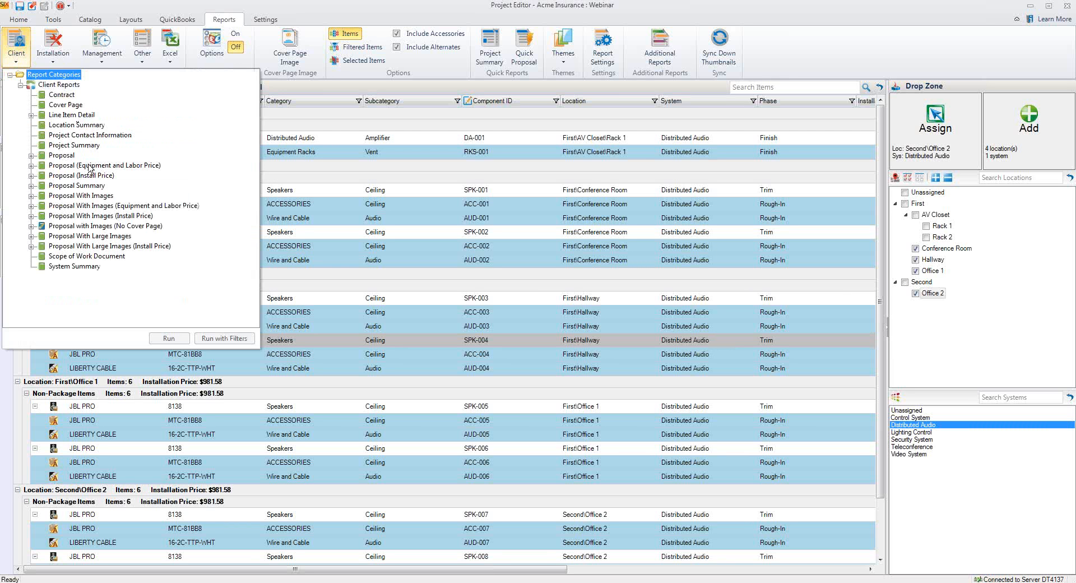
left_click(31, 196)
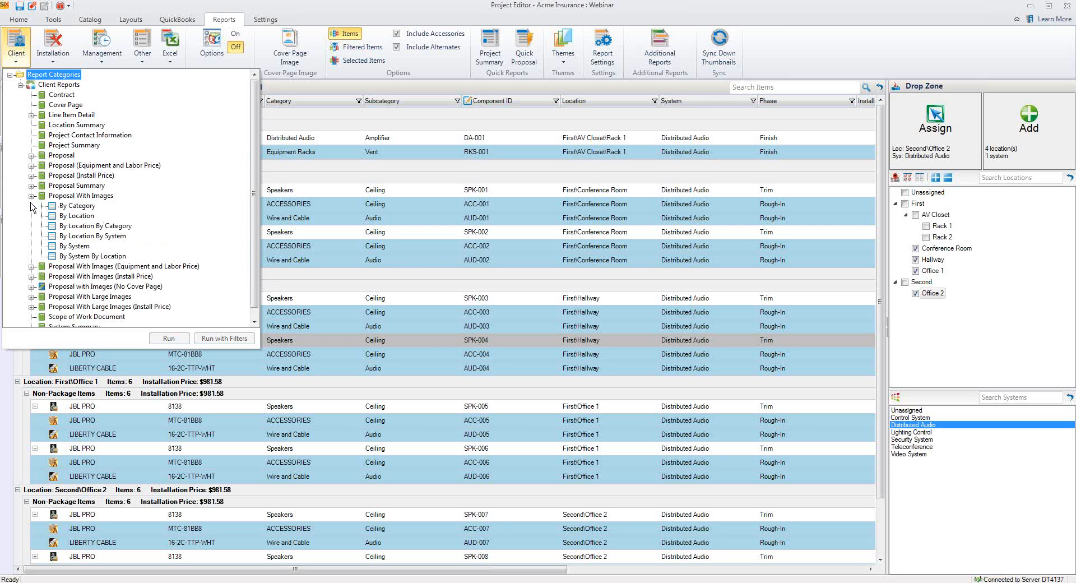
left_click(75, 218)
double_click(75, 217)
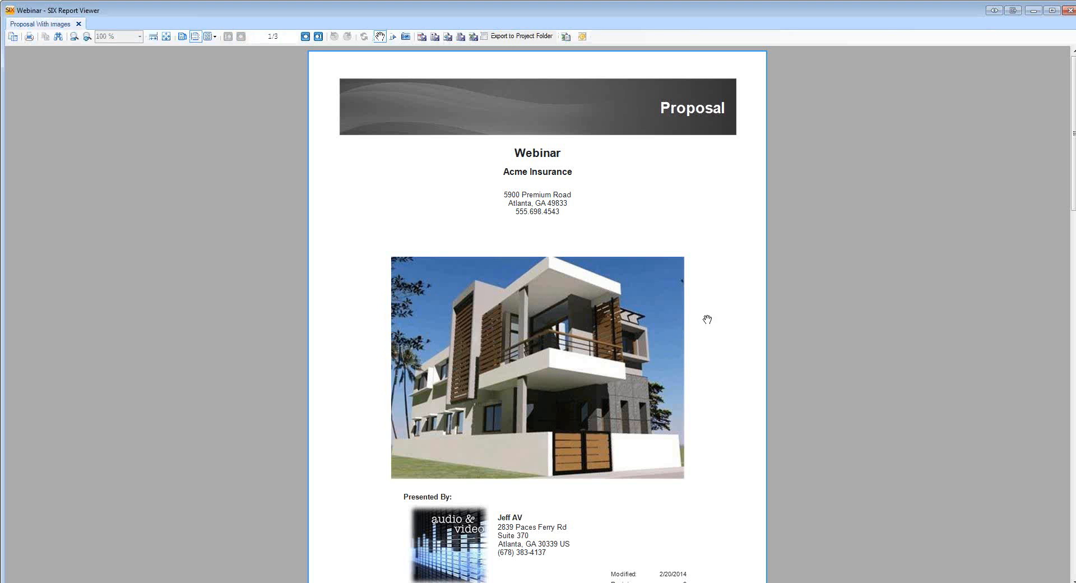
- Review the proposal's cover page, itemised location pages and project summary, and close the report
scroll(722, 313, "down", 5)
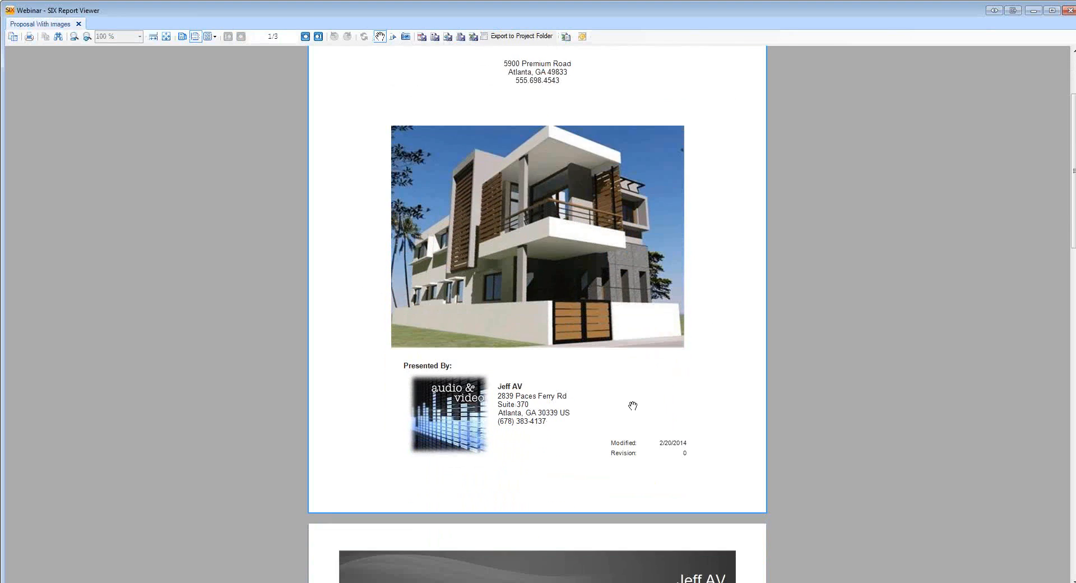
scroll(680, 399, "down", 13)
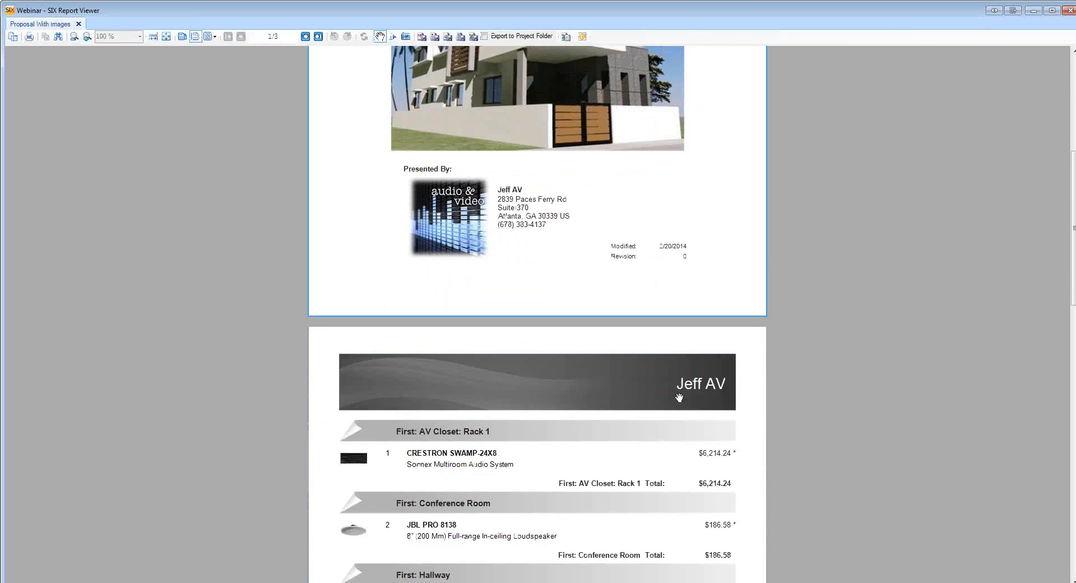
scroll(679, 400, "down", 5)
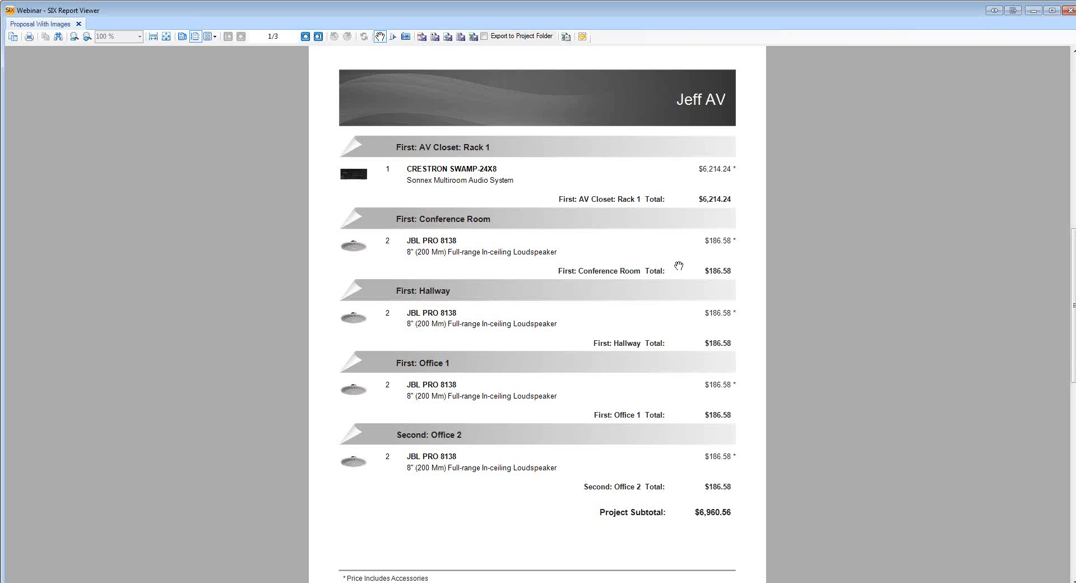
scroll(679, 265, "down", 7)
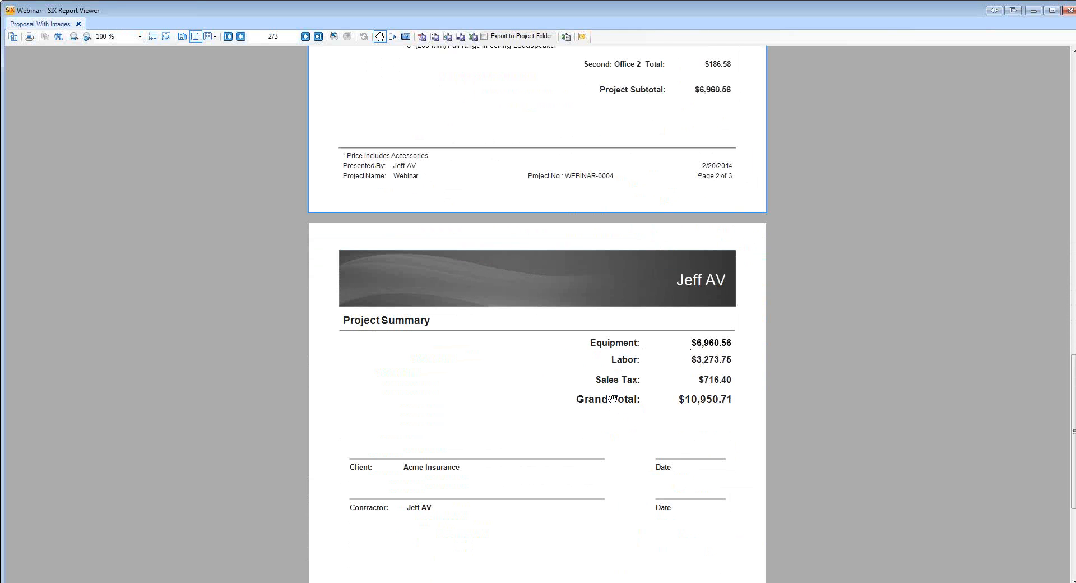
scroll(598, 389, "down", 3)
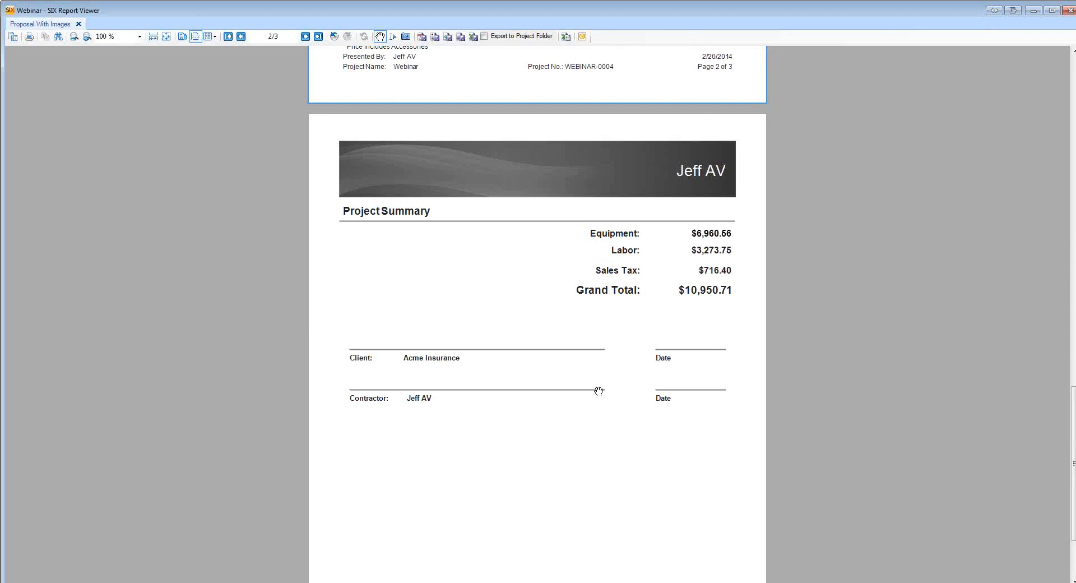
scroll(598, 393, "up", 6)
scroll(599, 394, "up", 10)
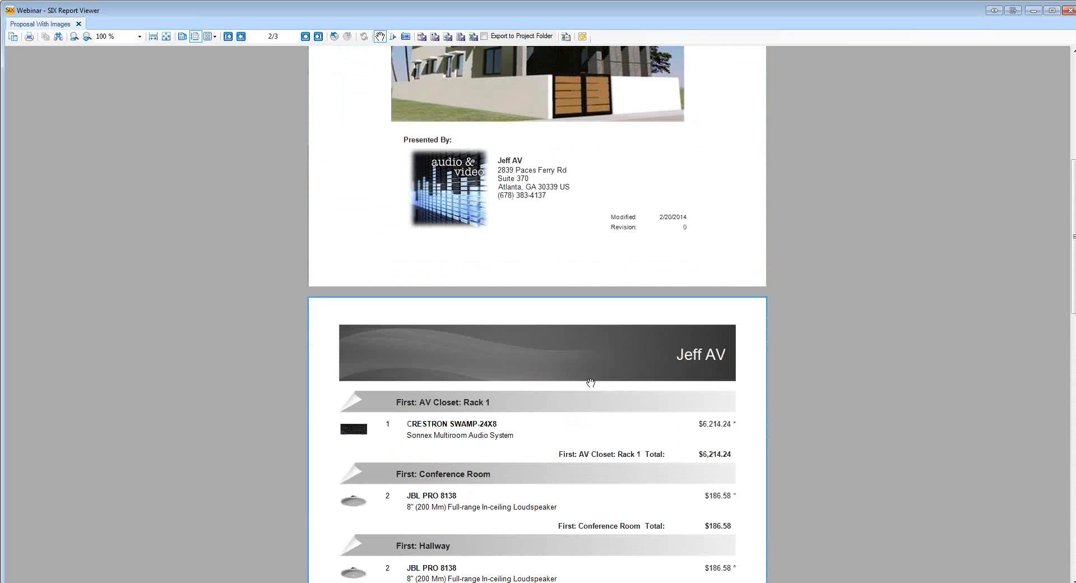
scroll(593, 390, "up", 6)
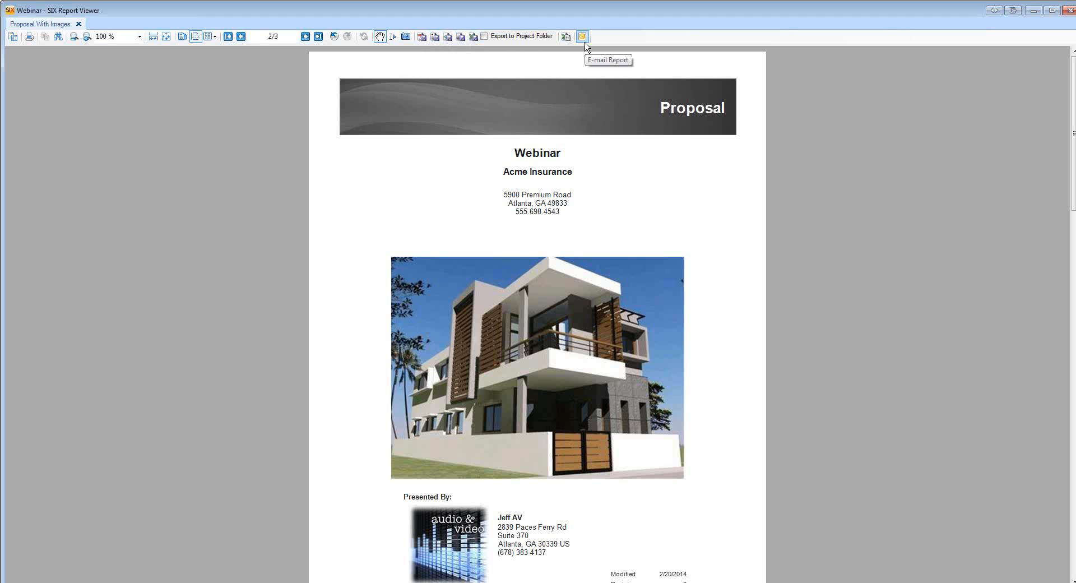
left_click(1070, 10)
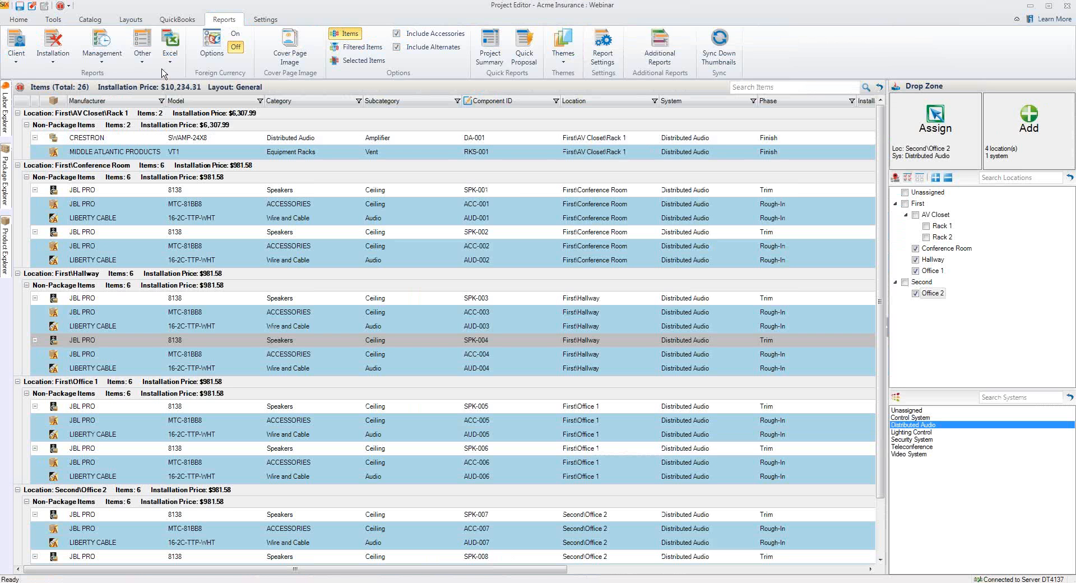
- Run the whole Proposal Package report group for the project
left_click(152, 67)
left_click(136, 85)
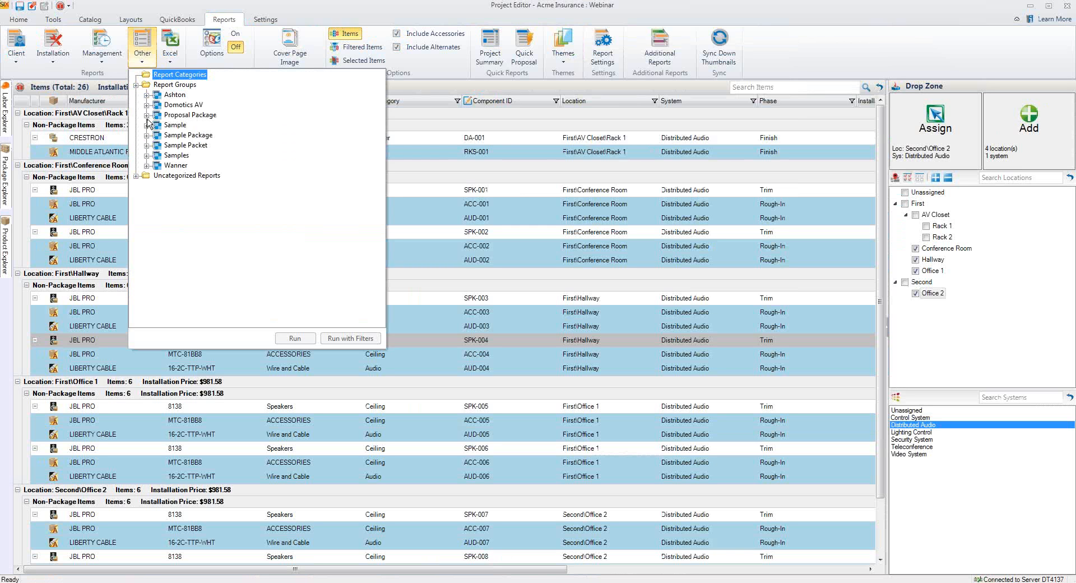
left_click(146, 115)
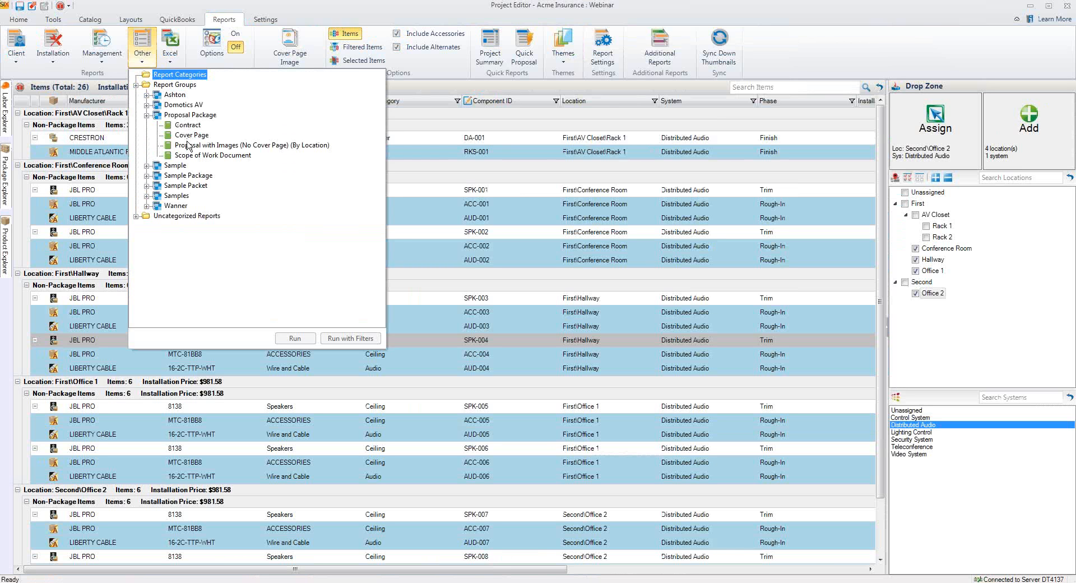
double_click(184, 115)
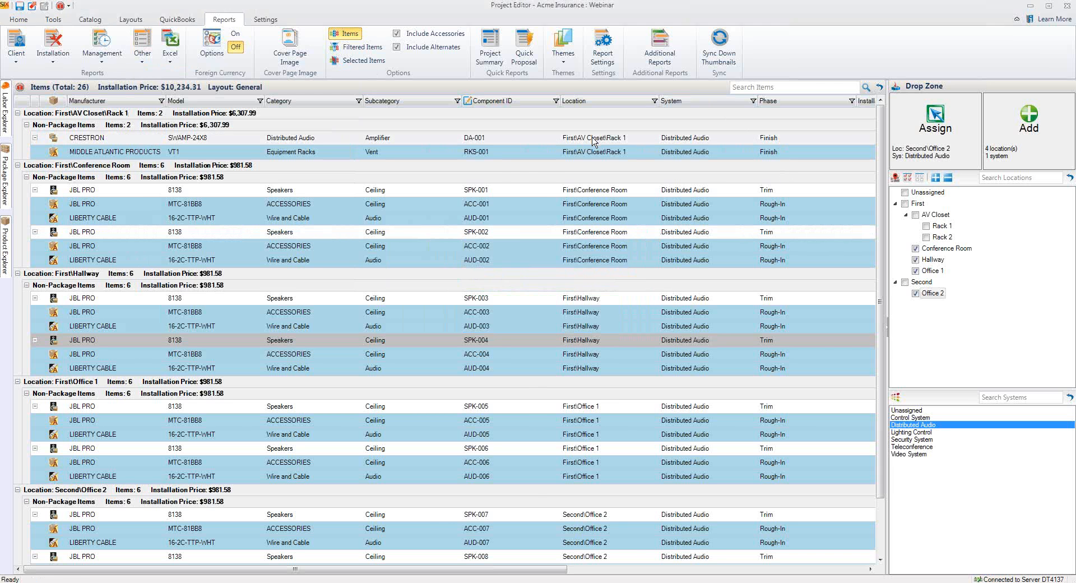
- Review the package's cover page, scope of work, location pricing, contract terms and payment schedule, and close it
scroll(706, 144, "down", 10)
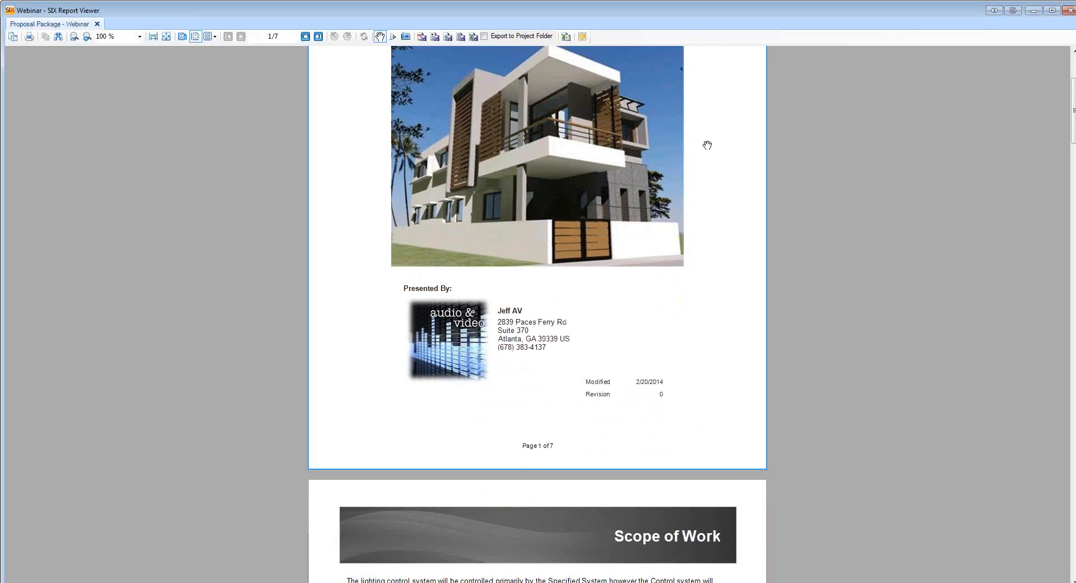
scroll(575, 316, "down", 5)
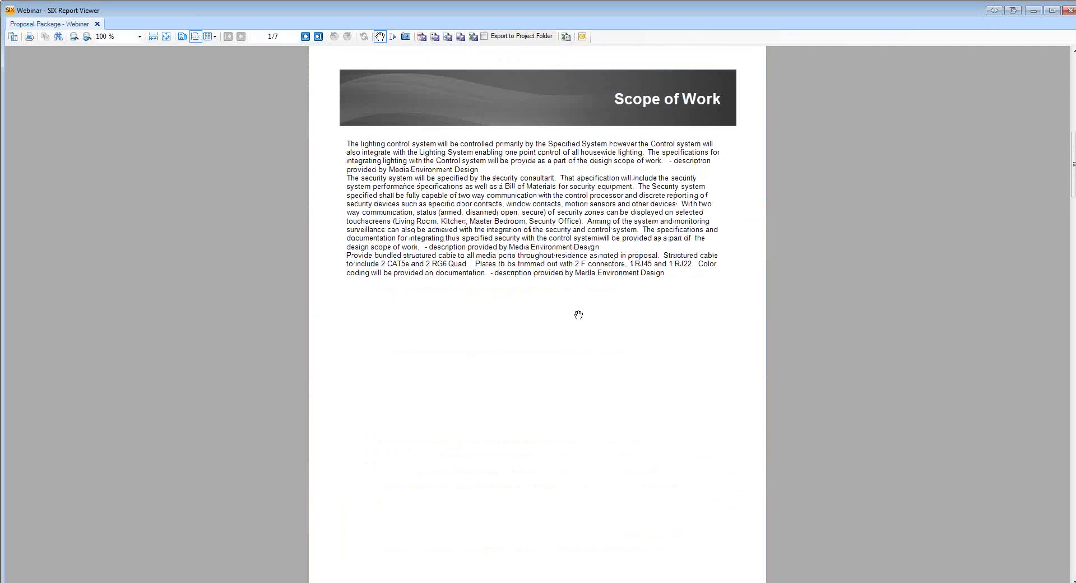
scroll(575, 316, "down", 8)
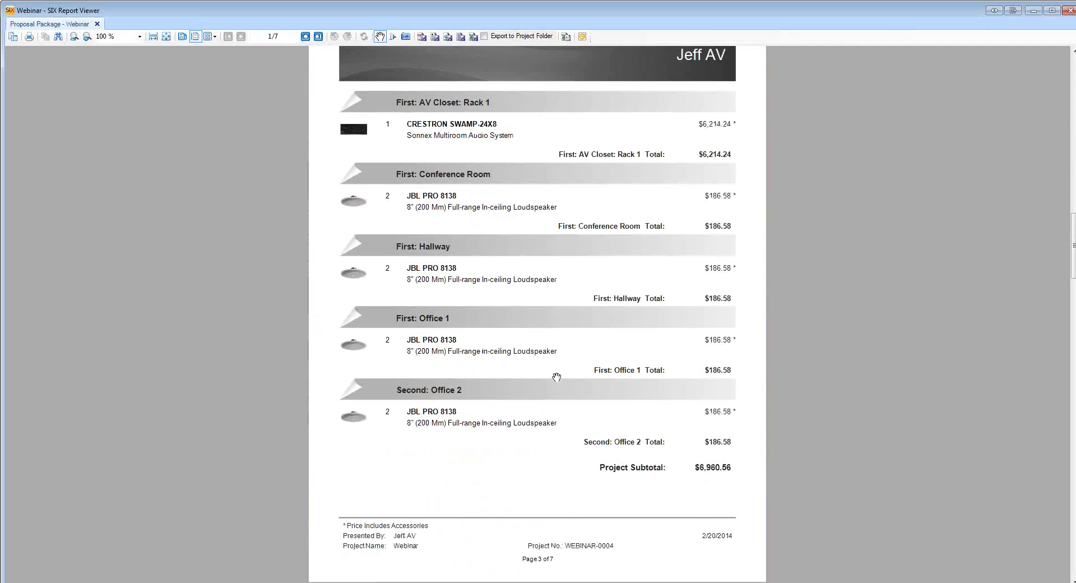
scroll(554, 381, "down", 15)
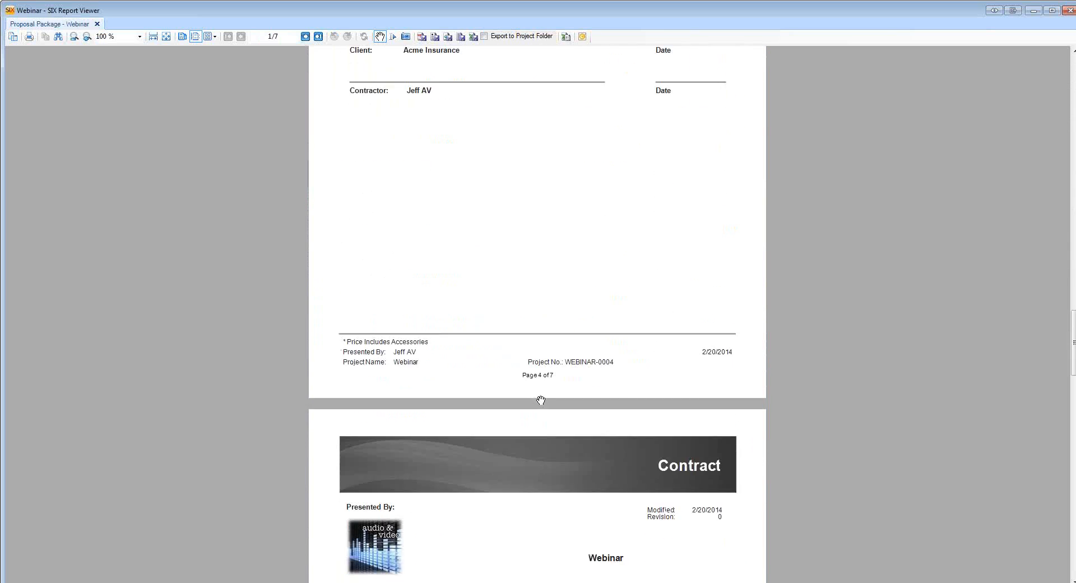
scroll(541, 400, "down", 8)
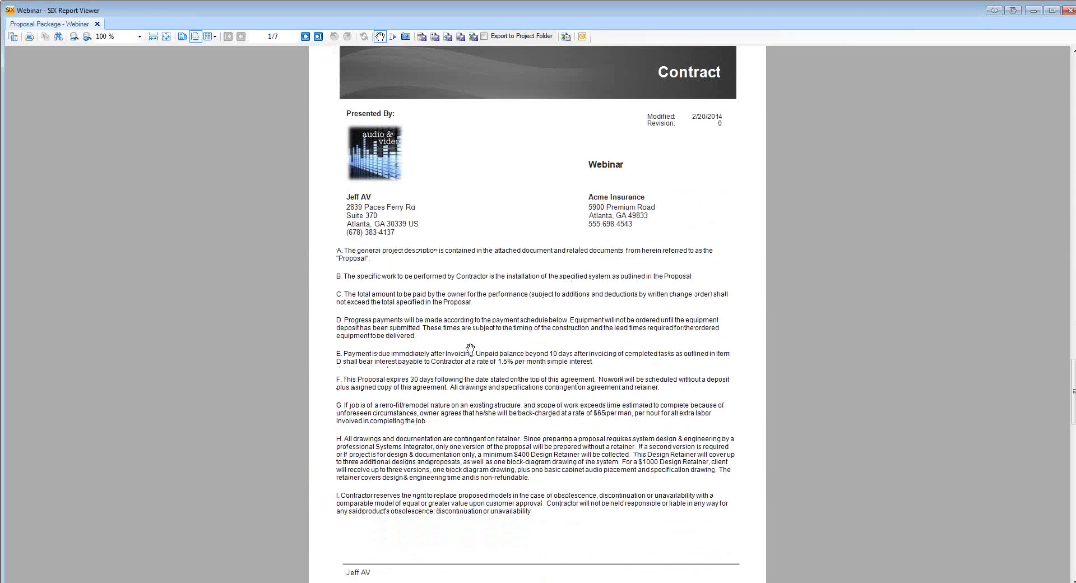
scroll(506, 335, "down", 1)
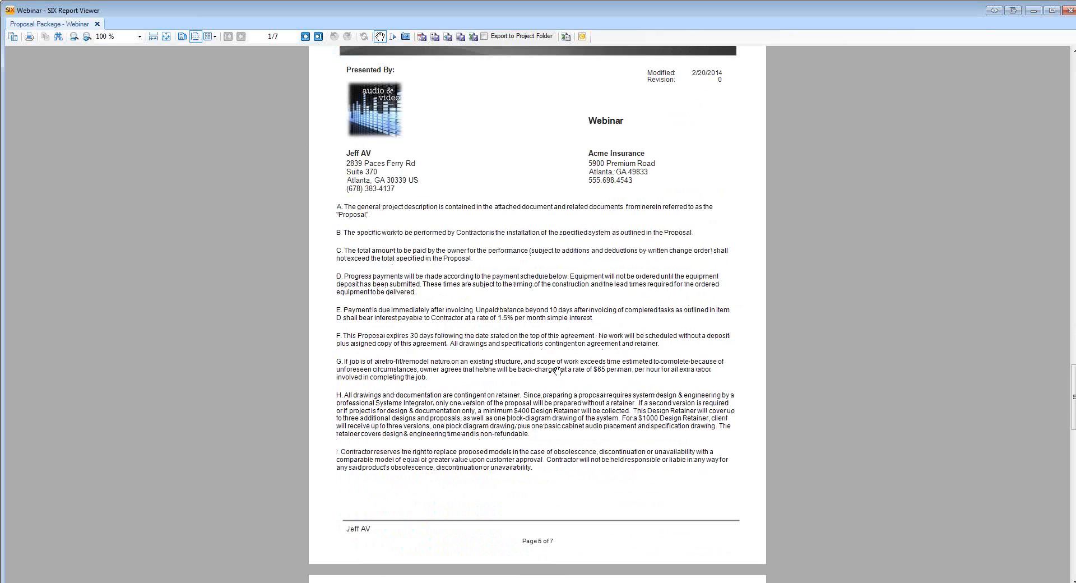
scroll(557, 370, "down", 8)
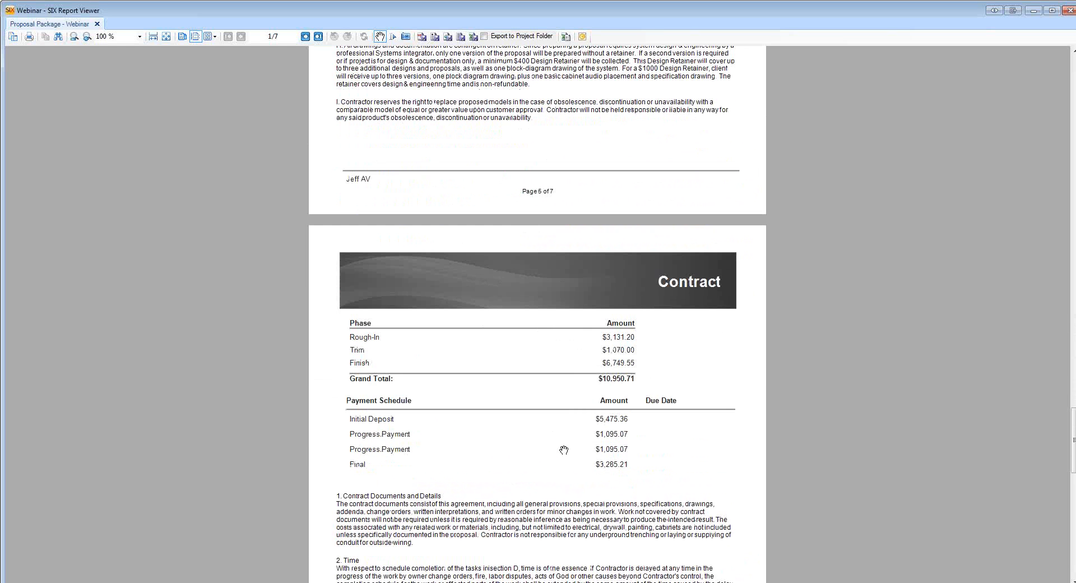
scroll(564, 451, "down", 1)
scroll(566, 448, "down", 9)
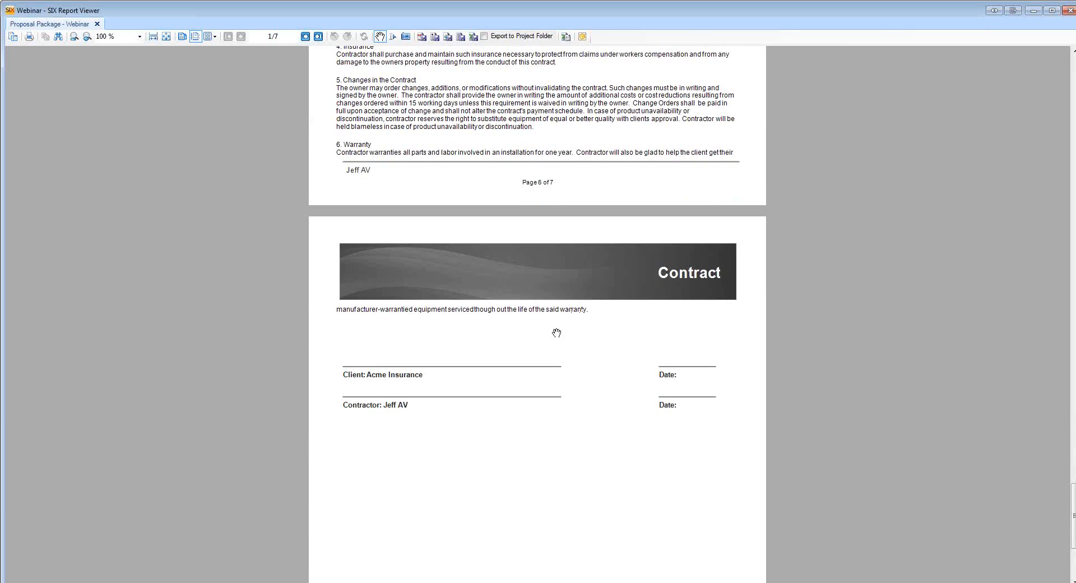
scroll(558, 336, "up", 3)
scroll(572, 365, "up", 7)
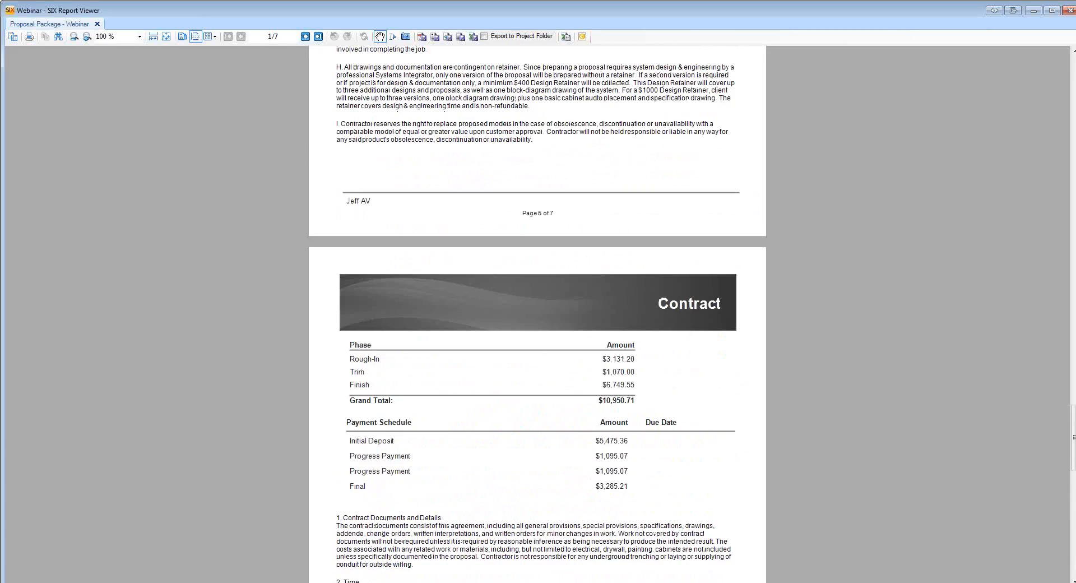
left_click(1071, 10)
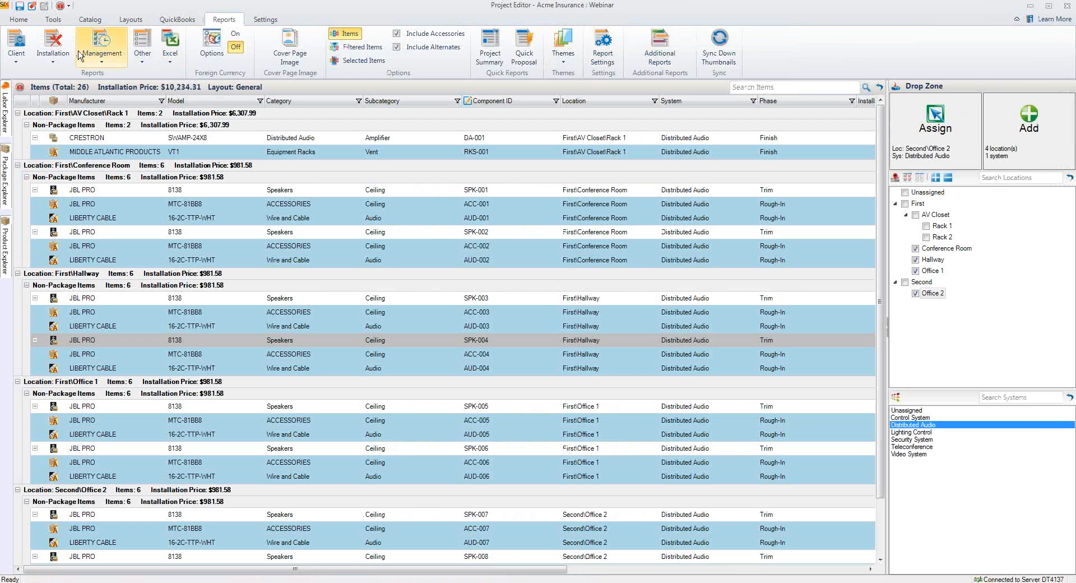
- Run the Detail Cost Summary management report by category, examine it at 150% zoom and close it
left_click(62, 59)
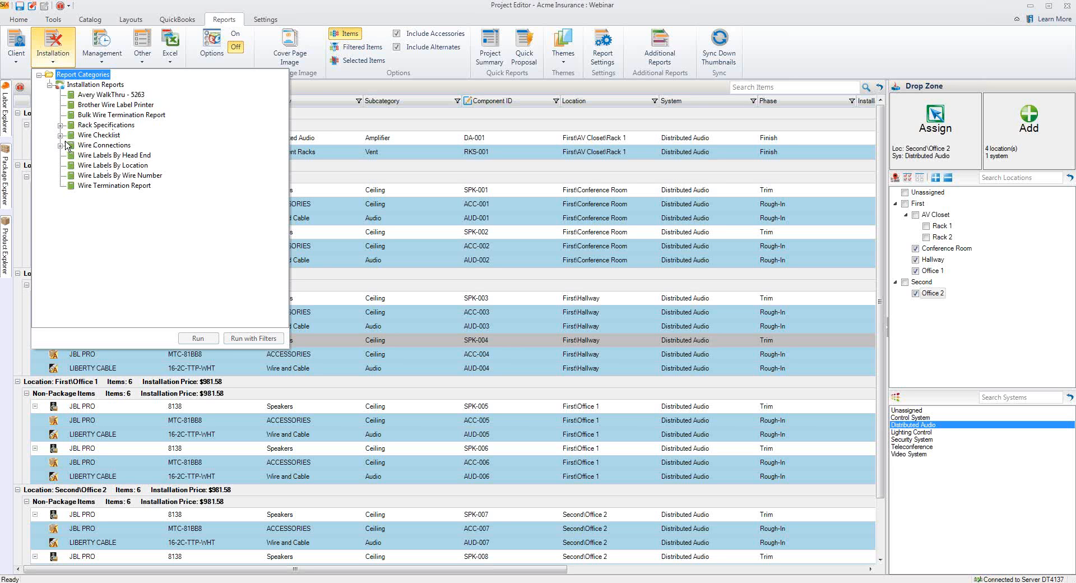
left_click(96, 54)
left_click(96, 55)
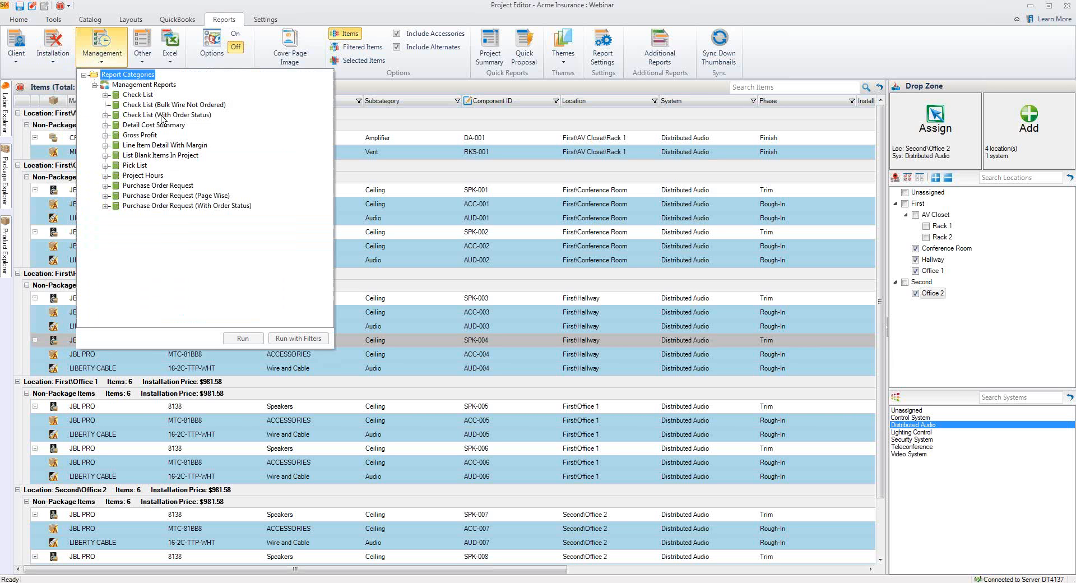
left_click(105, 125)
left_click(150, 136)
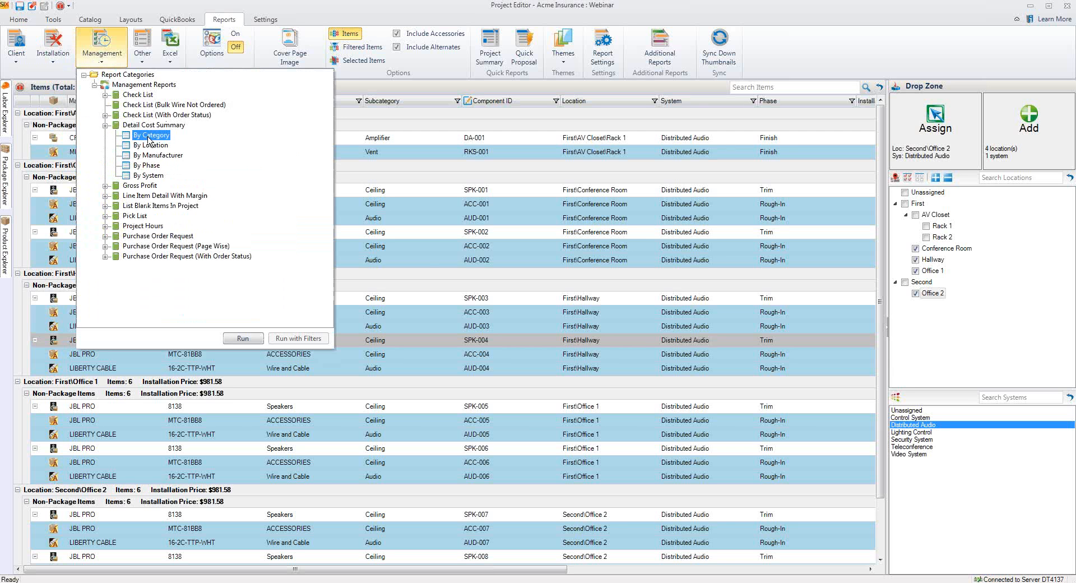
double_click(150, 136)
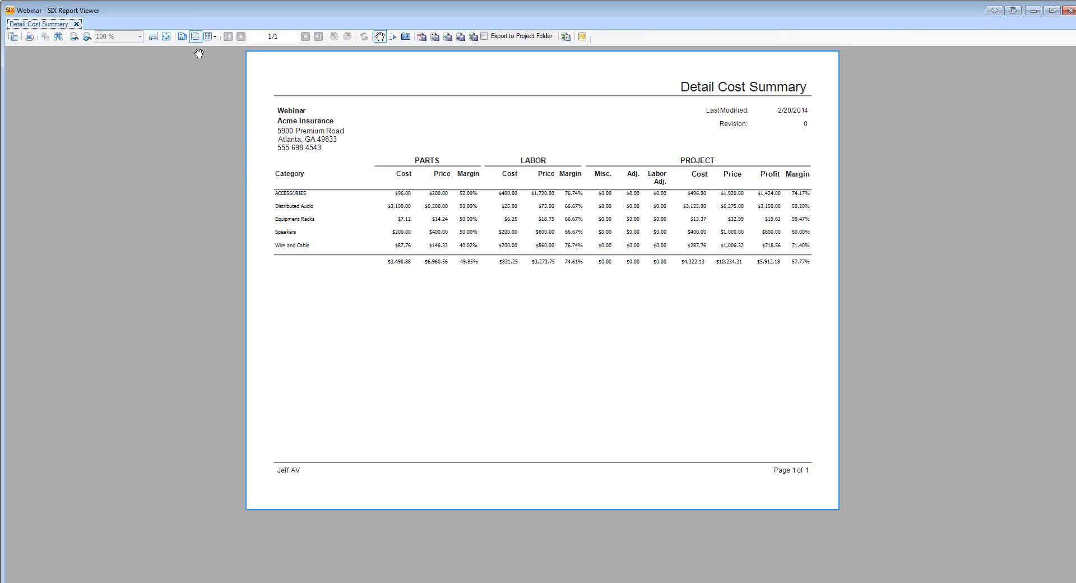
left_click(87, 37)
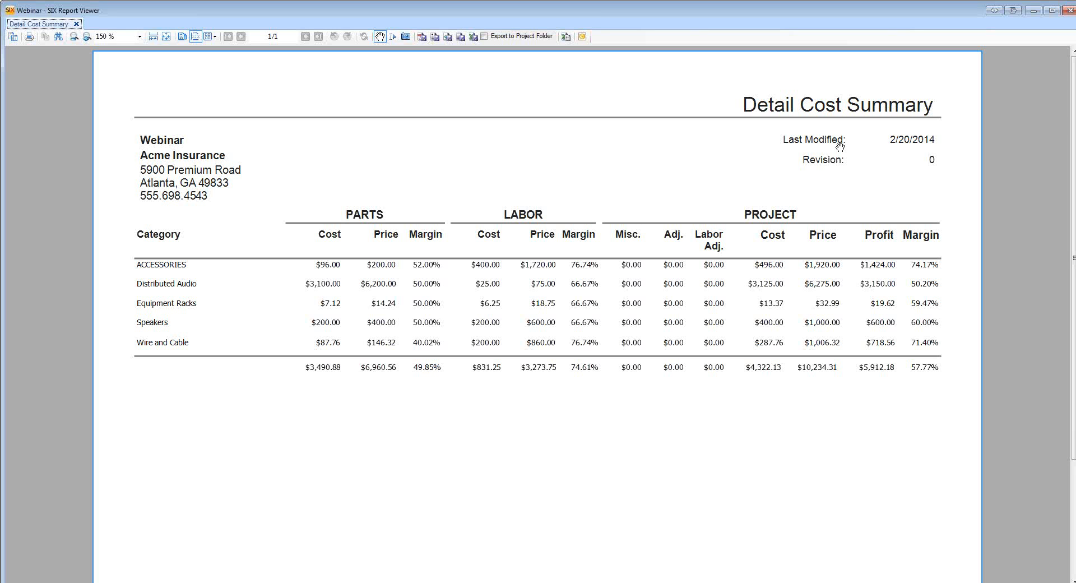
left_click(1070, 10)
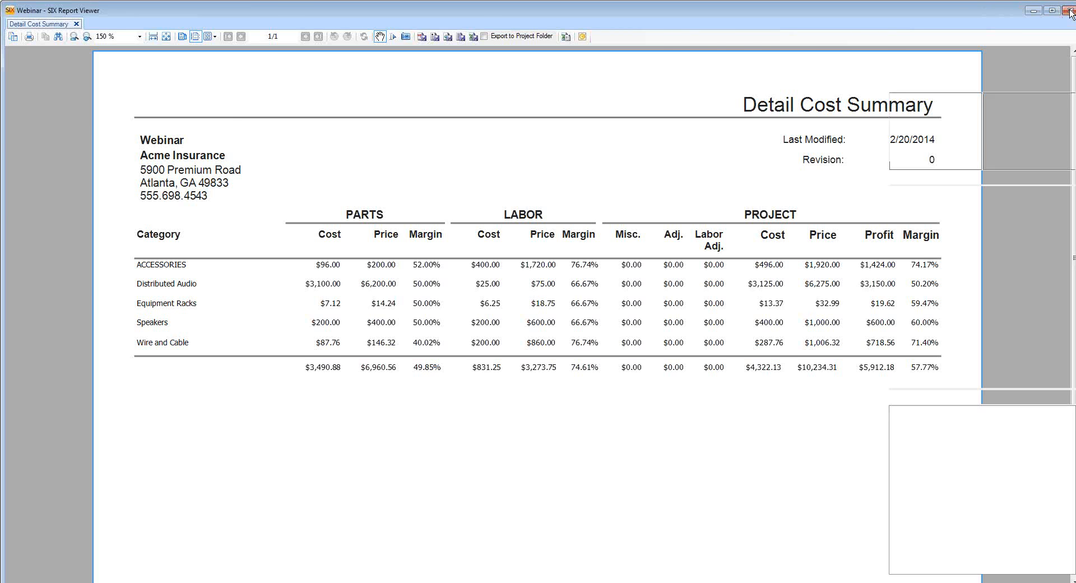
- Run the Pick List management report by manufacturer and the Project Summary quick report, closing each after viewing it
left_click(101, 46)
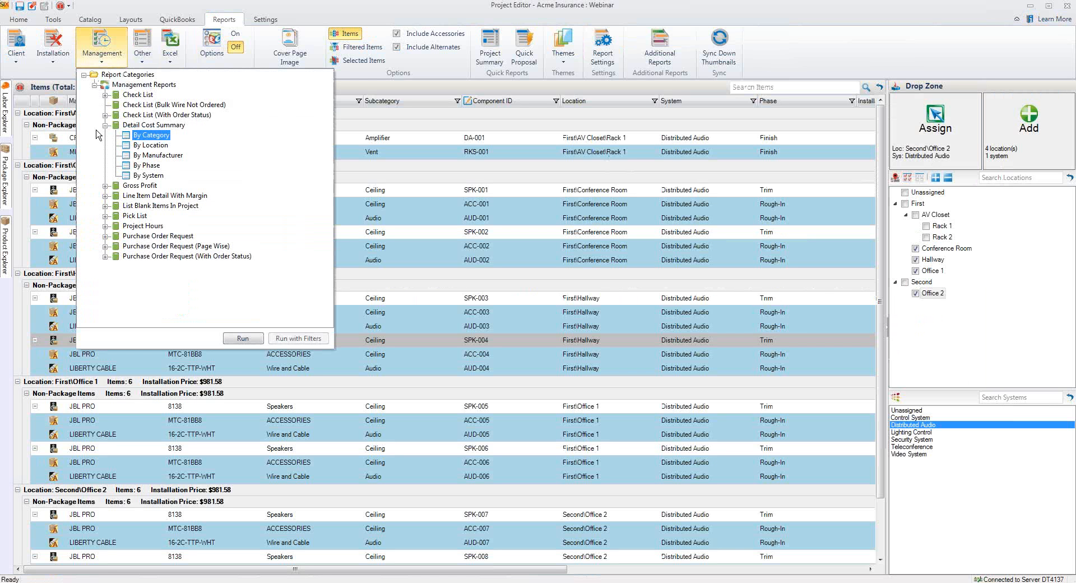
left_click(105, 216)
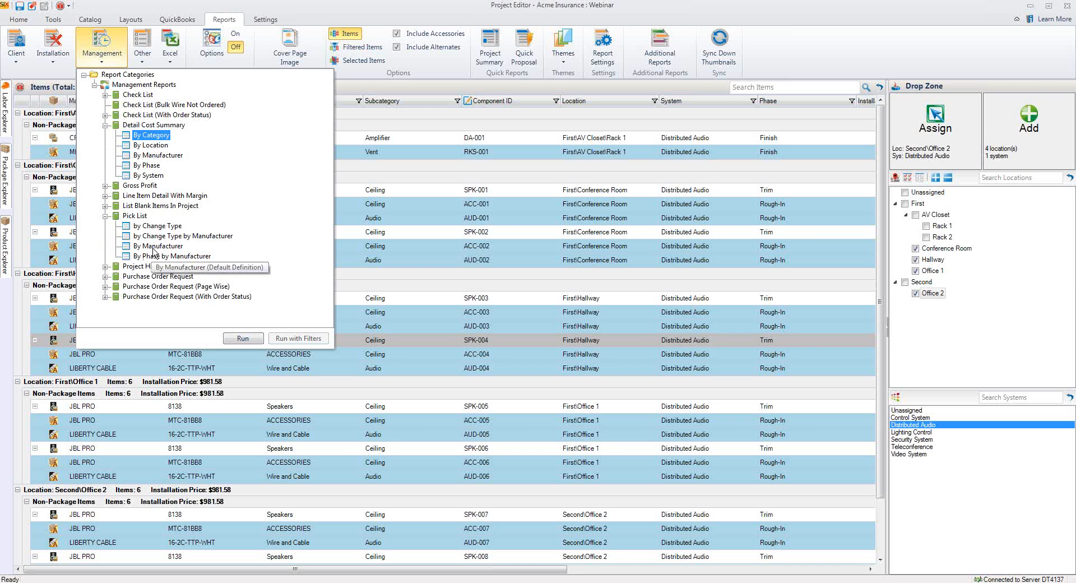
double_click(152, 246)
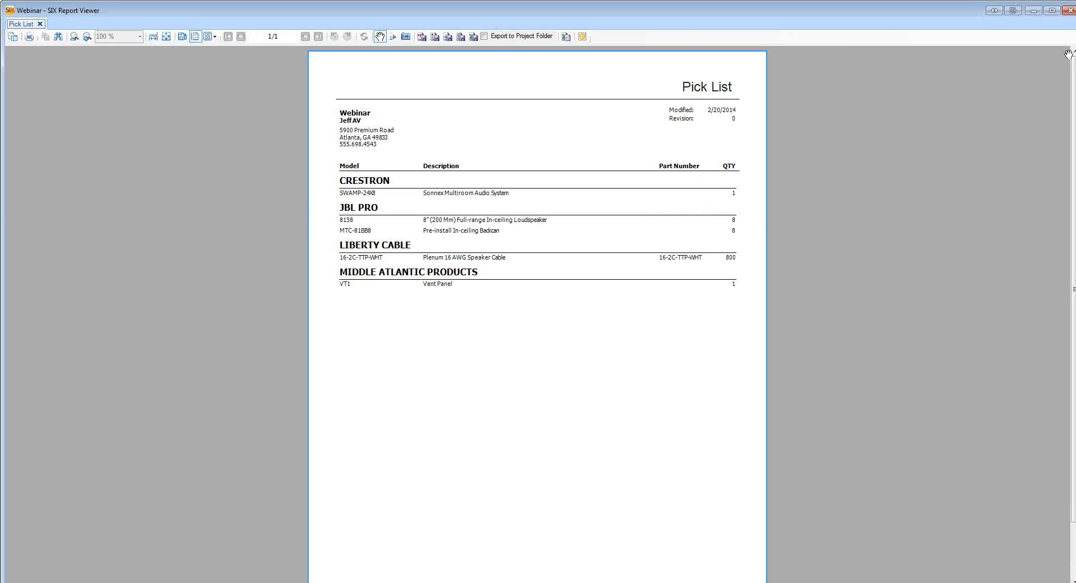
left_click(1070, 10)
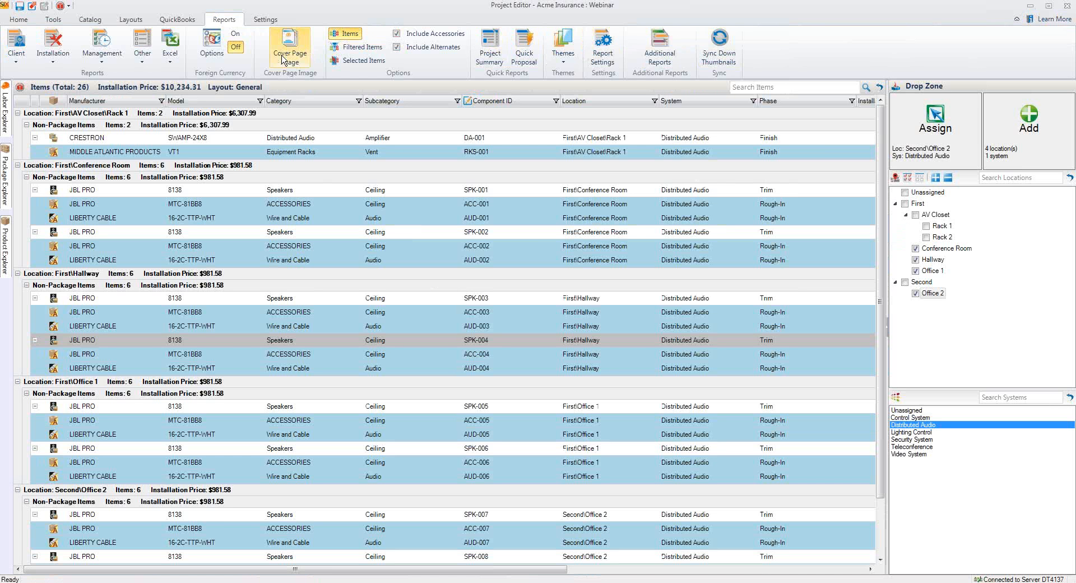
left_click(493, 53)
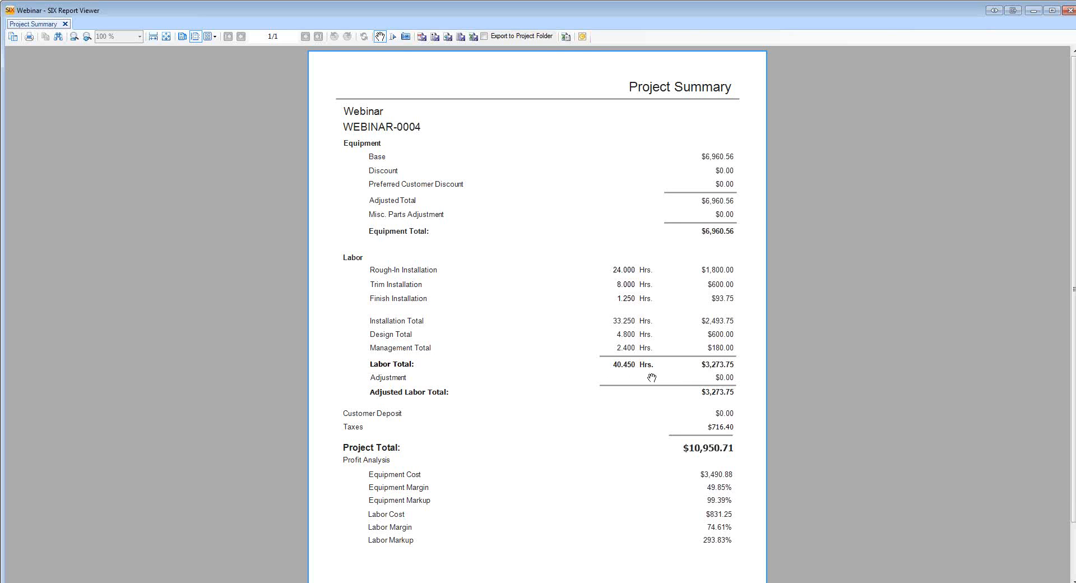
left_click(1070, 11)
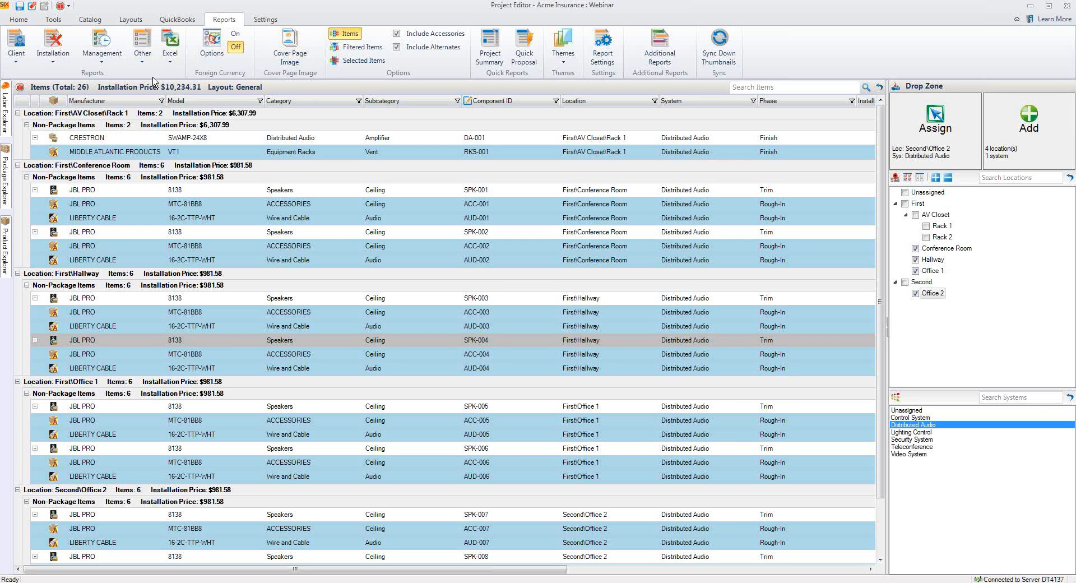
- Switch the project's item list to the Price layout to show the cost, price and margin columns
left_click(132, 19)
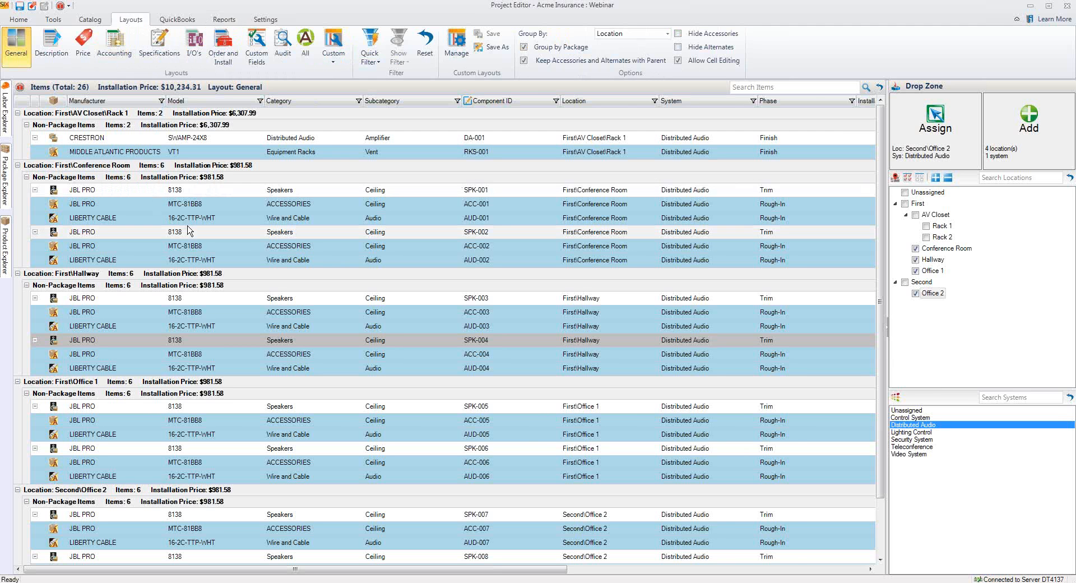
left_click(83, 45)
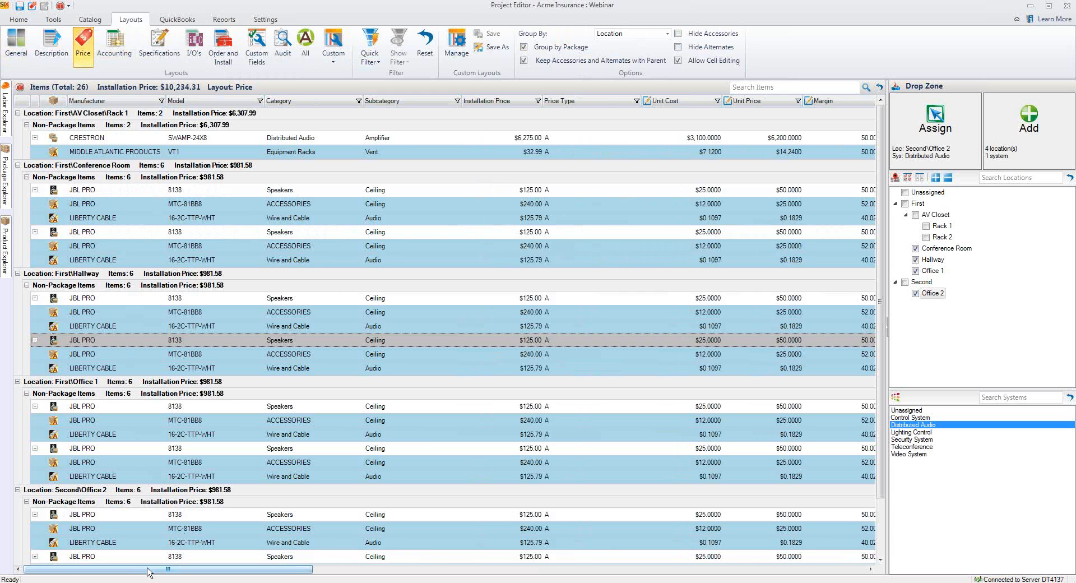
left_click_drag(149, 572, 267, 574)
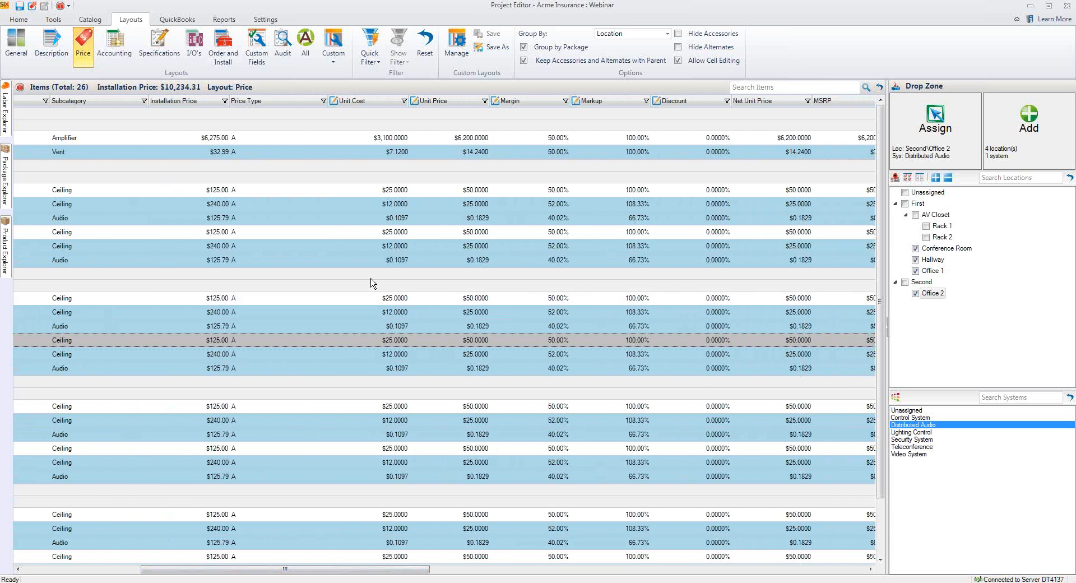
- Set the unit price of the Crestron SWAMP-24X8 amplifier to $5,500
left_click(461, 141)
left_click_drag(452, 140, 544, 158)
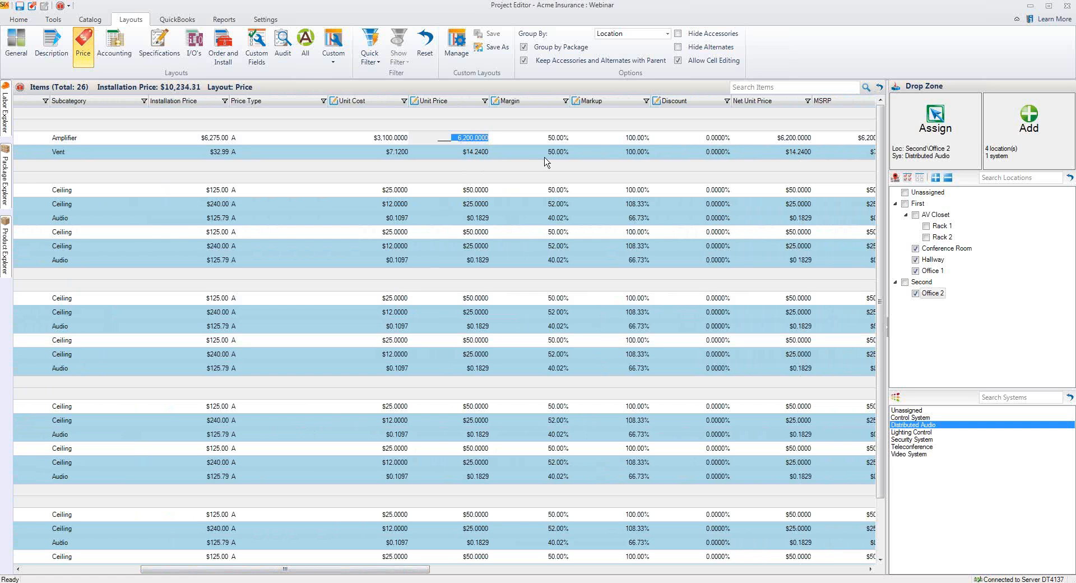
type("550")
key("Tab")
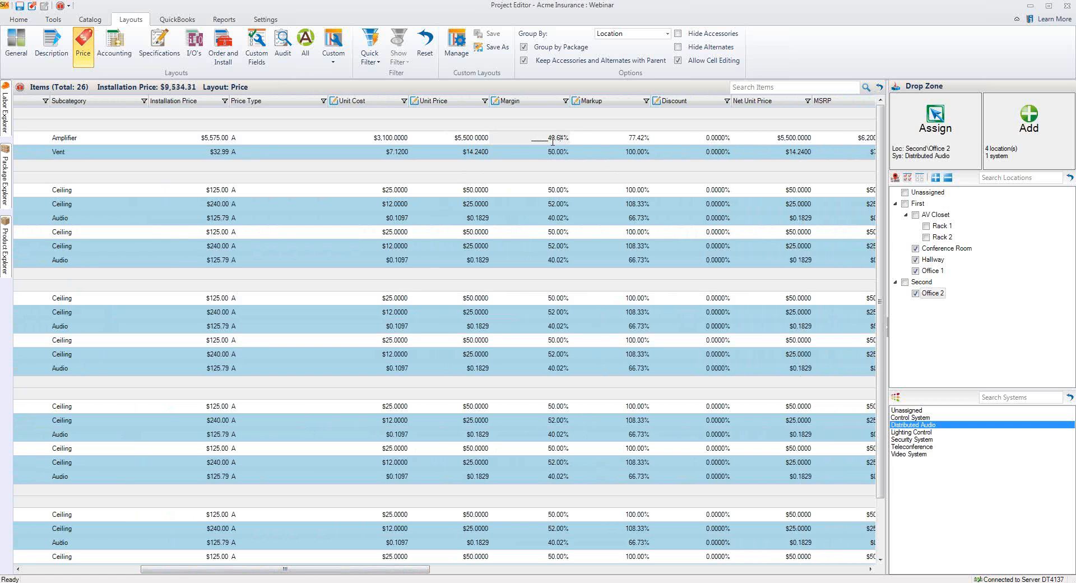
- Set the margin of the Crestron SWAMP-24X8 amplifier to 25.00%
left_click_drag(544, 138, 605, 142)
type("25.00")
left_click(604, 138)
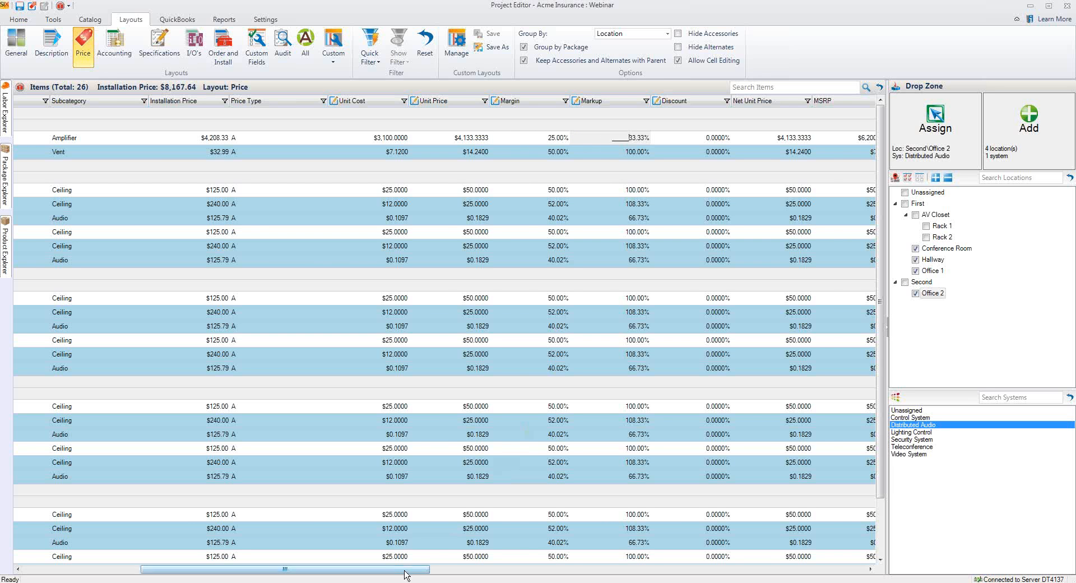
- Set the labor hours of the Crestron SWAMP-24X8 amplifier to 2.0
left_click_drag(406, 569, 534, 569)
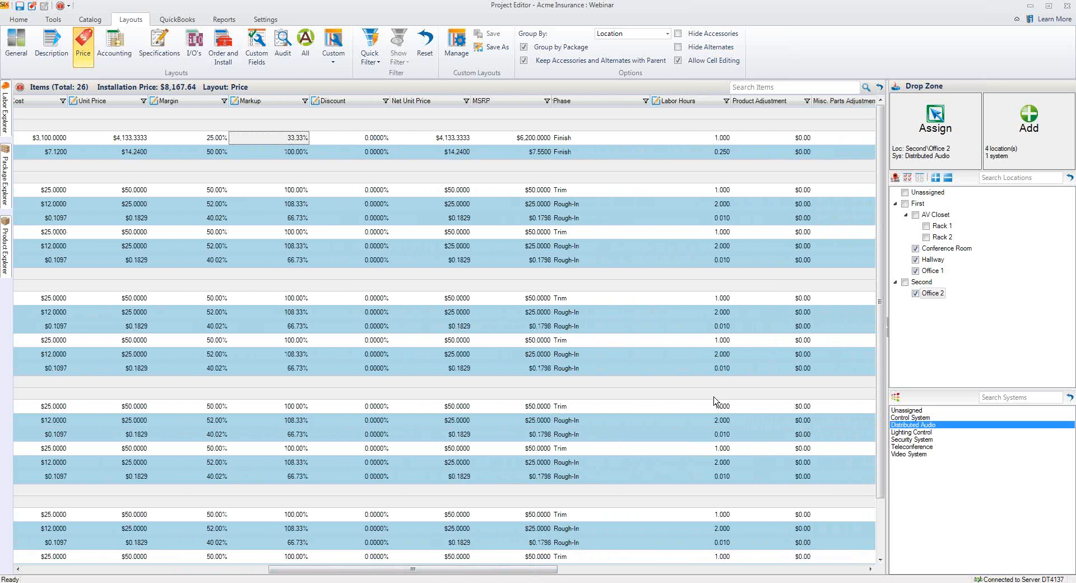
left_click(719, 138)
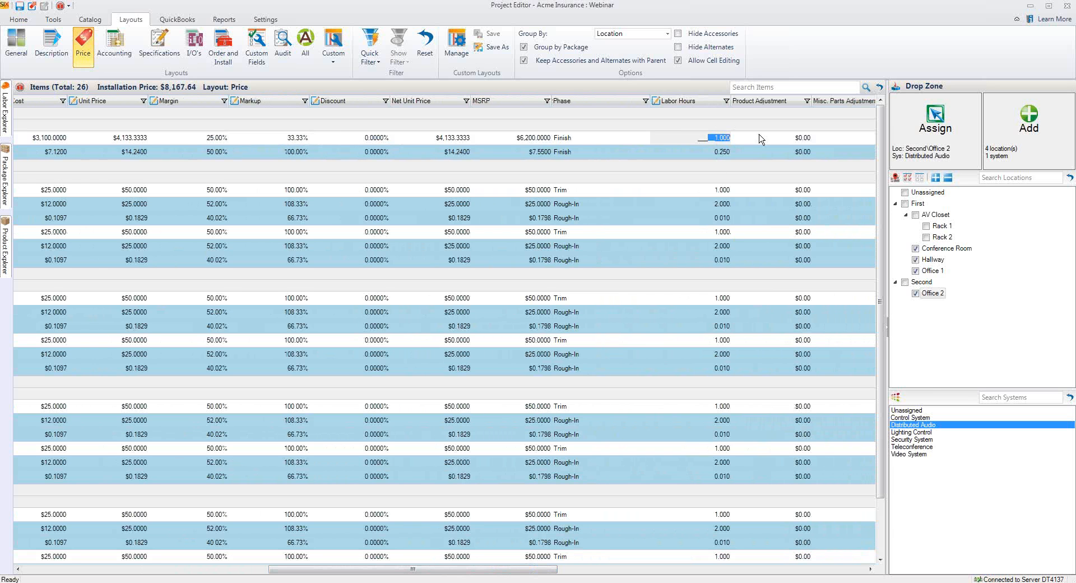
type("2.0")
key("Return")
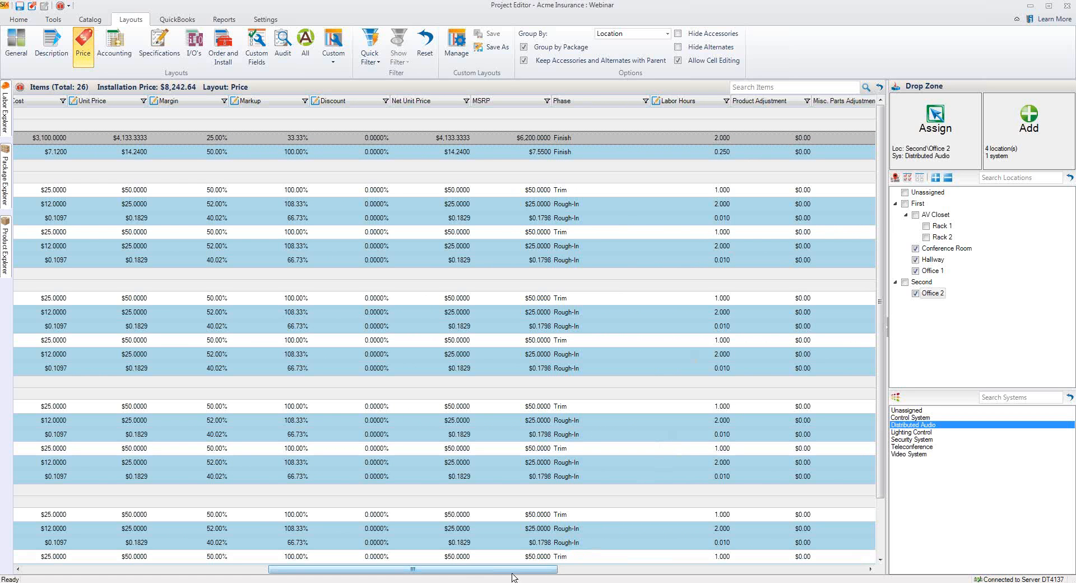
- Save the Webinar project and close its project editor
left_click_drag(513, 572, 212, 567)
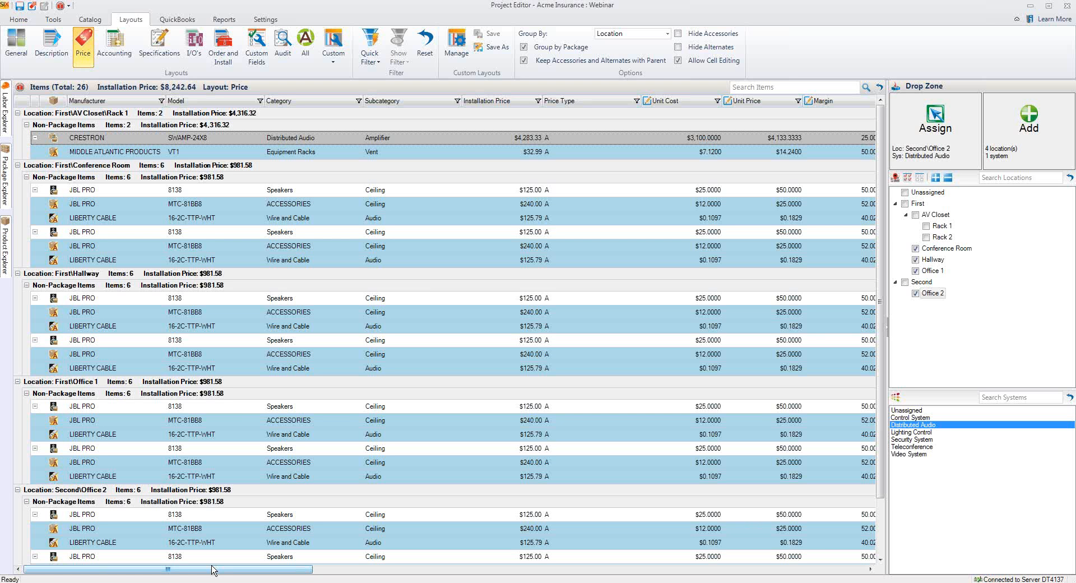
left_click(213, 570)
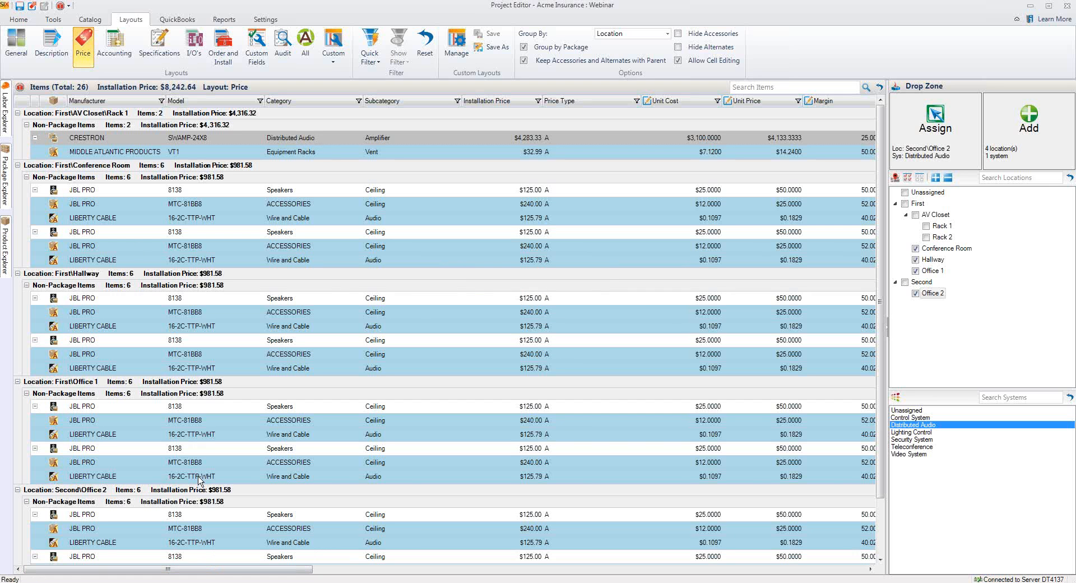
left_click(20, 7)
left_click(1067, 7)
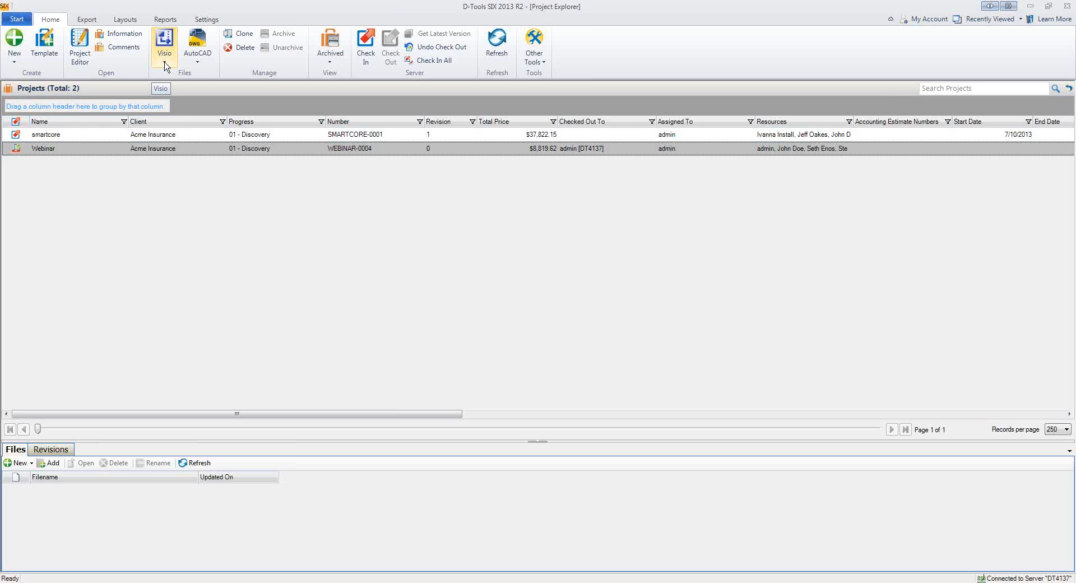
- Create a new Visio drawing for the Webinar project from the D-Tools SI 24 x 36 template
left_click(166, 65)
left_click(172, 76)
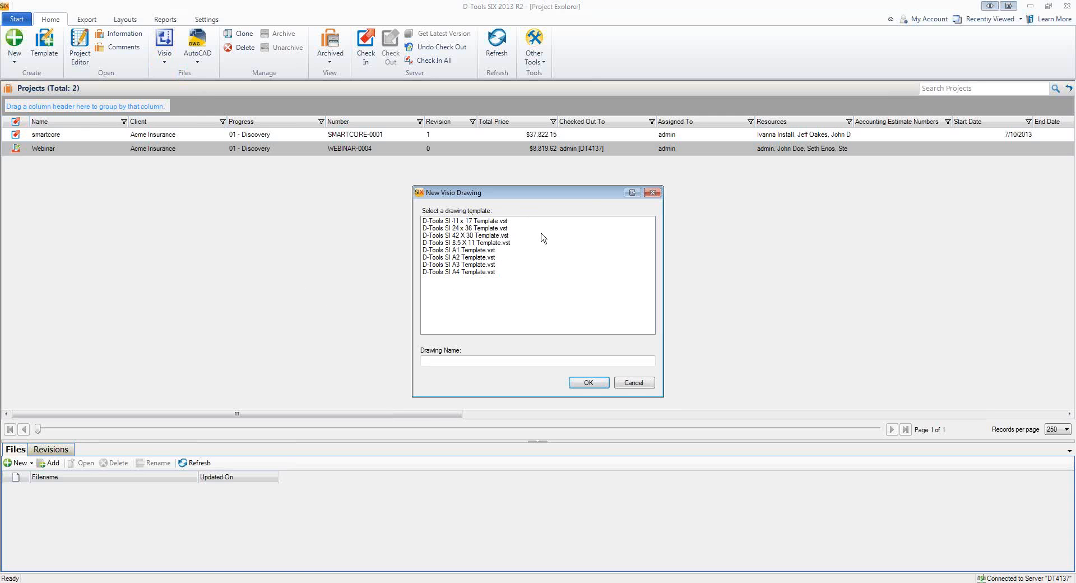
double_click(472, 228)
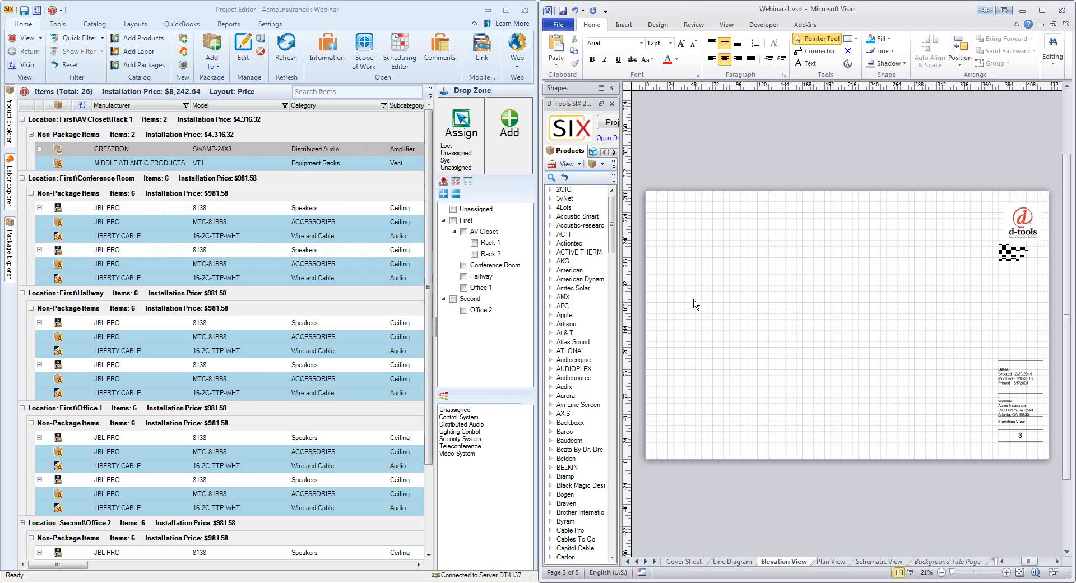
- Maximize the Visio drawing window and turn off the page grid
left_click(1042, 10)
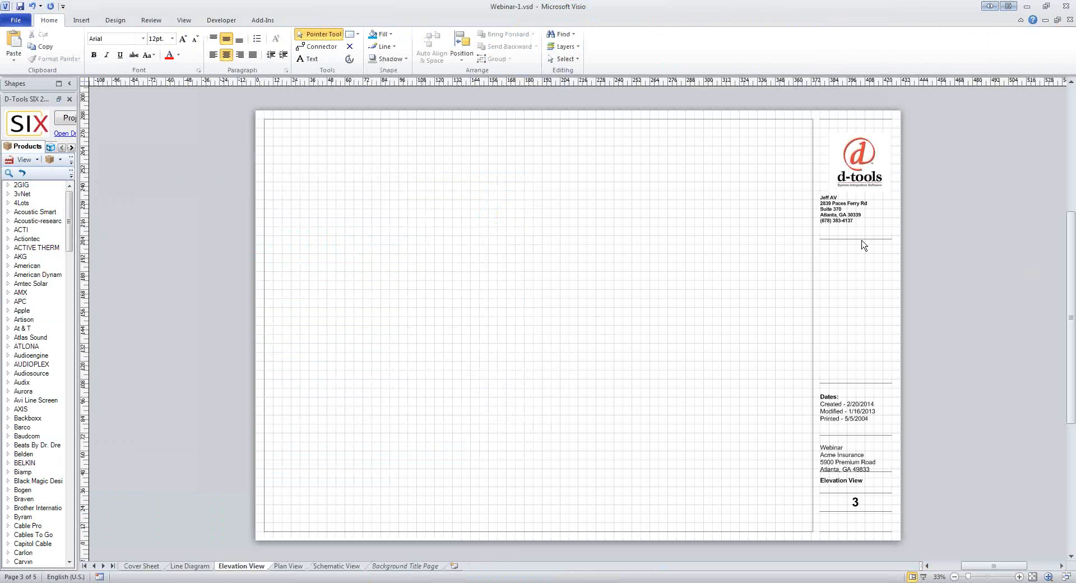
left_click(184, 21)
left_click(36, 54)
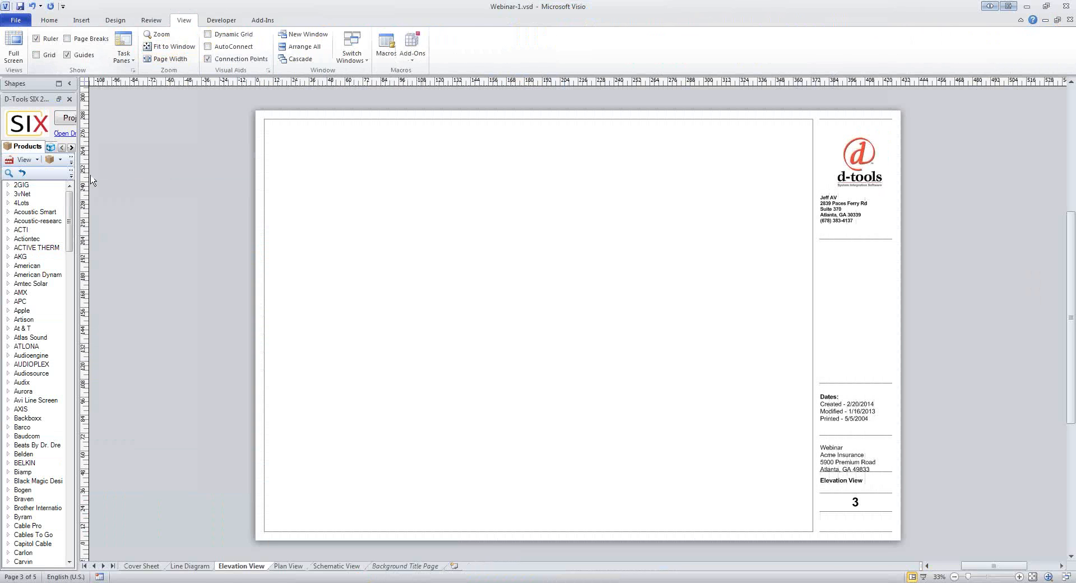
- Open the Line Diagram page and tile the Visio window beside the project editor
scroll(888, 207, "up", 2, "ctrl")
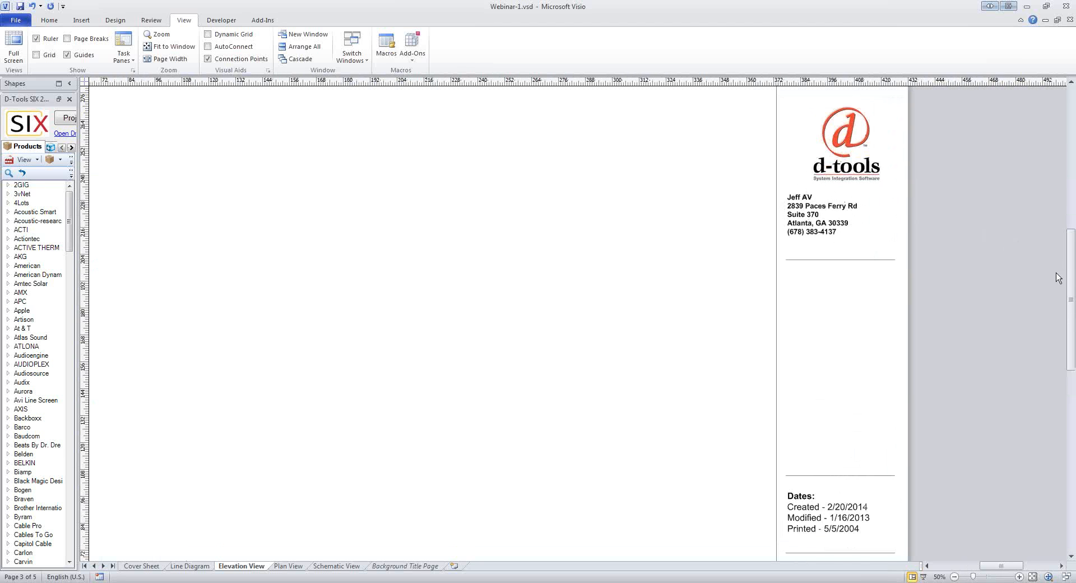
scroll(1070, 272, "down", 3)
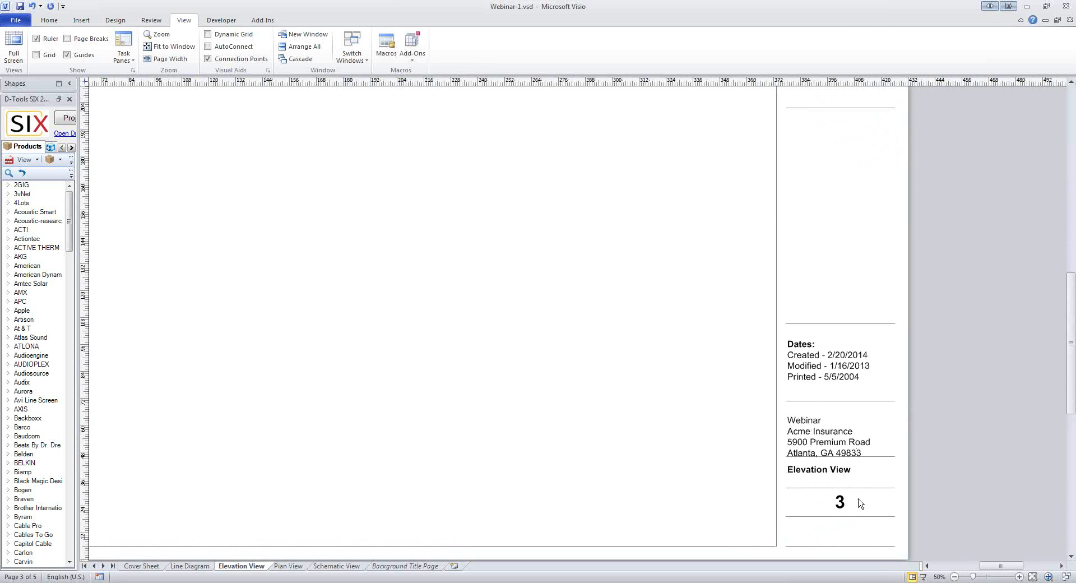
left_click(193, 566)
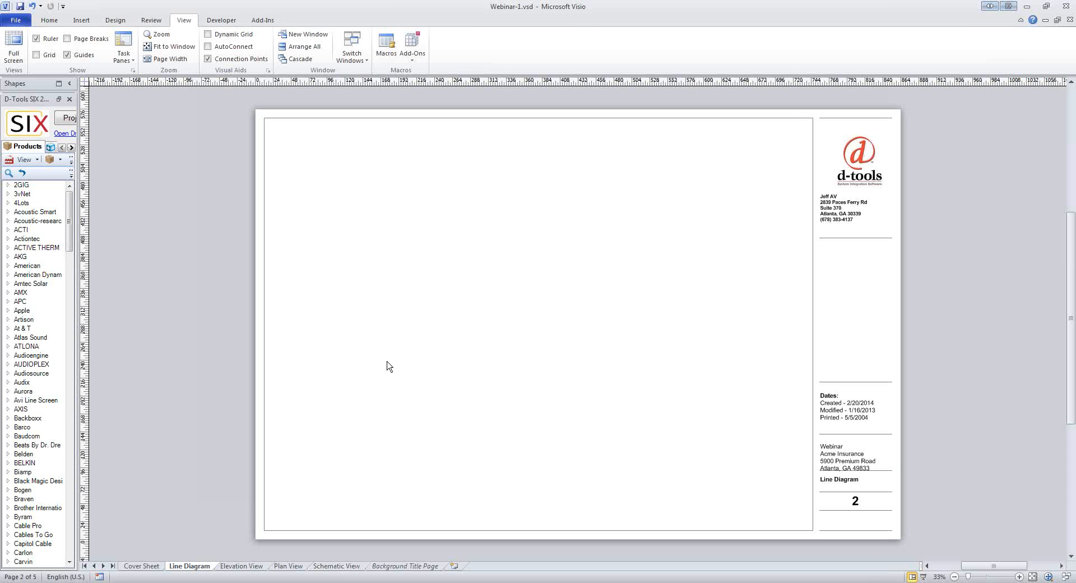
key("super+Right")
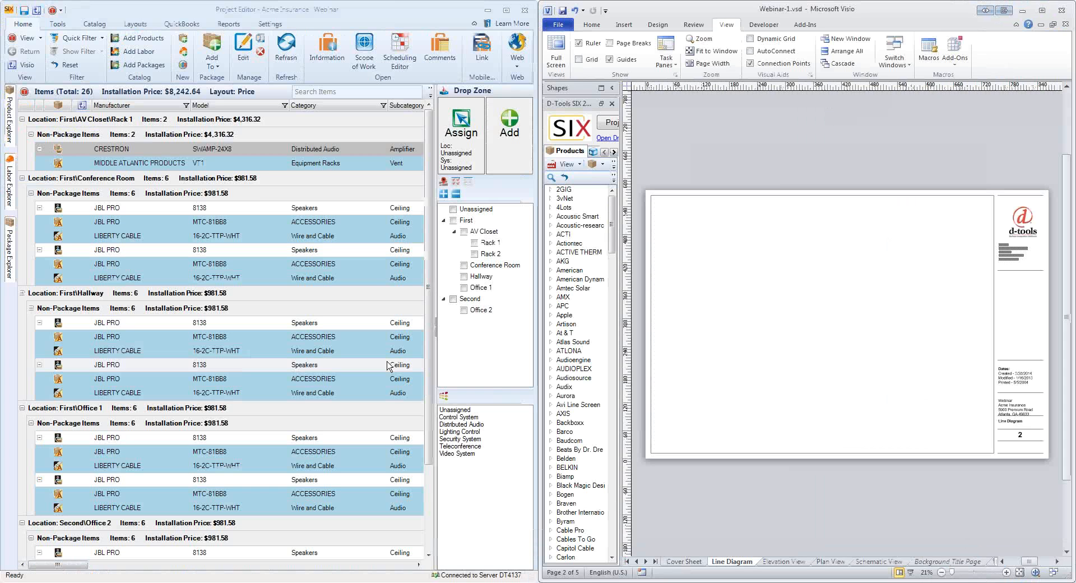
- Place the project's Crestron SWAMP-24X8 on the Line Diagram page, enlarge it to about 26.5 by 26 in and reposition it
left_click(300, 153)
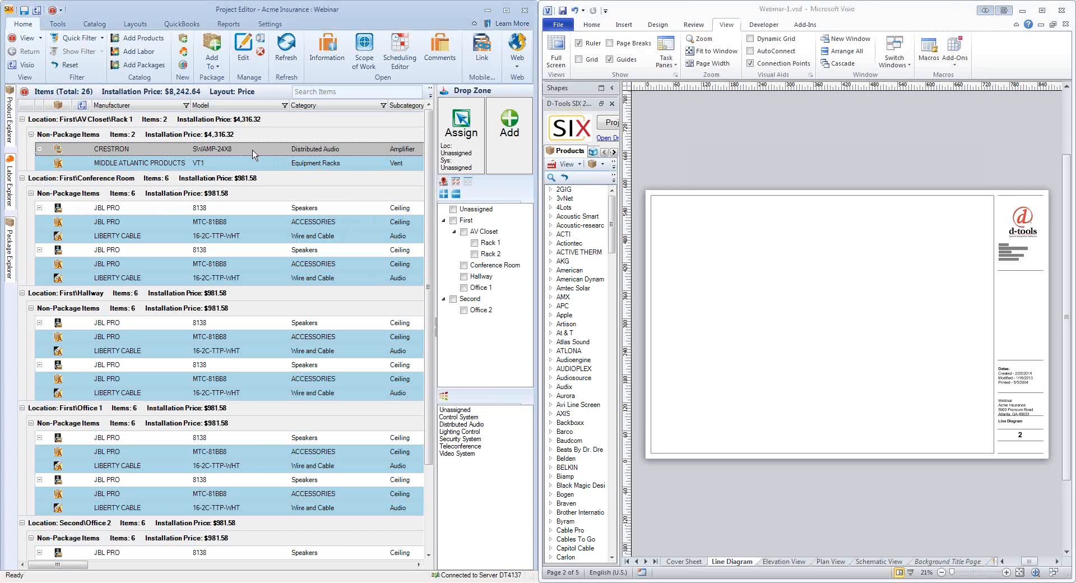
mouse_move(253, 154)
left_mouse_down()
mouse_move(644, 284)
mouse_move(695, 351)
left_mouse_up()
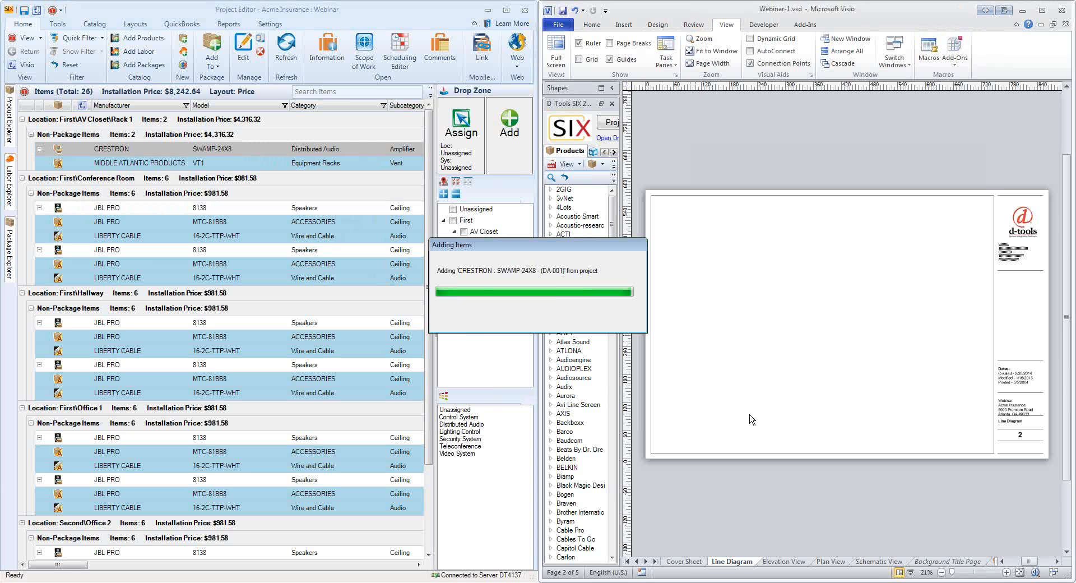
scroll(693, 347, "up", 4, "ctrl")
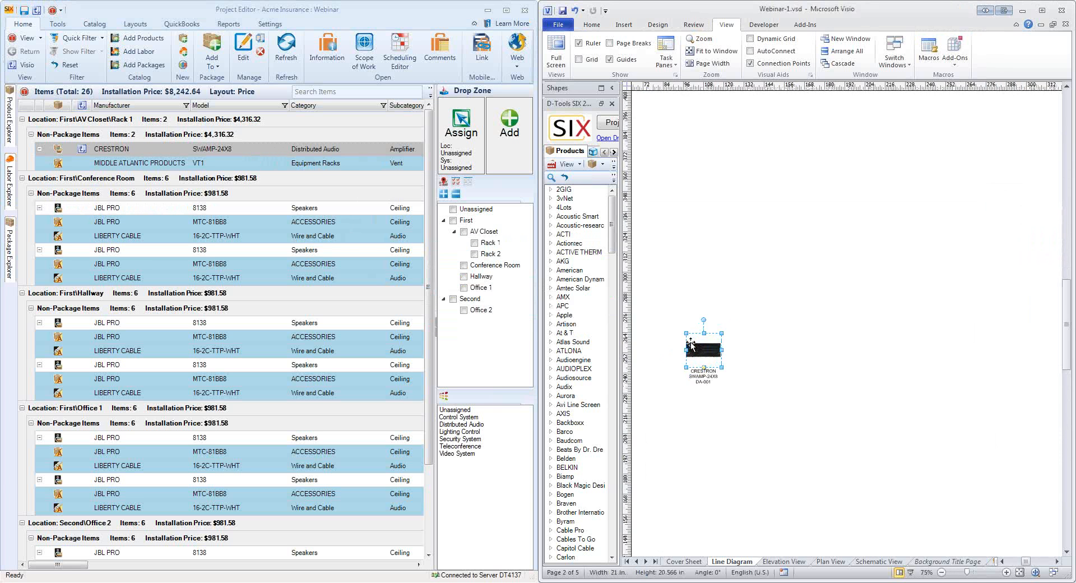
scroll(691, 343, "up", 4, "ctrl")
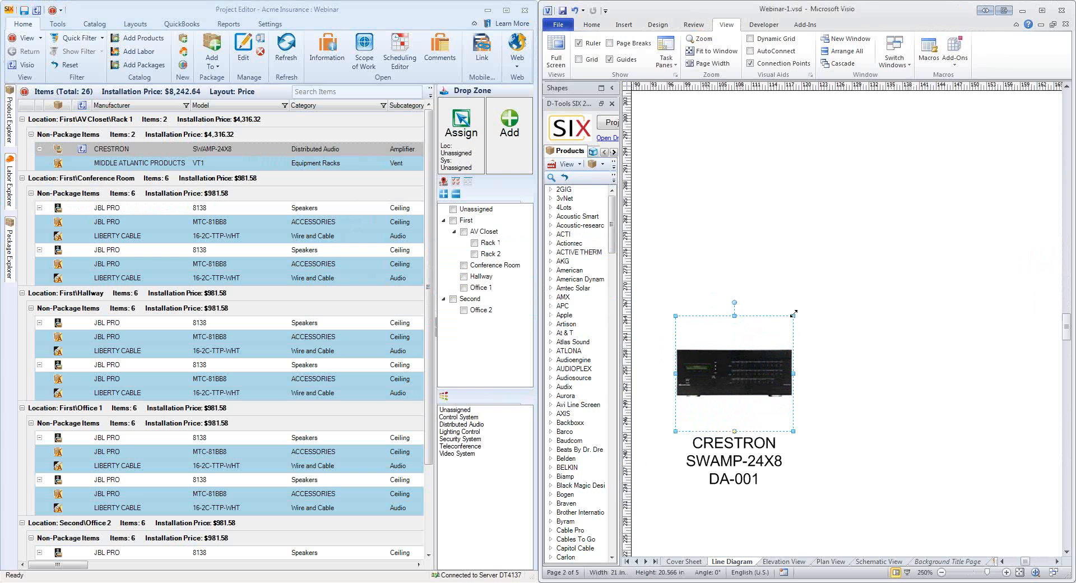
left_click_drag(794, 314, 825, 284)
left_click_drag(757, 364, 735, 332)
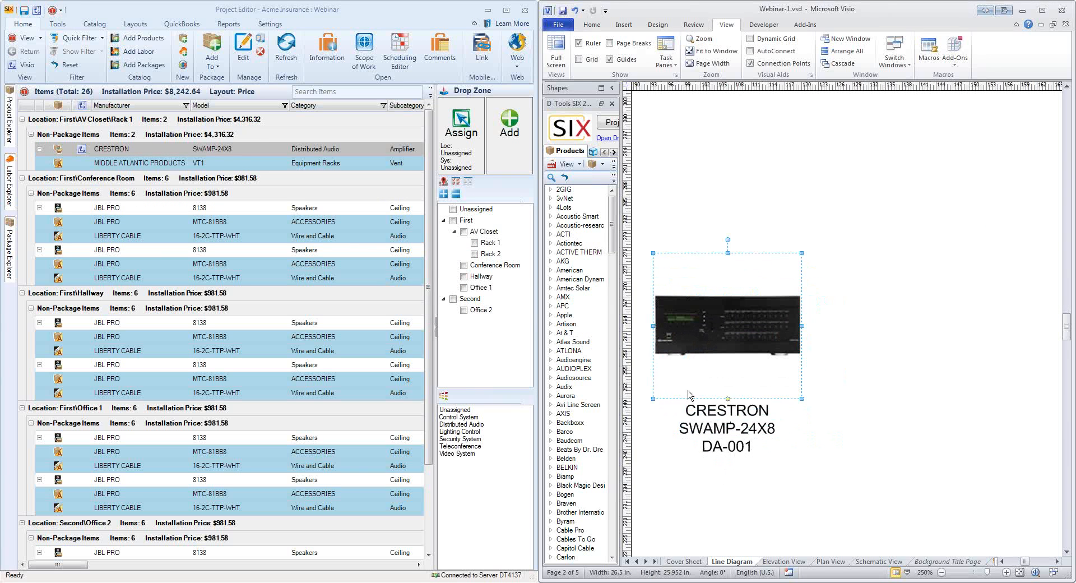
- Add the Conference Room's first JBL PRO 8138 speaker and its Liberty Cable 16-2C-TTP-WHT wire to the line diagram beside the amplifier
left_click(259, 210)
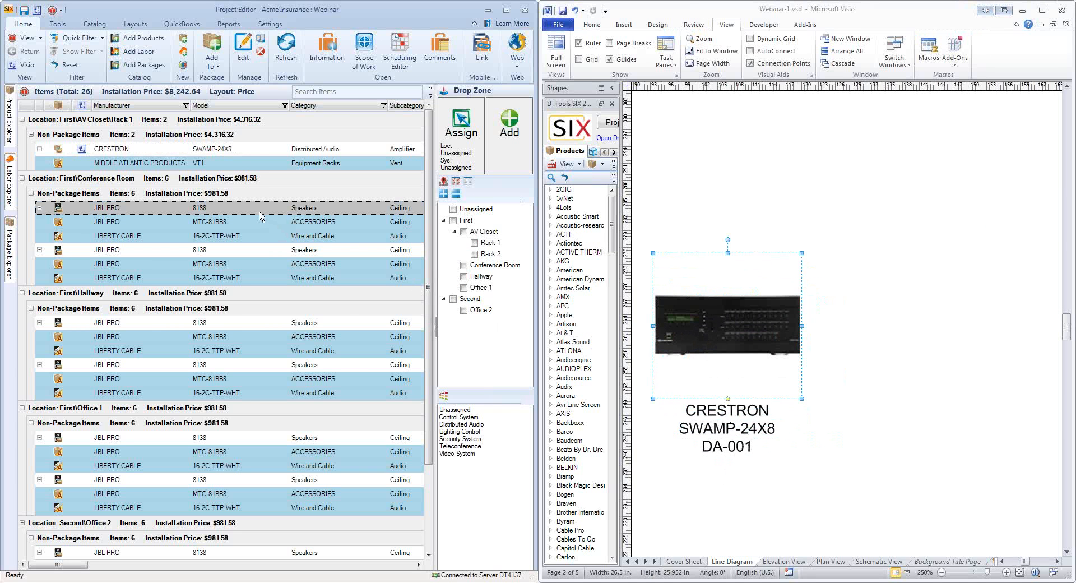
left_click(243, 238, "ctrl")
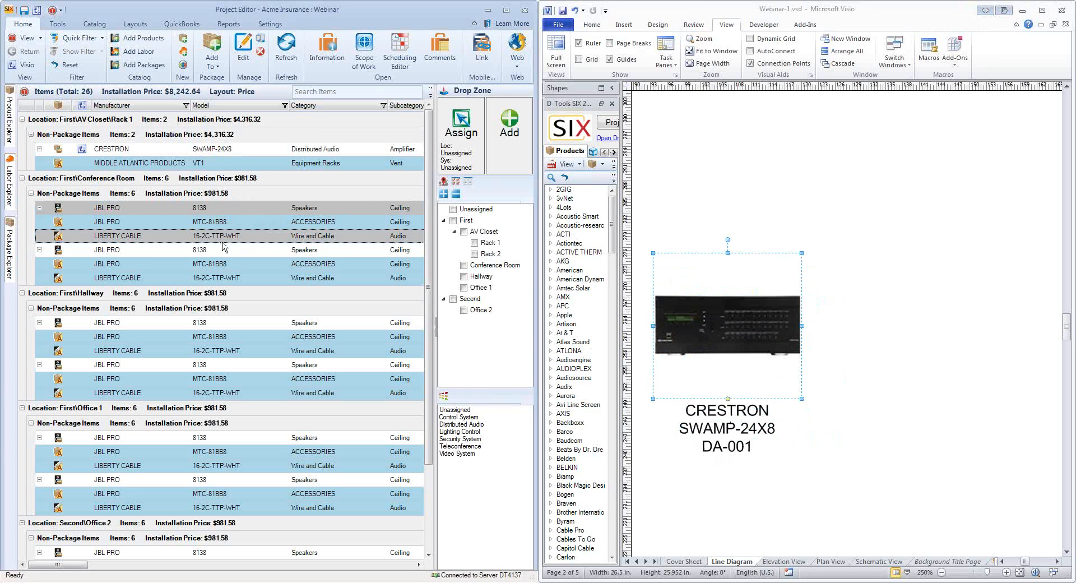
left_click_drag(220, 241, 958, 324)
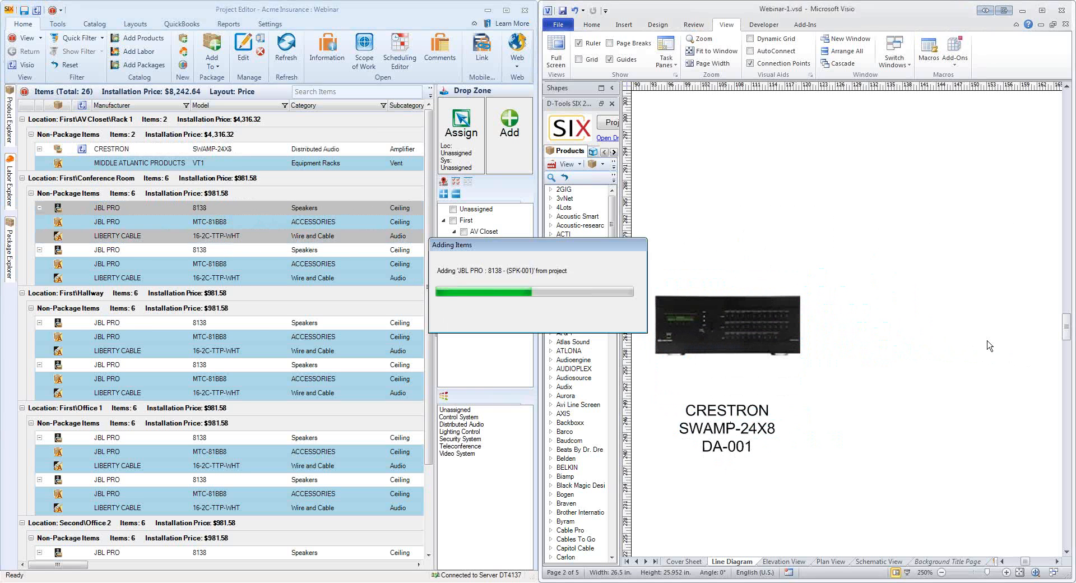
scroll(958, 257, "down", 3)
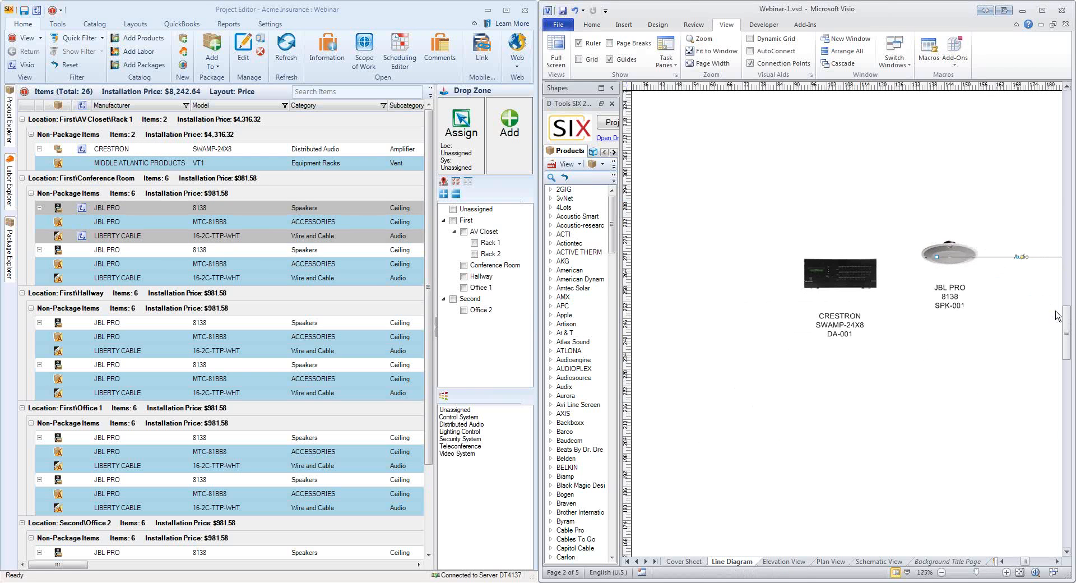
- Move the JBL PRO 8138 speaker above and to the right of the Crestron amplifier, and route the Audio wire between them
triple_click(1056, 562)
scroll(889, 242, "up", 1)
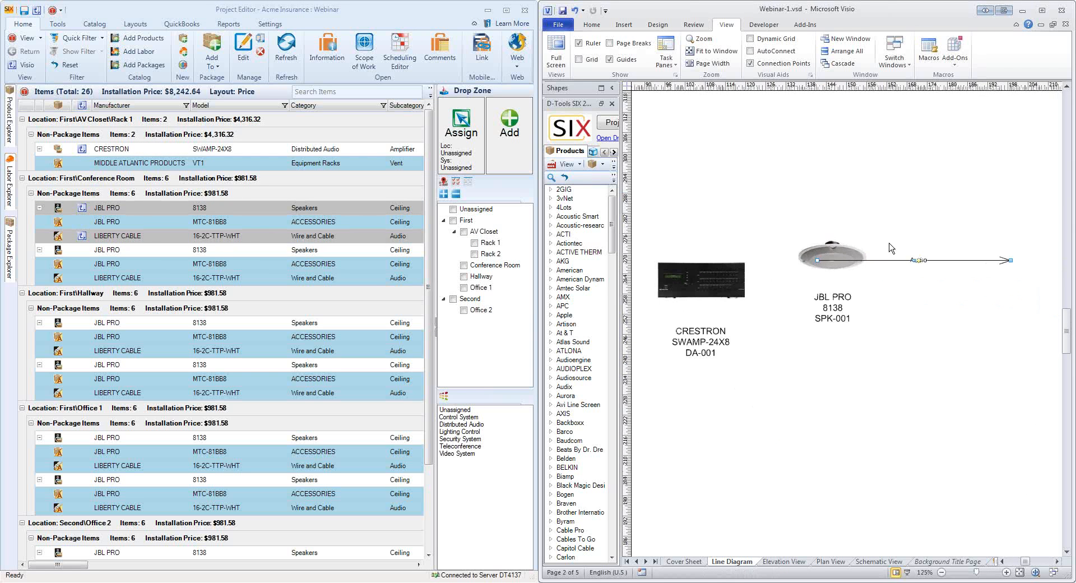
left_click(828, 251)
left_click_drag(827, 251, 946, 148)
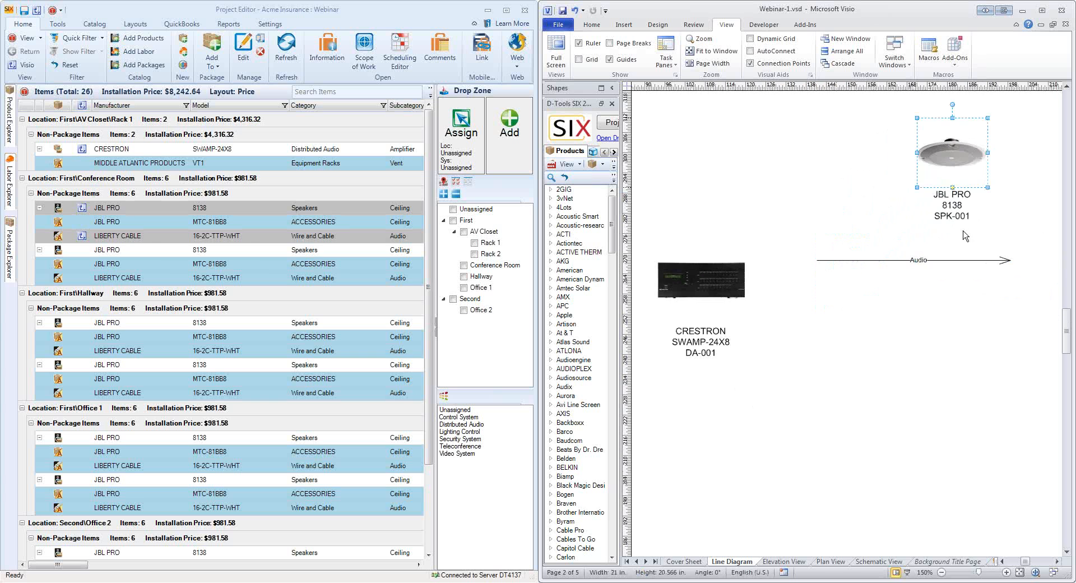
left_click_drag(861, 260, 693, 296)
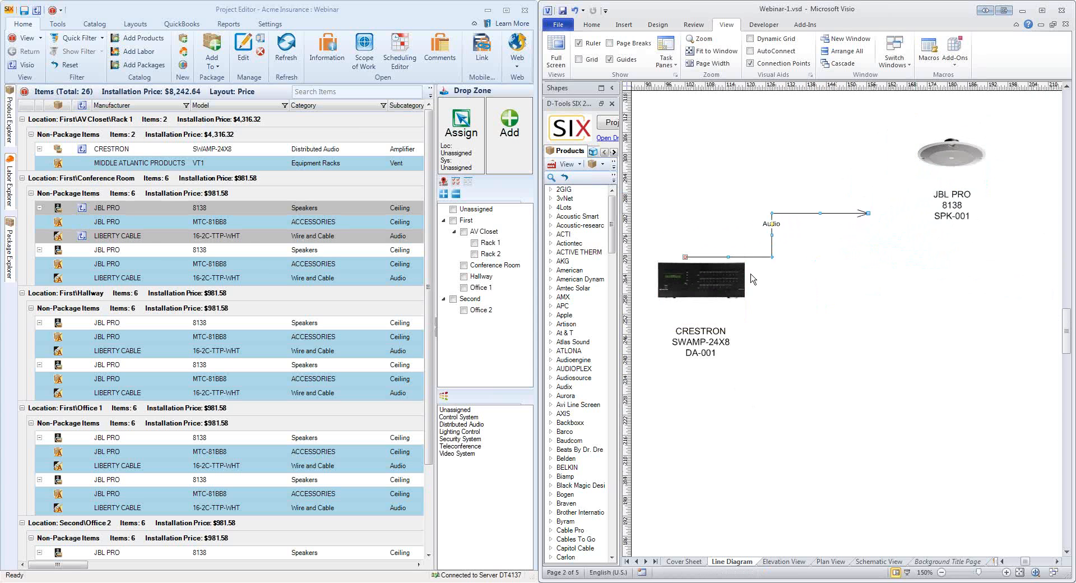
left_click_drag(868, 210, 963, 146)
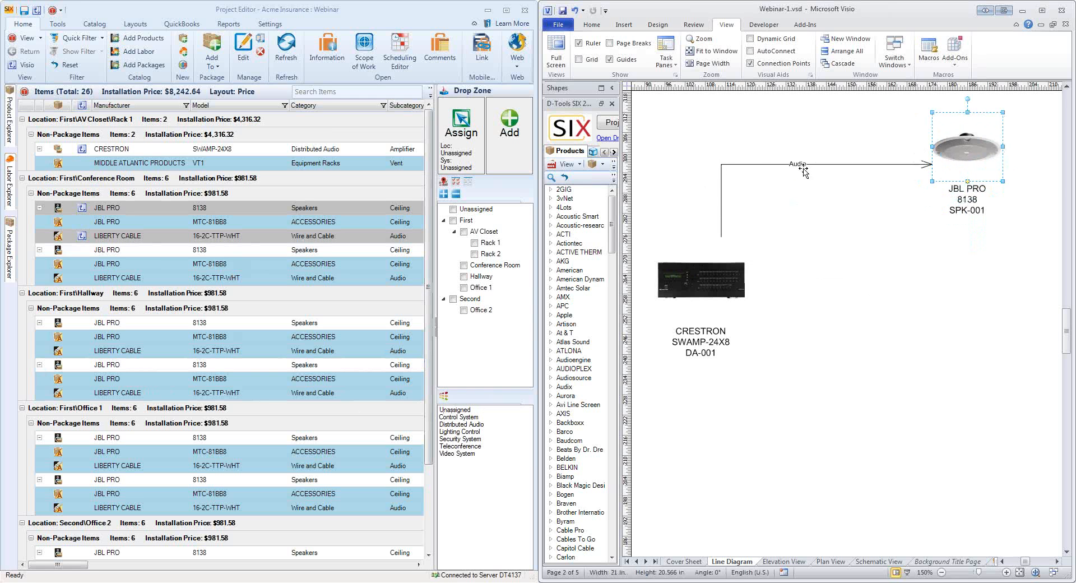
- Open the product properties of the Liberty Cable Audio wire from the line diagram
scroll(795, 164, "up", 1)
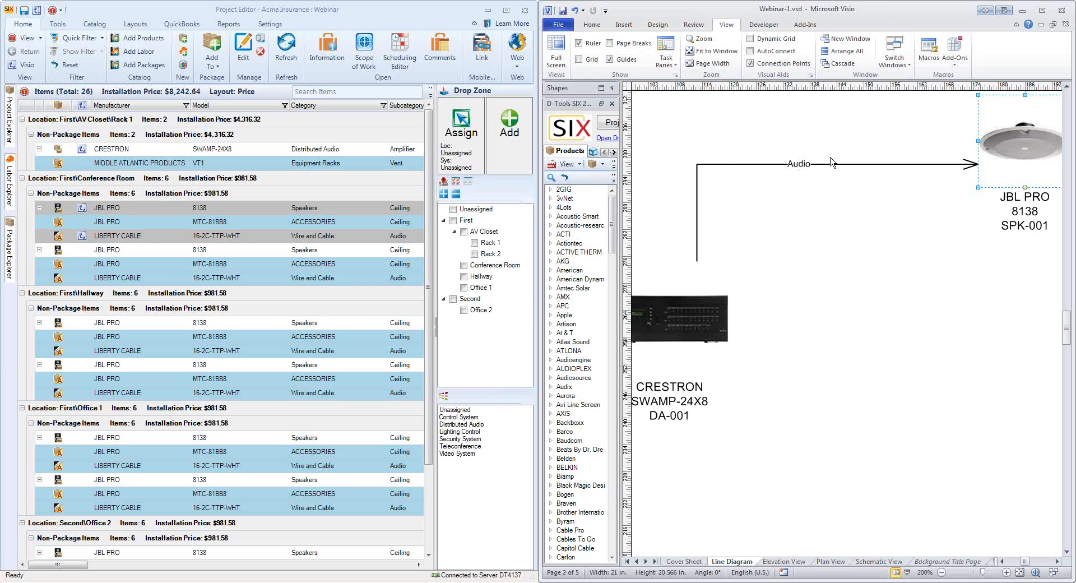
double_click(780, 166)
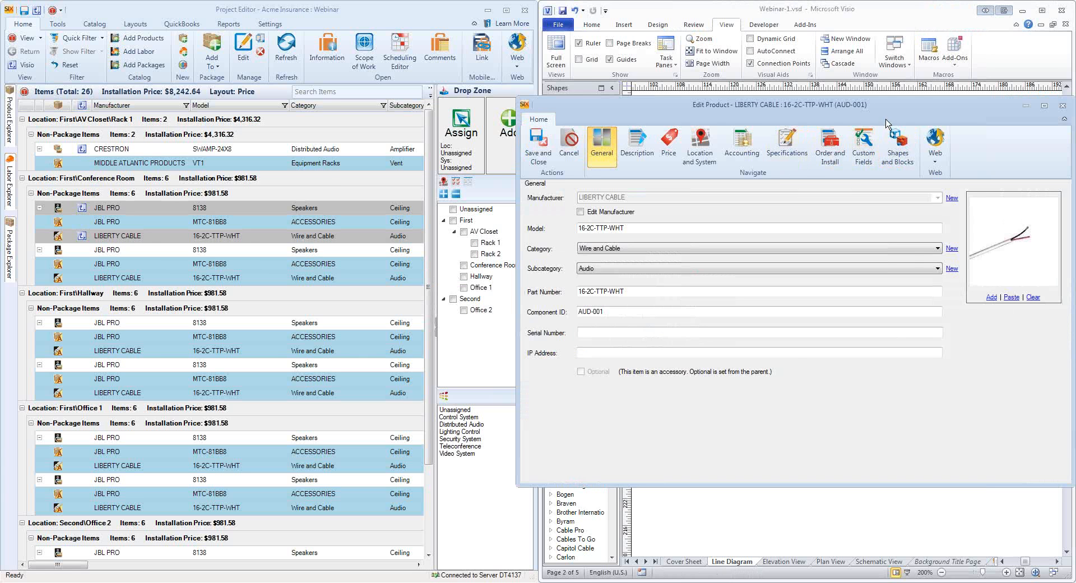
- Close the product editor and move the CRESTRON SWAMP-24X8 slightly lower in the line diagram
left_click(1006, 103)
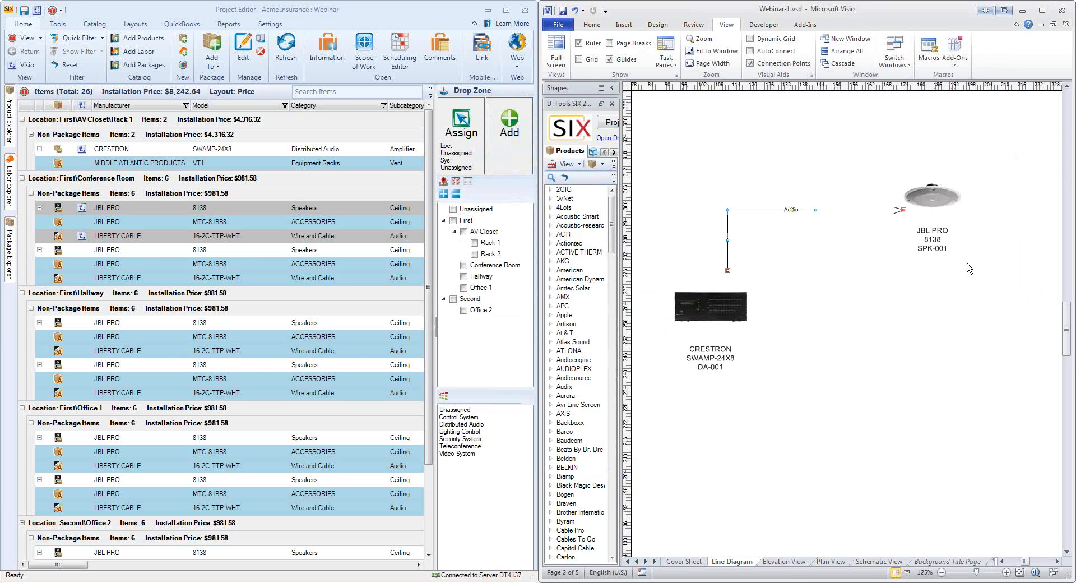
left_click_drag(723, 314, 718, 337)
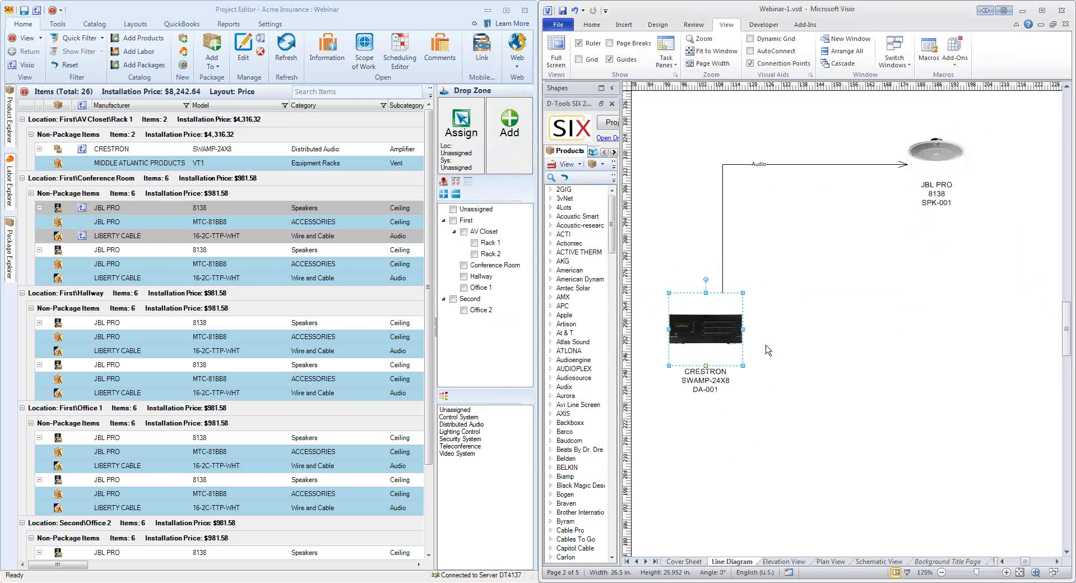
- On the Elevation View page, choose Rack 1 and Rack 2 as locations and Distributed Audio as system for new items
left_click(785, 562)
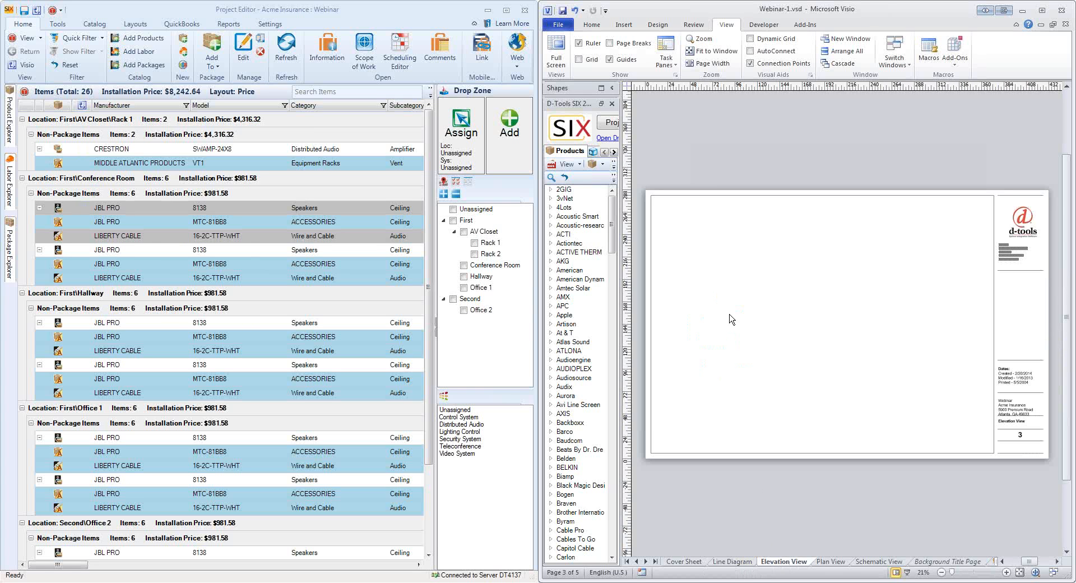
scroll(728, 287, "up", 1, "ctrl")
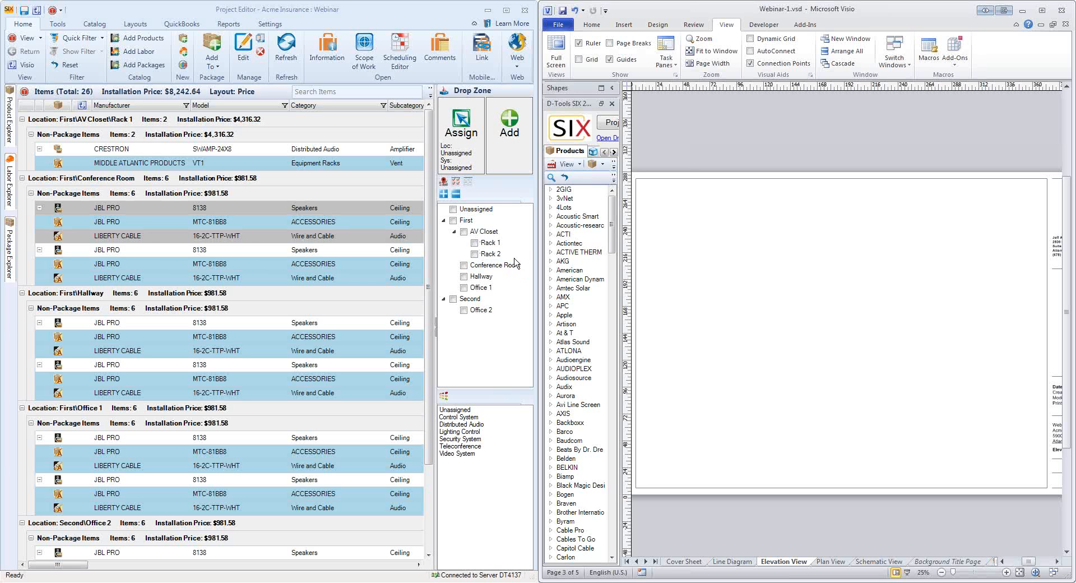
left_click(475, 243)
left_click(475, 254)
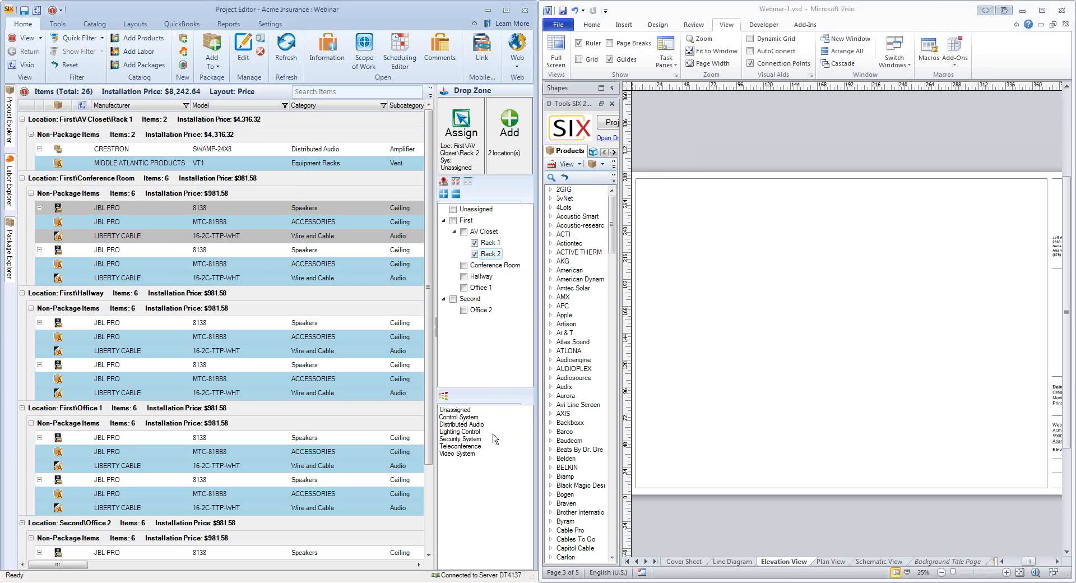
left_click(469, 424)
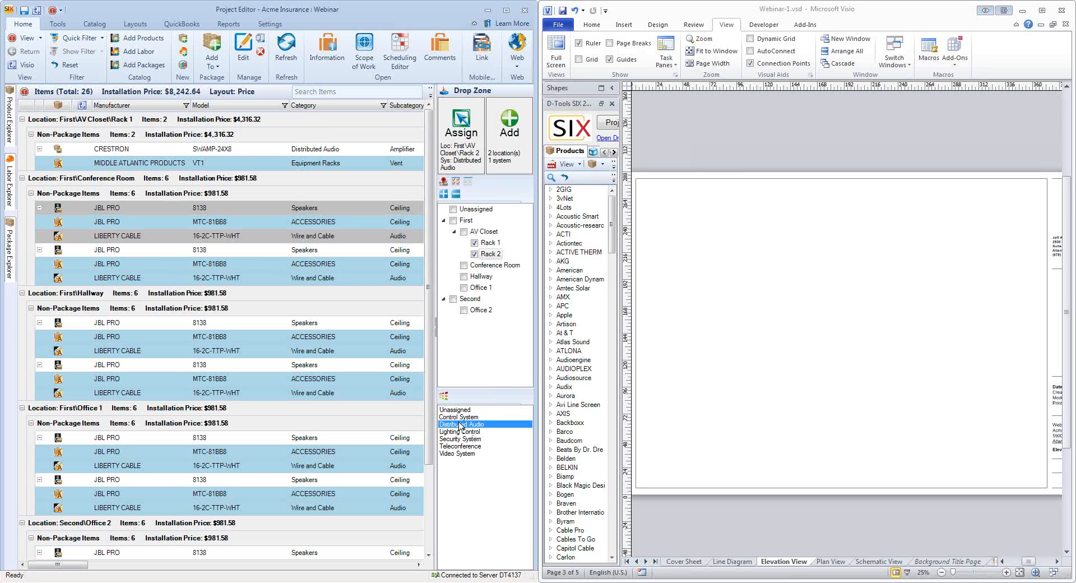
- Search the product catalog for "mrk" and place the MIDDLE ATLANTIC PRODUCTS MRK-4426 racks on the elevation page
left_click(9, 123)
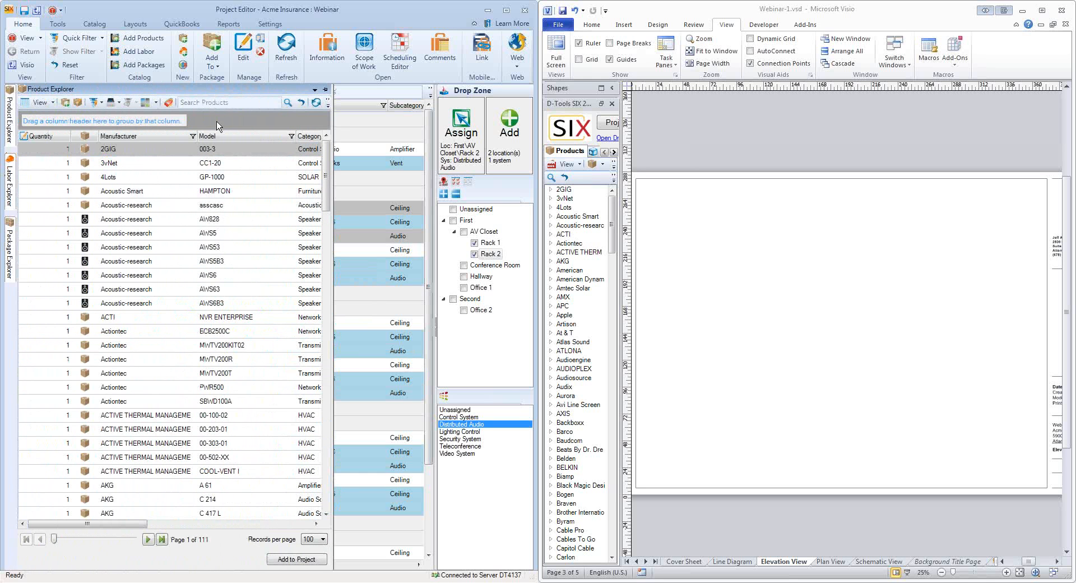
left_click(220, 103)
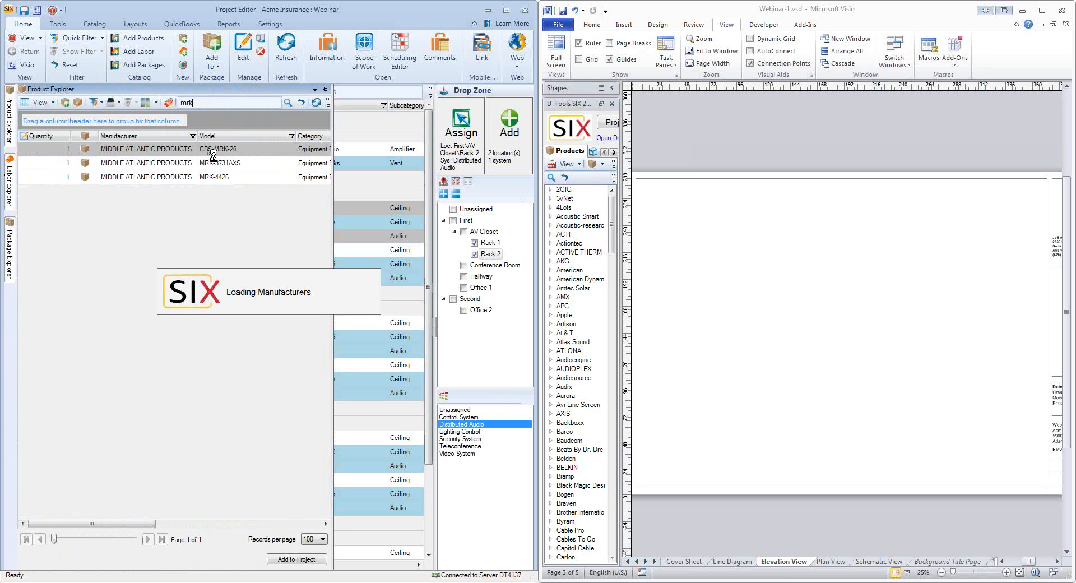
left_click(181, 183)
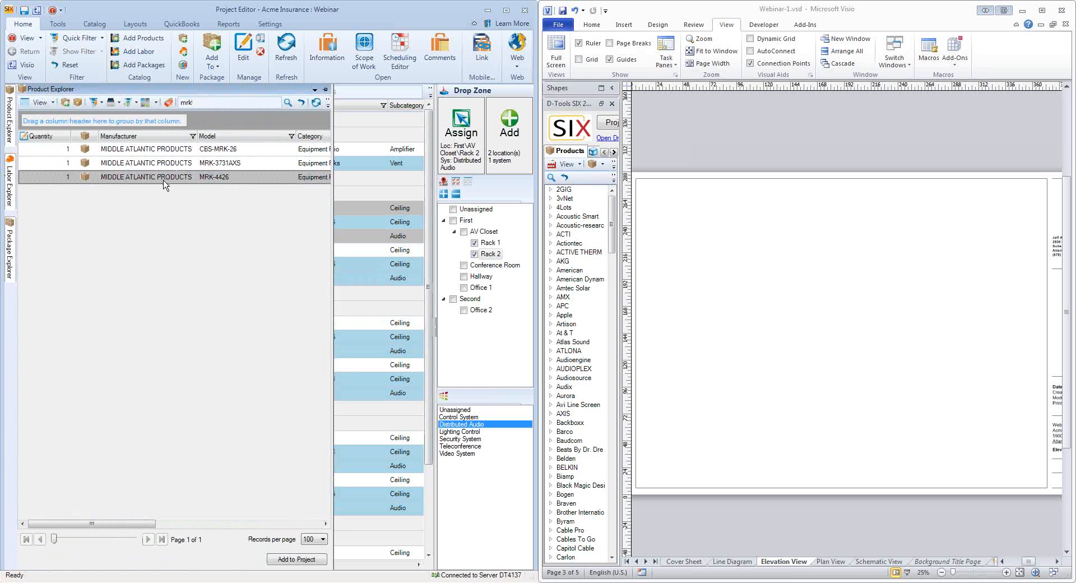
left_click_drag(165, 185, 725, 356)
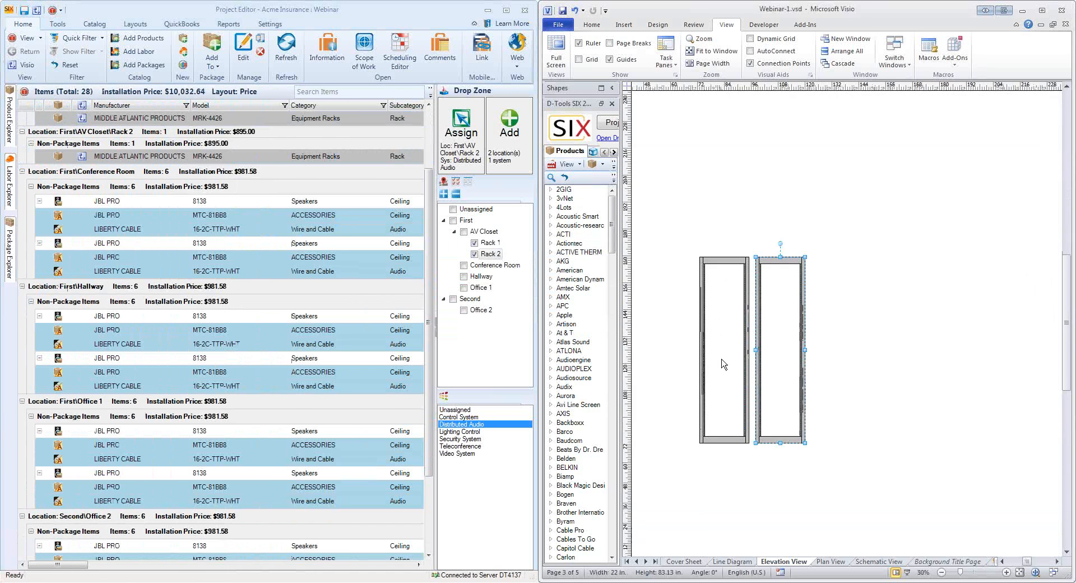
- Place the project's CRESTRON SWAMP-24X8 amplifier into the first rack on the elevation page
scroll(723, 363, "up", 1)
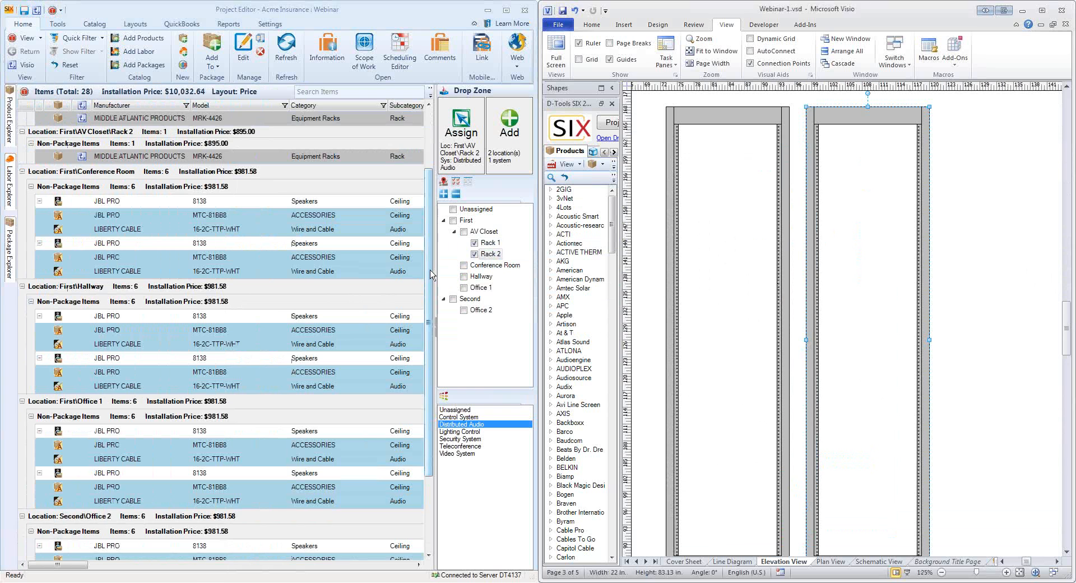
scroll(422, 174, "up", 2)
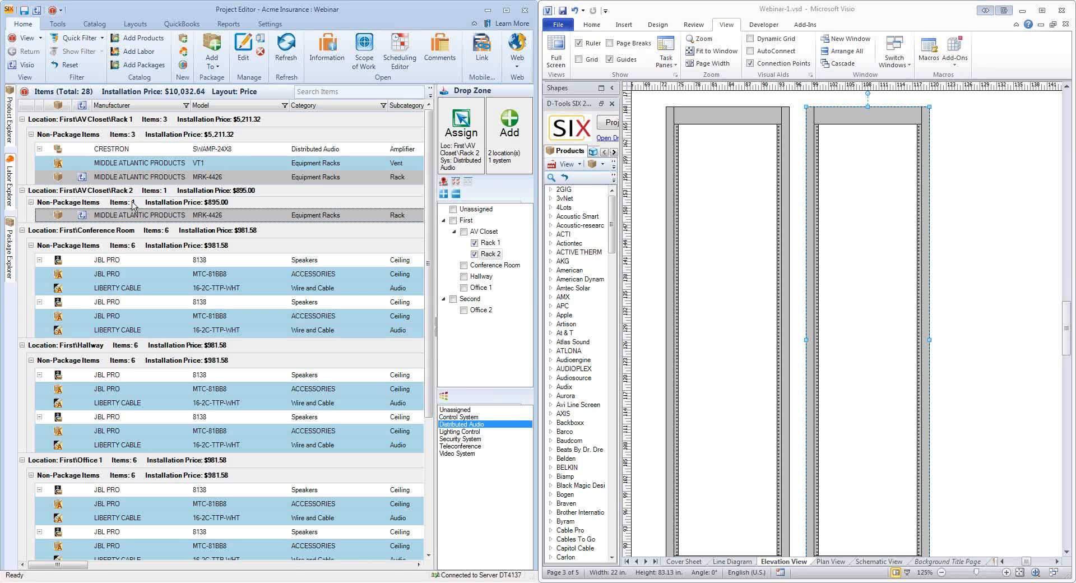
left_click(228, 155)
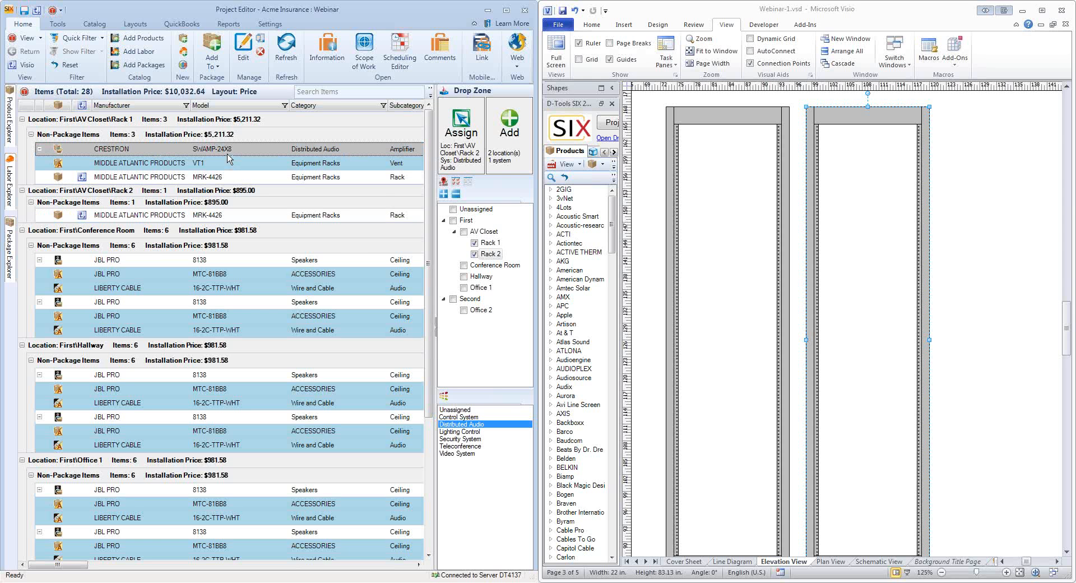
left_click_drag(228, 159, 723, 287)
scroll(667, 334, "up", 3)
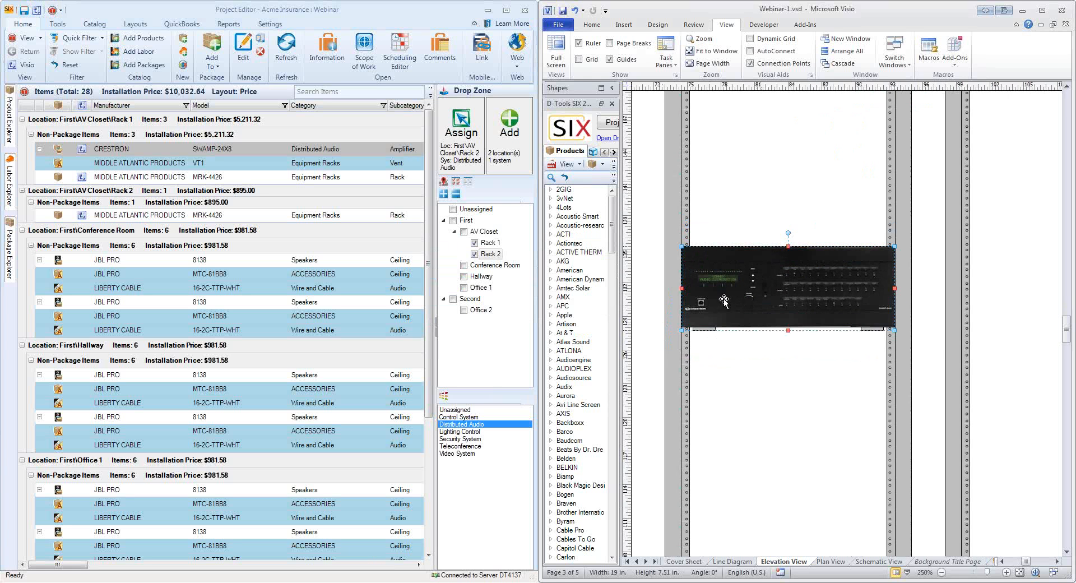
scroll(723, 297, "up", 2)
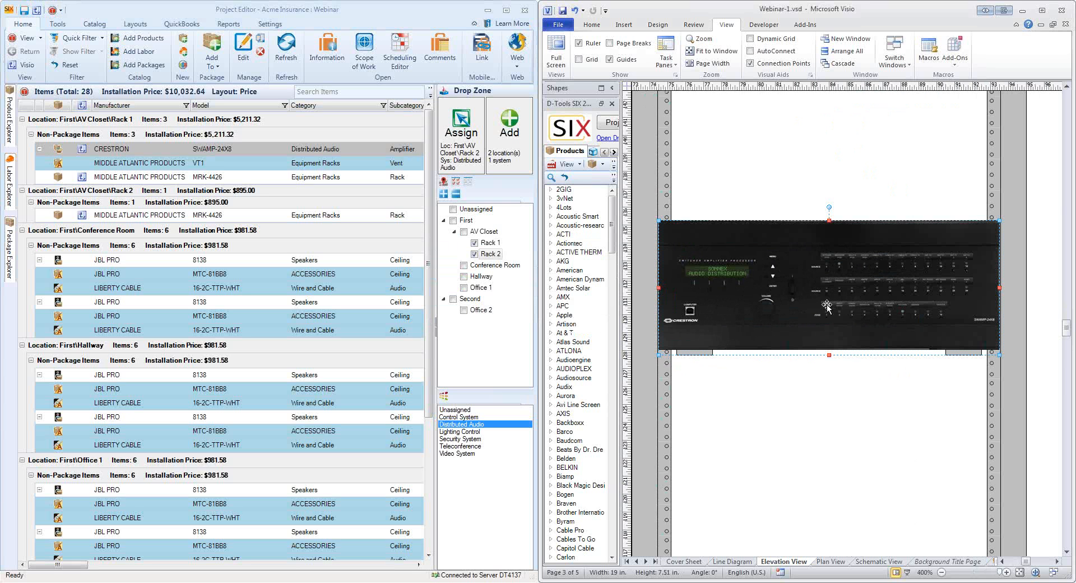
mouse_move(781, 314)
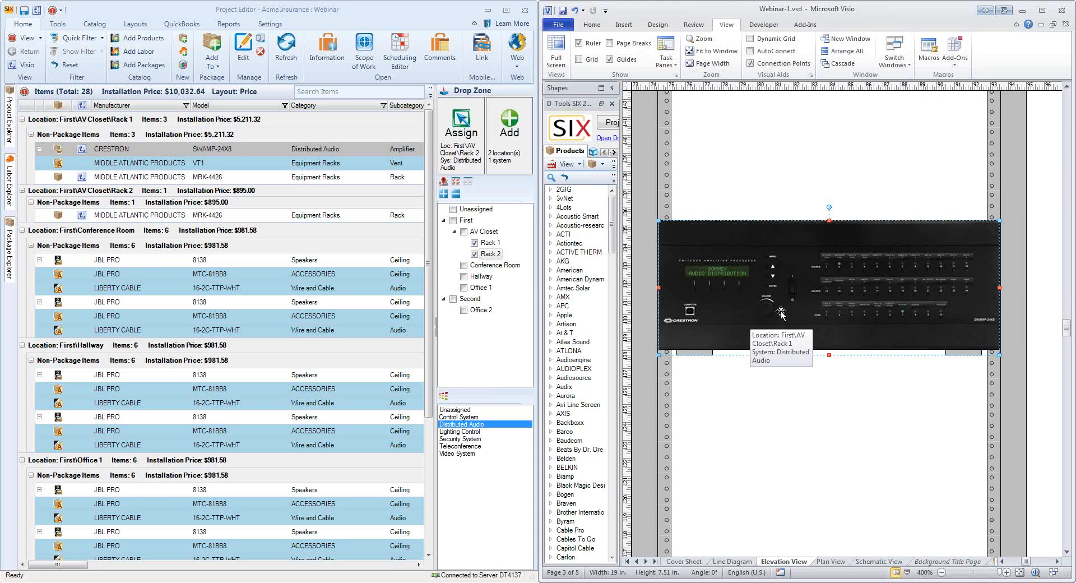
- Hide the feet of the SWAMP-24X8 amplifier shape in the rack
right_click(727, 310)
left_click(764, 114)
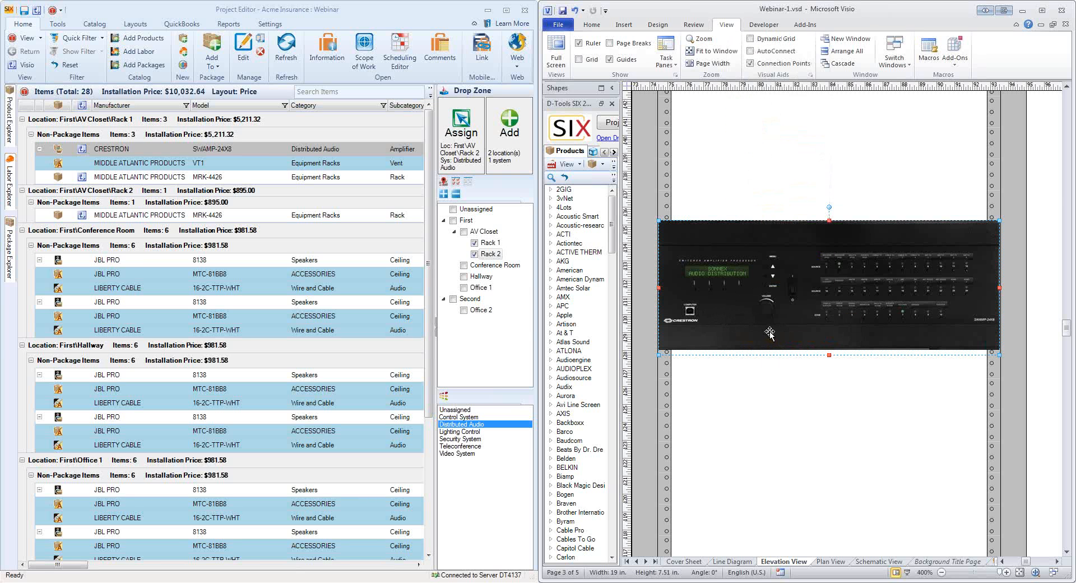
mouse_move(770, 333)
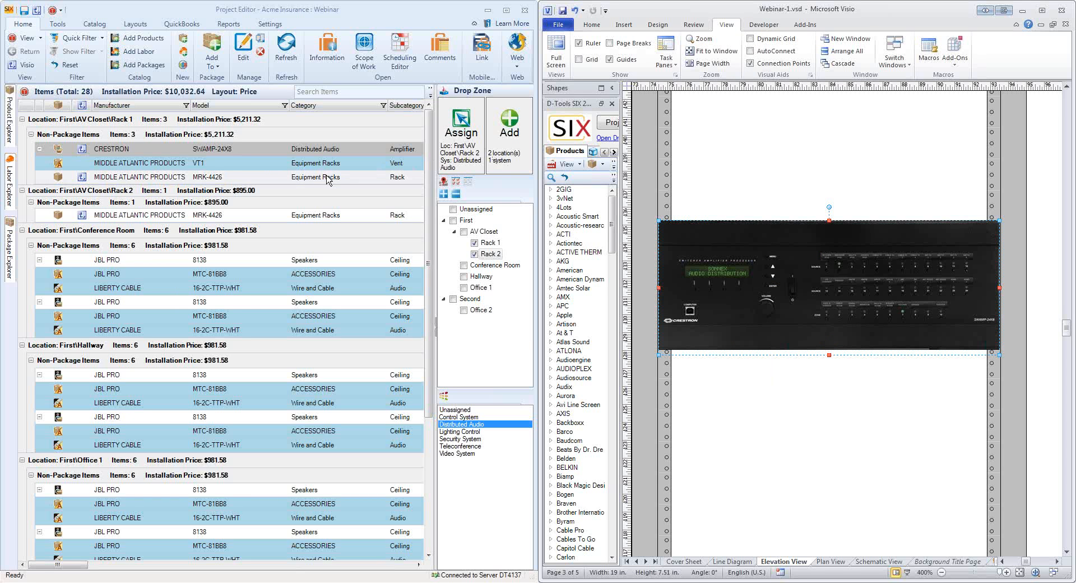
- Place the project's VT1 vent panel directly above the SWAMP-24X8 amplifier in the first rack
left_click(292, 168)
left_click_drag(293, 173, 693, 205)
left_click(741, 471)
scroll(742, 468, "down", 1)
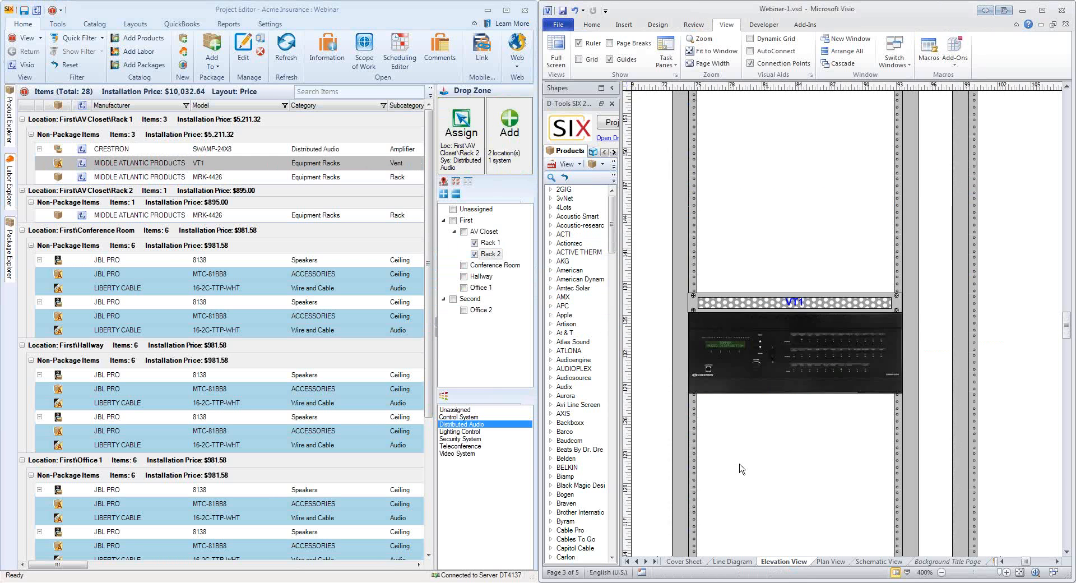
scroll(741, 470, "down", 2)
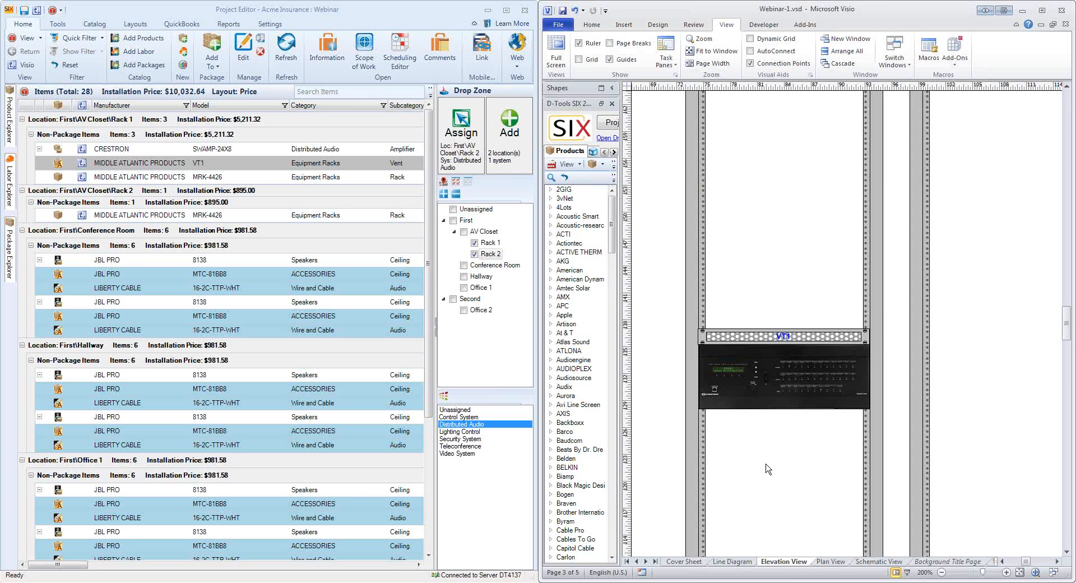
left_click(737, 392)
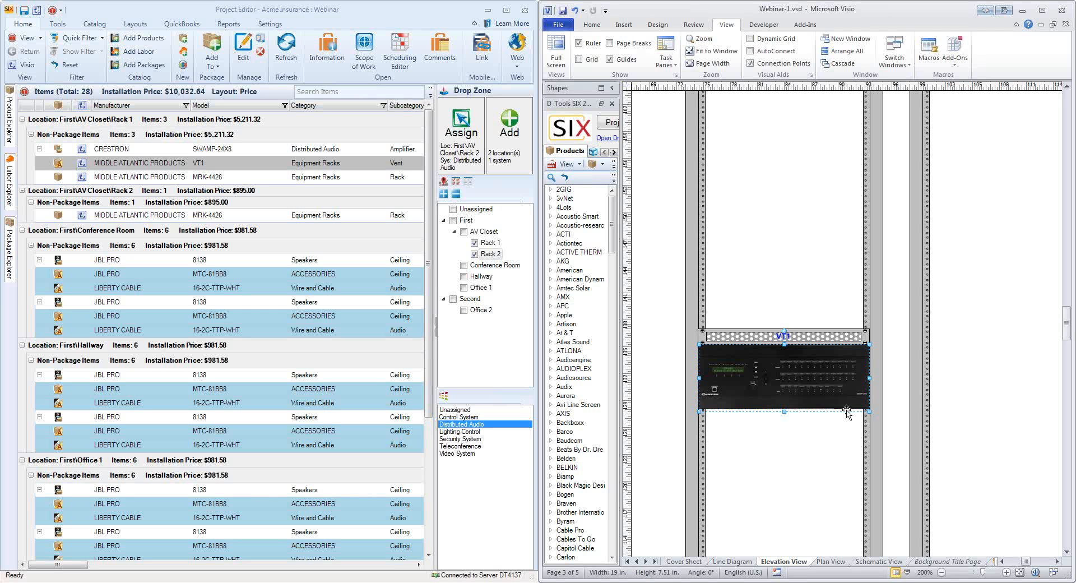
- Insert the CAD drawing "Main Level Jones House.dwg" from the AutoCAD Files folder on the Plan View page
left_click(831, 562)
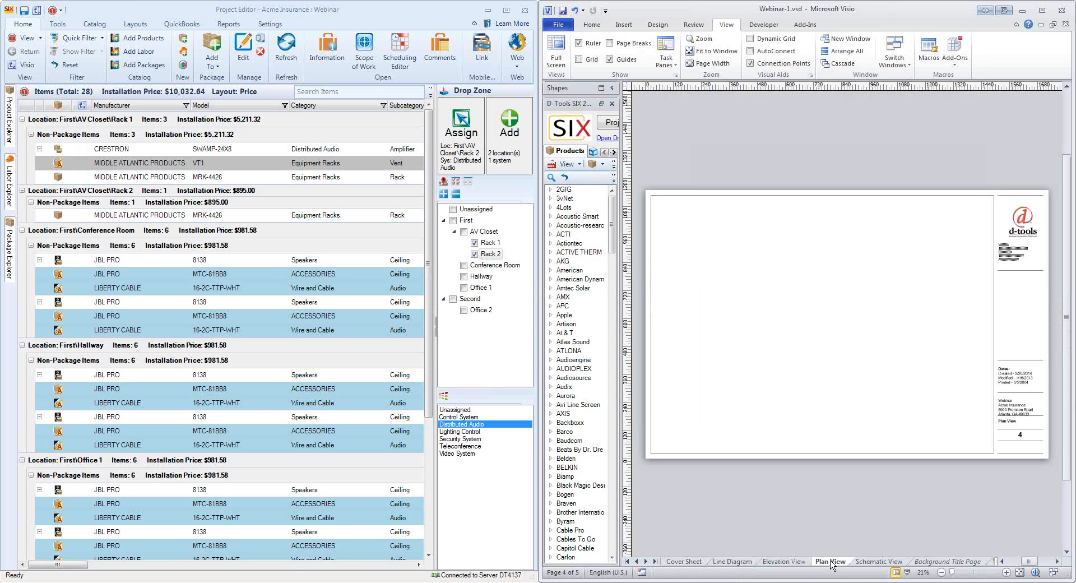
left_click(624, 25)
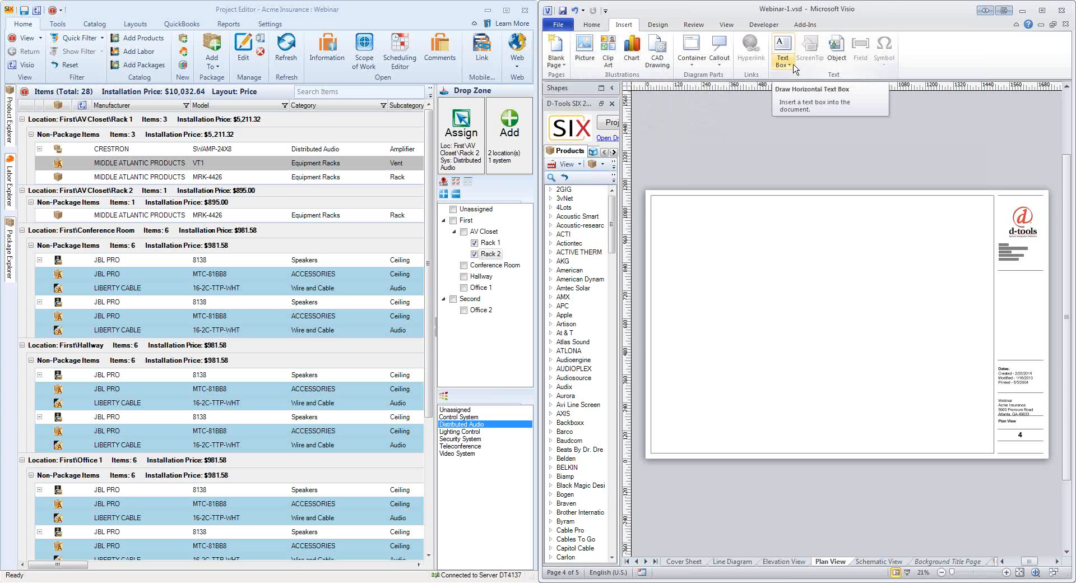
left_click(657, 54)
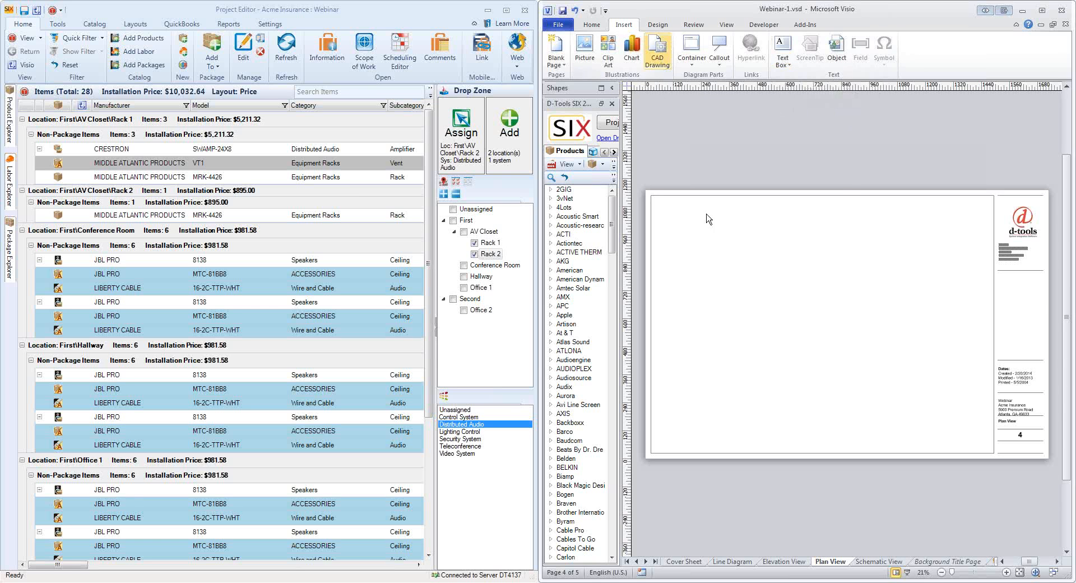
left_click(746, 177)
scroll(745, 174, "down", 5)
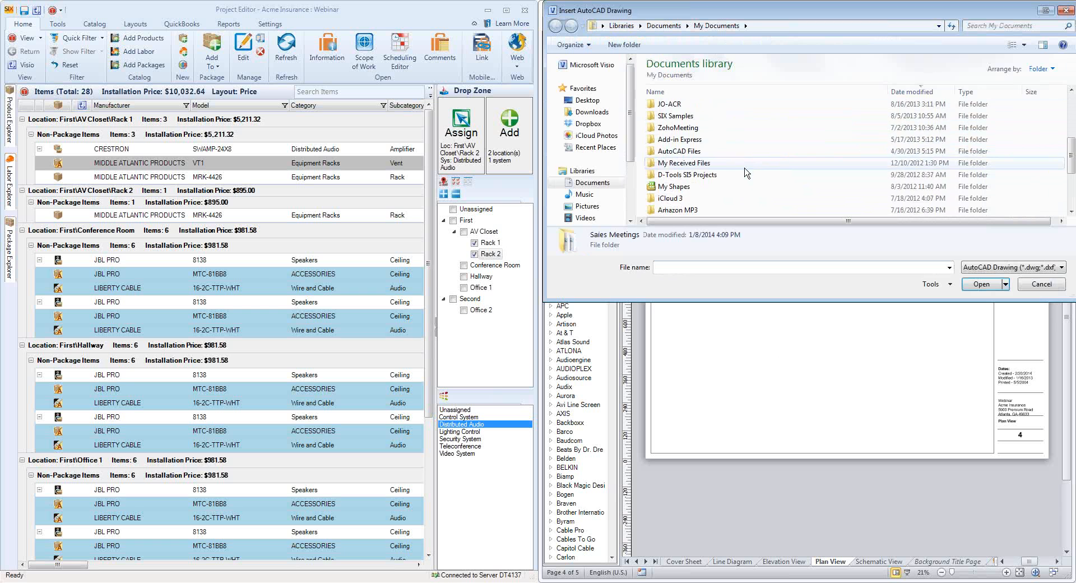
double_click(710, 151)
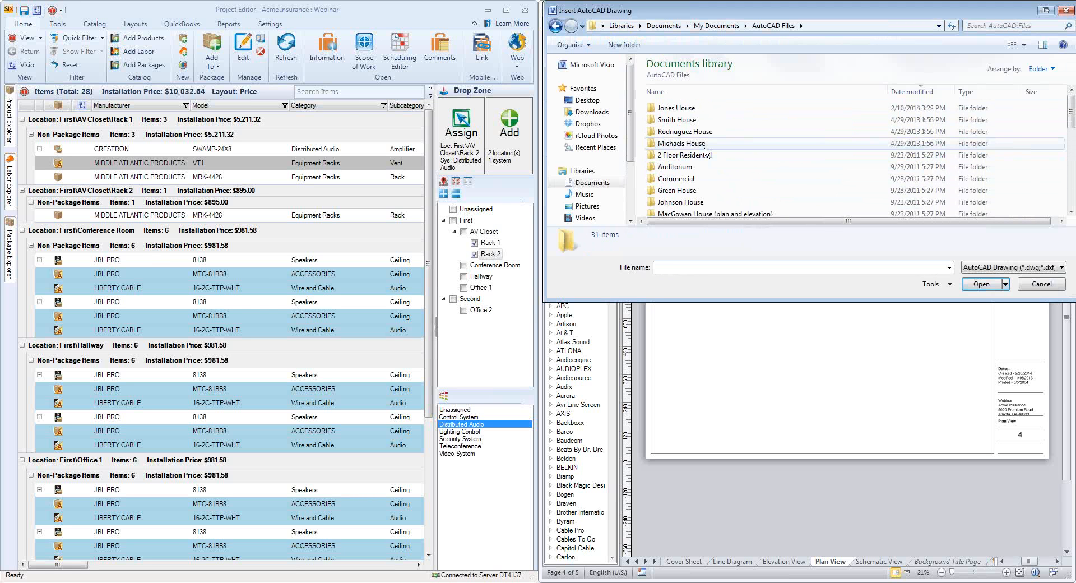
double_click(720, 109)
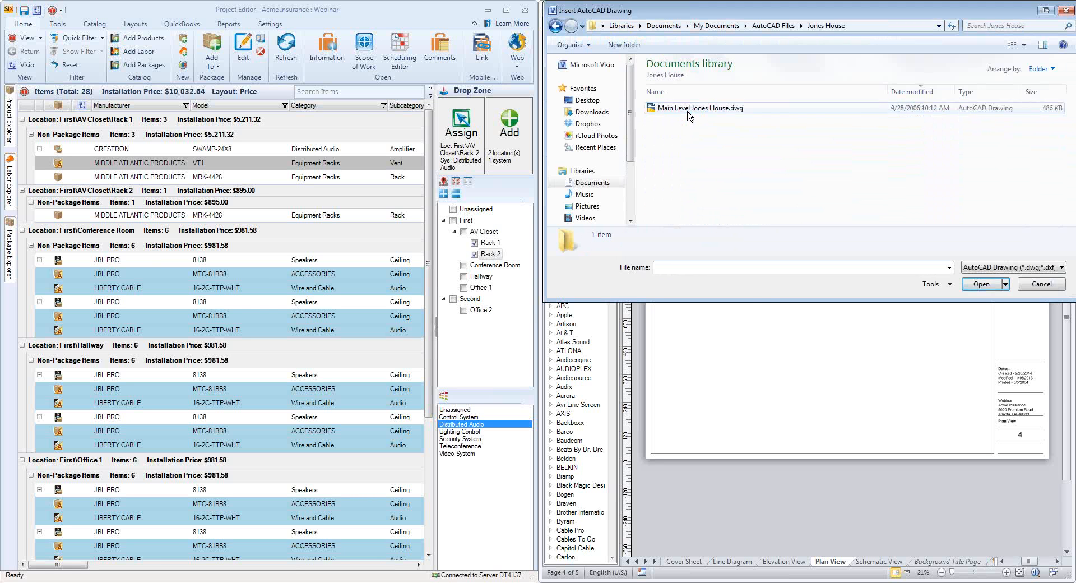
left_click(722, 112)
double_click(722, 108)
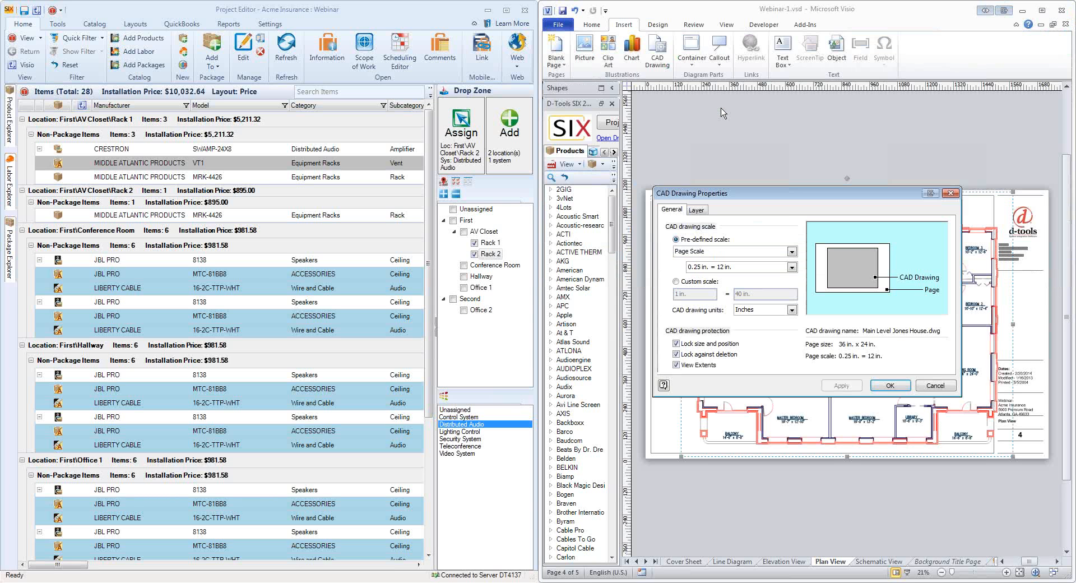
- Make the ROOM-NAMES layer of the floor plan drawing invisible and accept the CAD drawing properties
mouse_move(780, 194)
left_mouse_down()
mouse_move(755, 320)
mouse_move(490, 275)
mouse_move(503, 233)
left_mouse_up()
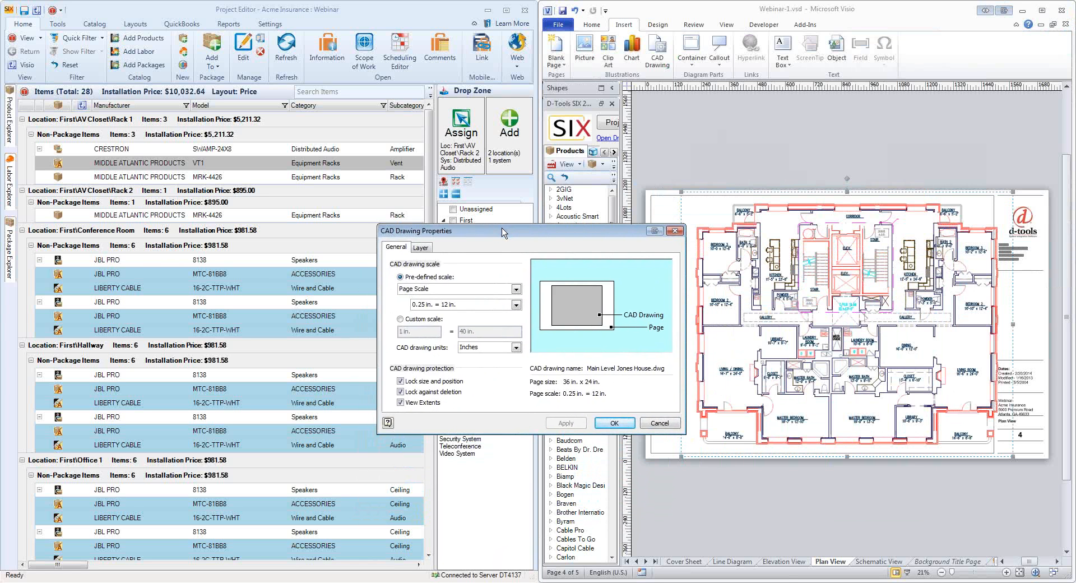
left_click(421, 247)
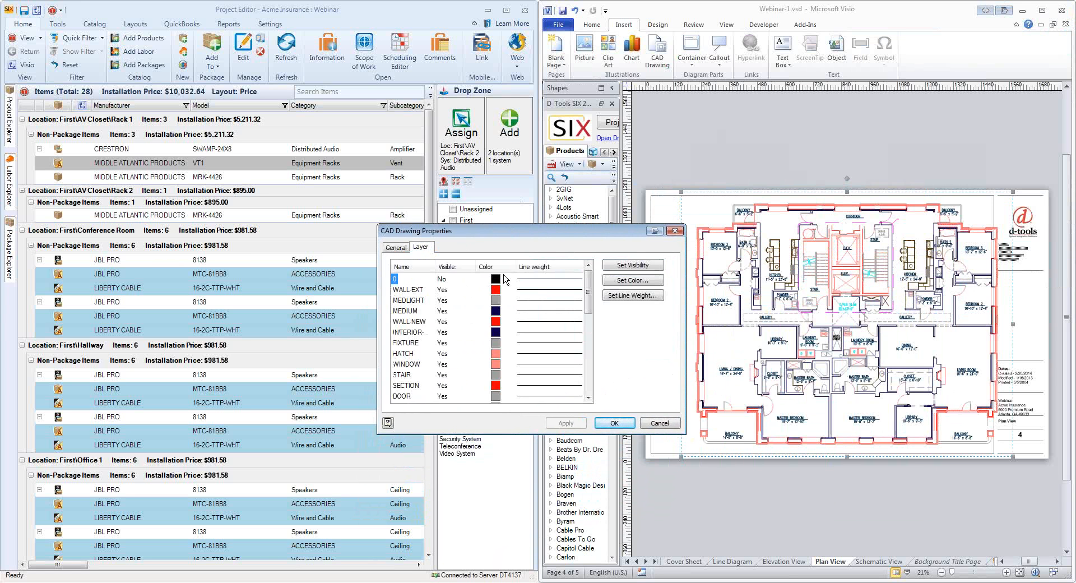
left_click_drag(434, 269, 449, 269)
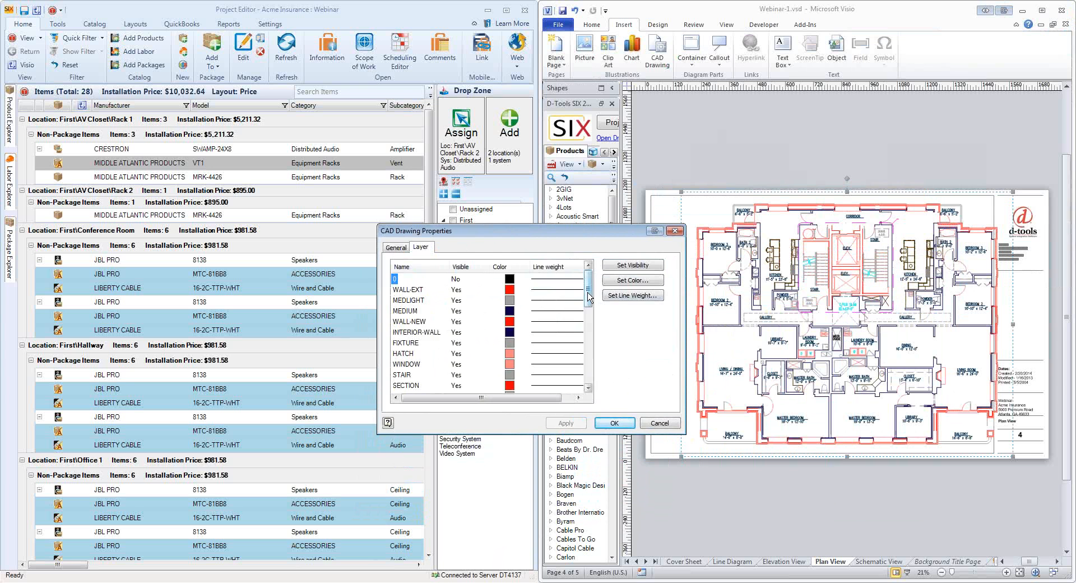
left_click_drag(587, 299, 588, 334)
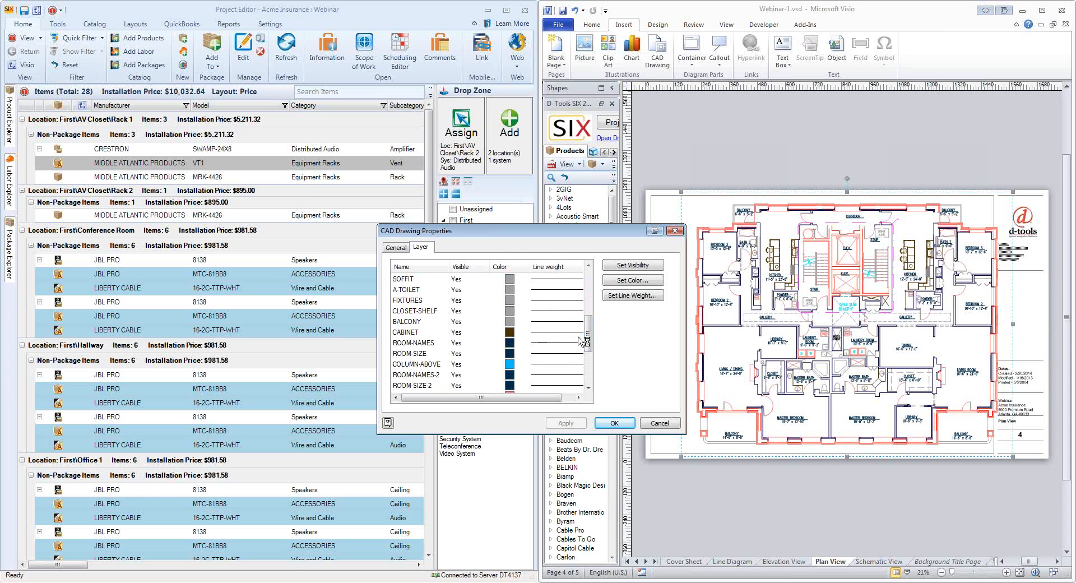
left_click(457, 343)
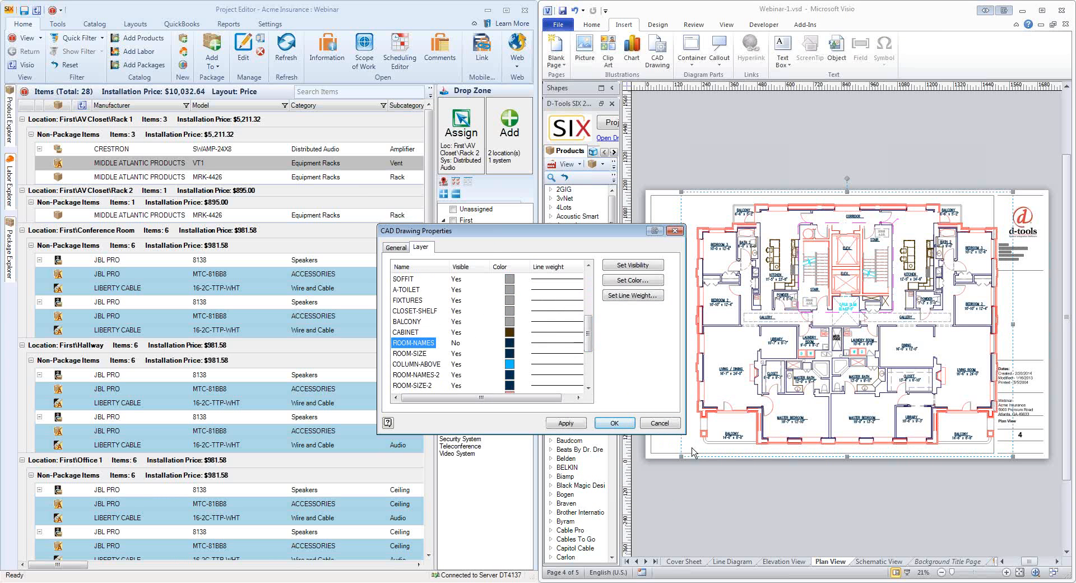
left_click(617, 423)
- Place the first Conference Room JBL PRO 8138 speaker in the 16'-7" x 24'-0" room of the floor plan
scroll(725, 352, "up", 5)
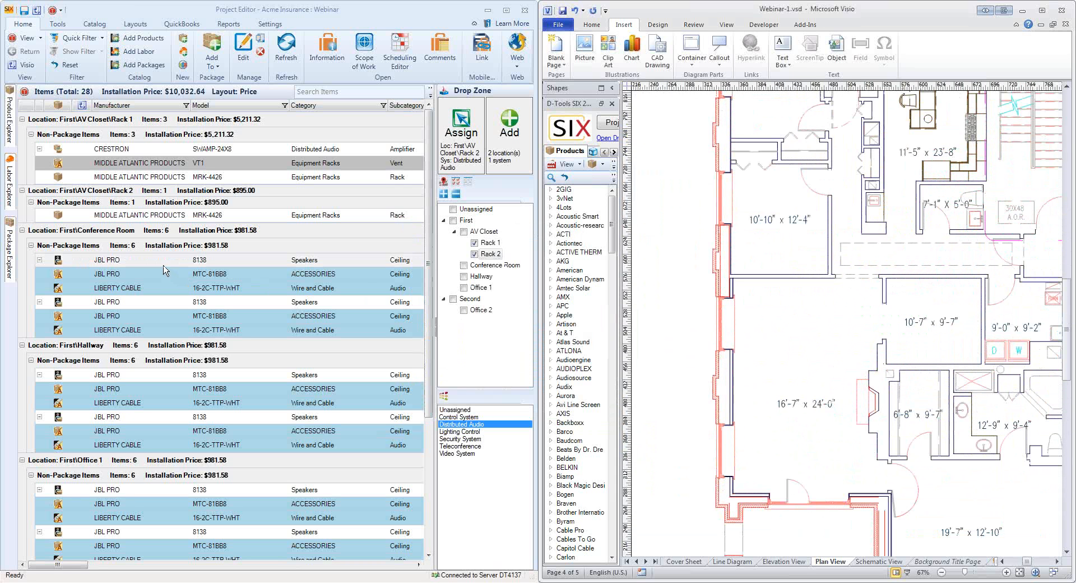
left_click_drag(164, 266, 837, 337)
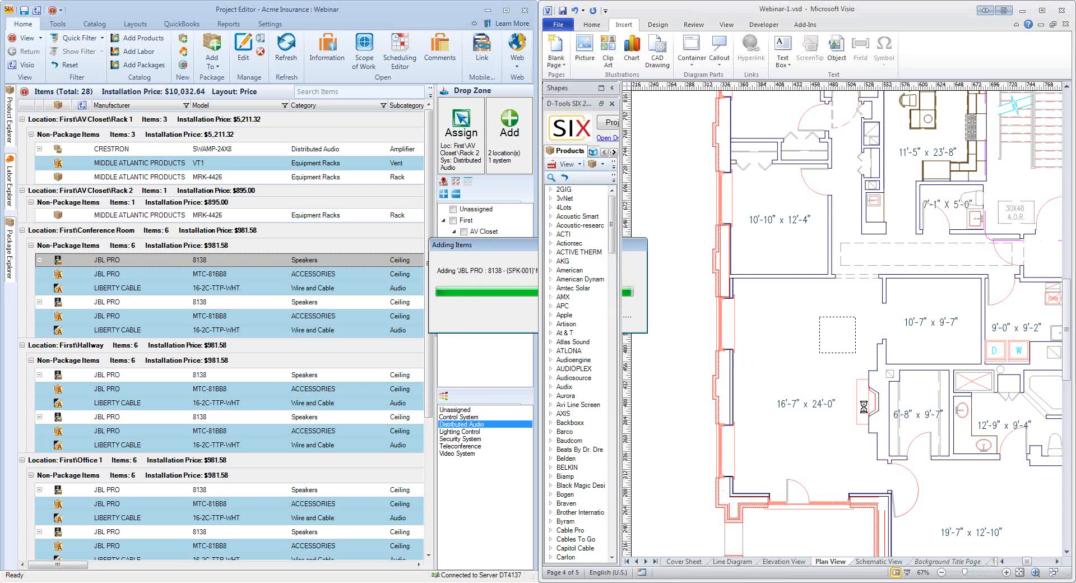
- Place the first Conference Room speaker's LIBERTY CABLE 16-2C-TTP-WHT wire in the 16'-7" x 24'-0" room and delete the DA-001 amplifier symbol
scroll(825, 346, "up", 4)
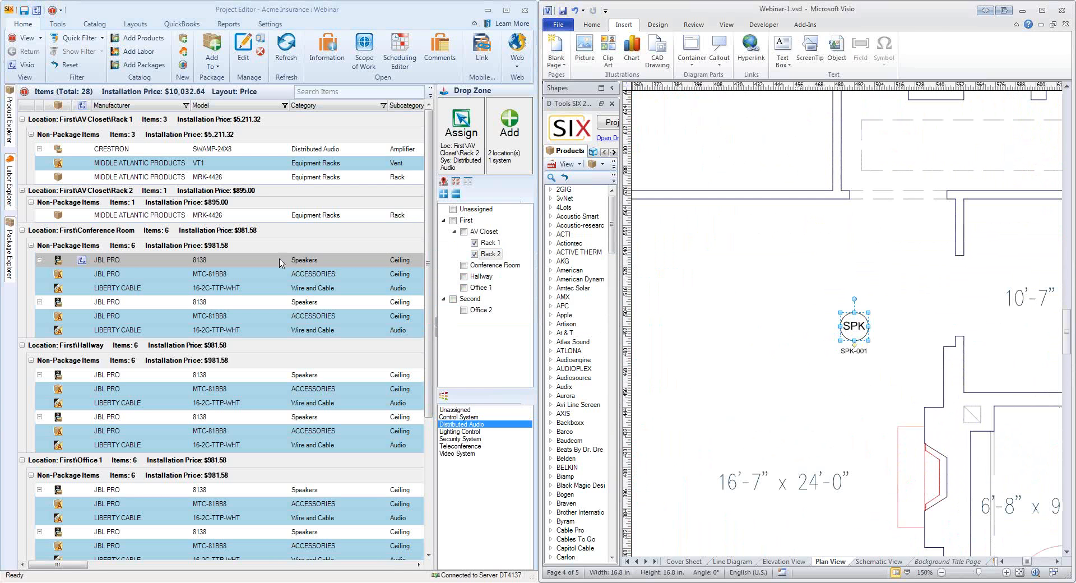
left_click_drag(242, 289, 791, 318)
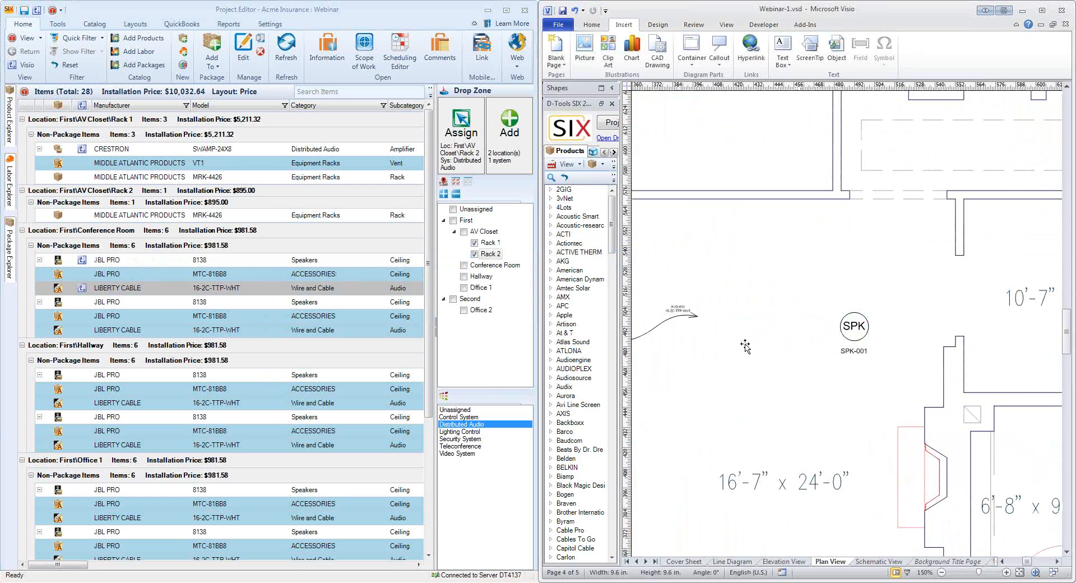
scroll(746, 346, "down", 3)
scroll(669, 353, "up", 3)
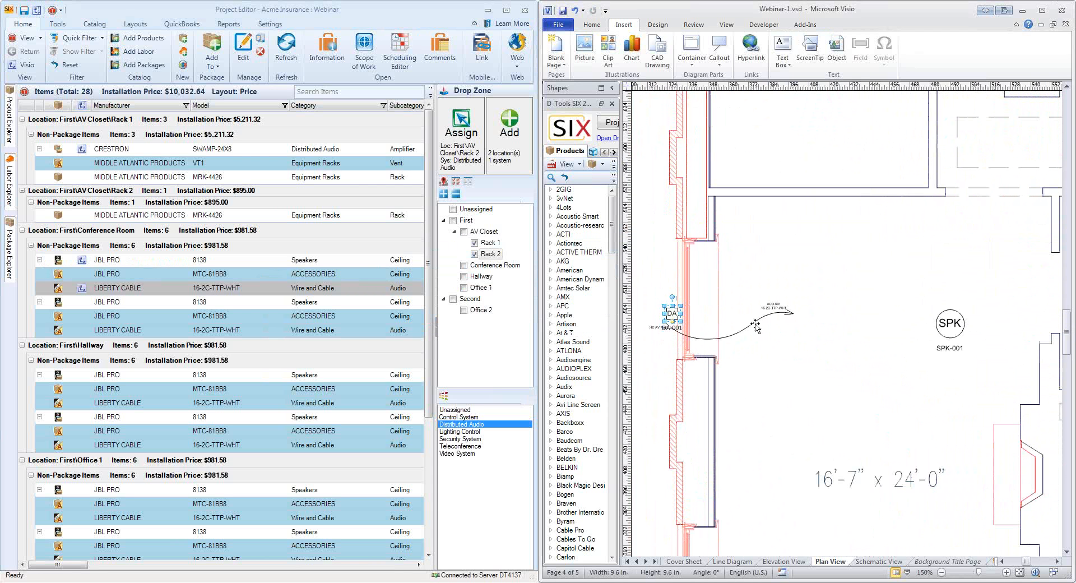
scroll(677, 325, "up", 2)
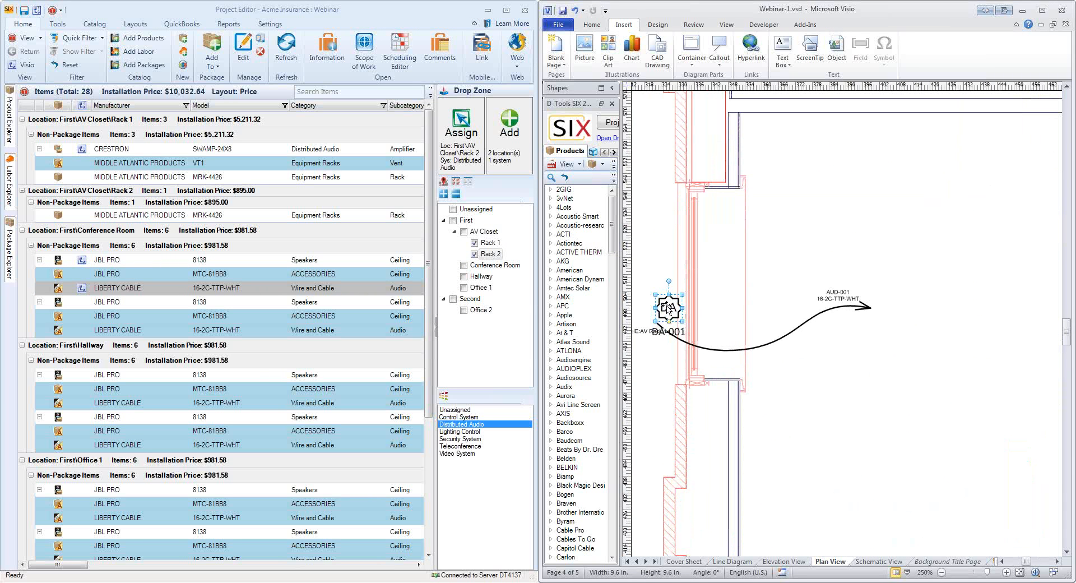
mouse_move(668, 309)
key("Delete")
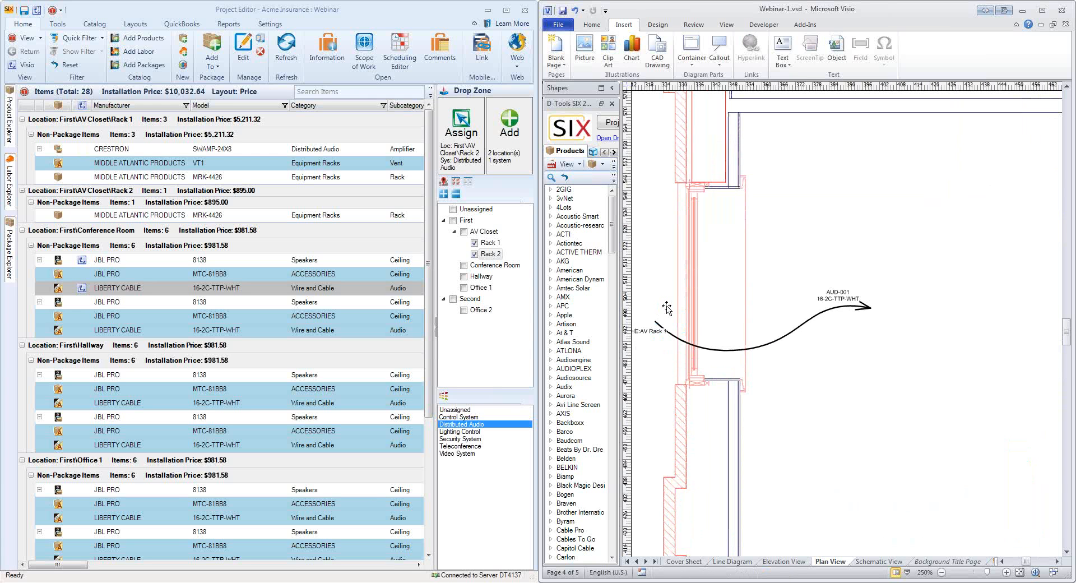
- Move the AUD-001 wire further into the room and attach its arrow end to the SPK-001 speaker
left_click_drag(774, 337, 939, 290)
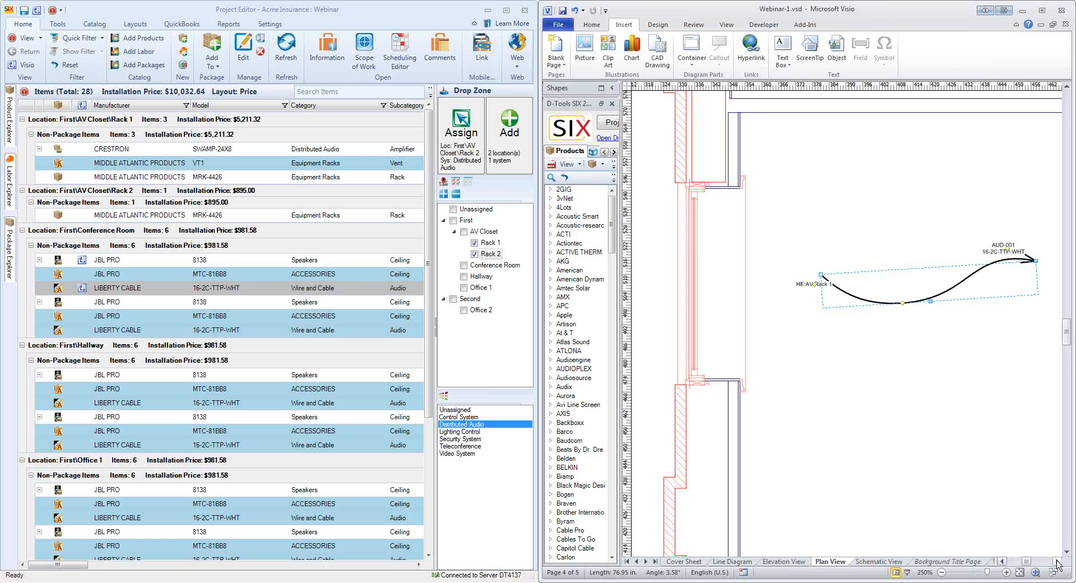
left_click(1057, 563)
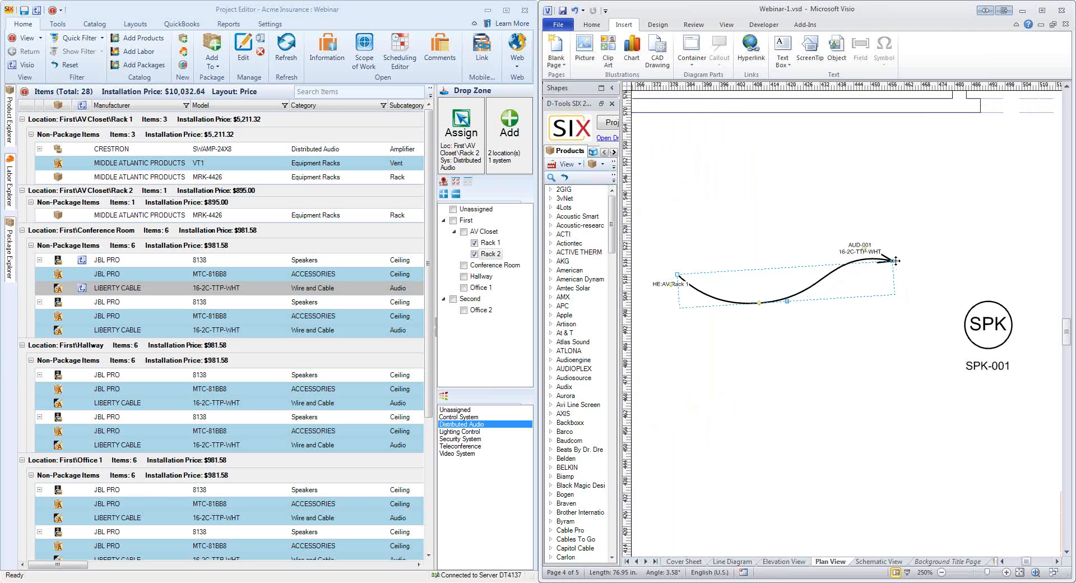
left_click_drag(896, 261, 964, 324)
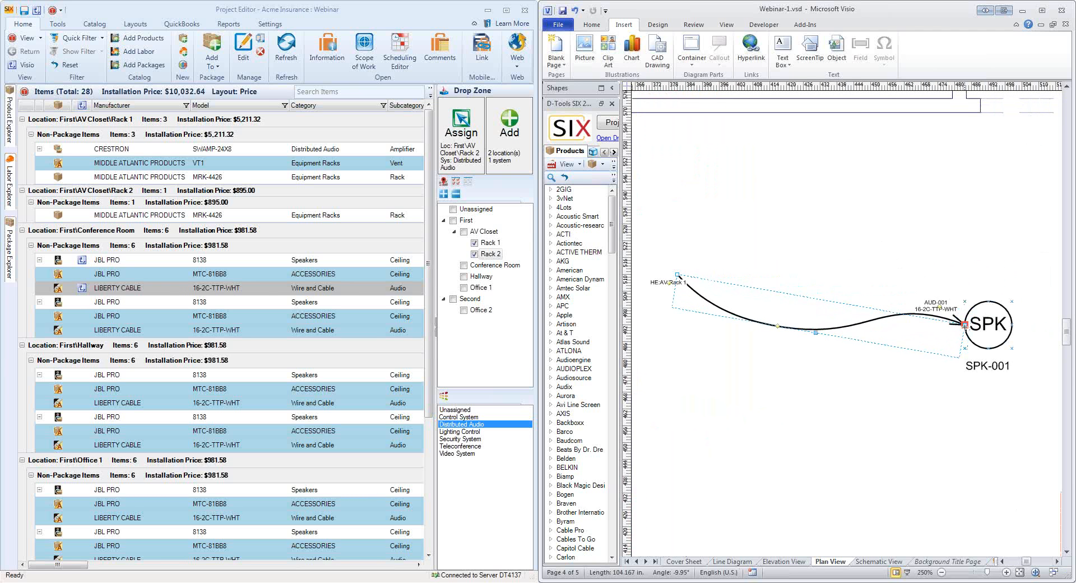
- Check the AUD-001 wire's label details and move its HE:AV Rack 1 label just above the start of the wire
scroll(899, 303, "up", 3)
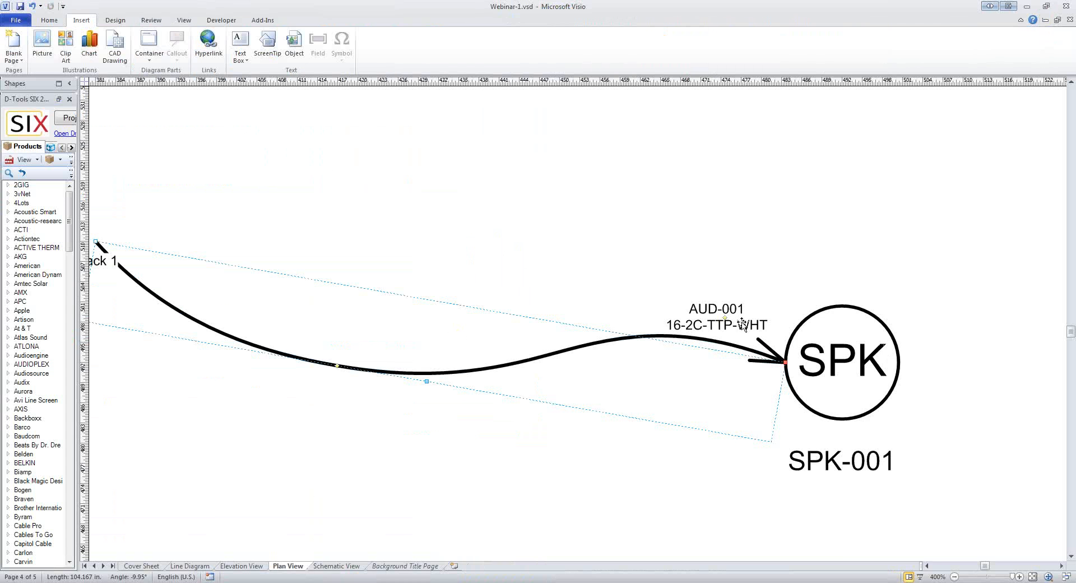
scroll(716, 314, "up", 2)
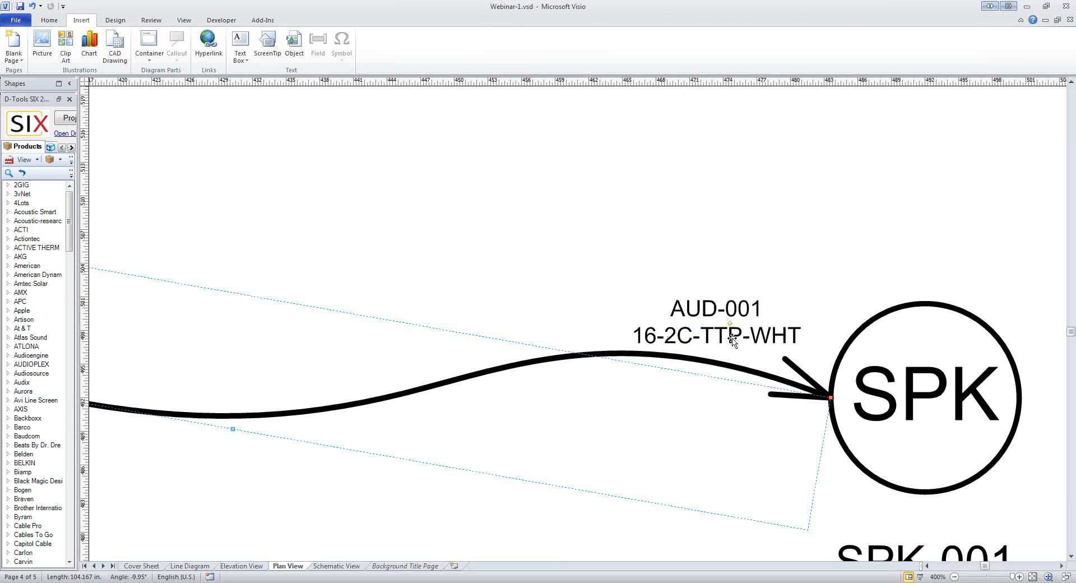
mouse_move(736, 343)
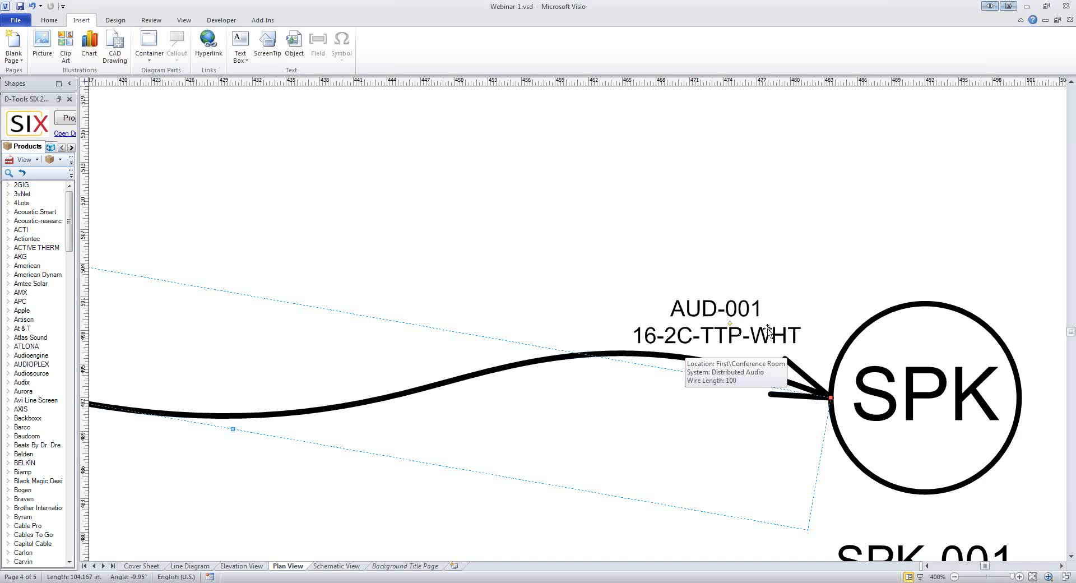
scroll(805, 260, "down", 3)
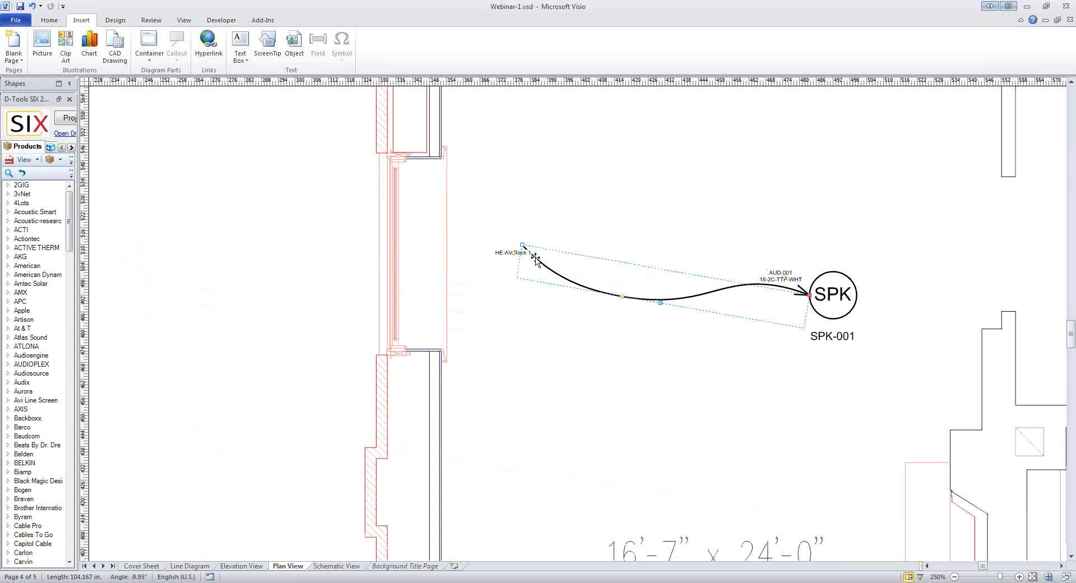
scroll(508, 241, "up", 3)
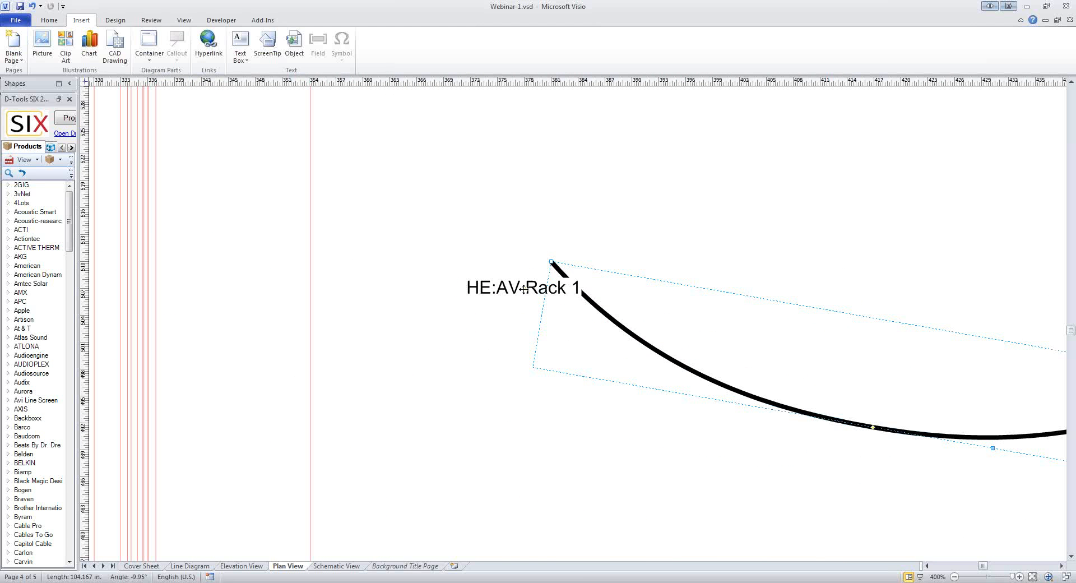
left_click_drag(524, 289, 533, 234)
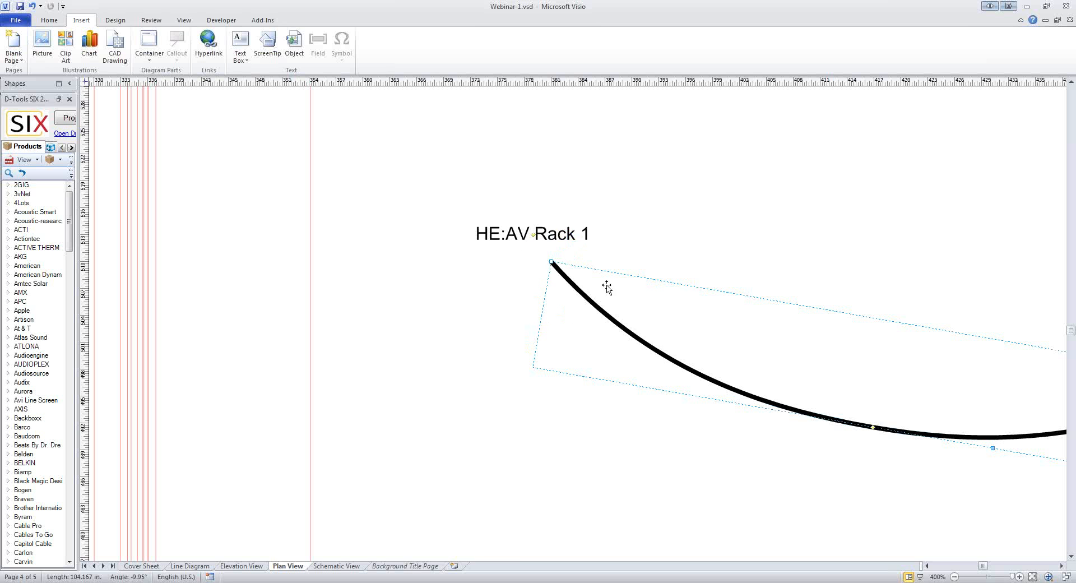
- Color the SPK-001 speaker symbol on the floor plan orange
scroll(787, 311, "down", 1)
scroll(779, 325, "down", 1)
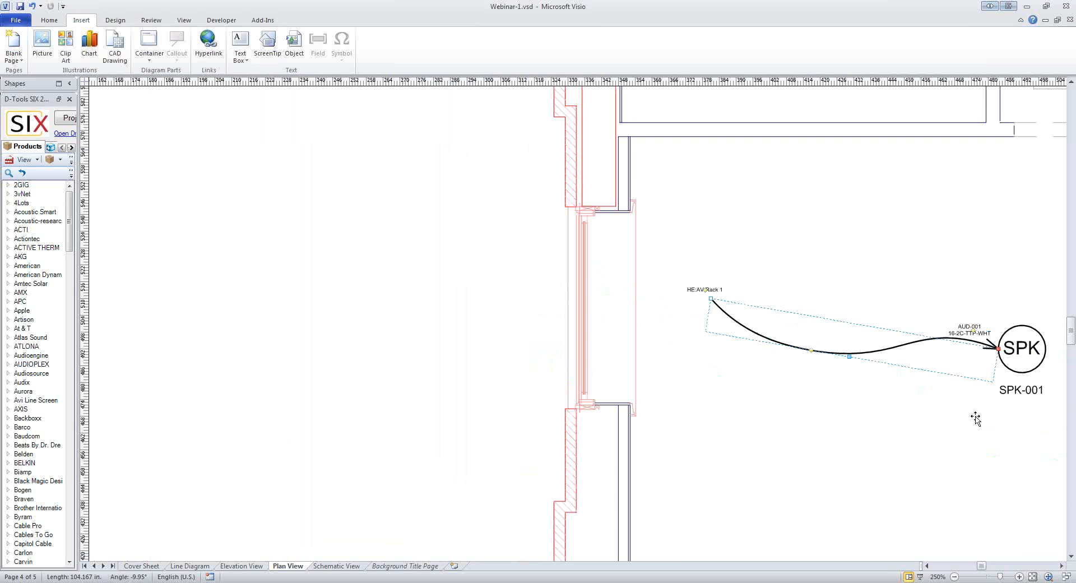
scroll(1021, 383, "up", 1)
scroll(1048, 381, "up", 1)
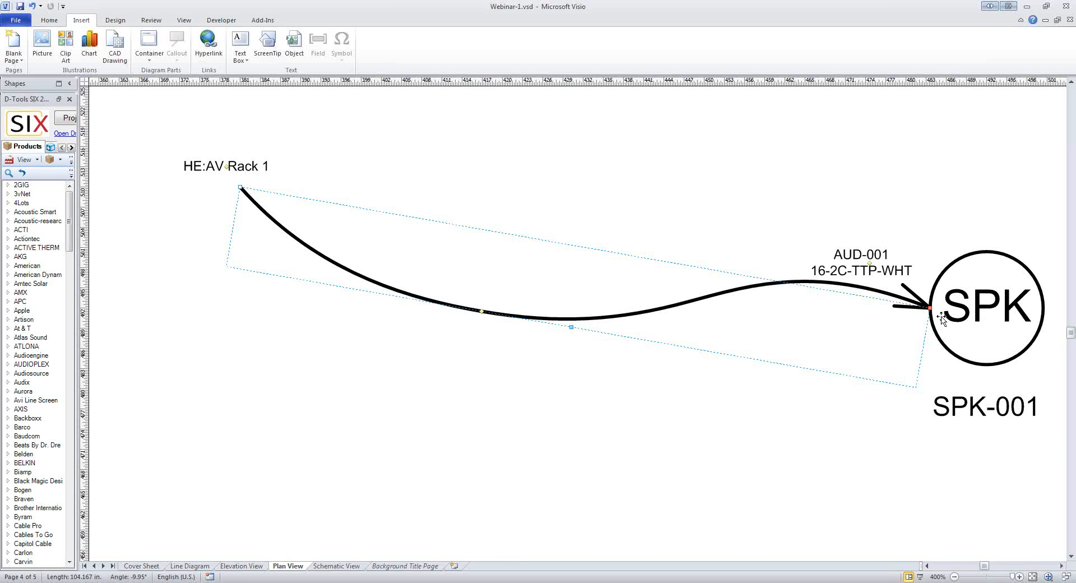
left_click(998, 306)
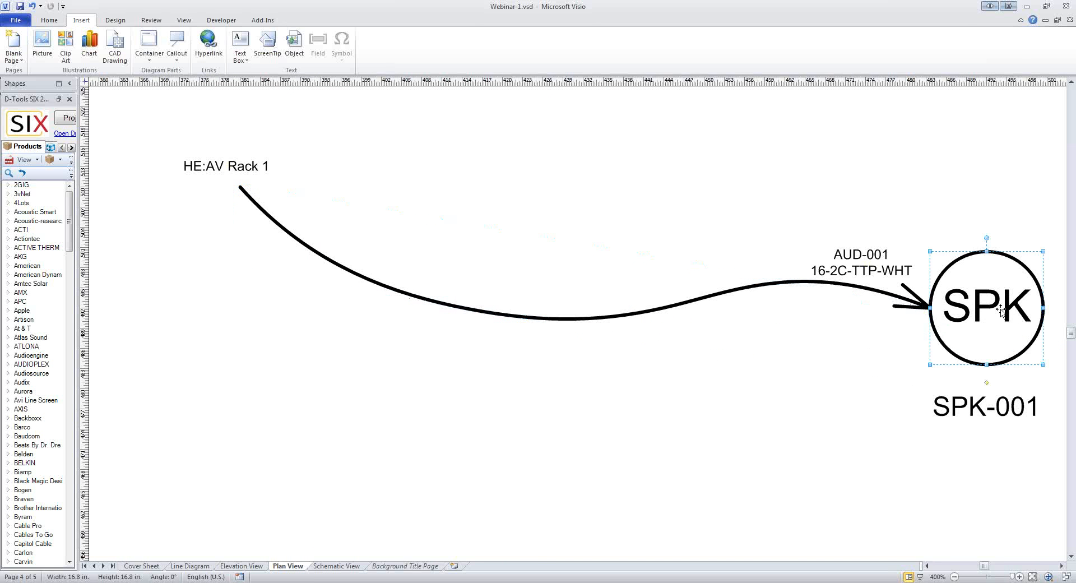
mouse_move(991, 303)
right_click(990, 304)
mouse_move(956, 350)
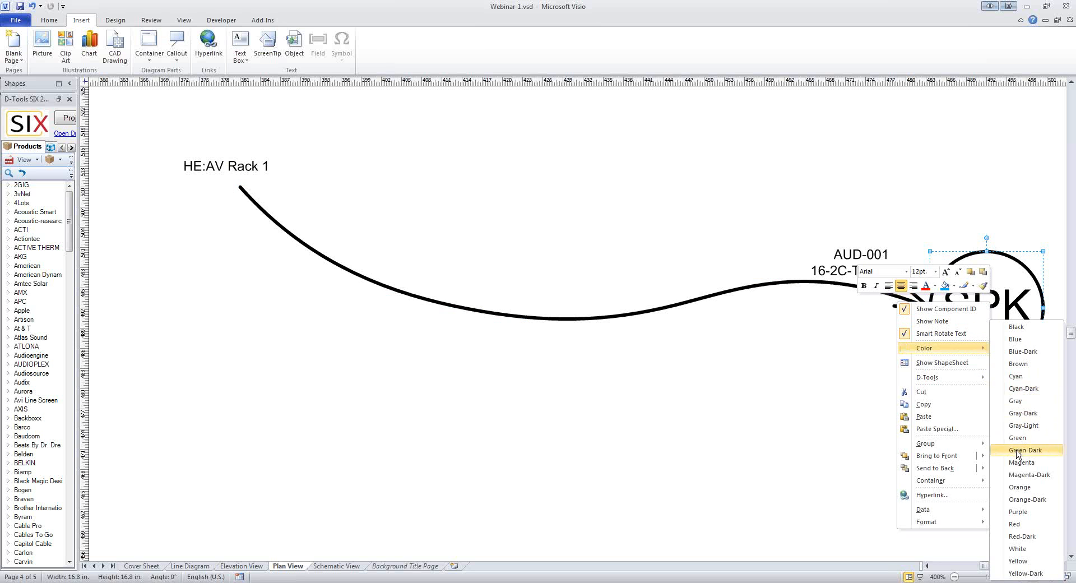
left_click(998, 486)
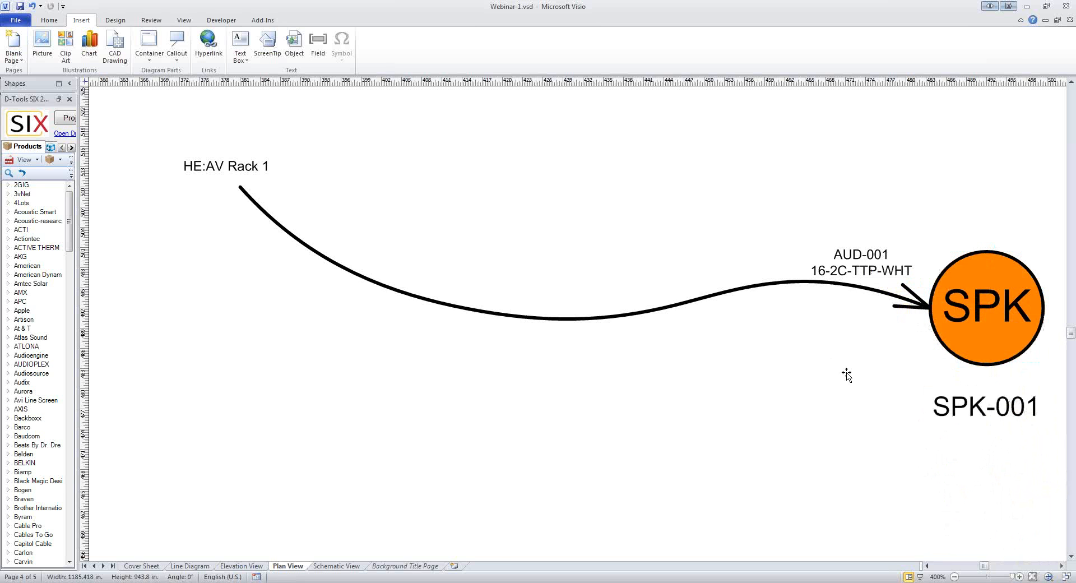
- Move the SPK-001 speaker up and to the left within the room, keeping the AUD-001 wire attached
scroll(844, 370, "down", 2)
left_click(912, 356)
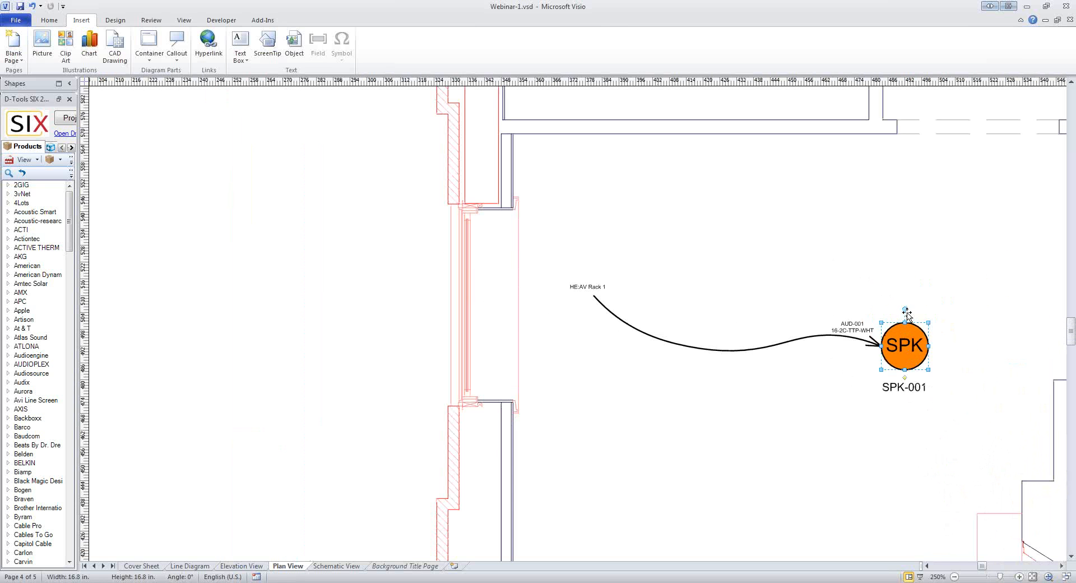
left_click_drag(905, 309, 834, 238)
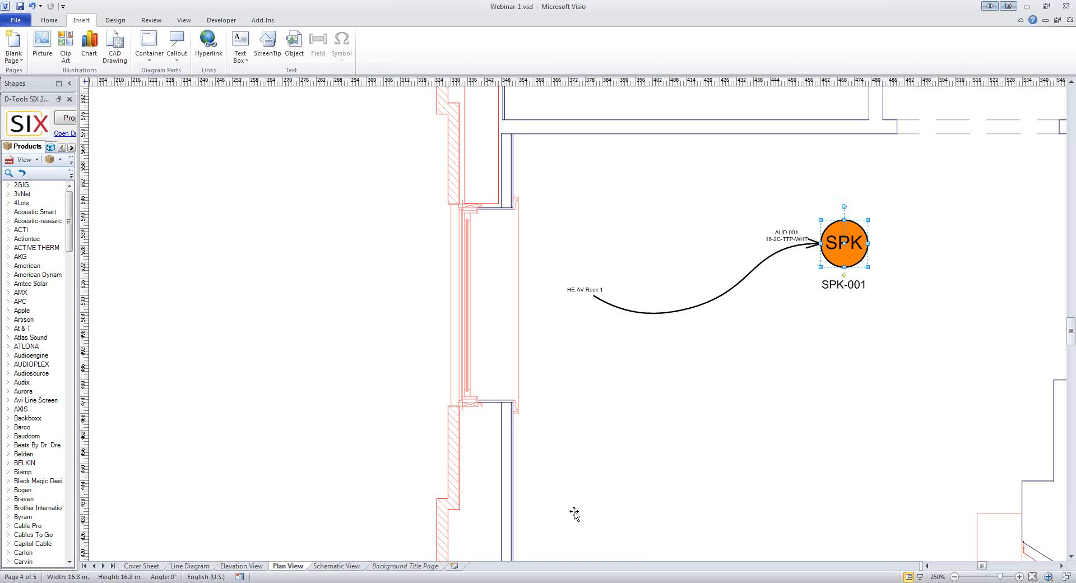
- On the Schematic View page, place the SWAMP-24X8 amplifier and connect the Conference Room AUD-001 wire to its SPEAKER R 5 output
left_click(336, 566)
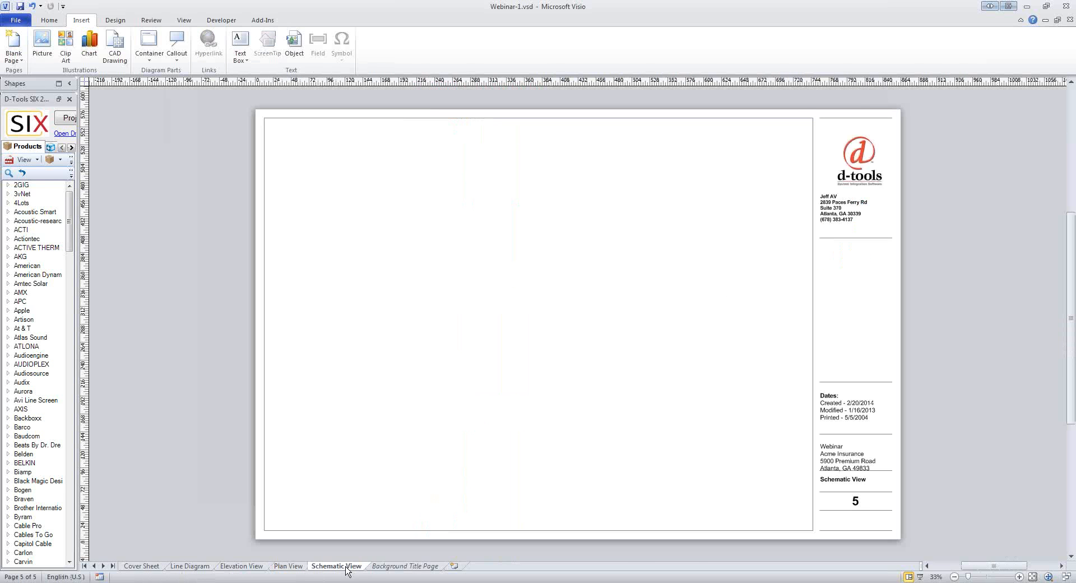
key("super+Right")
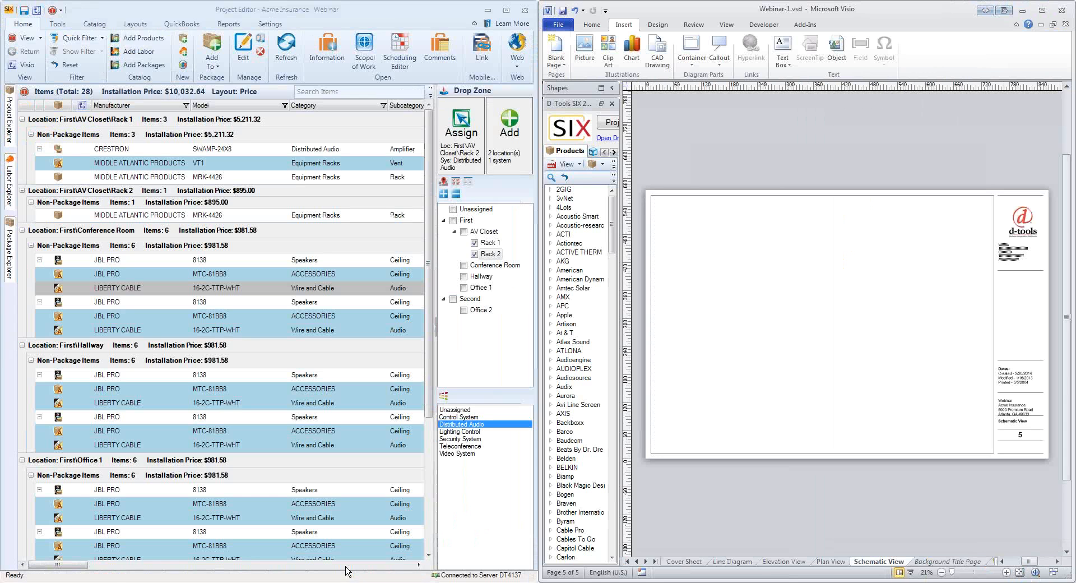
left_click(184, 153)
left_click_drag(185, 152, 741, 354)
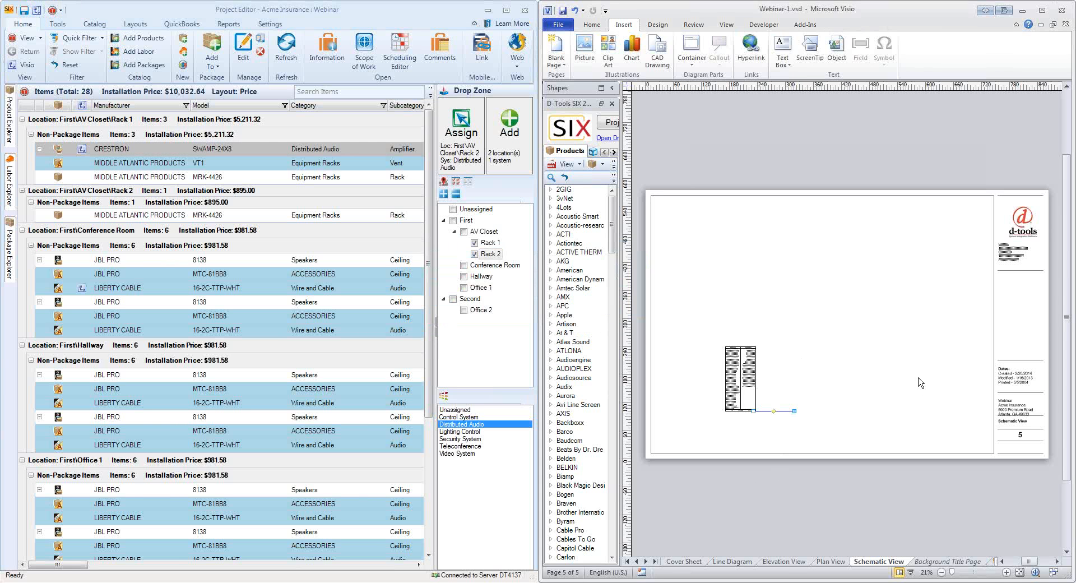
left_click_drag(771, 411, 773, 379)
scroll(773, 379, "up", 5)
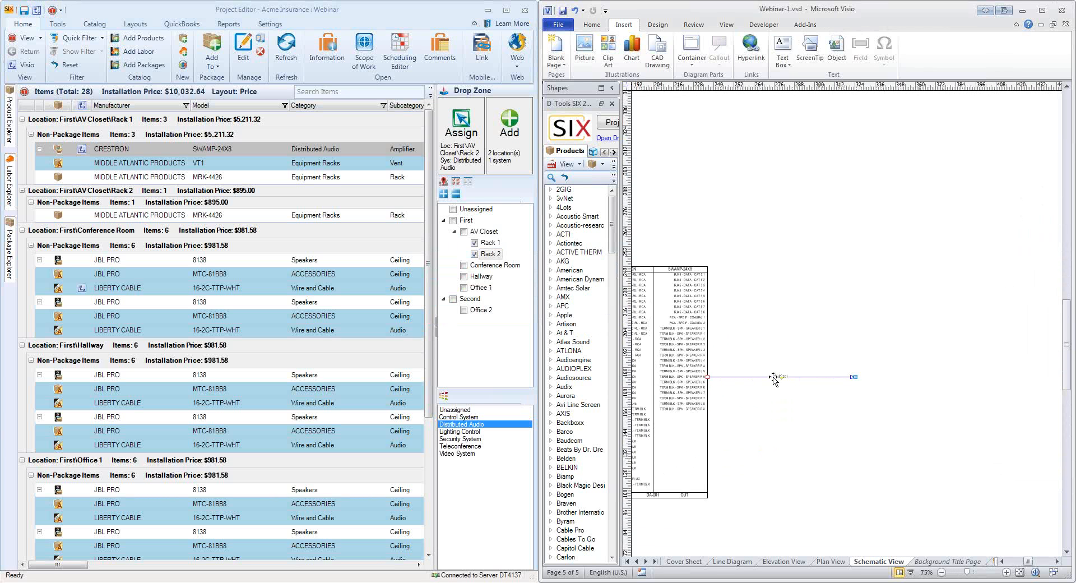
- Place the first Conference Room JBL PRO 8138 speaker on the schematic and connect its input to the arrow end of wire AUD-001
left_click(224, 262)
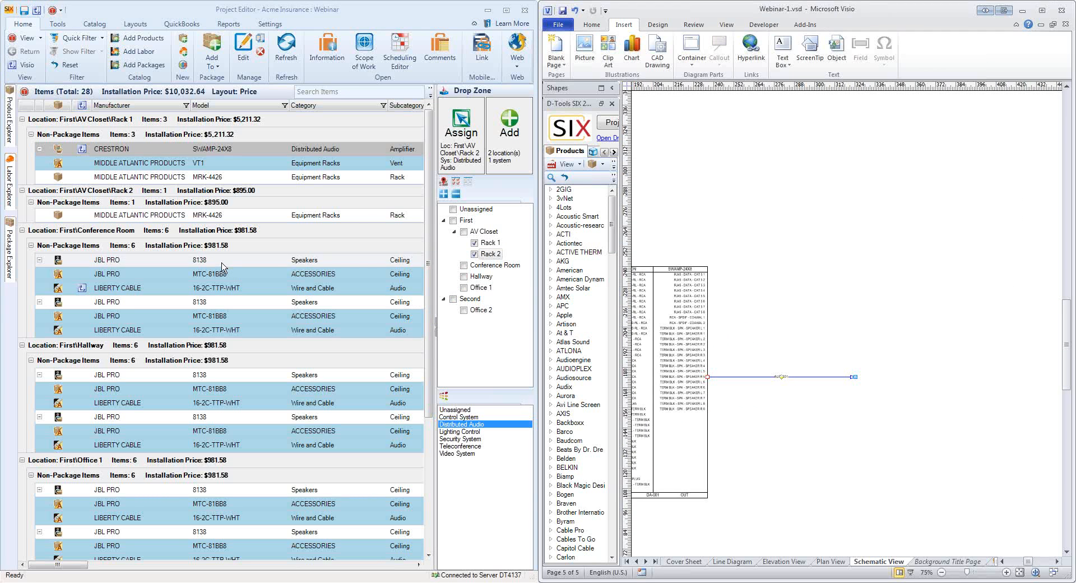
left_click_drag(222, 267, 947, 381)
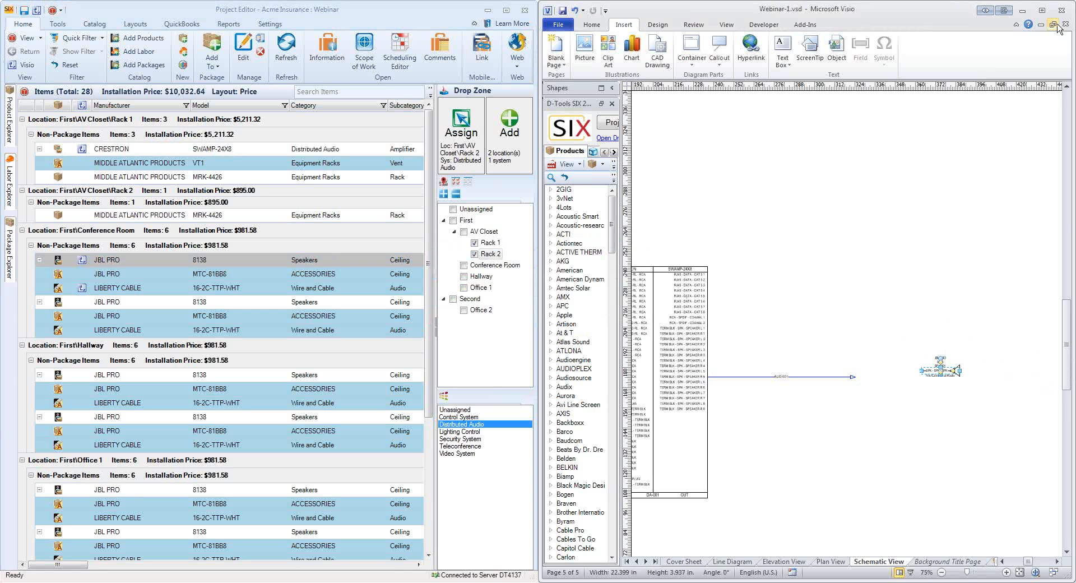
left_click(1042, 10)
scroll(644, 404, "up", 5)
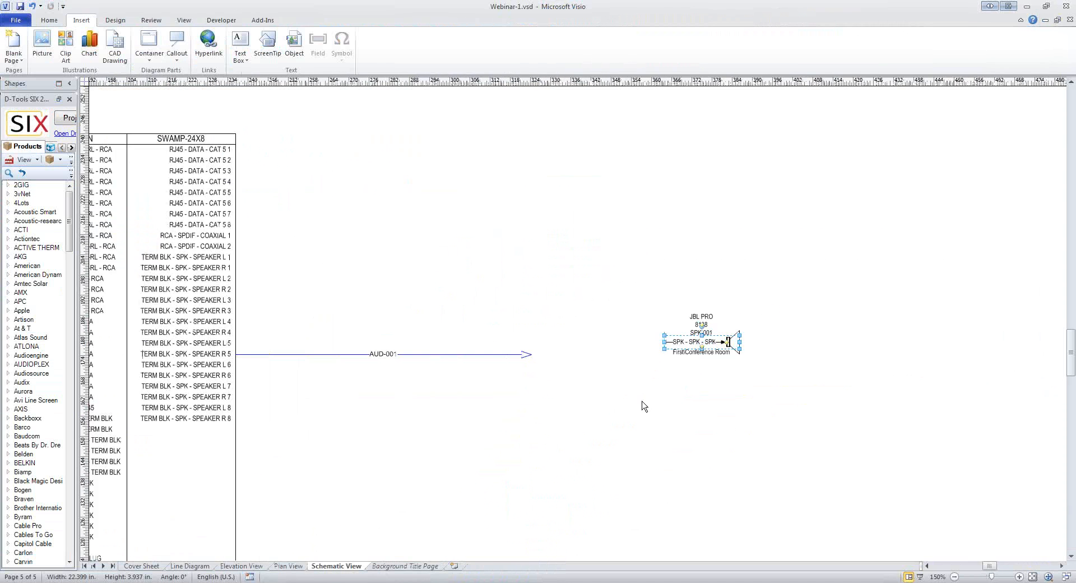
left_click_drag(716, 304, 495, 325)
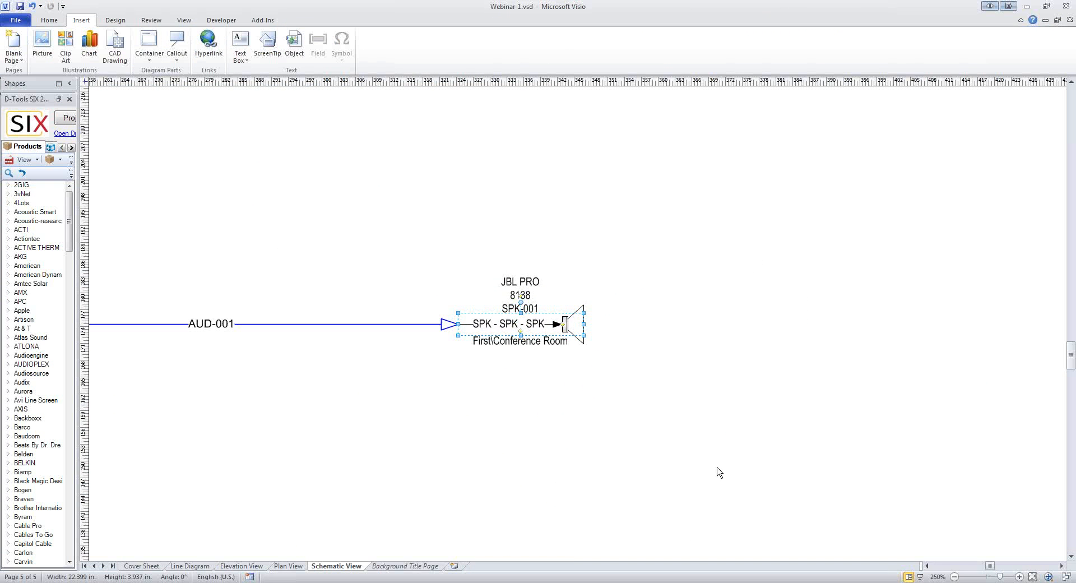
left_click(459, 371)
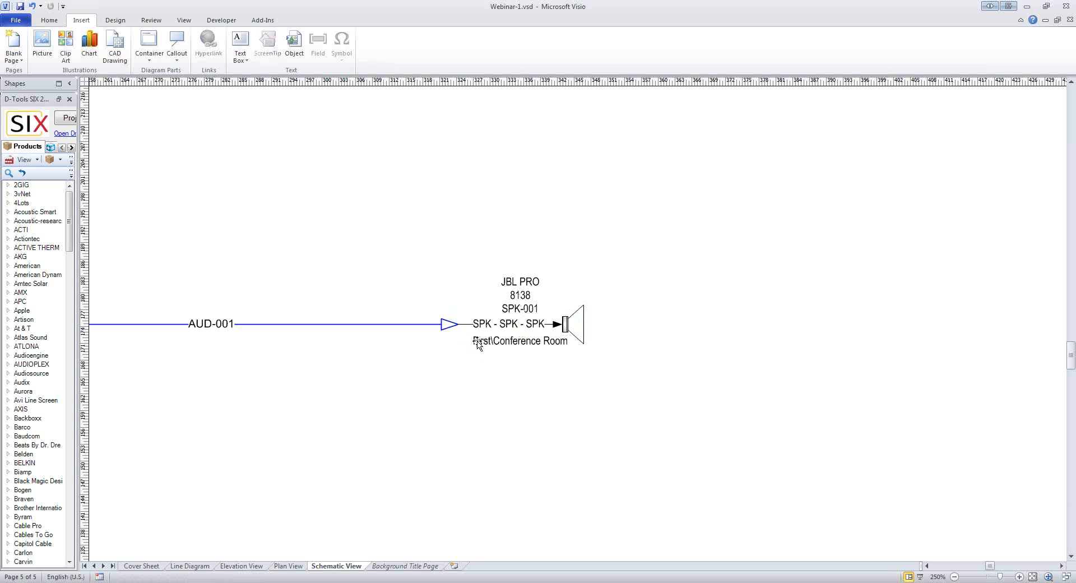
- Reposition the SPK-001 speaker above the level of the amplifier's SPEAKER R 5 output, keeping wire AUD-001 connected
left_click_drag(517, 321, 536, 233)
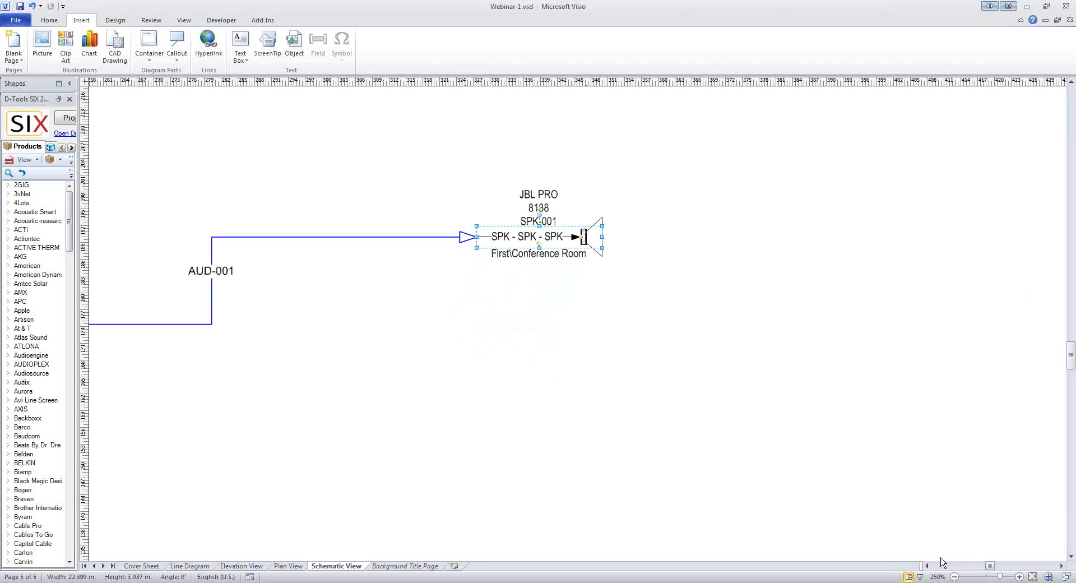
left_click(926, 566)
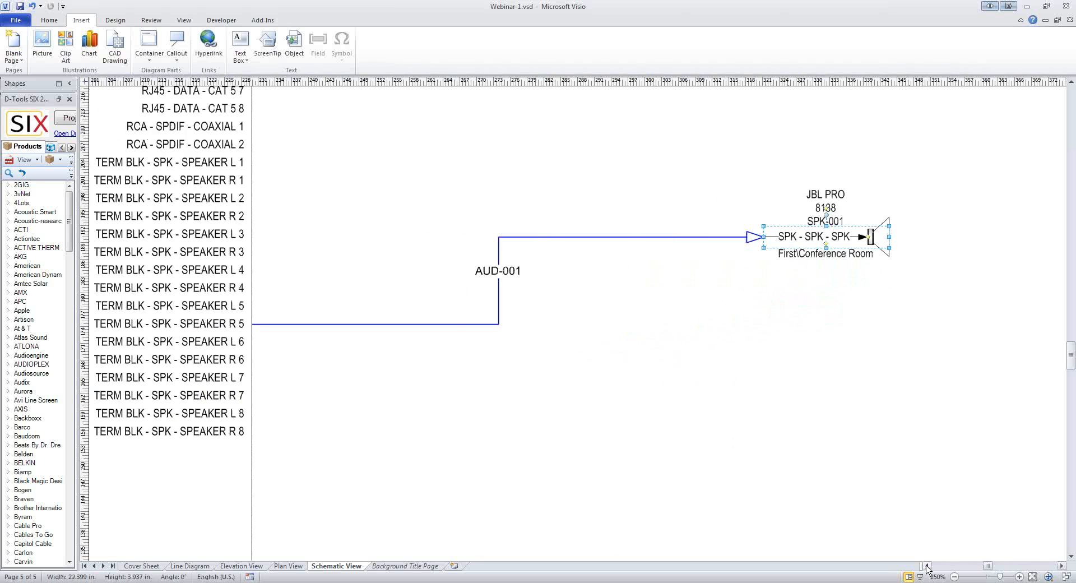
left_click(926, 566)
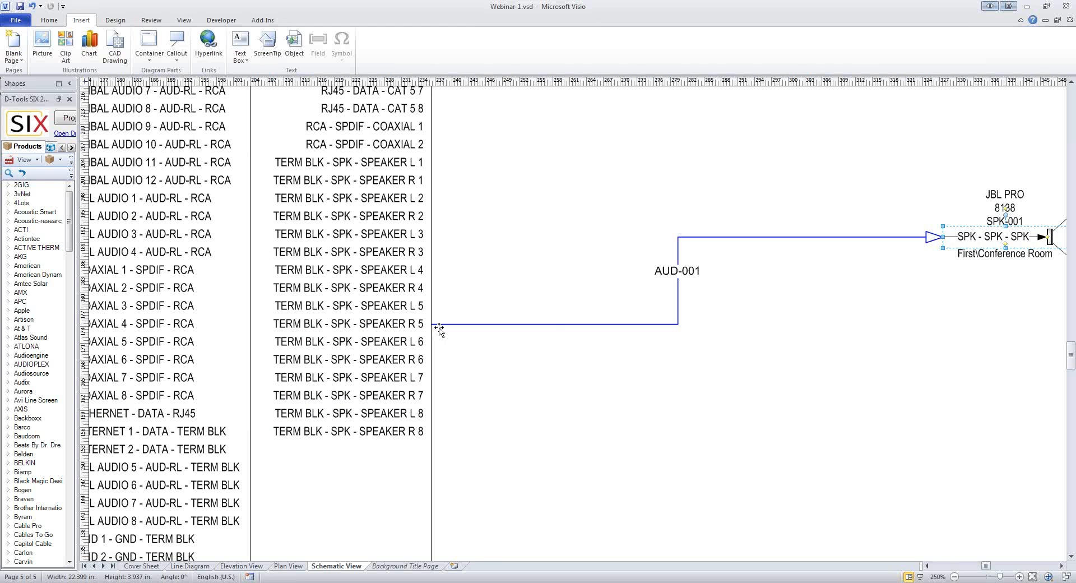
mouse_move(432, 324)
left_mouse_down()
mouse_move(431, 235)
mouse_move(431, 324)
left_mouse_up()
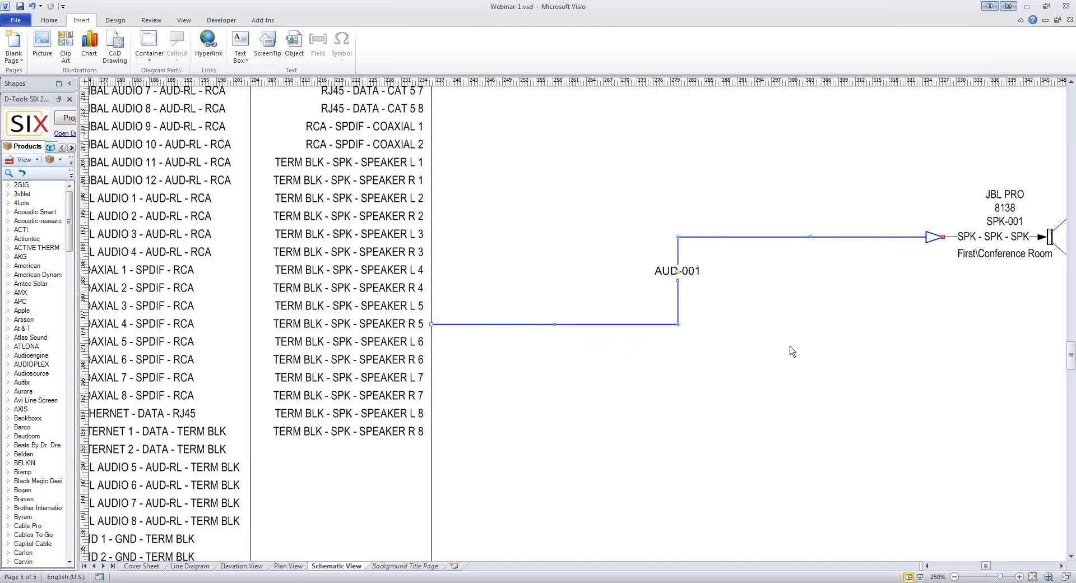
left_click_drag(987, 237, 932, 196)
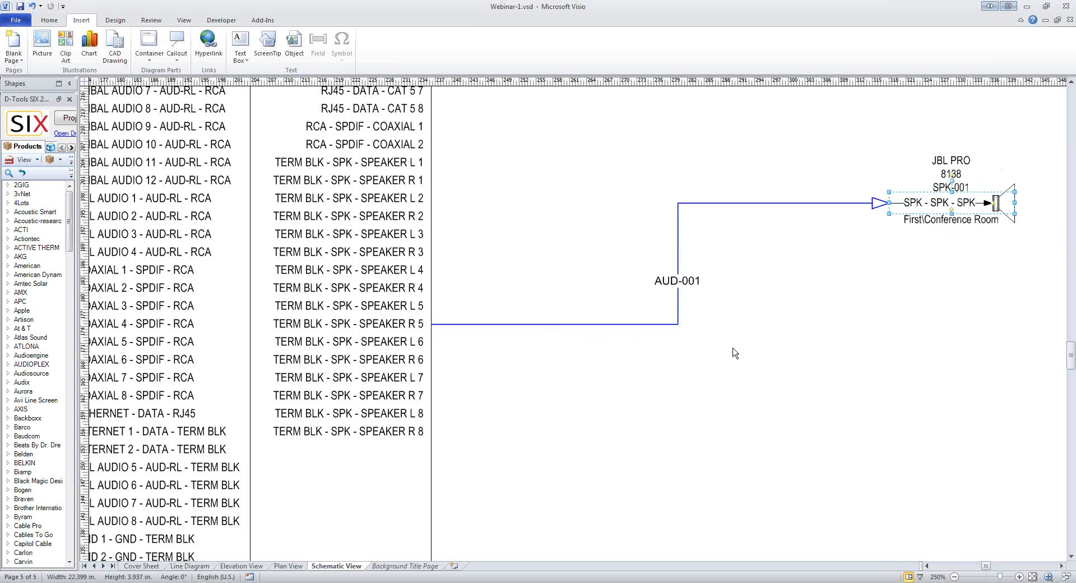
- Set wire AUD-001 to show all of its text along the connector
scroll(735, 355, "down", 2)
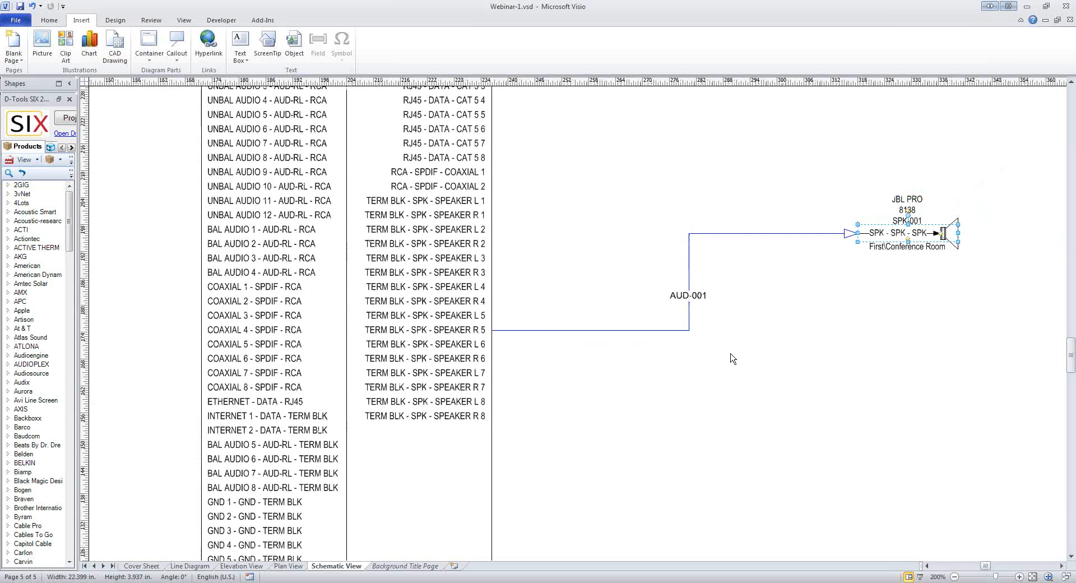
scroll(733, 357, "up", 1)
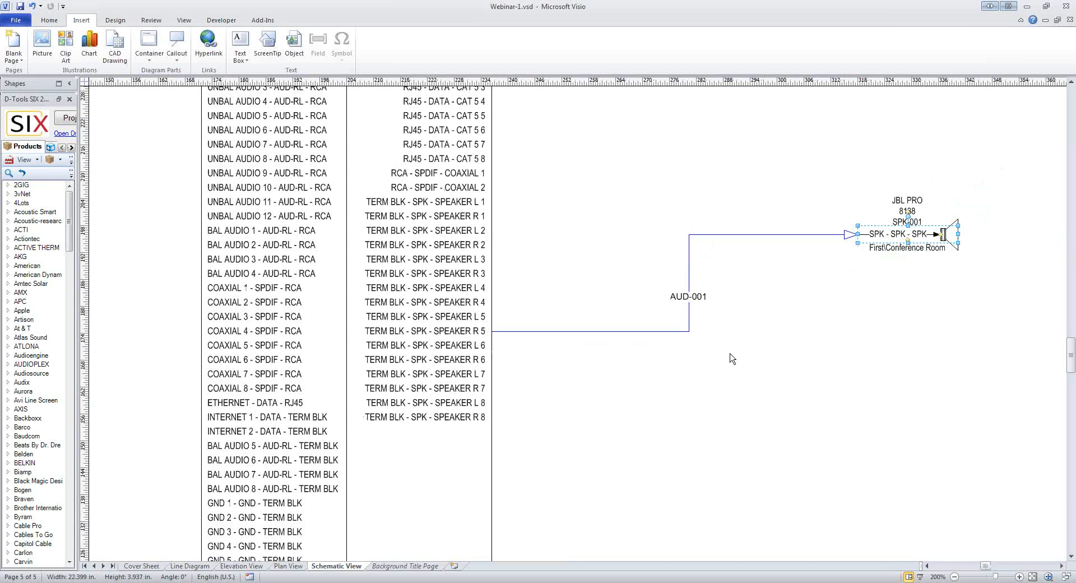
left_click(688, 329)
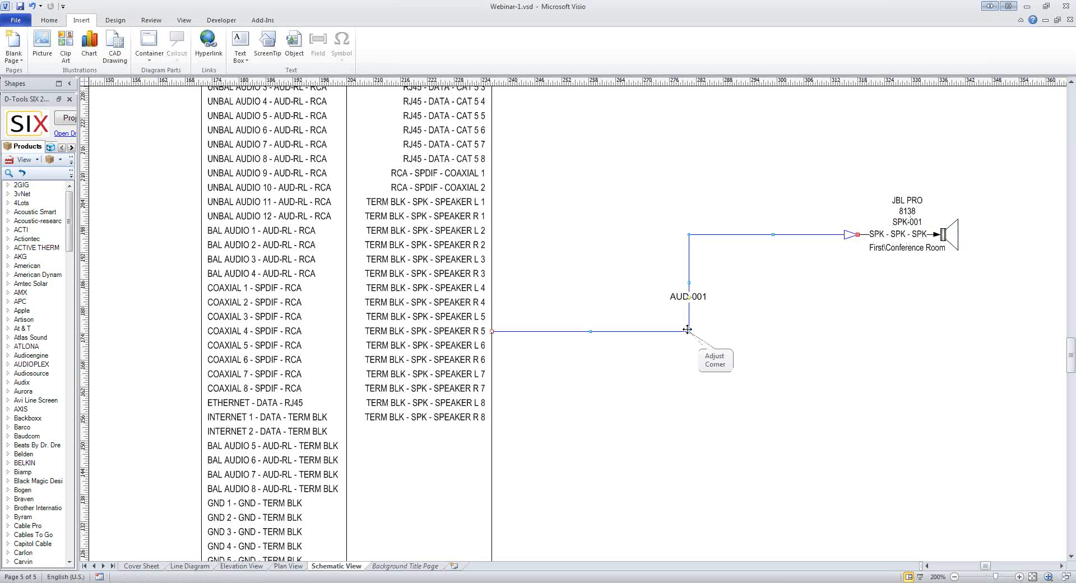
right_click(688, 330)
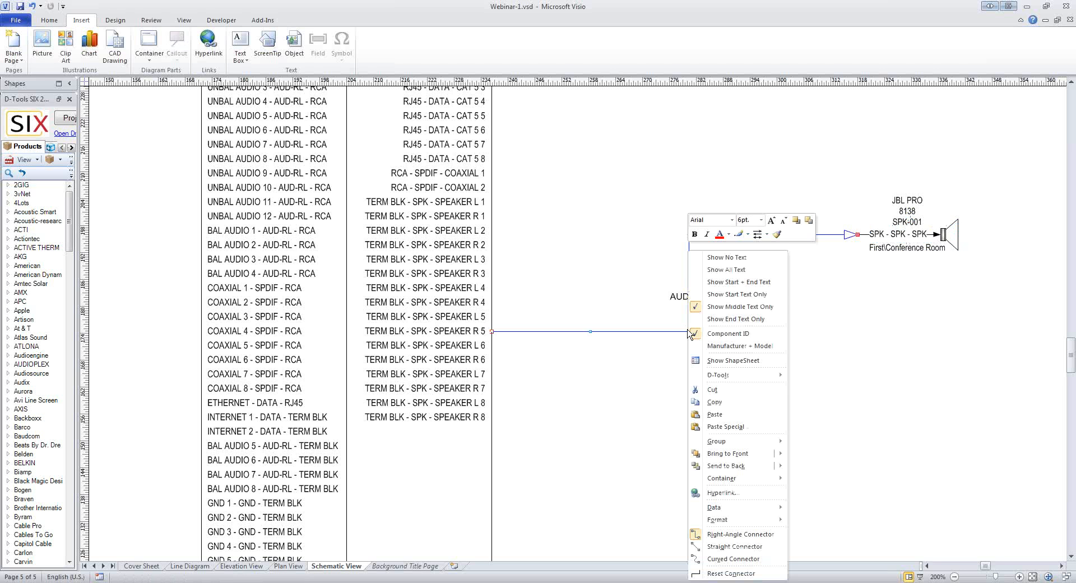
left_click(725, 281)
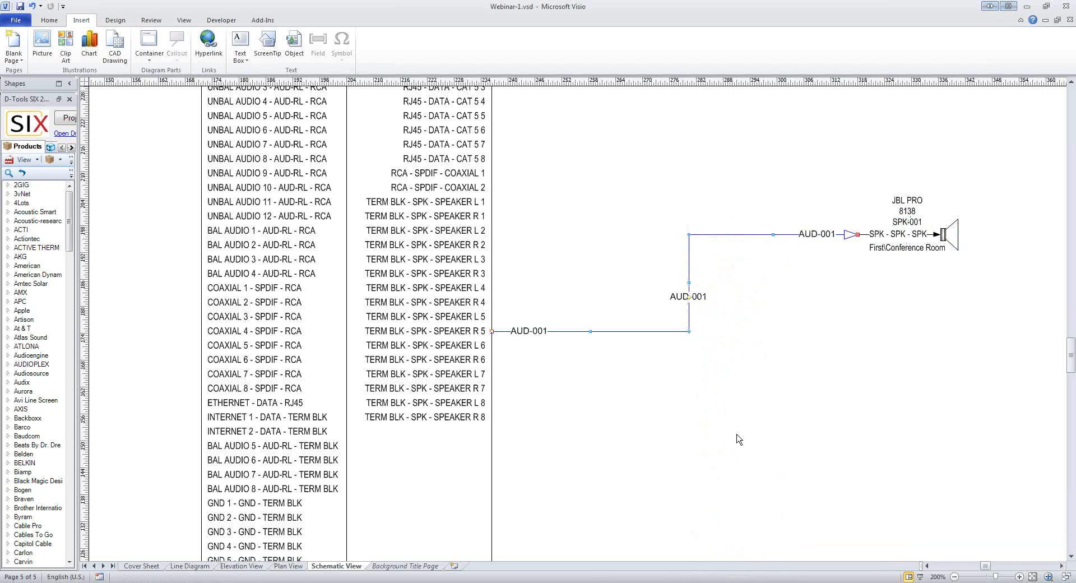
- Switch the middle text of wire AUD-001 from the component ID to the manufacturer and model
right_click(688, 323)
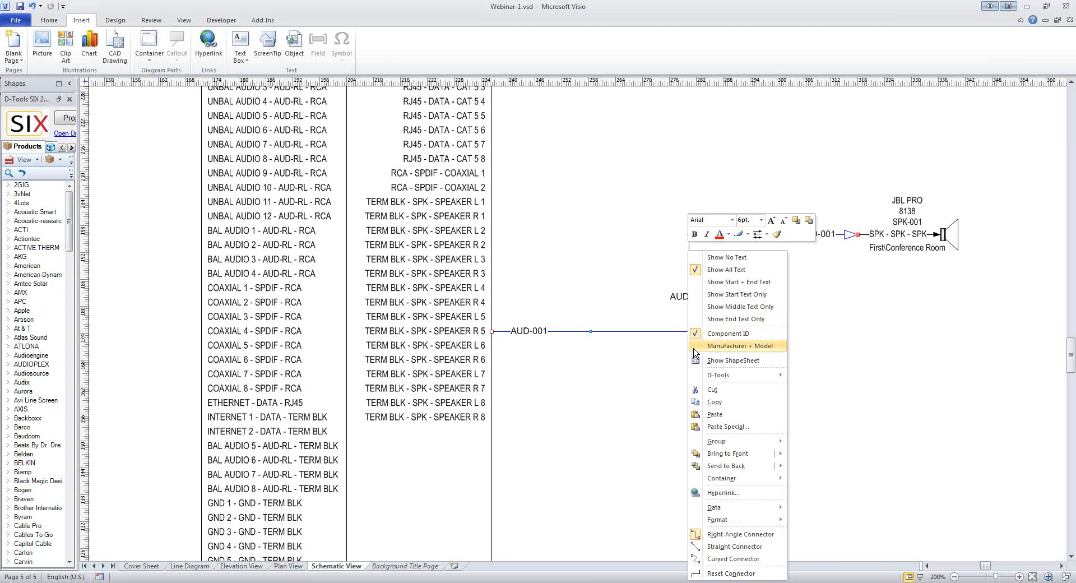
left_click(699, 348)
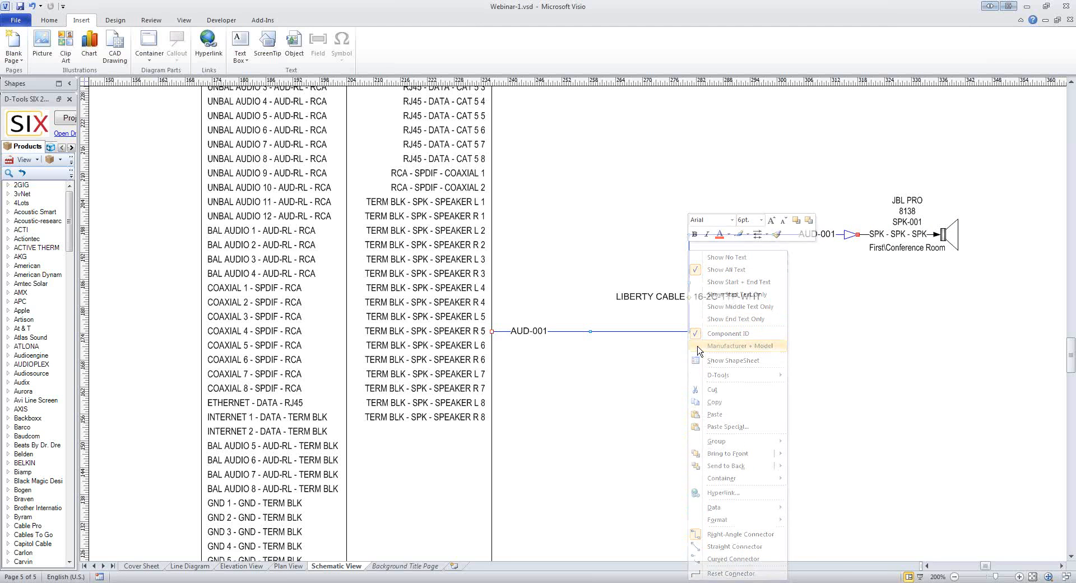
left_click(730, 411)
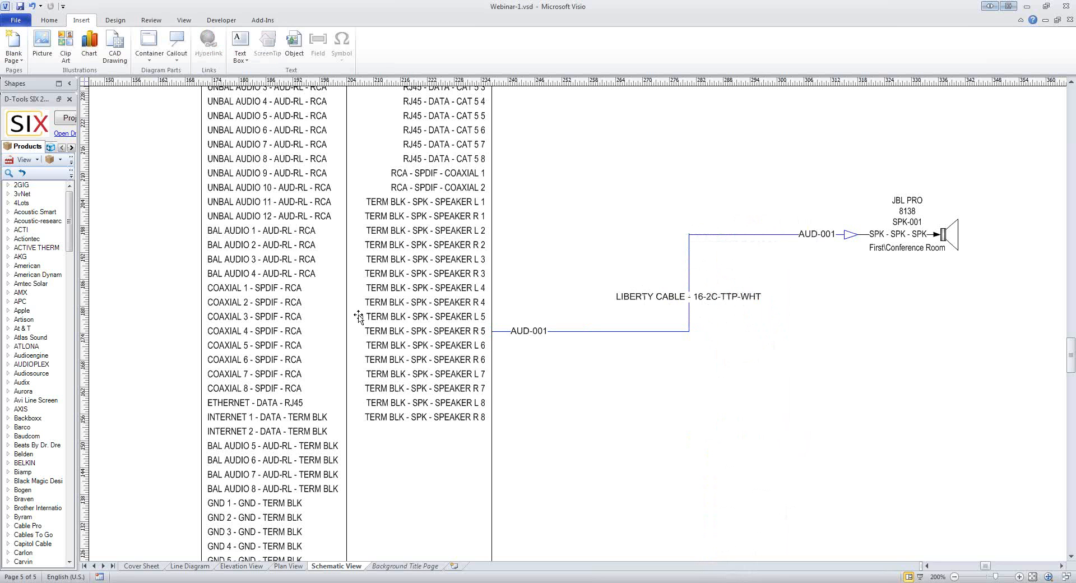
- Limit the SWAMP-24X8 amplifier to its connected terminals and move its block down to about the SPK-001 speaker's level
scroll(389, 306, "down", 2)
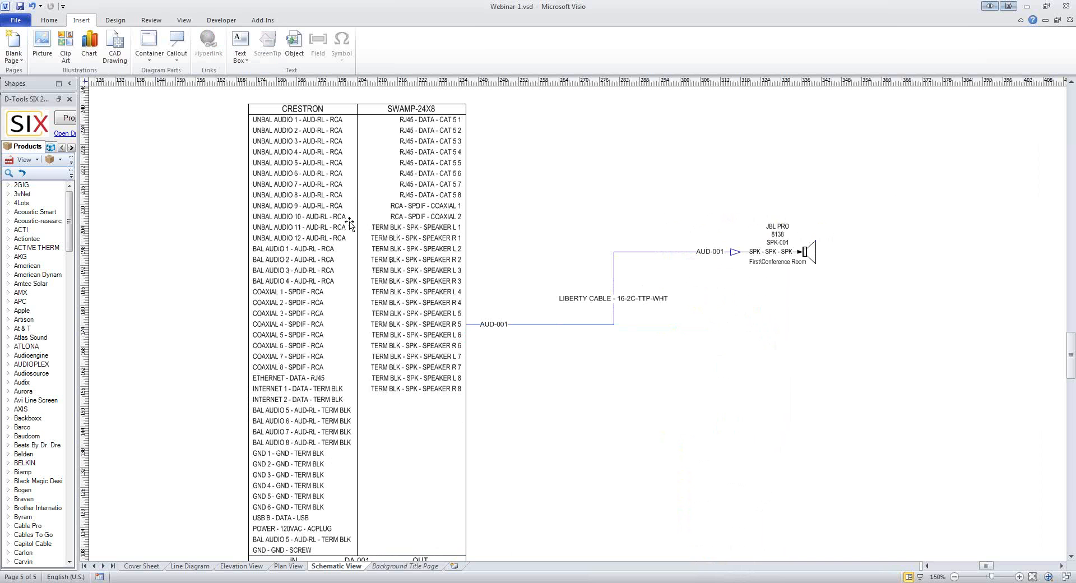
right_click(401, 310)
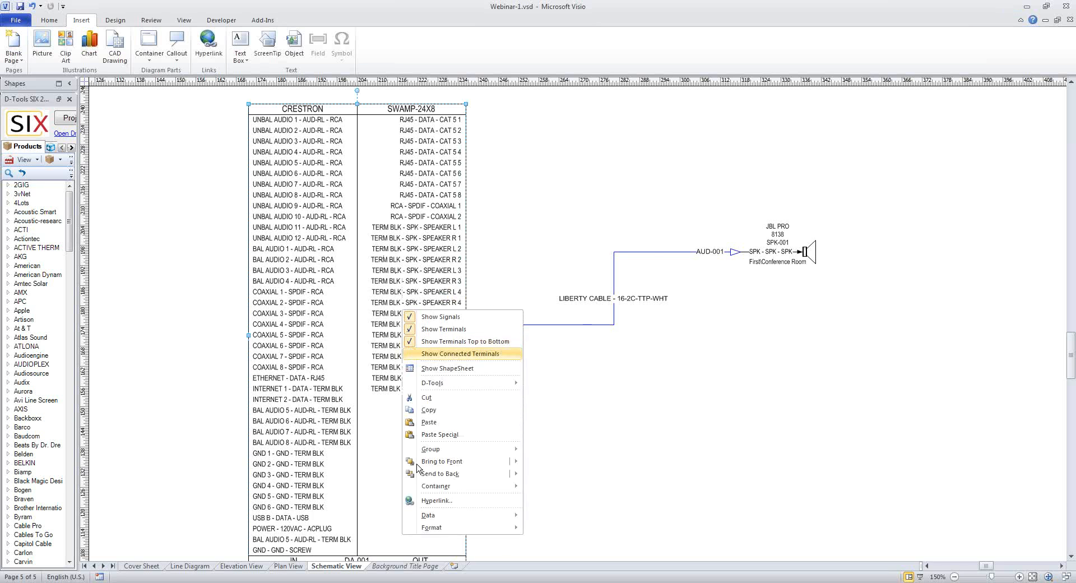
left_click(412, 359)
left_click_drag(397, 129, 384, 268)
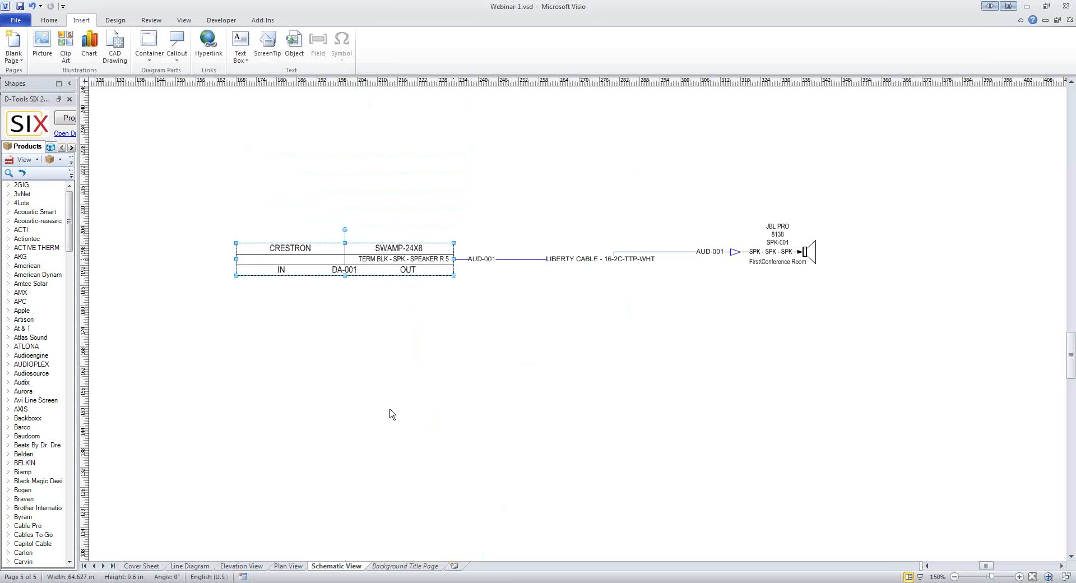
- Turn off Show Connected Terminals on the SWAMP-24X8 amplifier so that it lists all its terminals
scroll(365, 261, "up", 1)
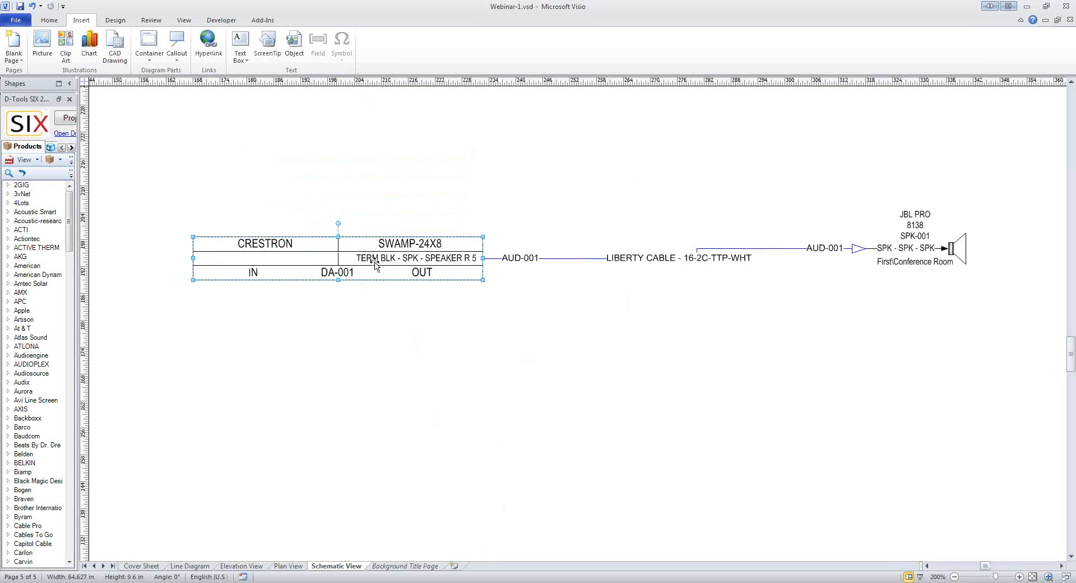
right_click(375, 263)
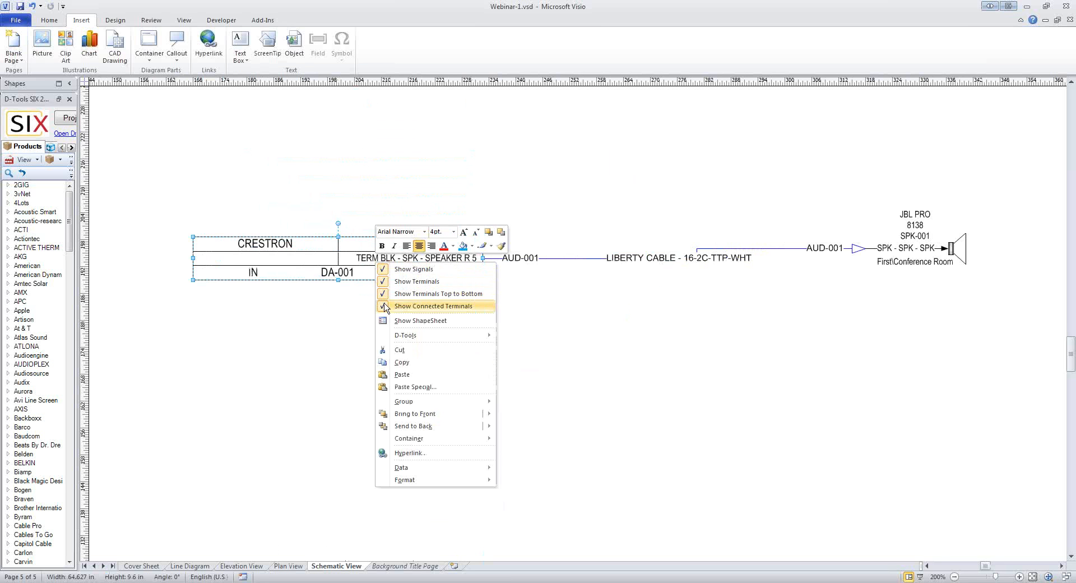
left_click(423, 306)
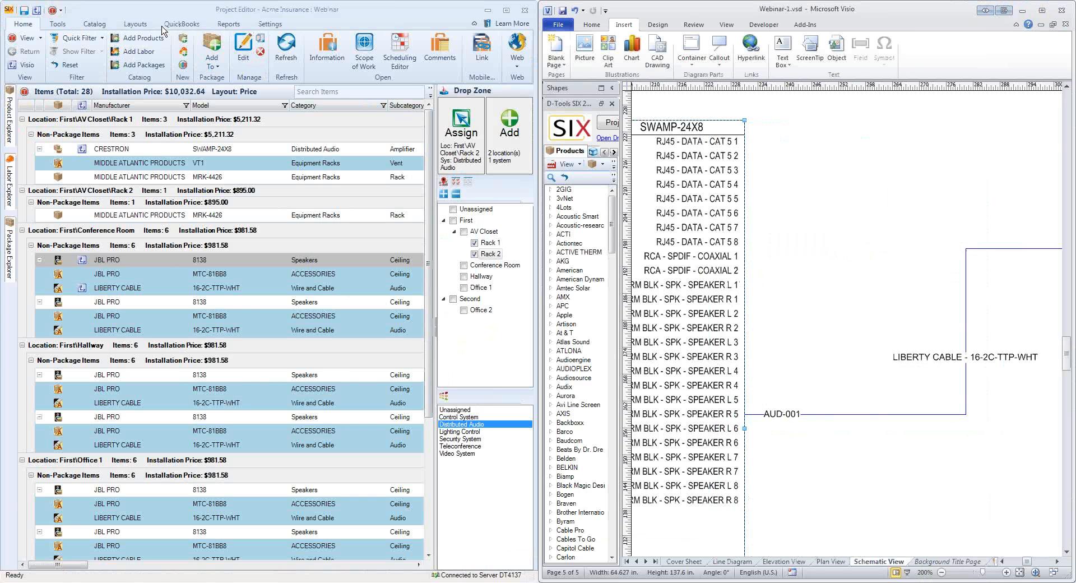
- In the D-Tools SIX Project Editor, run the Wire Connections report By Wire Number, examine it at 150 %, and close it
left_click(229, 24)
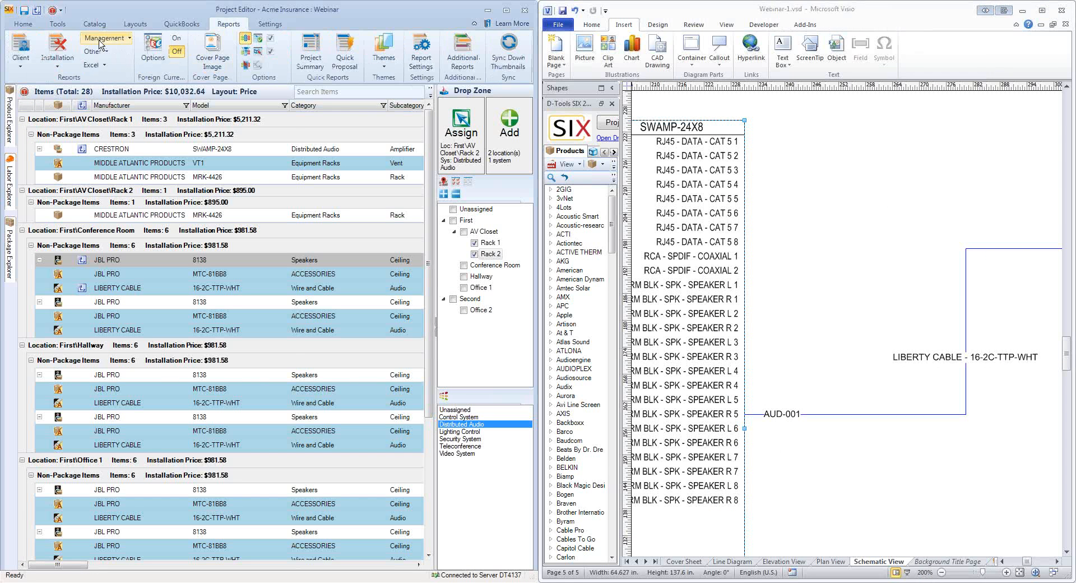
left_click(62, 65)
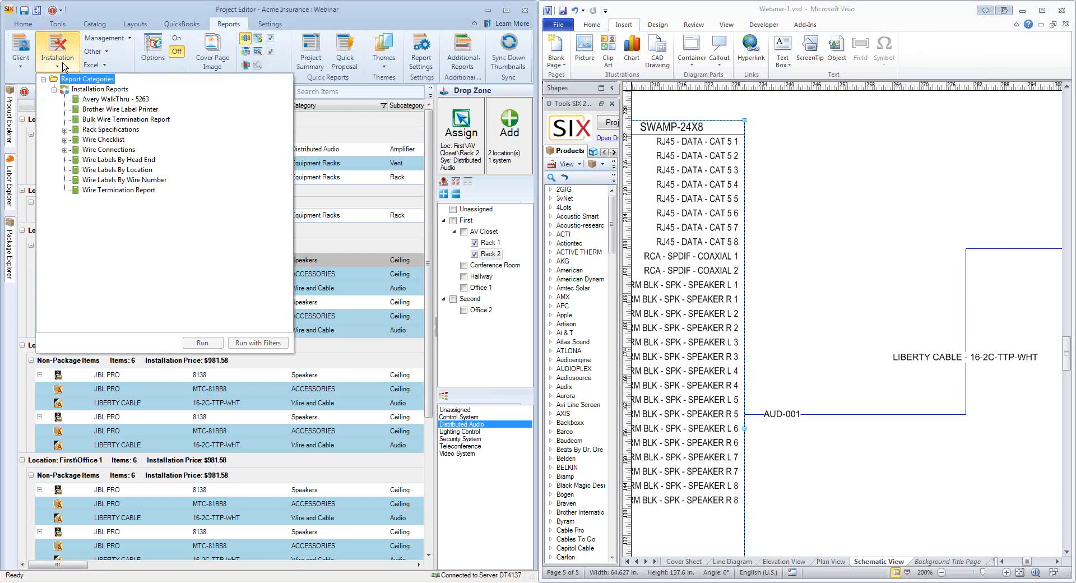
left_click(65, 149)
left_click(106, 170)
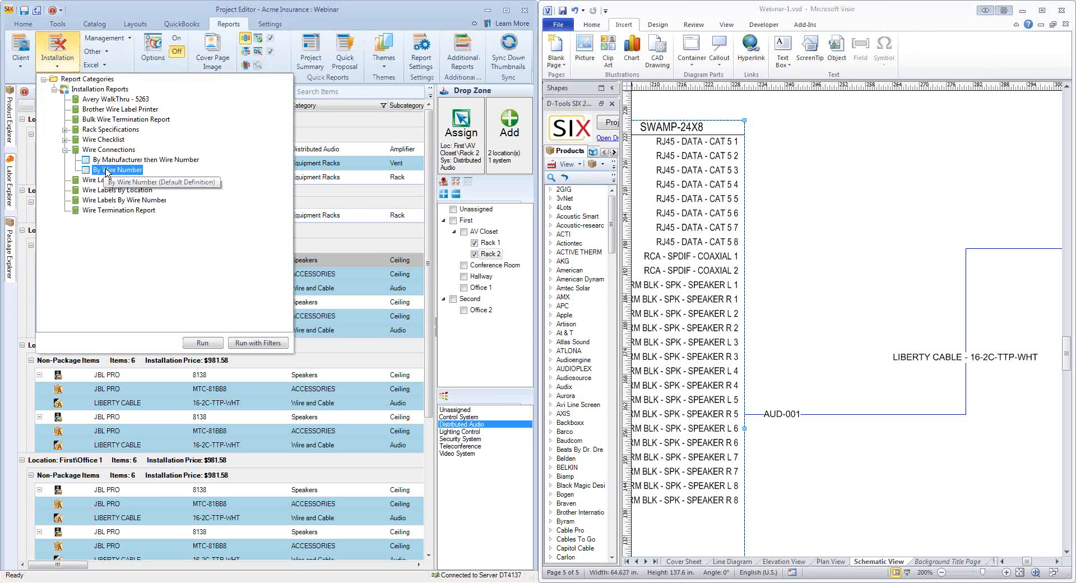
double_click(107, 170)
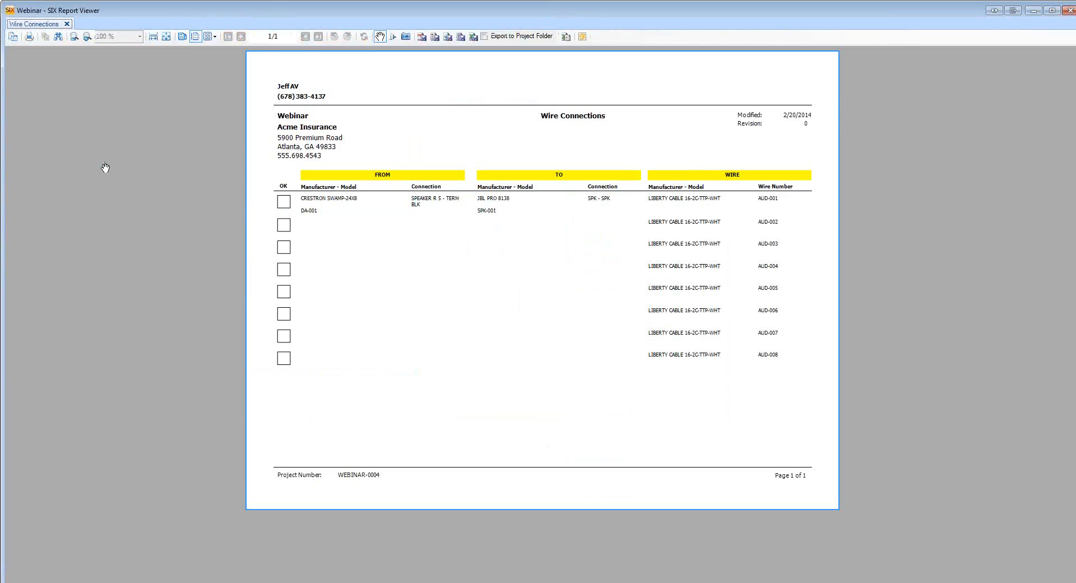
left_click(87, 36)
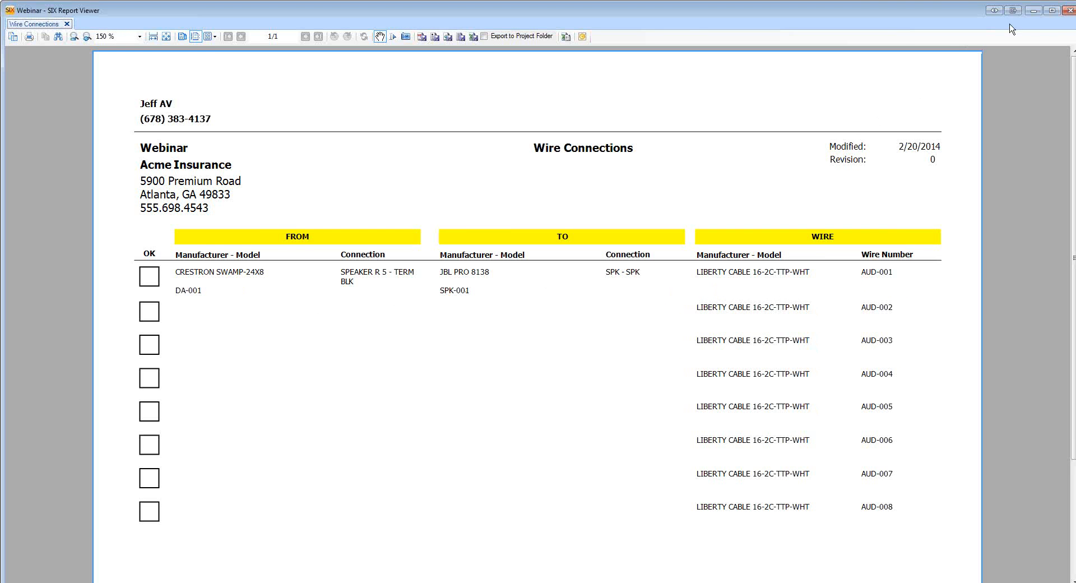
left_click(1068, 11)
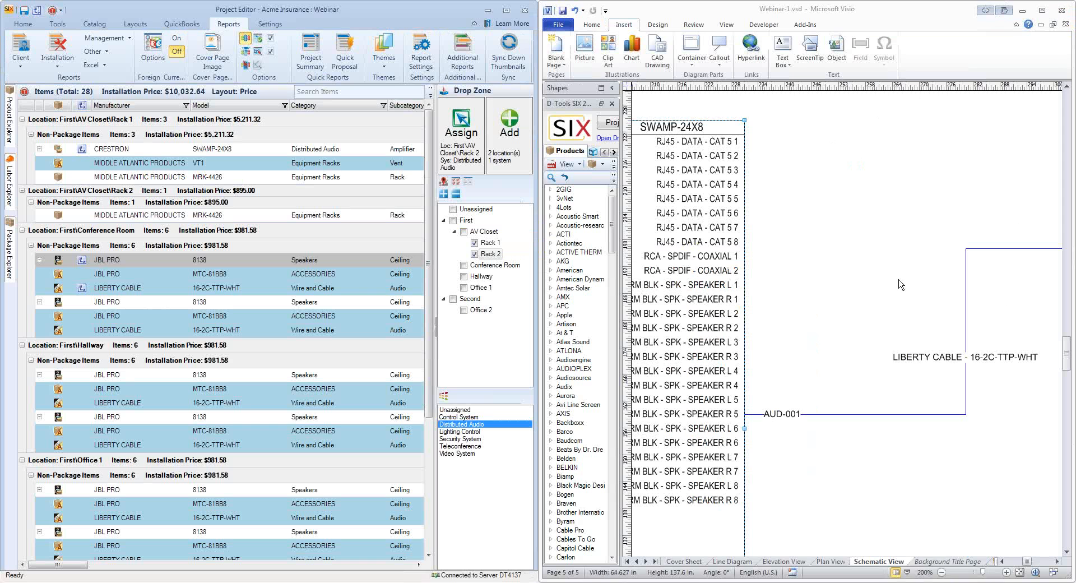
- Open the SWAMP-24X8 amplifier's product record from the Visio schematic to examine it, and close the record
scroll(814, 314, "down", 1)
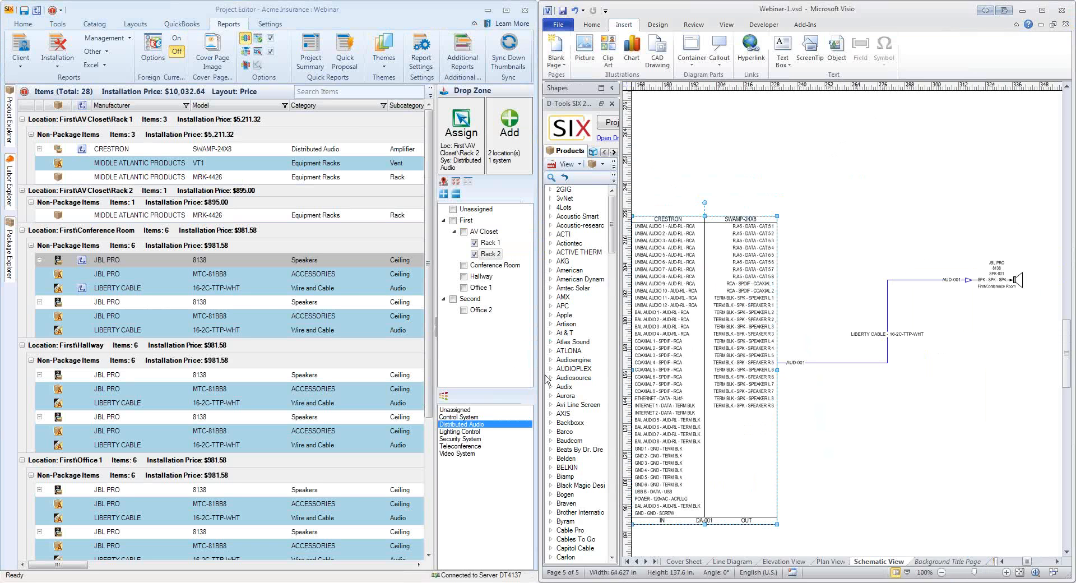
left_click(430, 315)
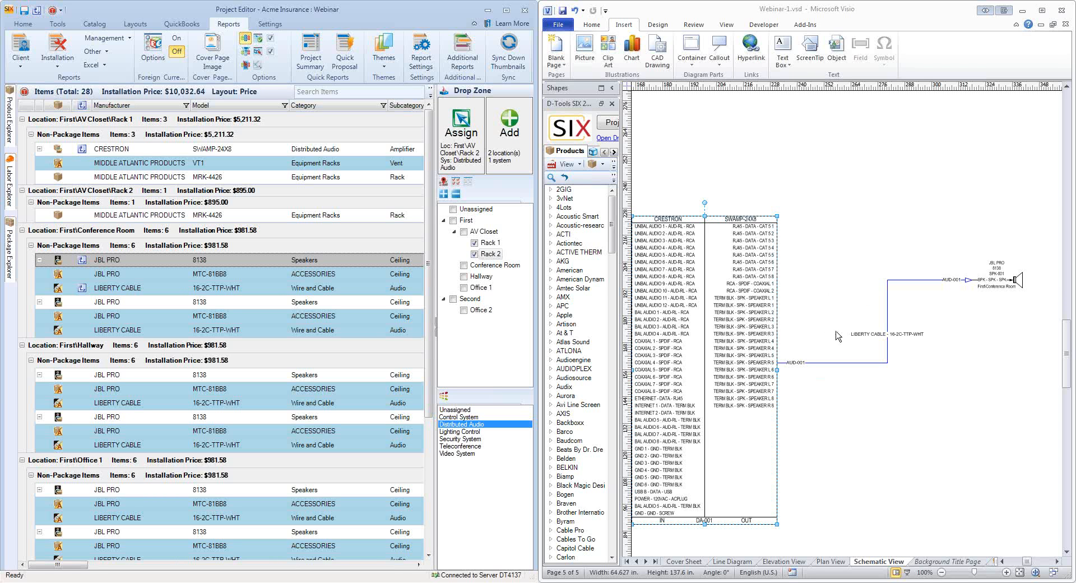
scroll(712, 373, "left", 1)
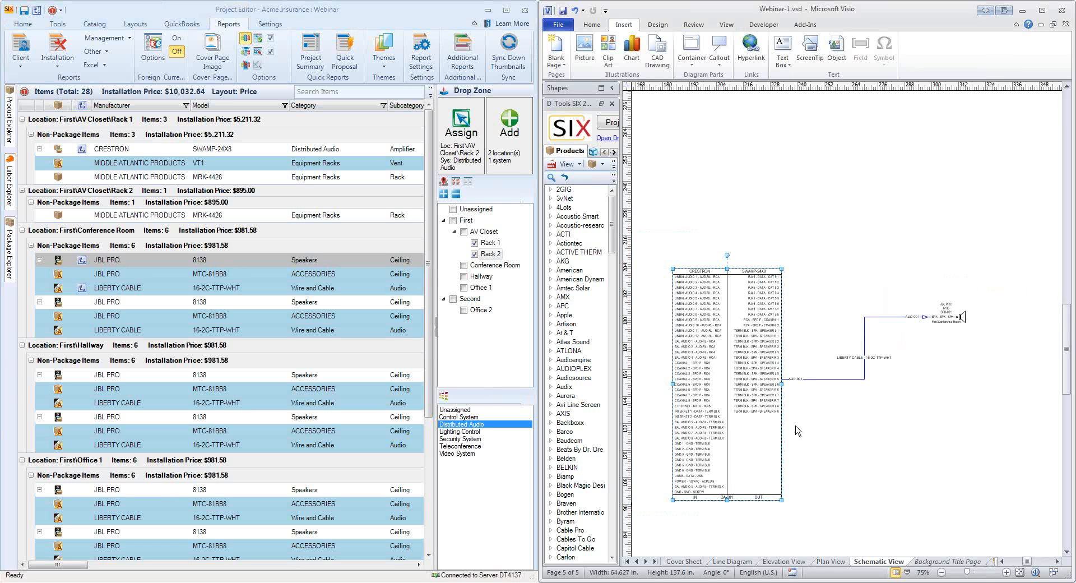
double_click(720, 396)
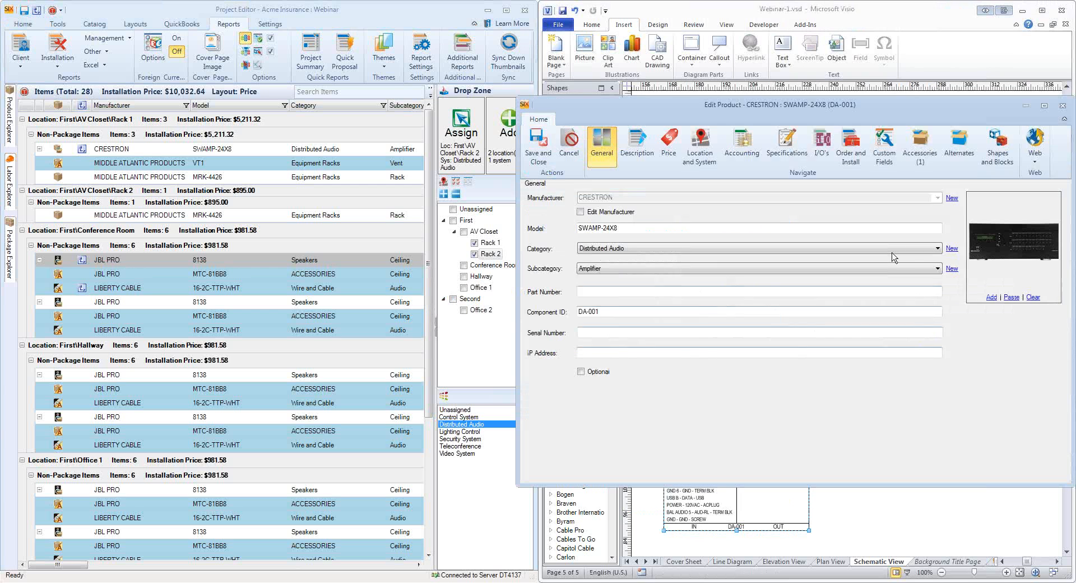
left_click(1061, 107)
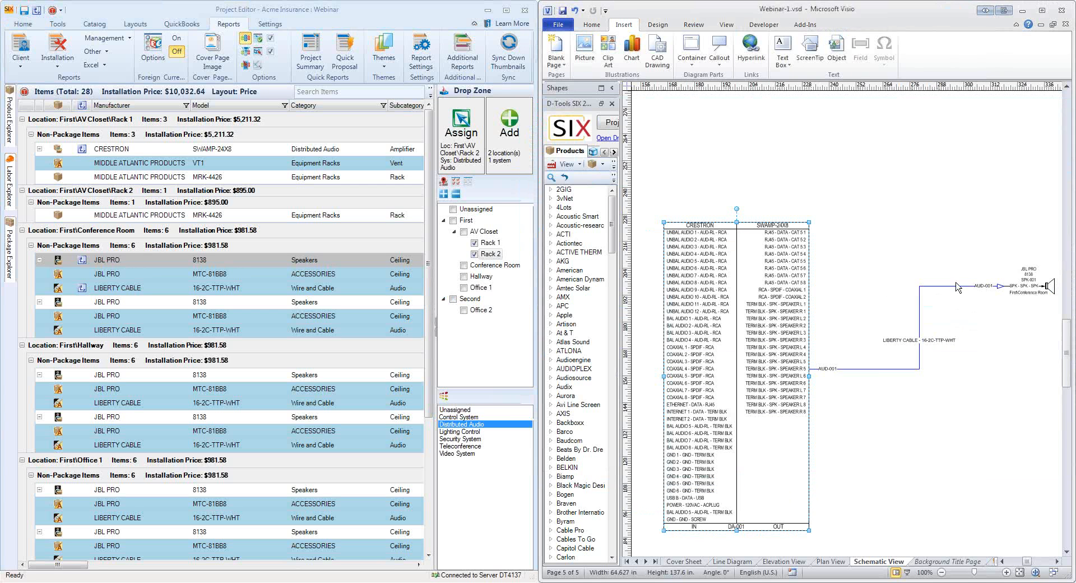
- Open Replace Products for the SWAMP-24X8 amplifier and search the product catalog for "amp"
right_click(757, 313)
mouse_move(773, 387)
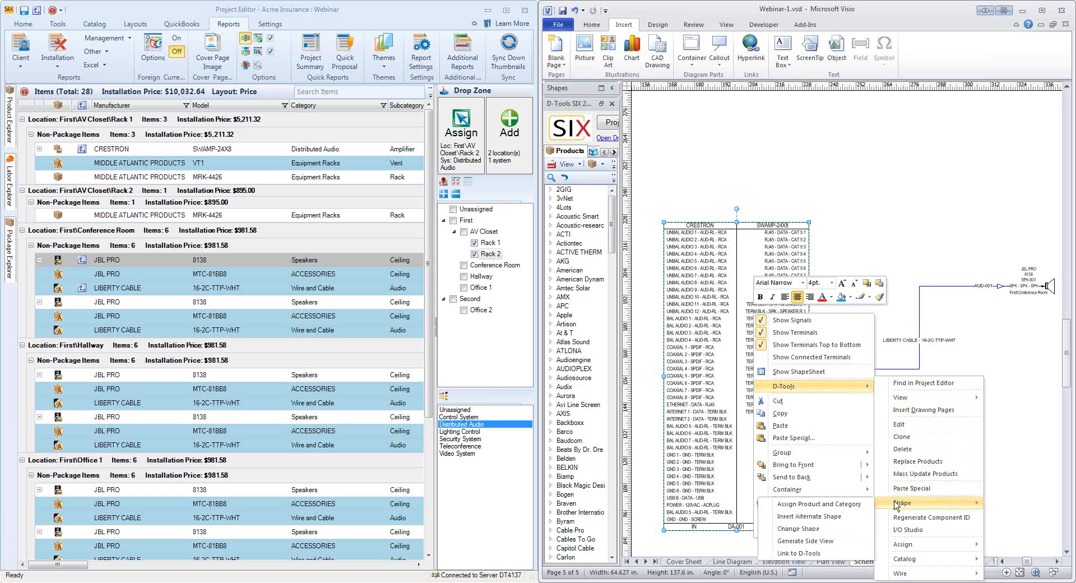
left_click(896, 462)
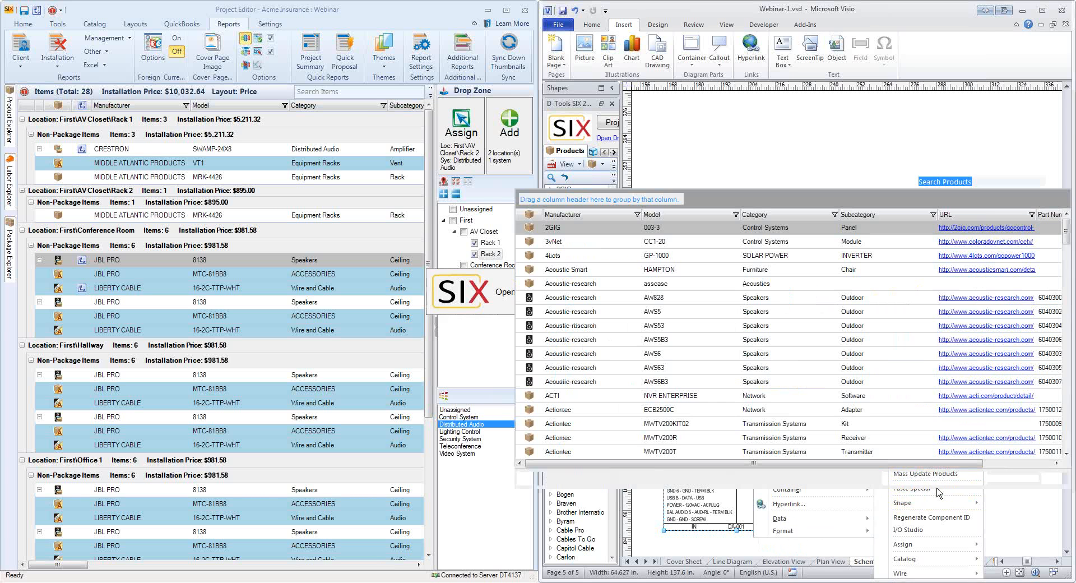
left_click_drag(936, 100, 768, 87)
left_click(796, 167)
type("amp")
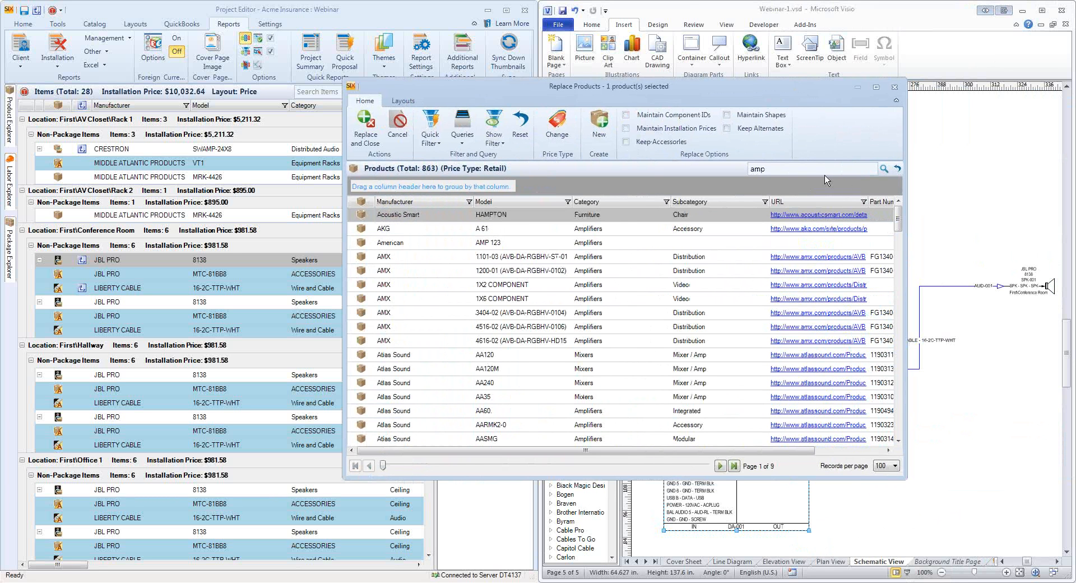
- Replace the amplifier with the CONTROL4 C4-16AMP3-B, adding the PROGRAMMING .5 labor and MIDDLE ATLANTIC PRODUCTS U2 accessories
left_click_drag(898, 221, 896, 350)
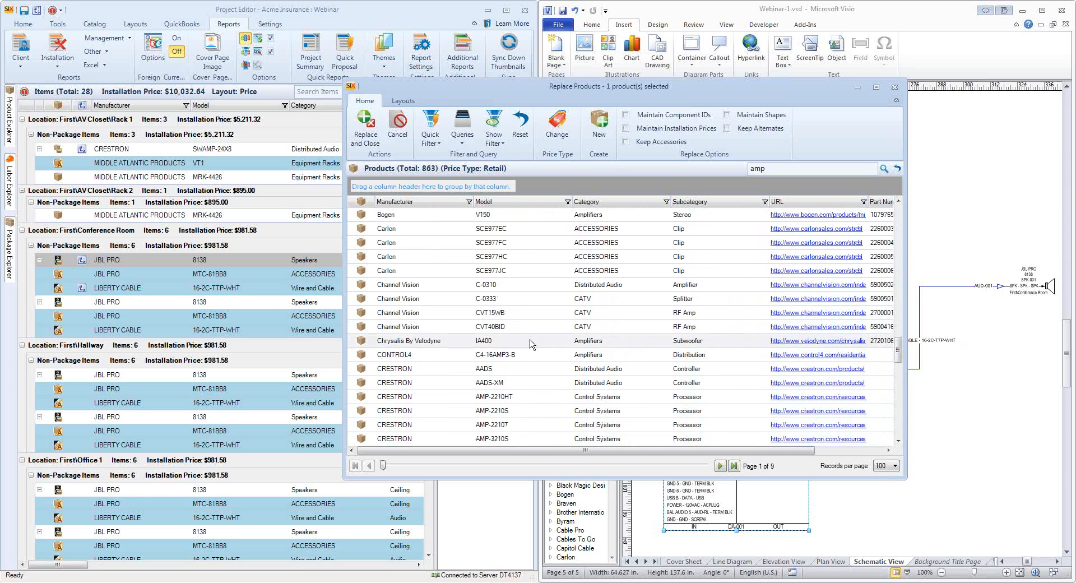
double_click(487, 355)
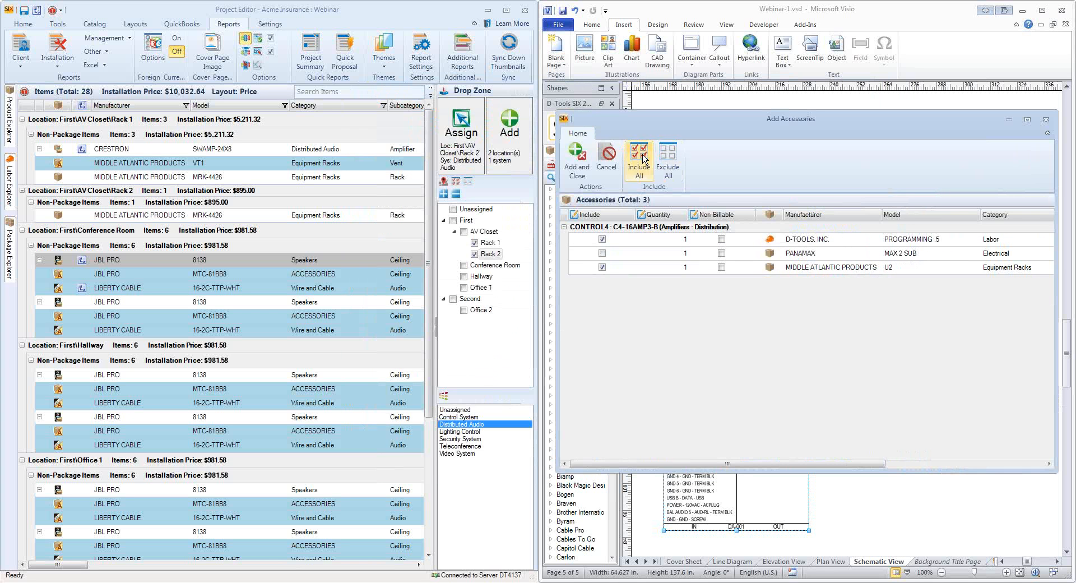
left_click(577, 162)
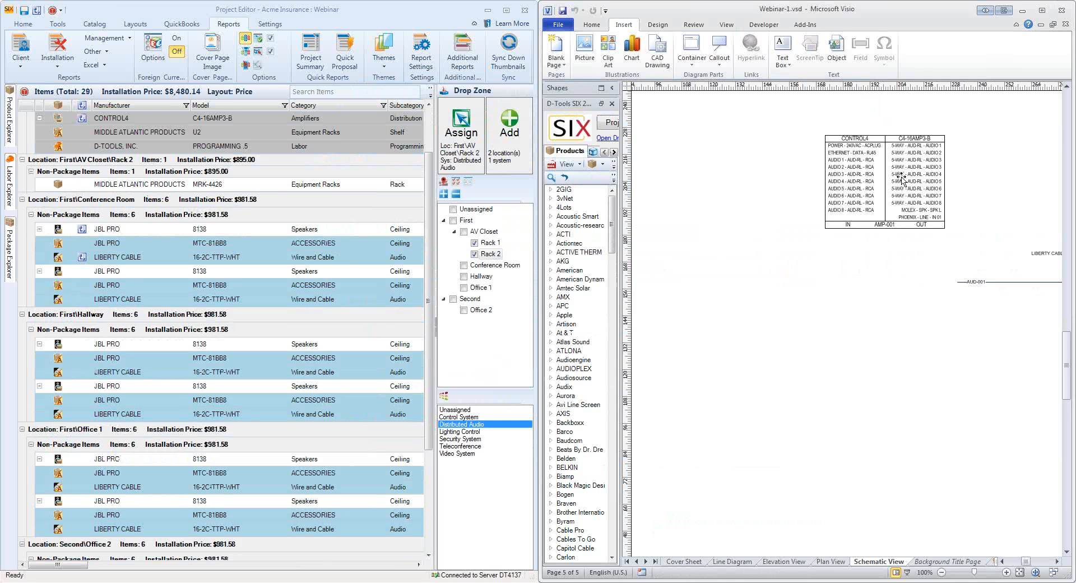
- Move the C4-16AMP3-B amplifier down beside wire AUD-001 and connect the wire's open end to its AUDIO 5 output
left_click(901, 180)
scroll(978, 302, "up", 2)
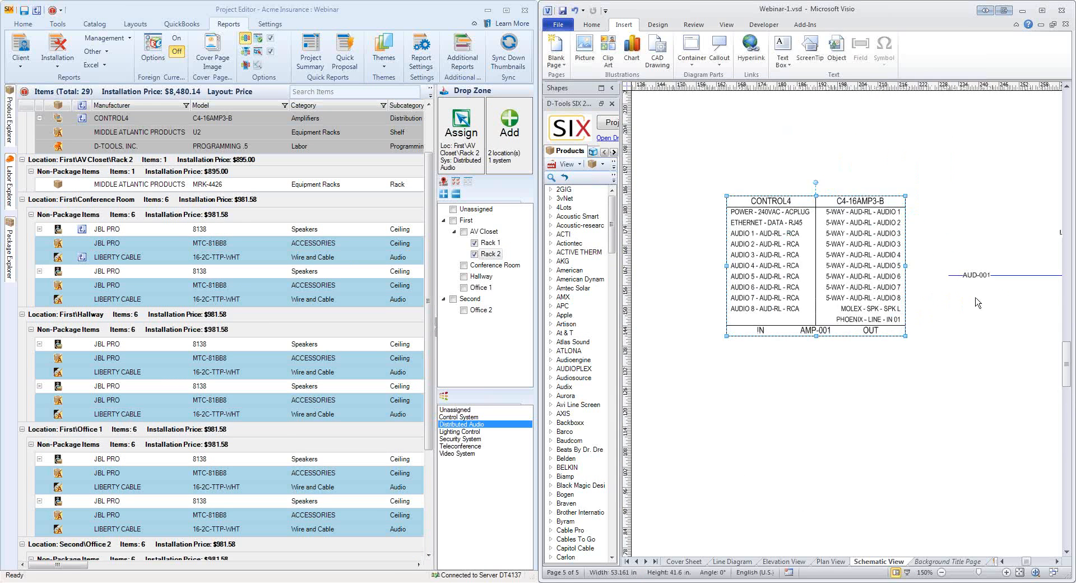
left_click(951, 275)
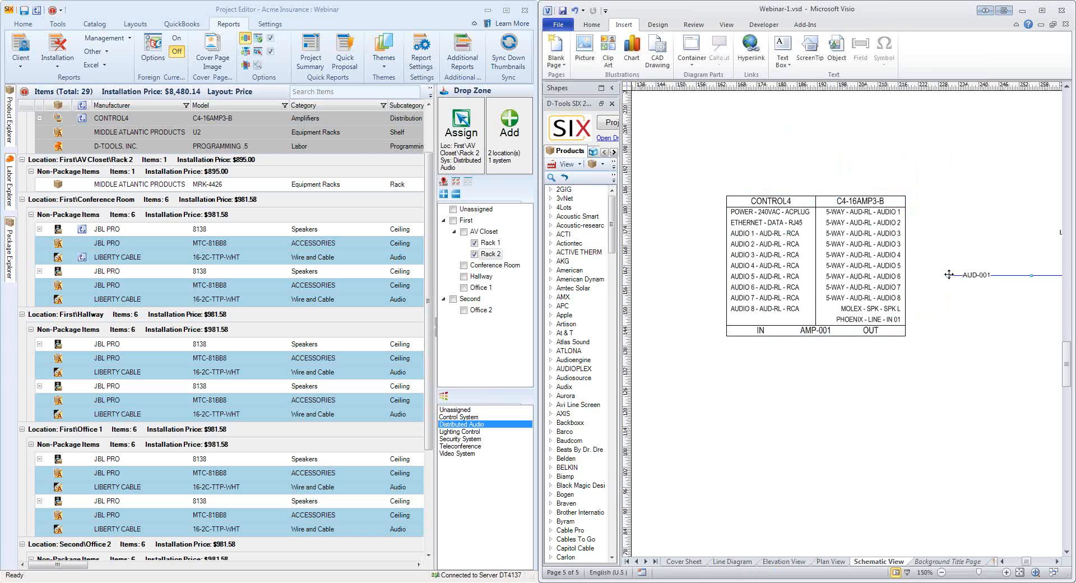
left_click_drag(948, 275, 906, 266)
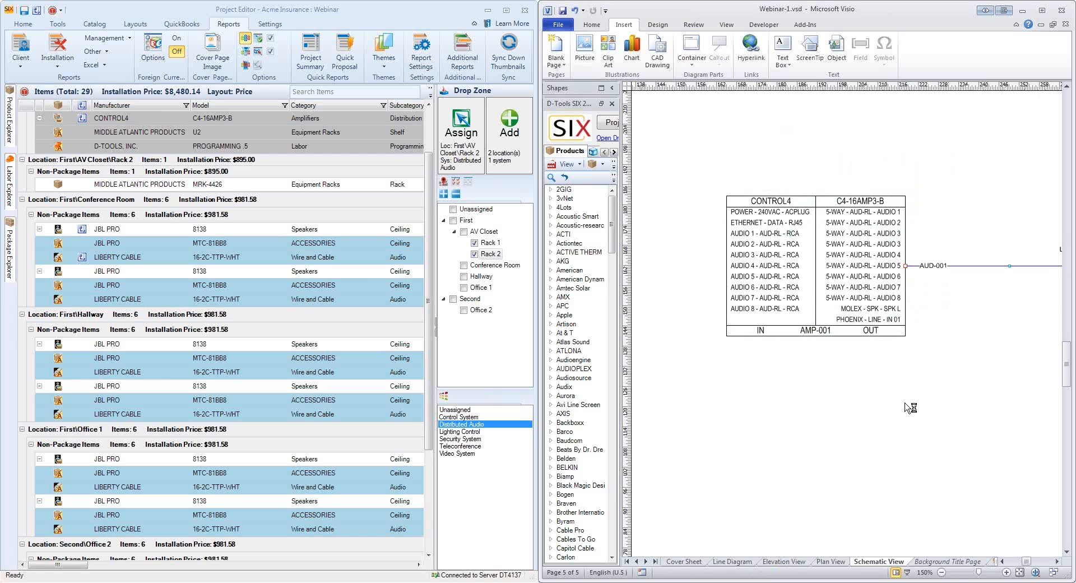
- On the Elevation View page, add the amplifier's MIDDLE ATLANTIC PRODUCTS U2 shelf to the rack and seat the amplifier on it
left_click(785, 561)
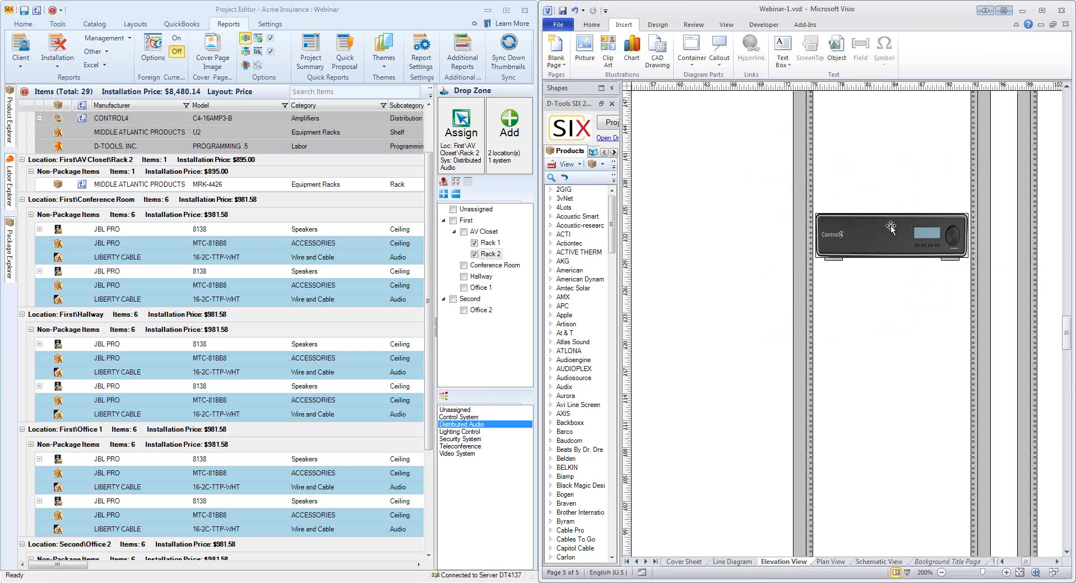
scroll(896, 226, "up", 2)
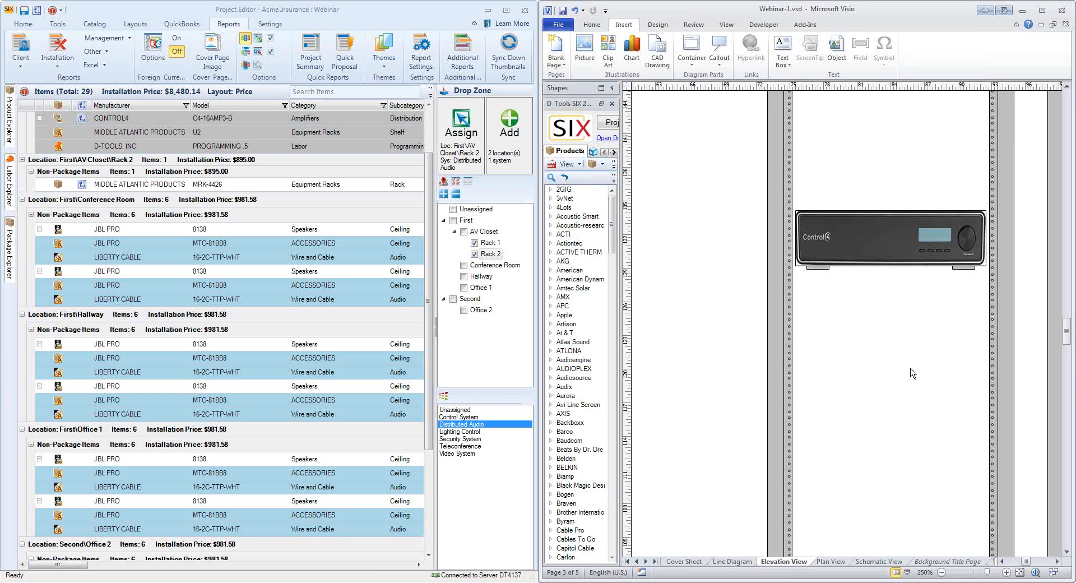
left_click_drag(432, 338, 439, 263)
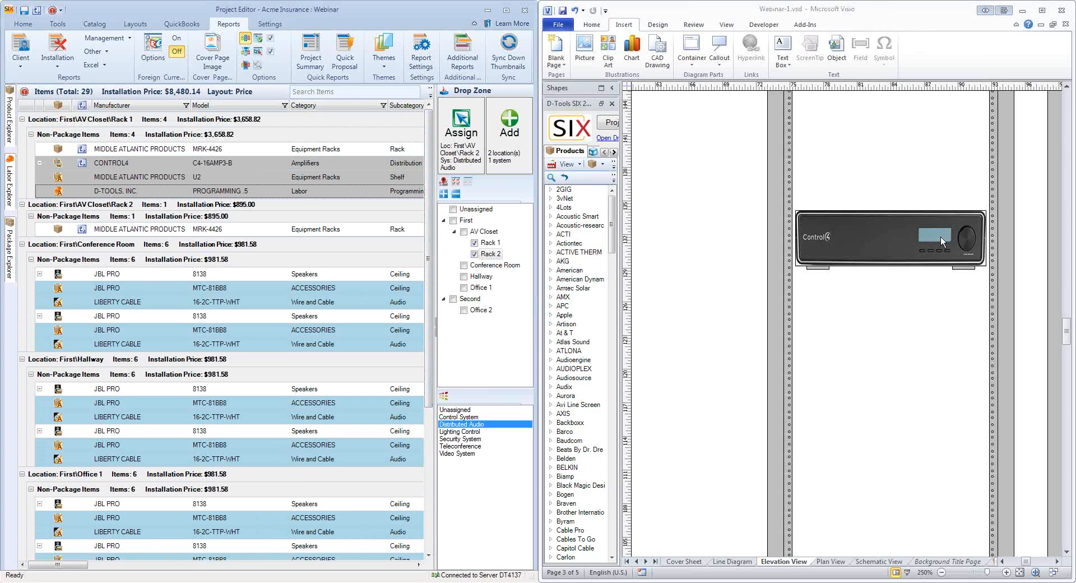
left_click(889, 299)
scroll(888, 292, "up", 3)
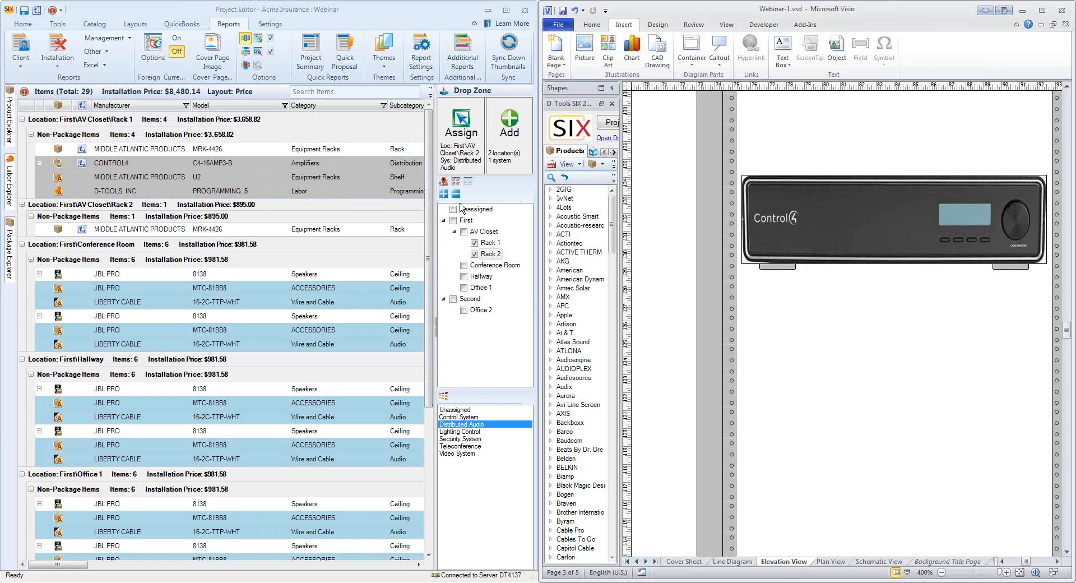
left_click(330, 177)
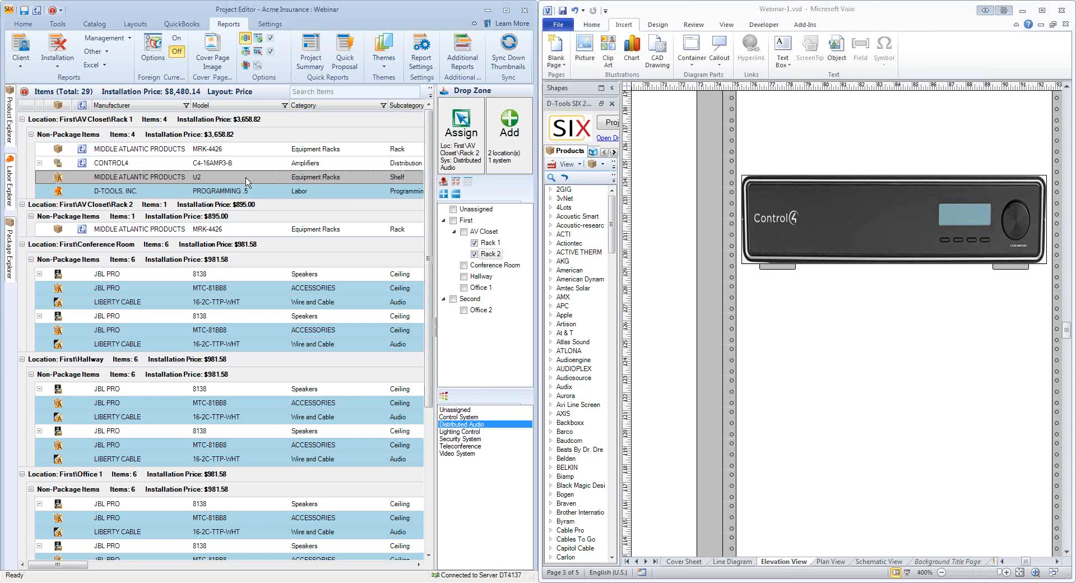
left_click_drag(230, 182, 732, 363)
left_click_drag(829, 199, 831, 306)
left_click(851, 451)
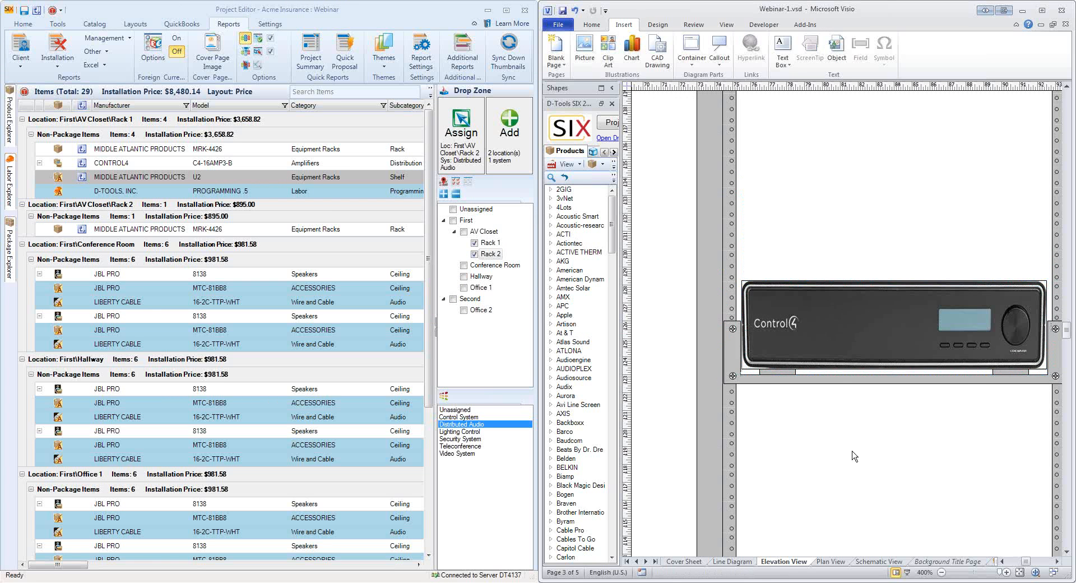
scroll(831, 296, "down", 2)
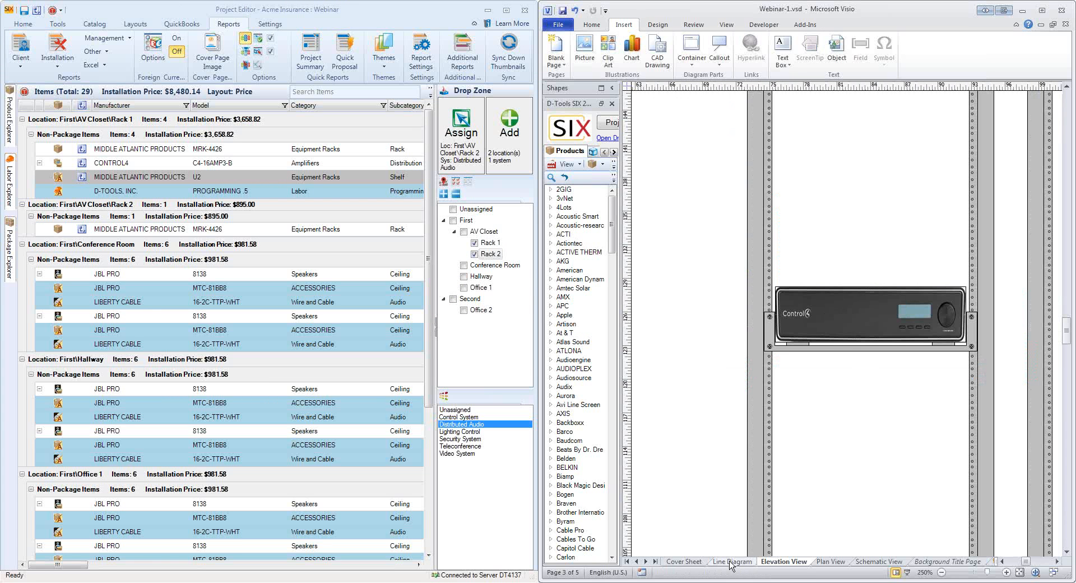
- Examine the replaced amplifier on the Line Diagram page
left_click(732, 561)
scroll(750, 355, "up", 3)
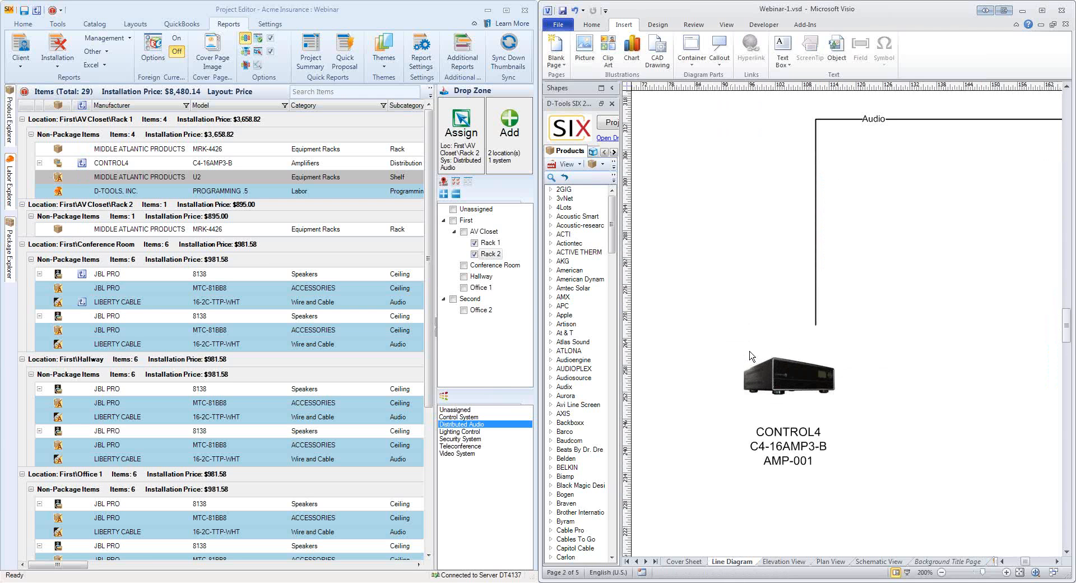
left_click(428, 289)
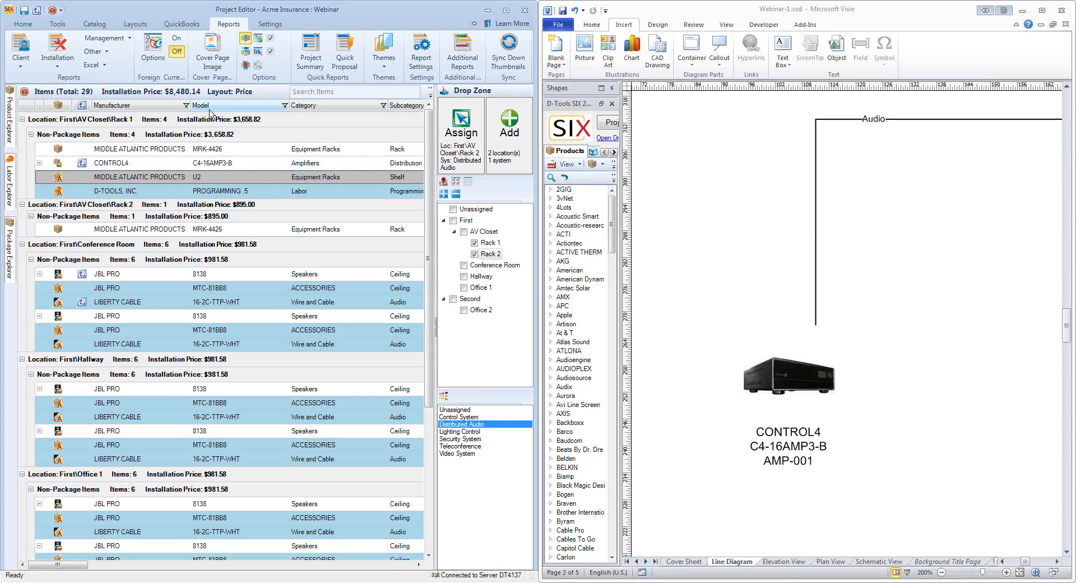
- Run the Proposal With Images client report in its By System version
left_click(21, 50)
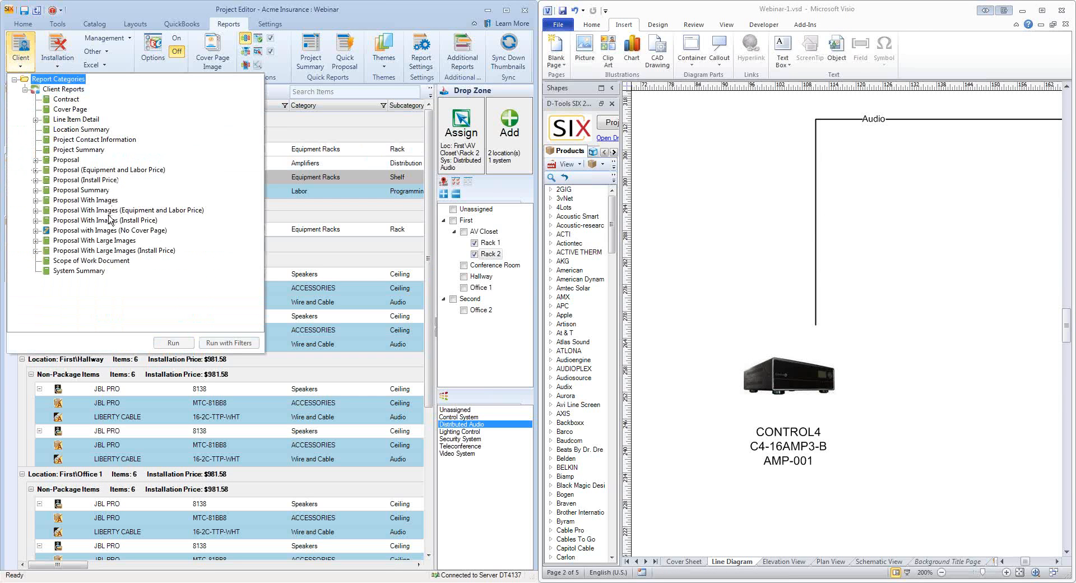
left_click(36, 200)
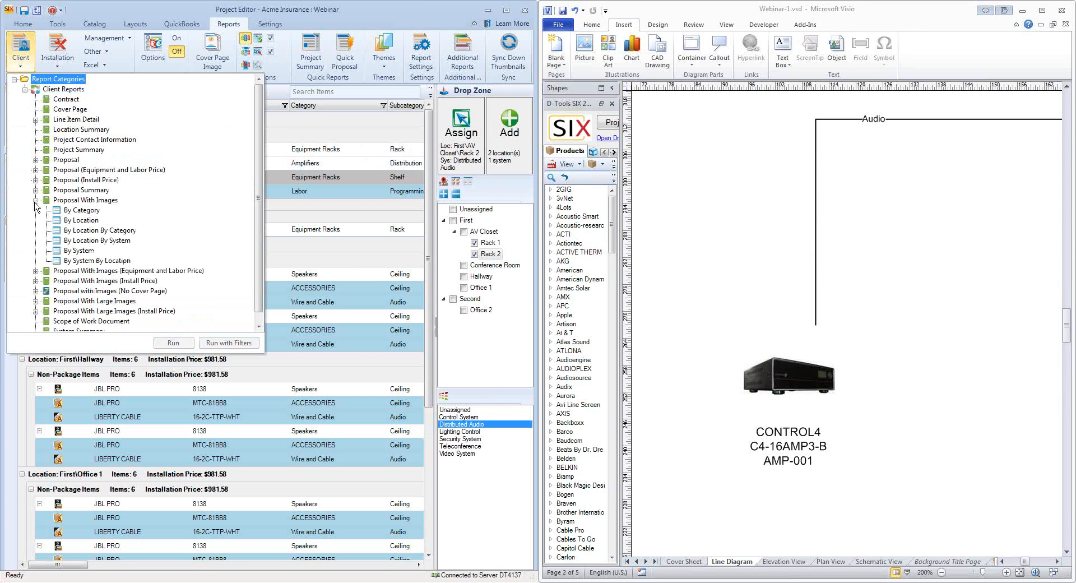
left_click(79, 251)
double_click(79, 254)
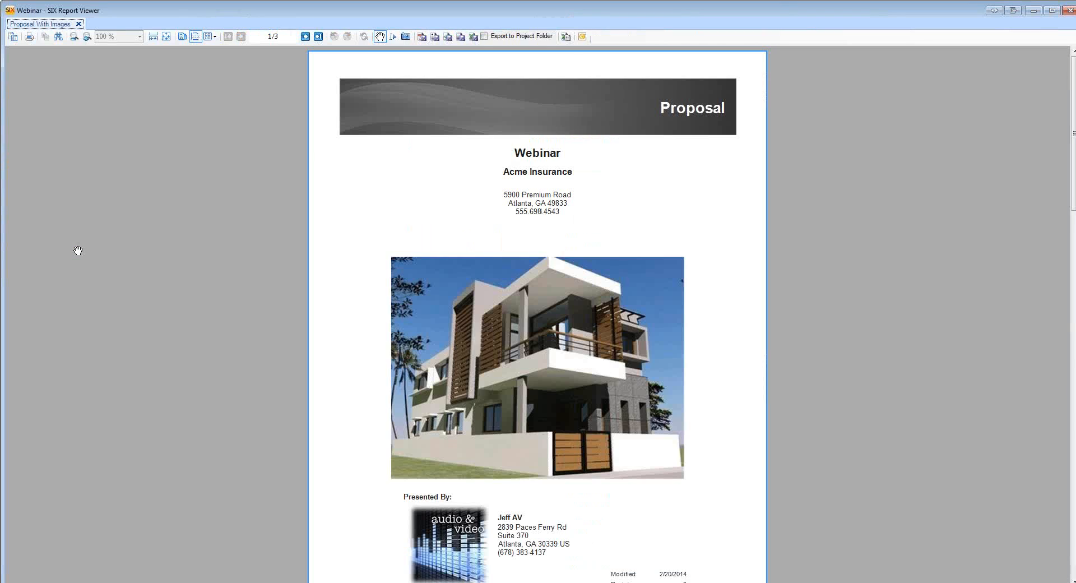
- Review the proposal's Distributed Audio equipment and project summary pages, and close the report viewer
scroll(353, 230, "down", 10)
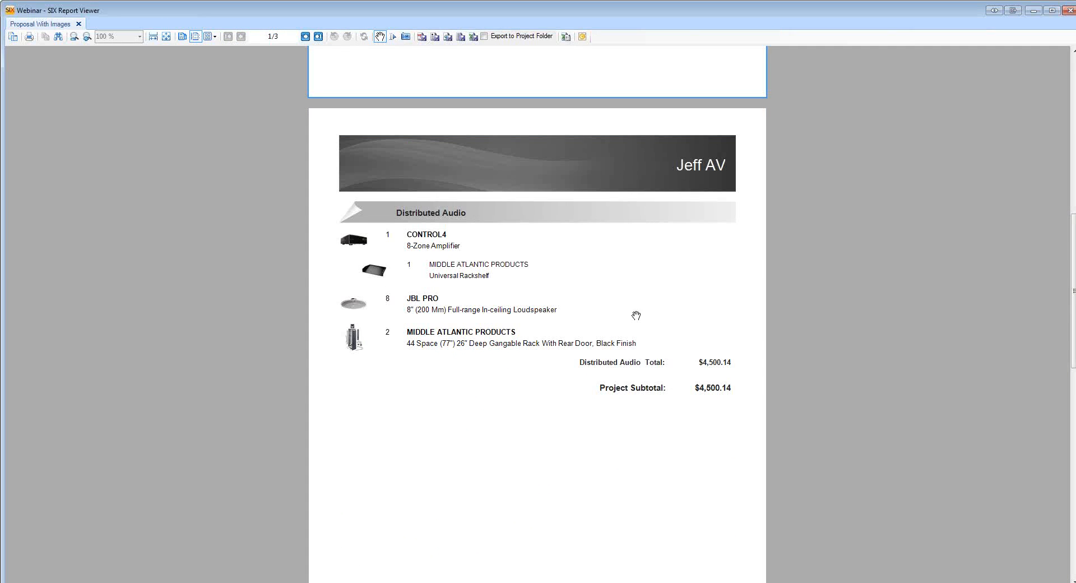
scroll(639, 314, "down", 1)
scroll(642, 323, "down", 10)
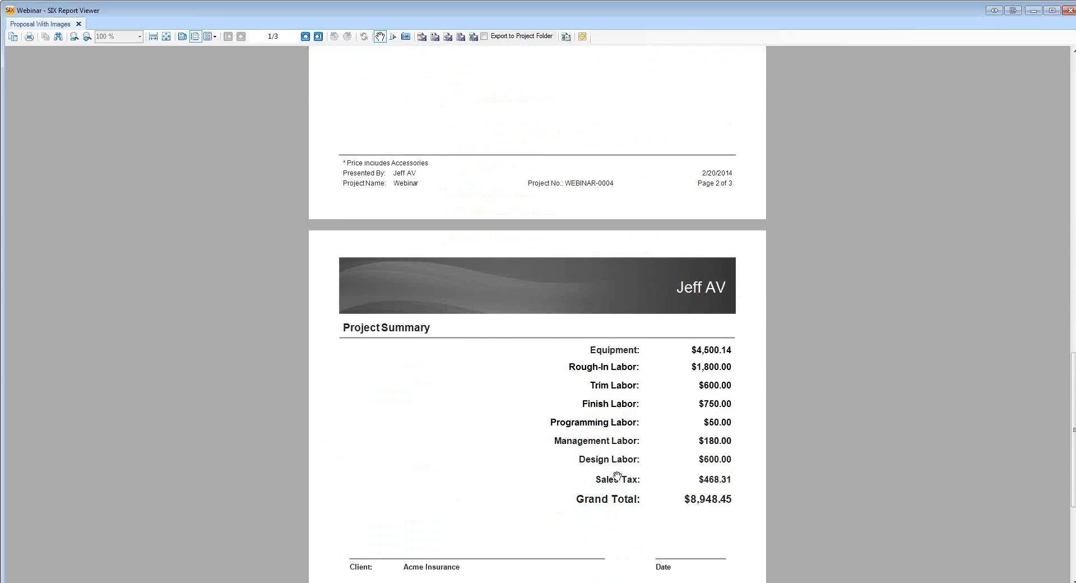
scroll(636, 480, "up", 14)
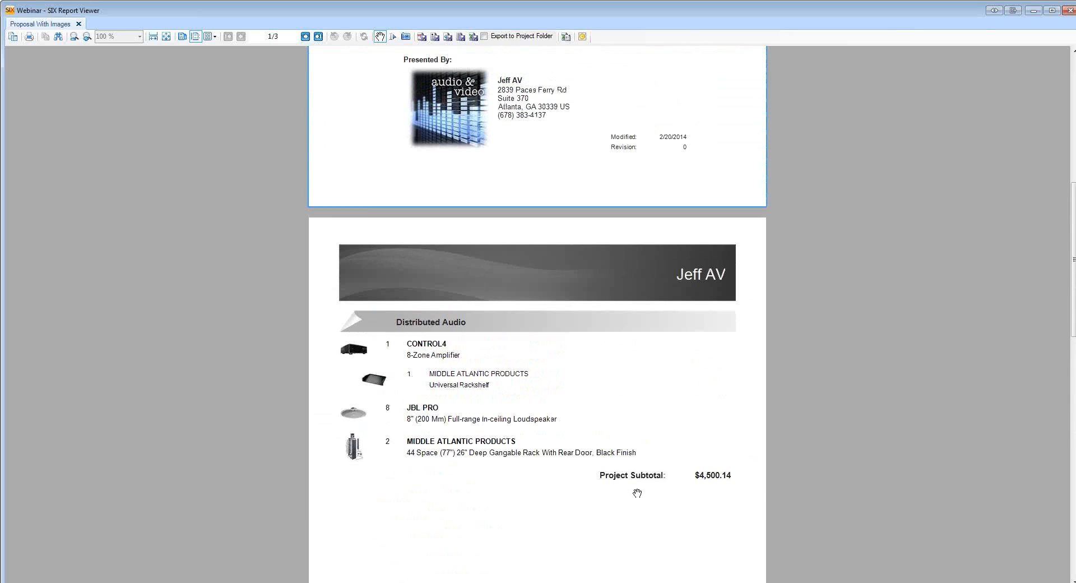
left_click(1068, 11)
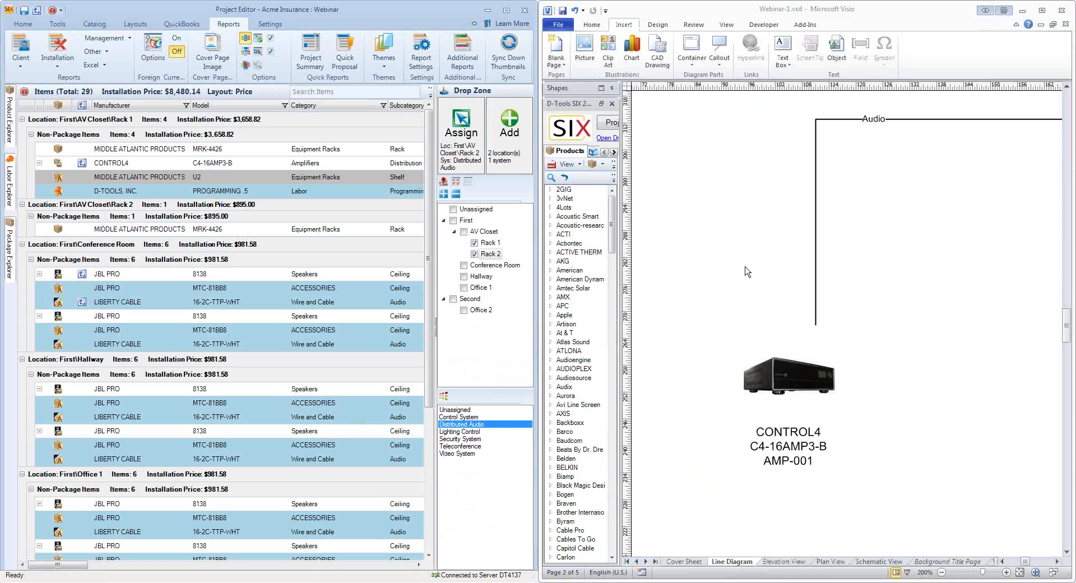
- Look over the line diagram and its amplifier's location details, and close Visio, saving the Webinar-1 drawing
scroll(721, 274, "down", 2)
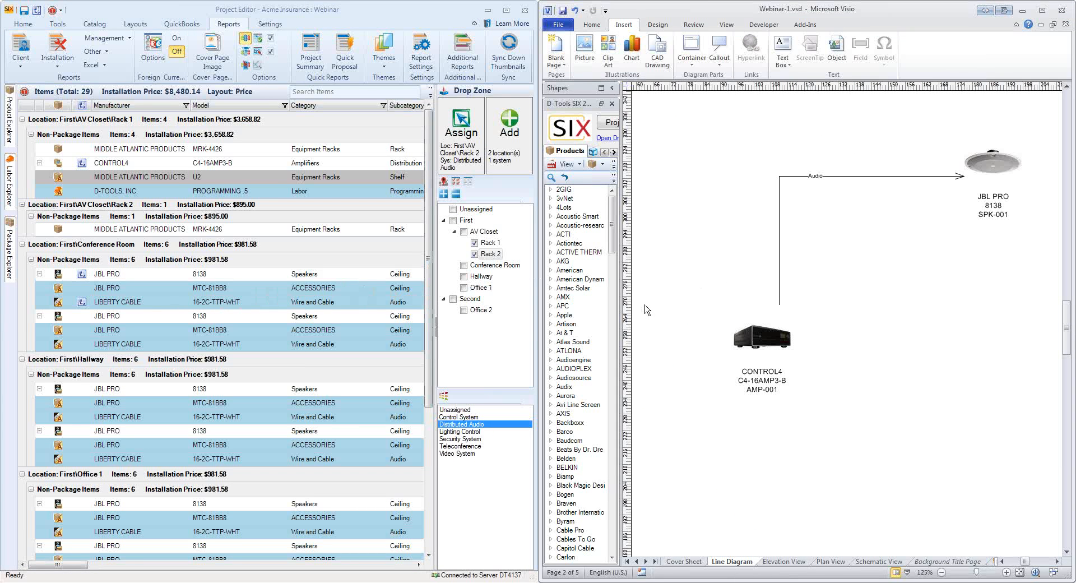
mouse_move(749, 331)
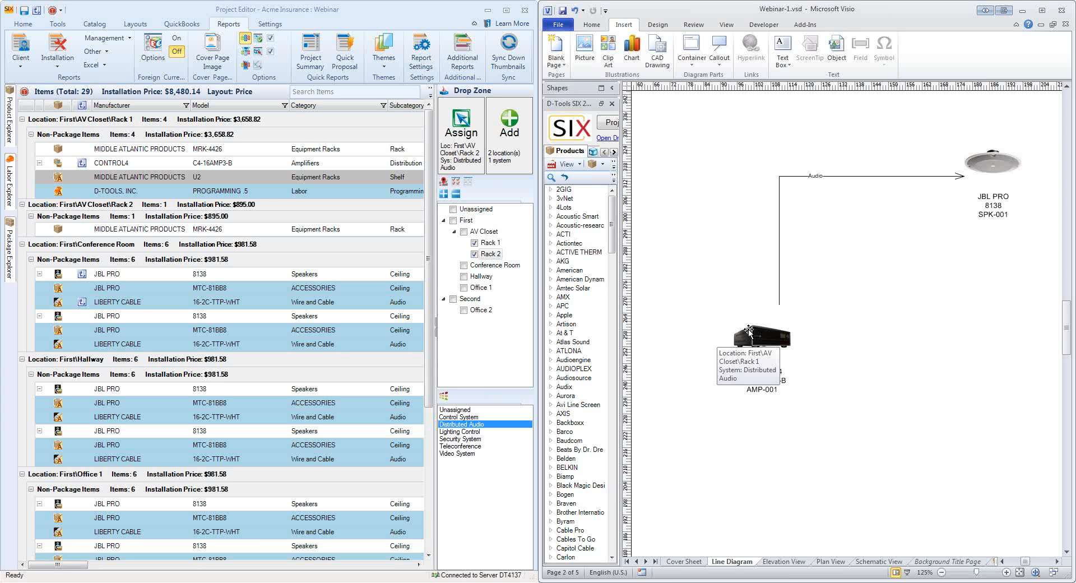
left_click(1062, 10)
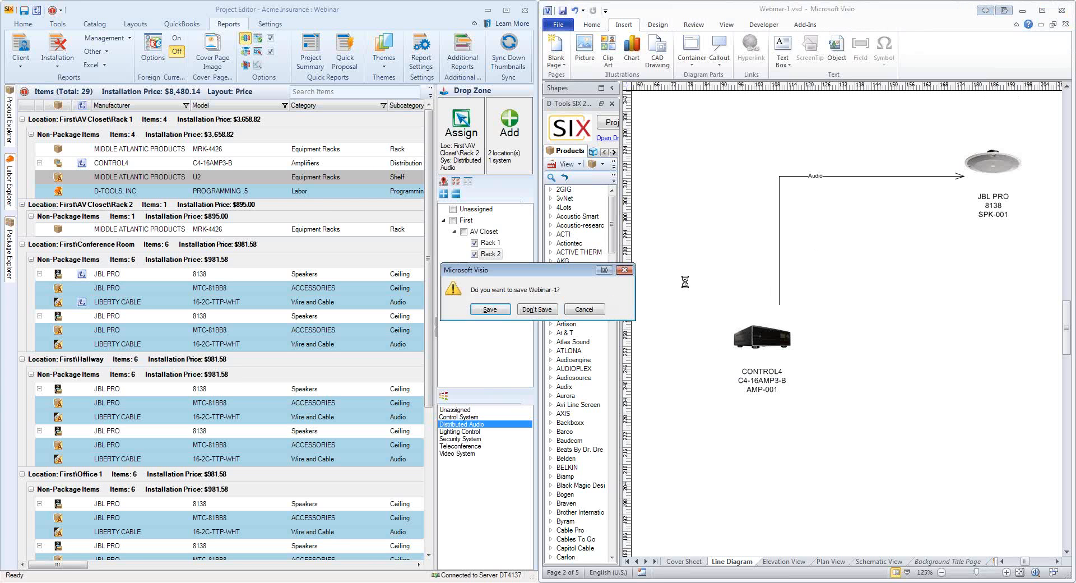
left_click(490, 309)
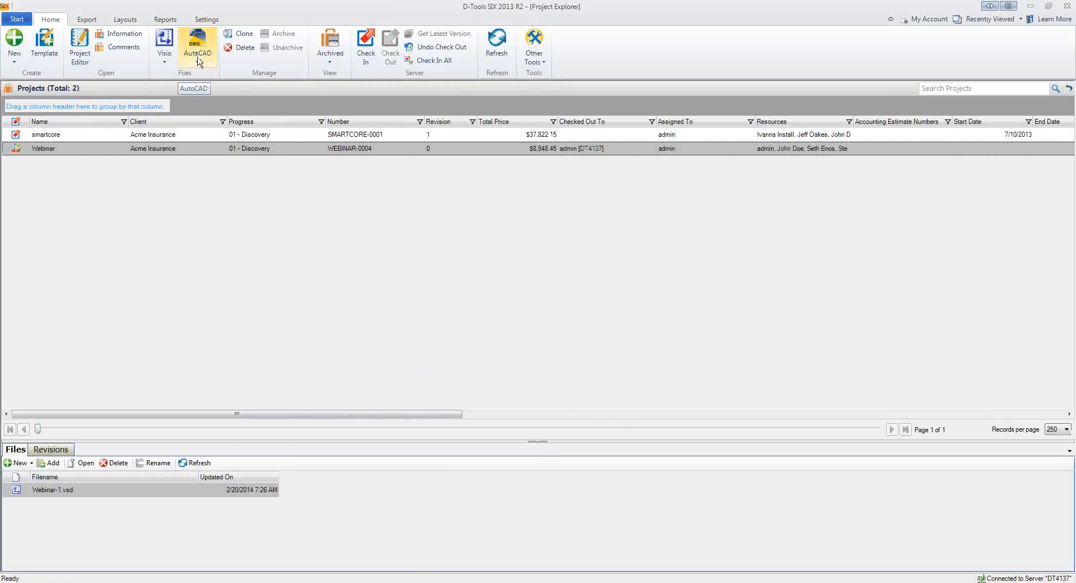
- Create a new AutoCAD drawing for the Webinar project from the Schematic.dwg template
left_click(198, 56)
left_click(202, 77)
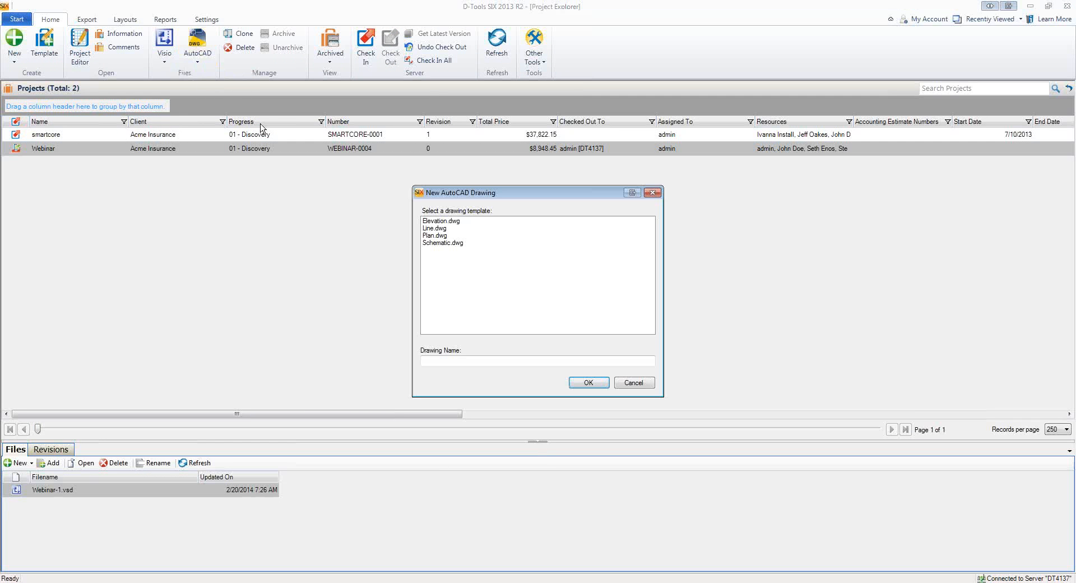
double_click(444, 245)
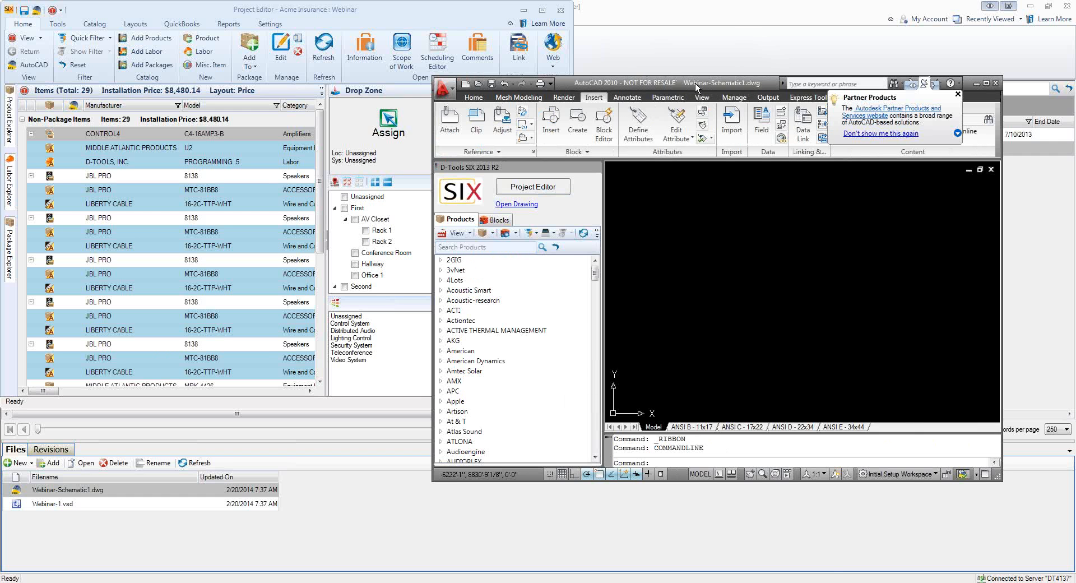
- Arrange the Project Editor and AutoCAD windows side by side and widen the project's item list
key("super+Right")
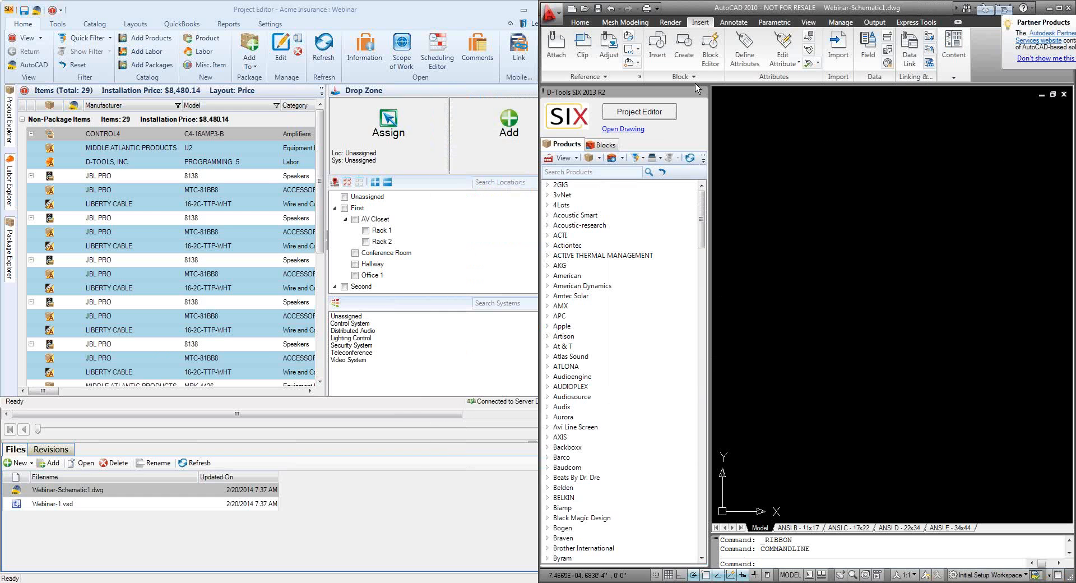
left_click(475, 17)
key("super+Left")
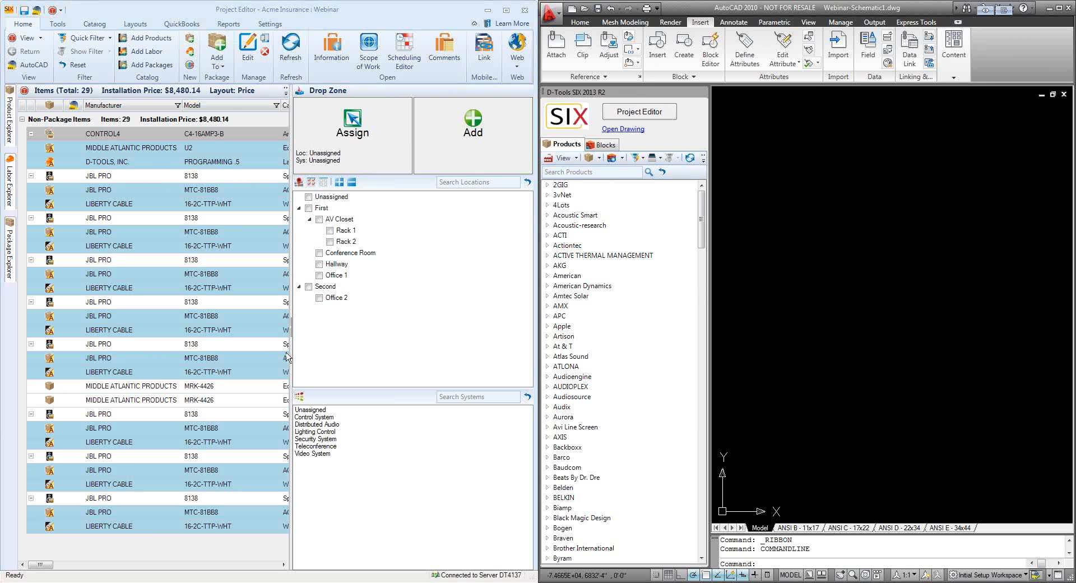
left_click_drag(291, 356, 479, 447)
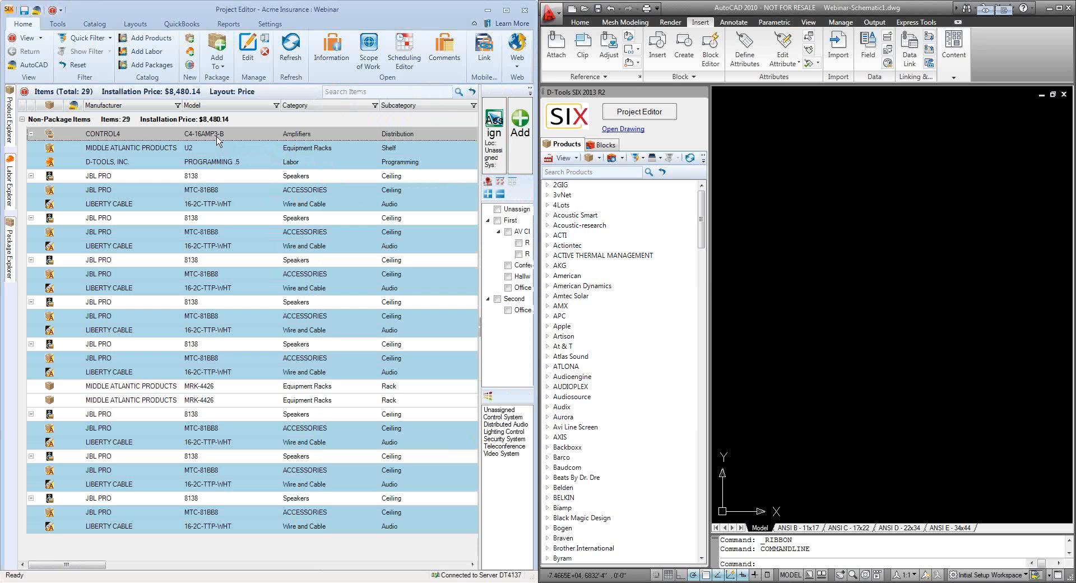
- Add the C4-16AMP3-B amplifier, a JBL PRO 8138 speaker and its LIBERTY CABLE wire to the AutoCAD schematic, and maximize AutoCAD
left_click(195, 220)
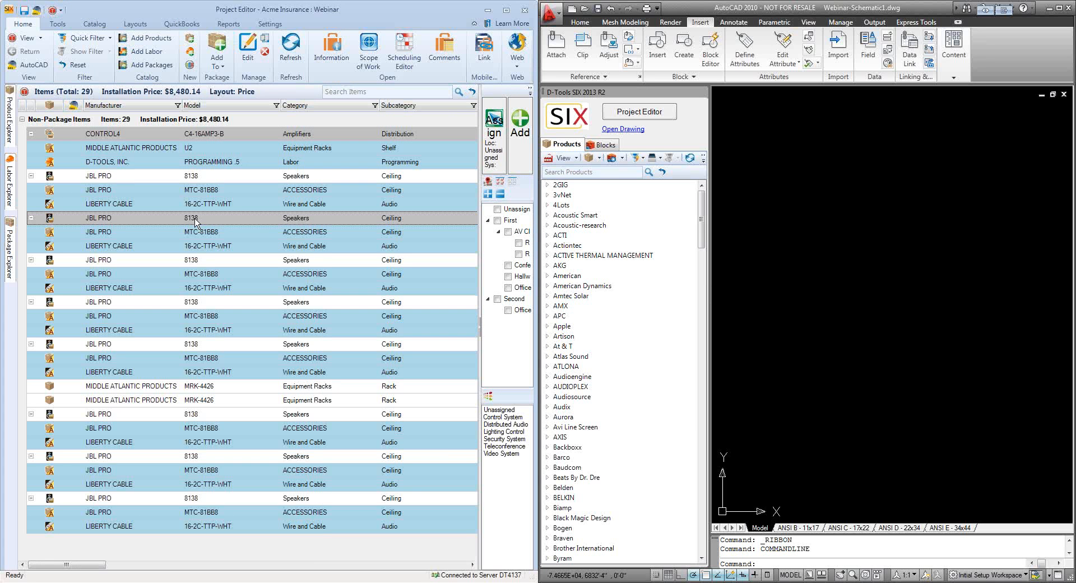
mouse_move(196, 253)
left_mouse_down()
mouse_move(362, 246)
mouse_move(807, 311)
left_mouse_up()
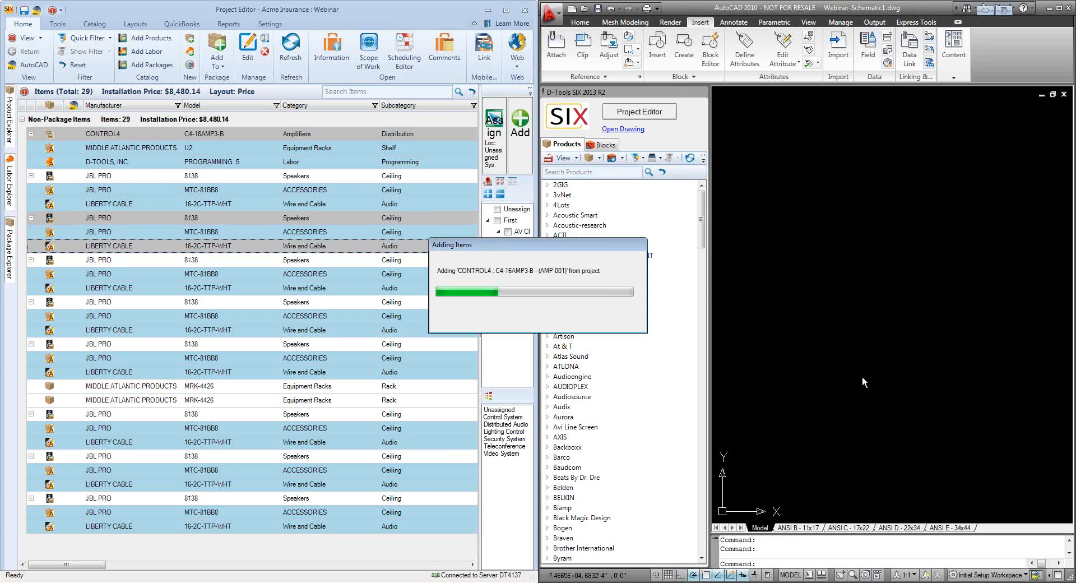
left_click(1058, 8)
- Move the JBL PRO 8138 speaker block off the amplifier to the open area on its output side
scroll(592, 306, "up", 1)
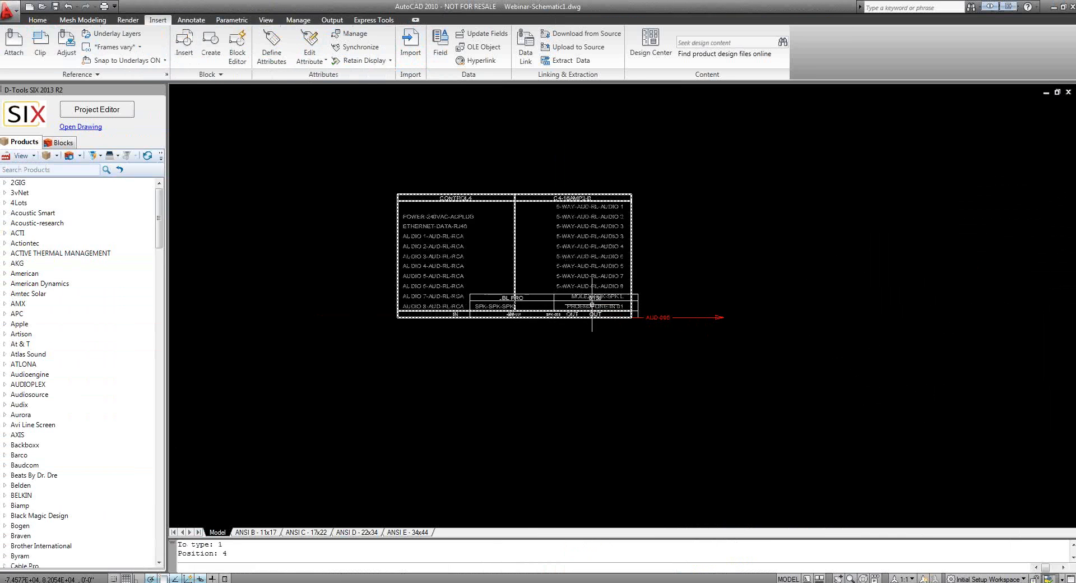
scroll(592, 306, "up", 3)
scroll(522, 325, "down", 2)
left_click(520, 324)
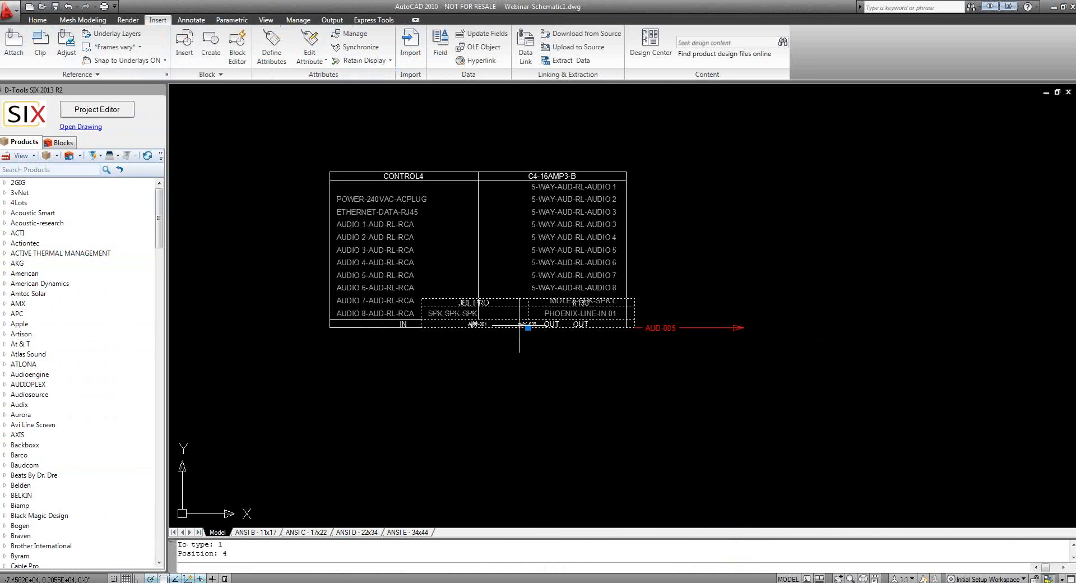
left_click(527, 328)
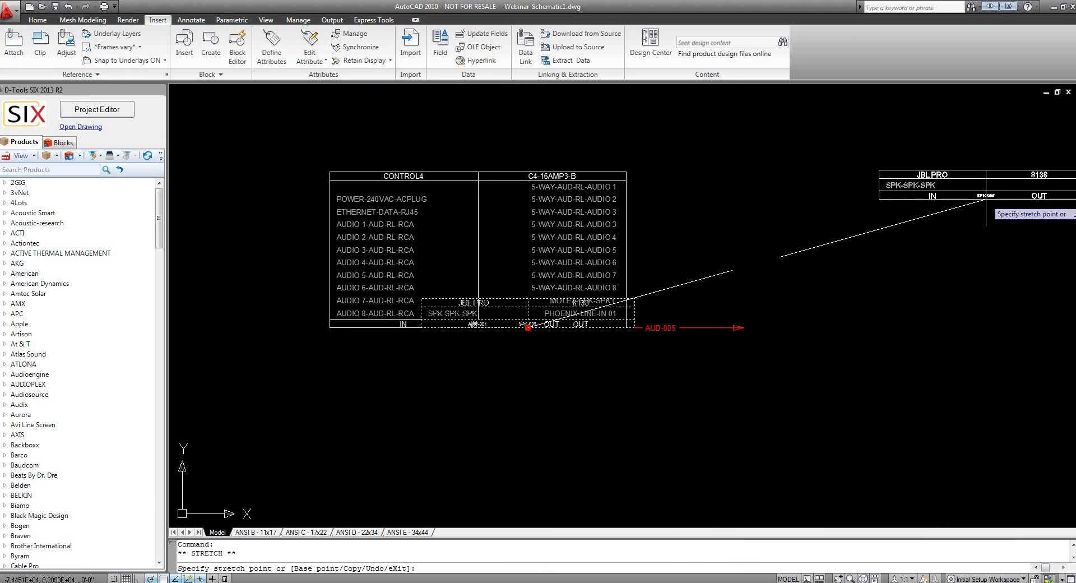
left_click(986, 197)
- Connect wire AUD-005 from the amplifier's AUDIO 5 output to the speaker's SPK input
left_click(706, 328)
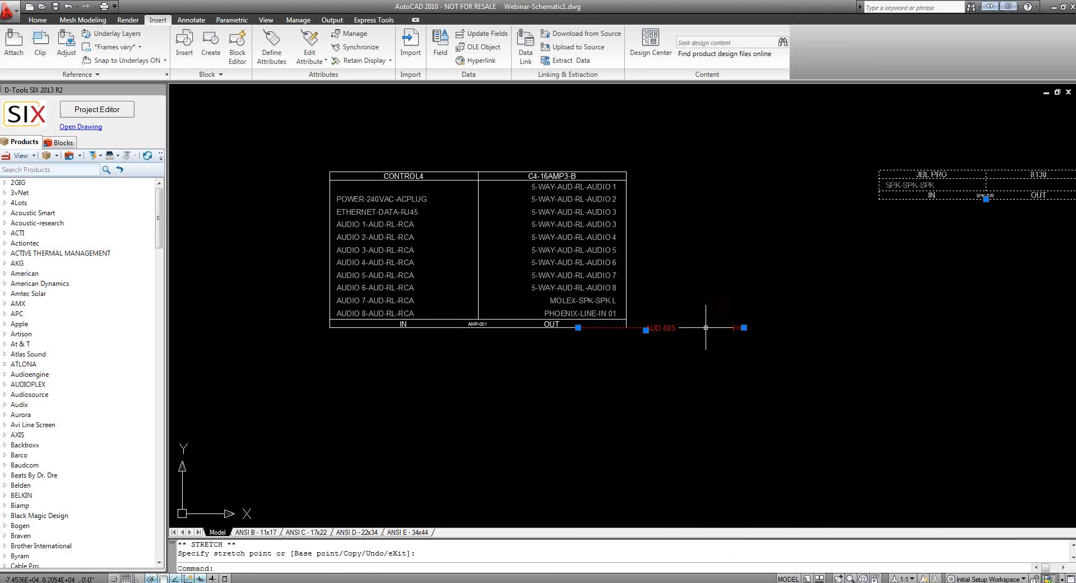
left_click(744, 327)
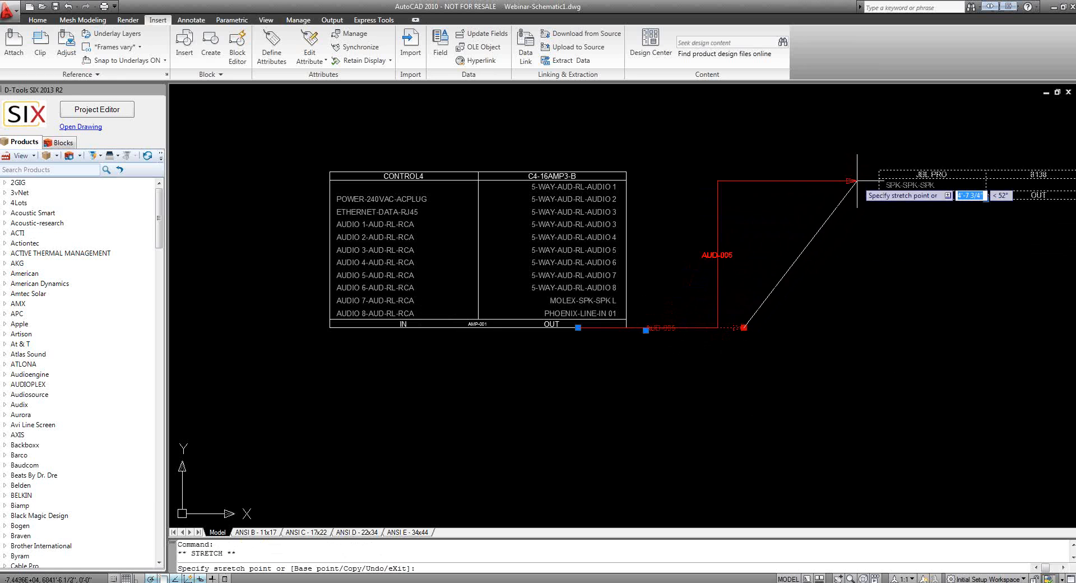
left_click(877, 185)
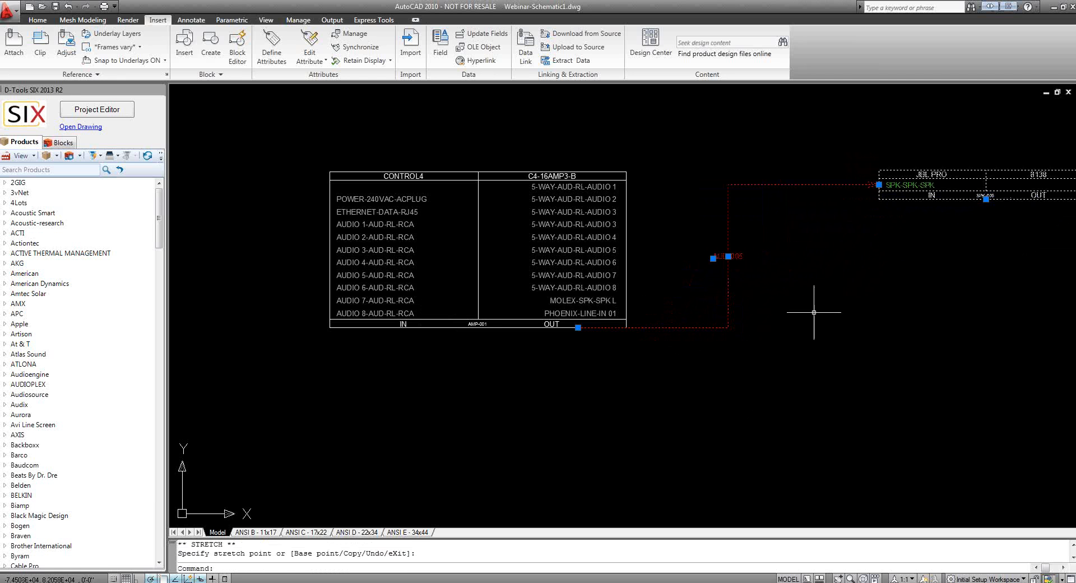
left_click(578, 328)
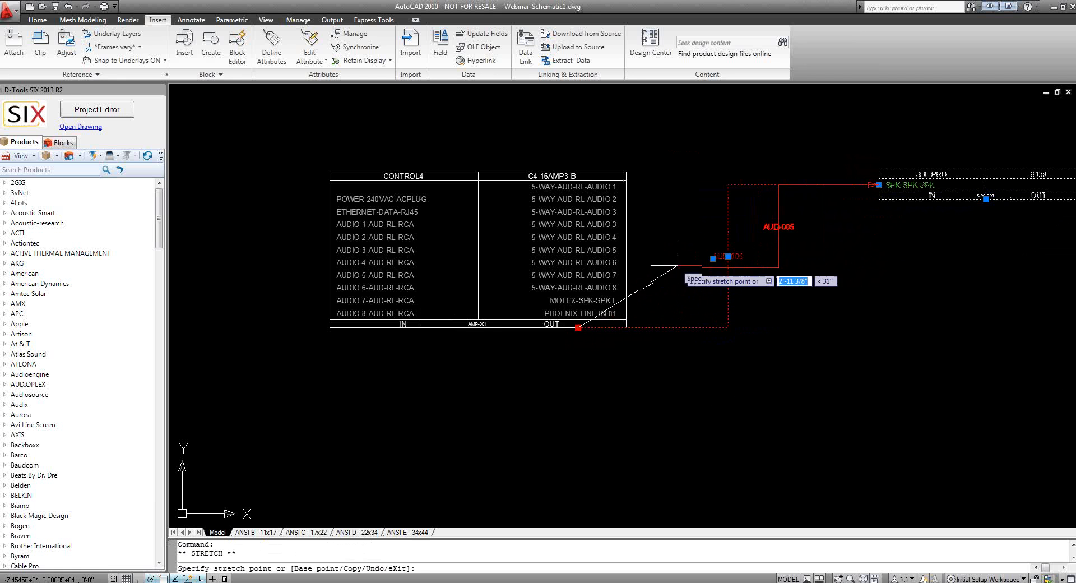
left_click(626, 250)
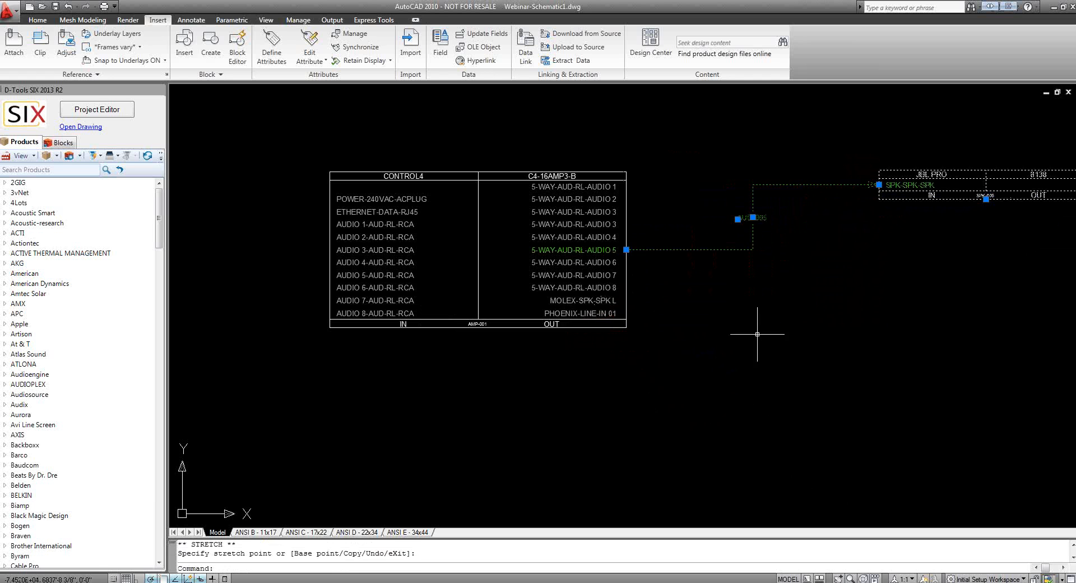
- Reposition the wired C4-16AMP3-B amplifier block several times around the schematic, leaving it lower than the JBL PRO speaker and facing its input side
key("Escape")
key("Escape")
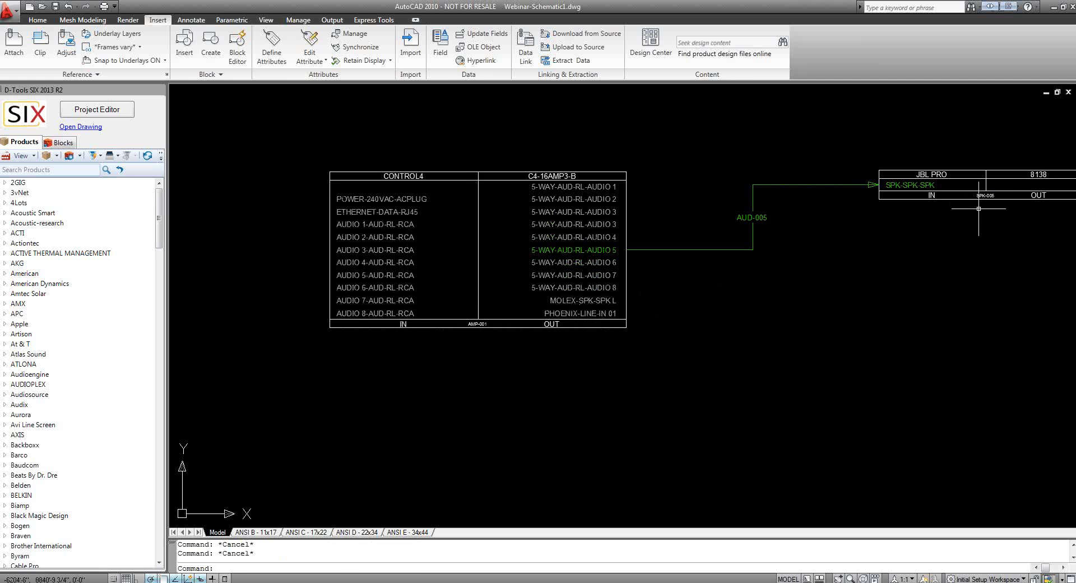
scroll(978, 208, "up", 2)
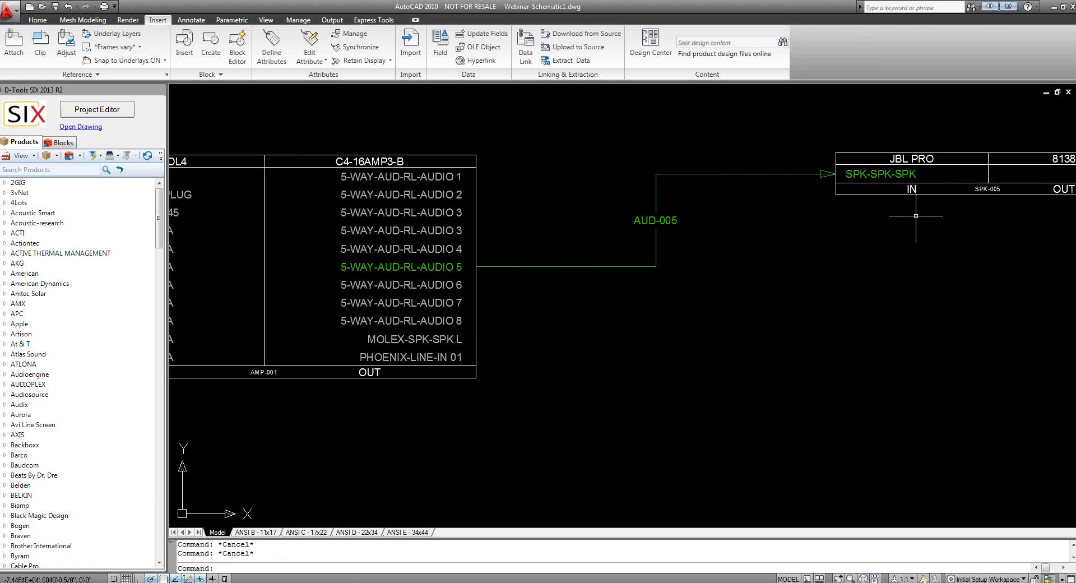
scroll(589, 328, "down", 2)
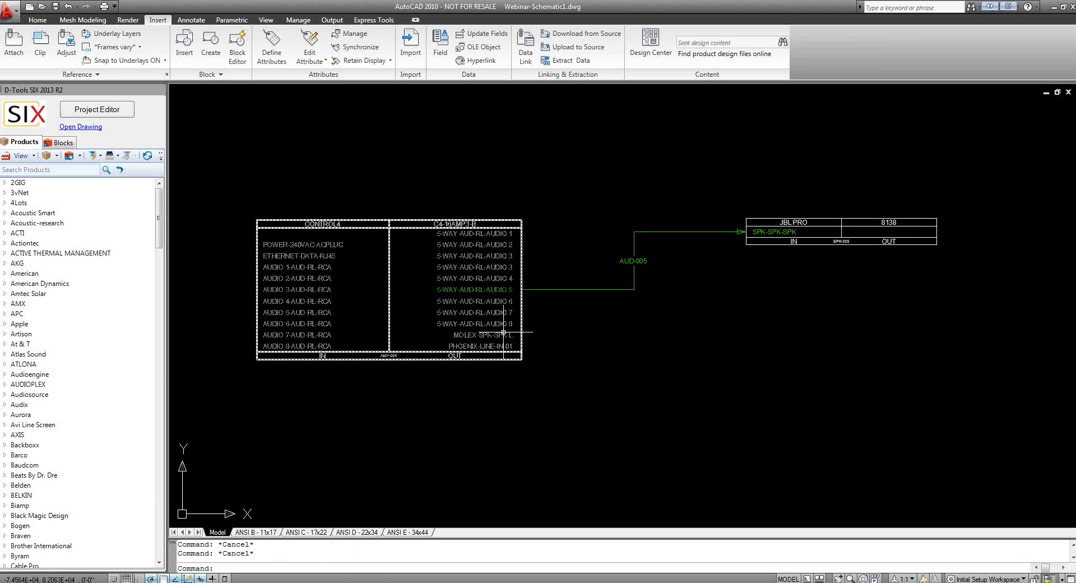
left_click(394, 357)
left_click(389, 359)
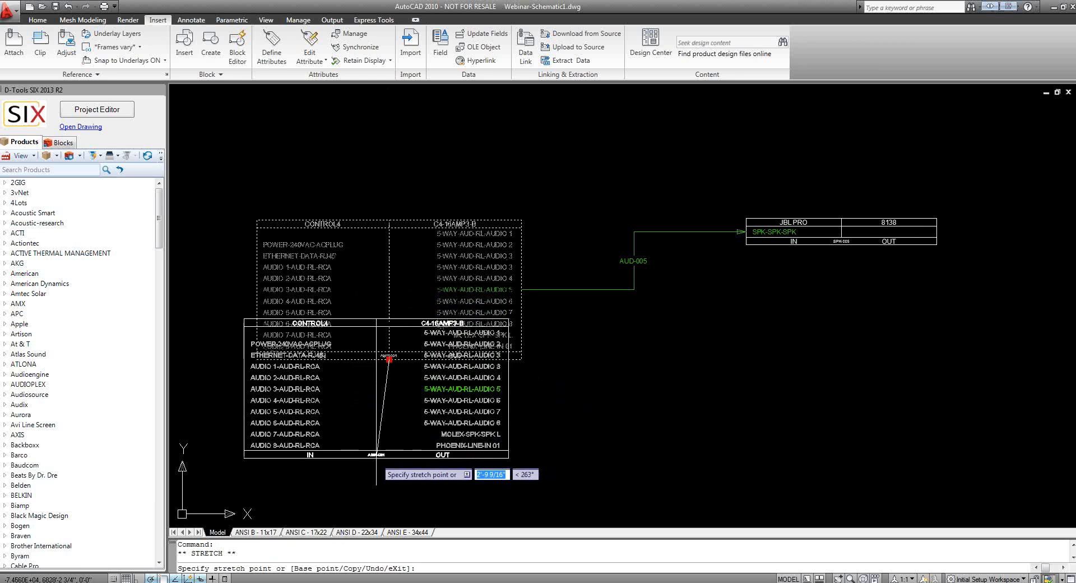
left_click(377, 461)
left_click(377, 461)
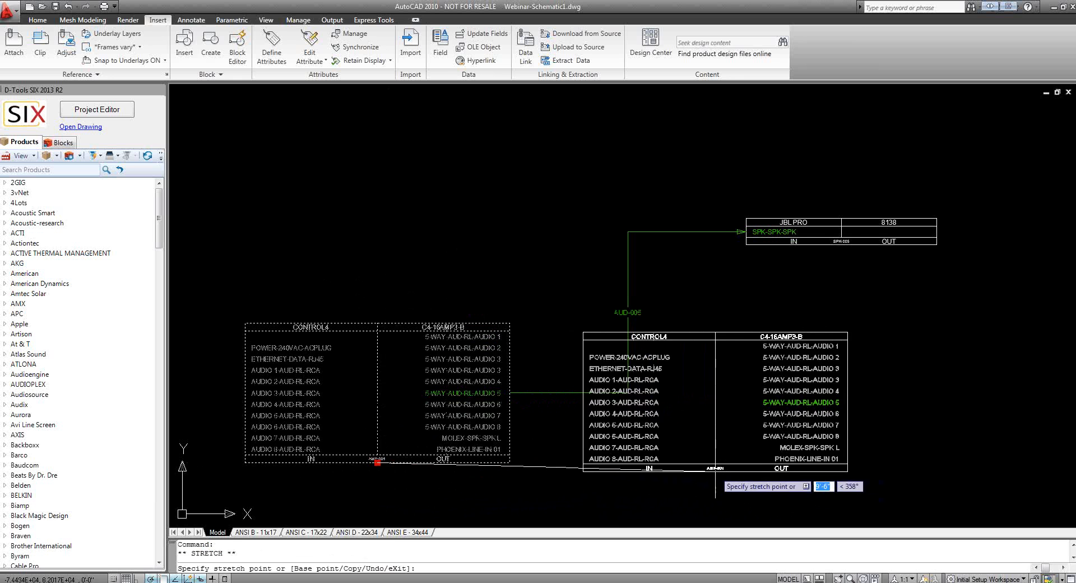
left_click(715, 472)
left_click(716, 471)
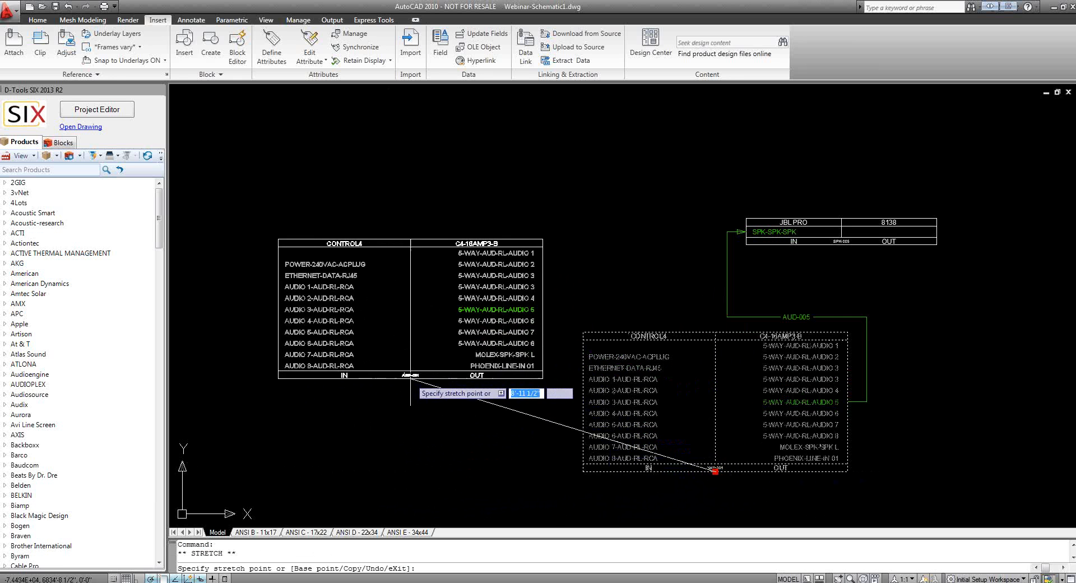
left_click(411, 378)
left_click(411, 377)
left_click(347, 277)
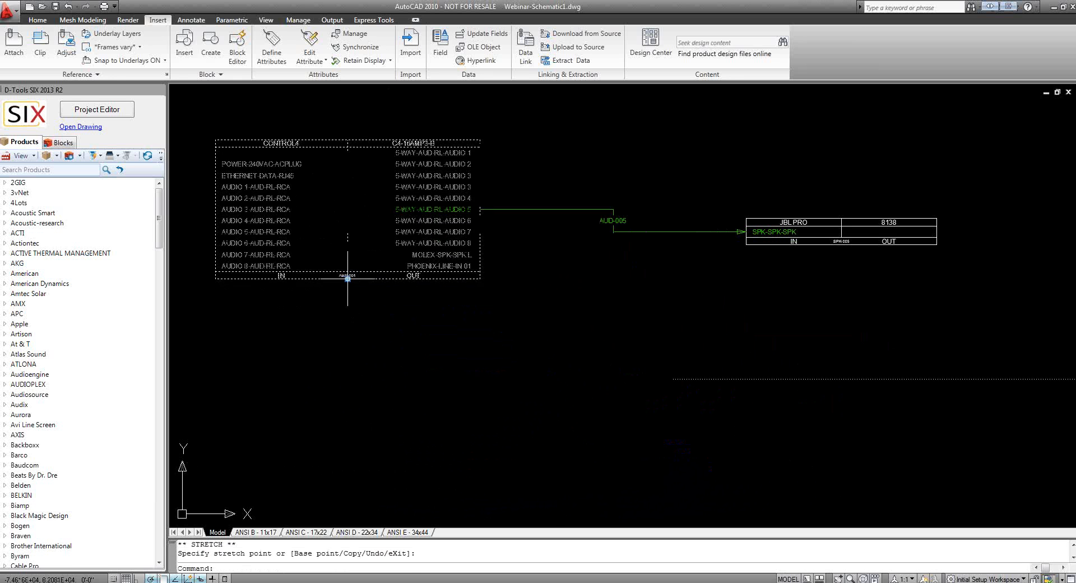
left_click(348, 277)
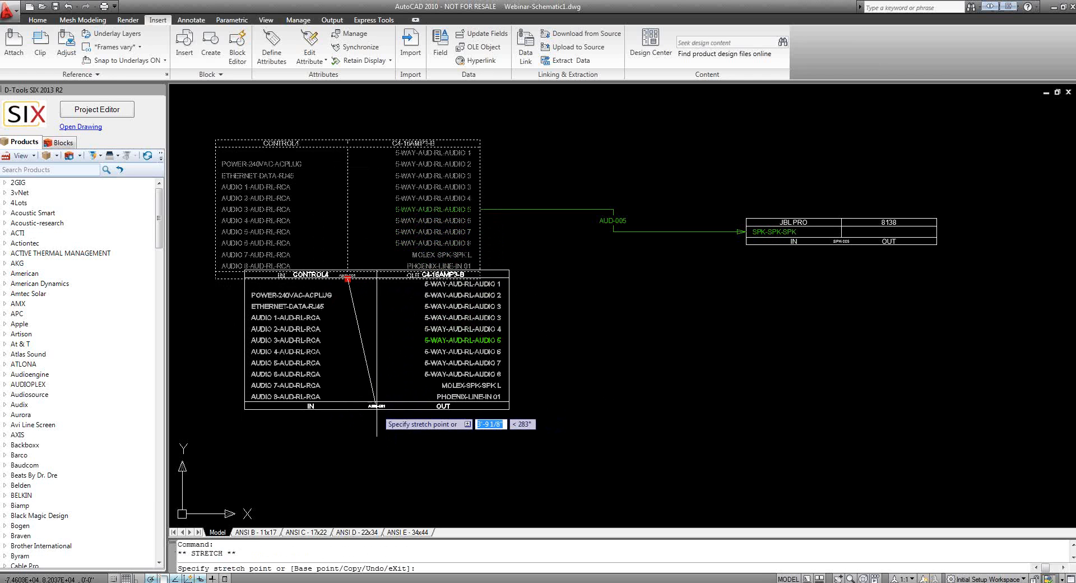
left_click(377, 409)
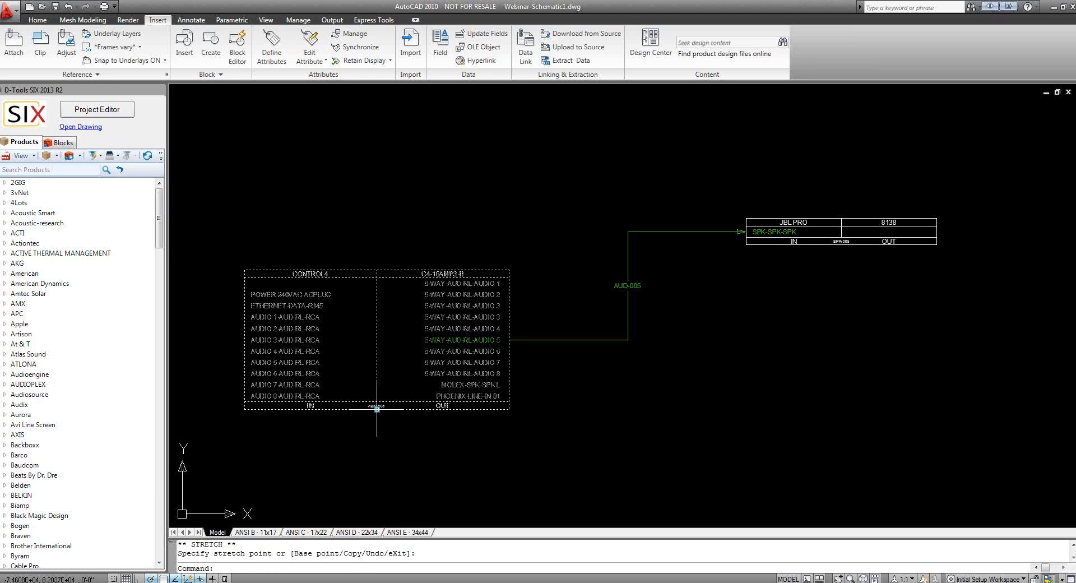
key("Escape")
key("Escape")
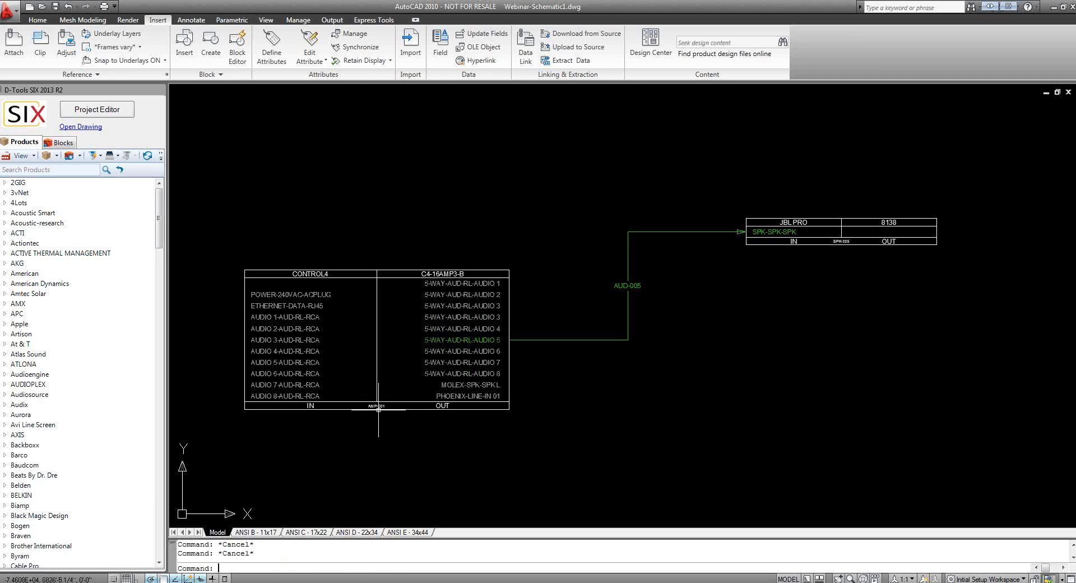
- Move the wired JBL PRO 8138 speaker block to the open area above the amplifier, past its input side
left_click(836, 242)
left_click(842, 244)
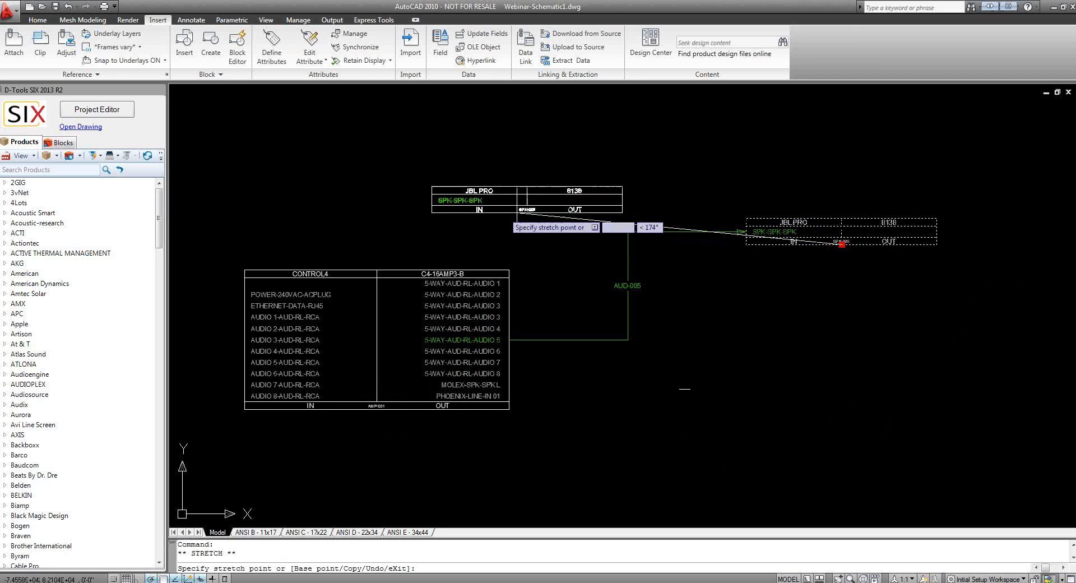
left_click(245, 169)
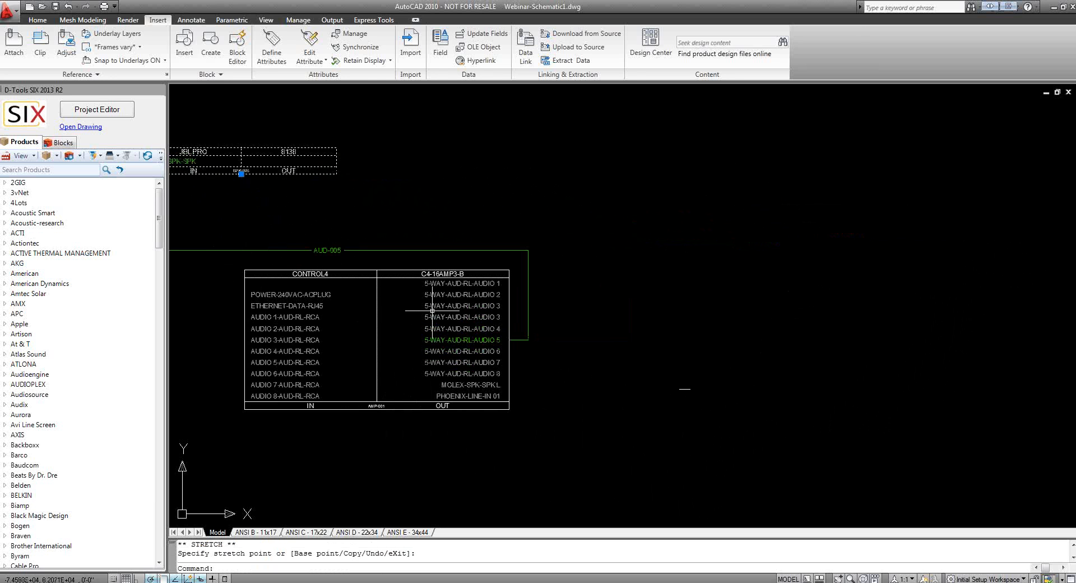
scroll(430, 308, "down", 4)
scroll(430, 308, "down", 2)
scroll(510, 329, "up", 3)
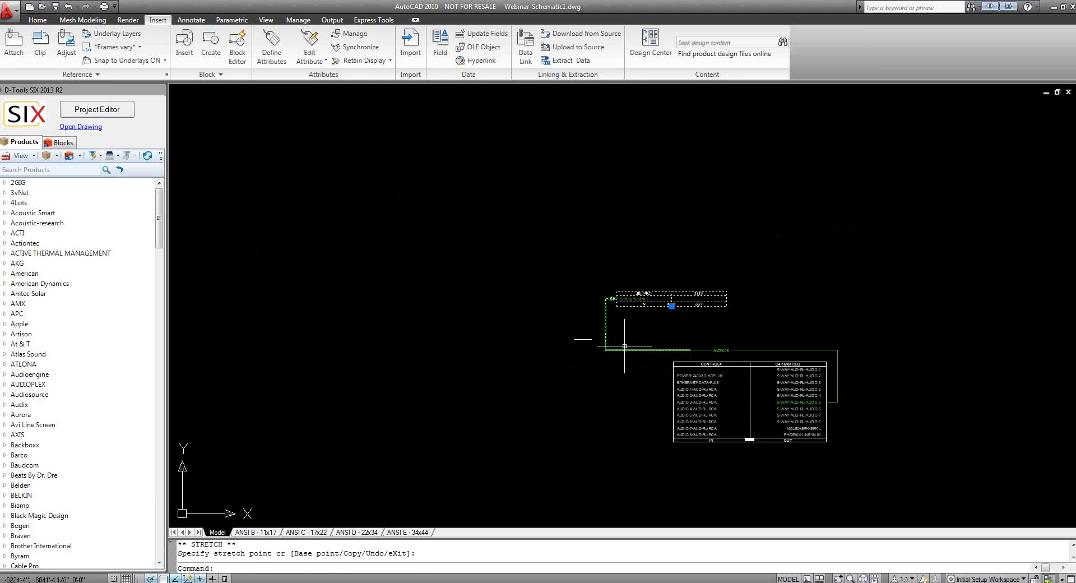
scroll(696, 372, "up", 1)
scroll(695, 373, "up", 2)
key("Escape")
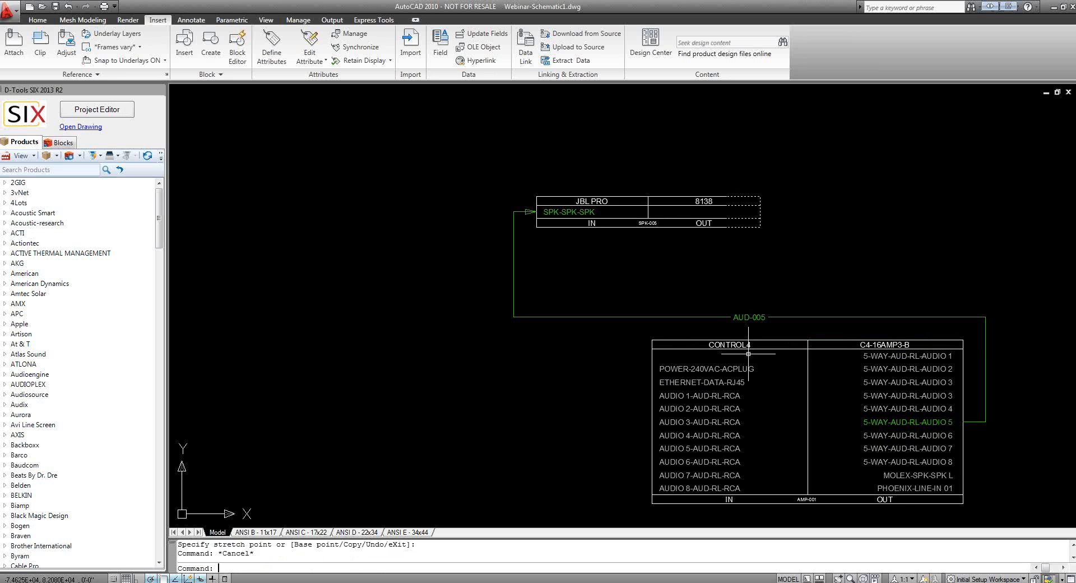
key("Escape")
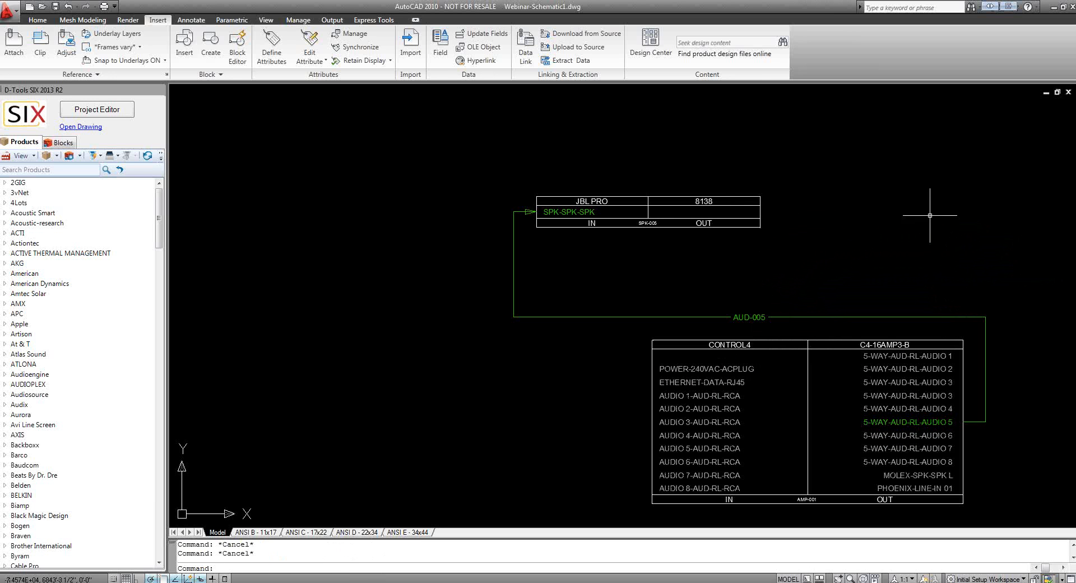
- Close AutoCAD and the Project Editor, saving the Acme Insurance : Webinar project
left_click(1072, 7)
left_click(581, 324)
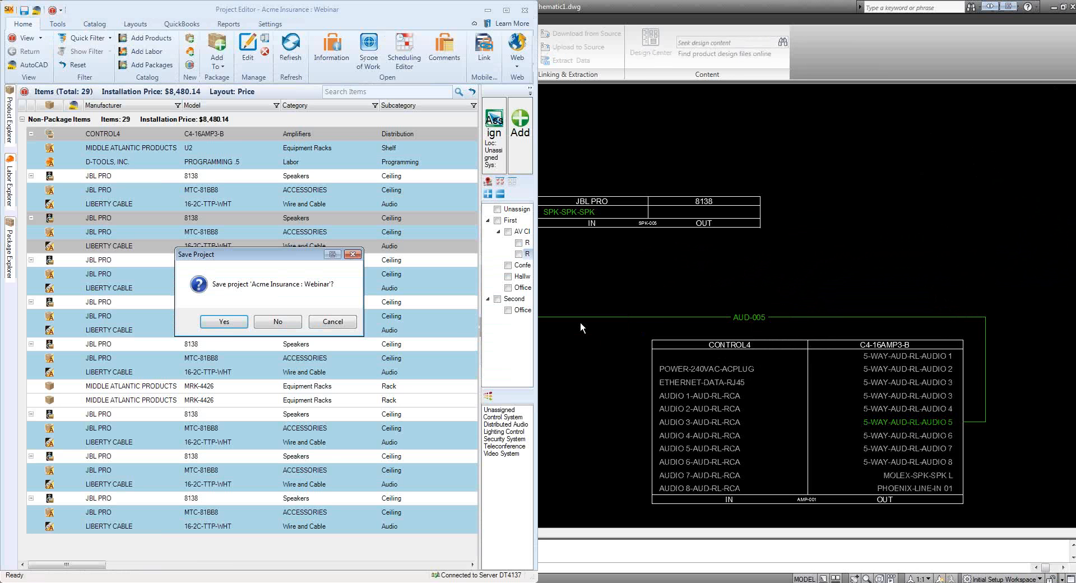
left_click(240, 323)
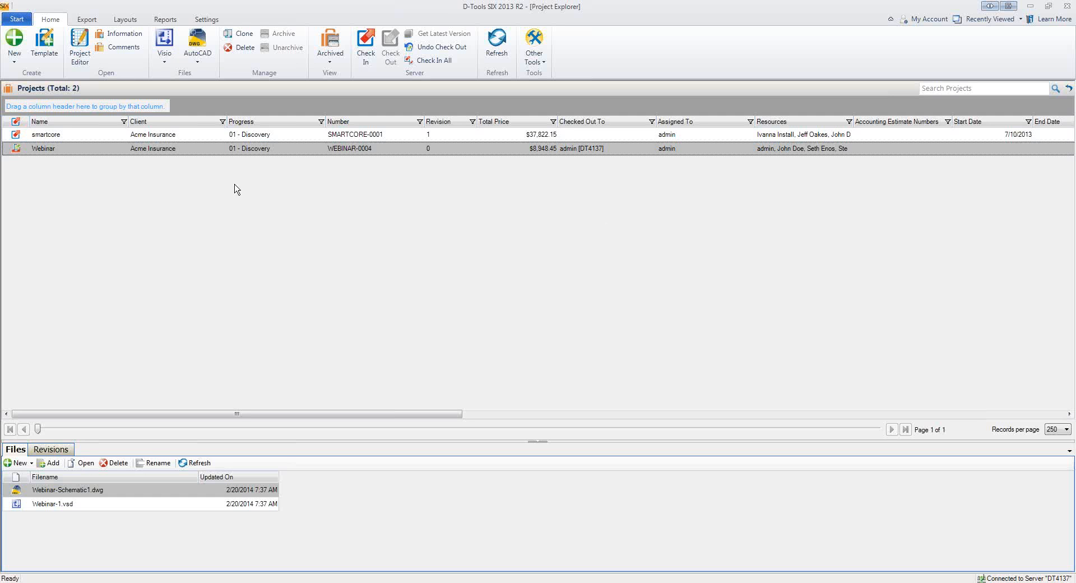
- Open the Webinar project's Scheduling Editor and create a new work order
double_click(160, 151)
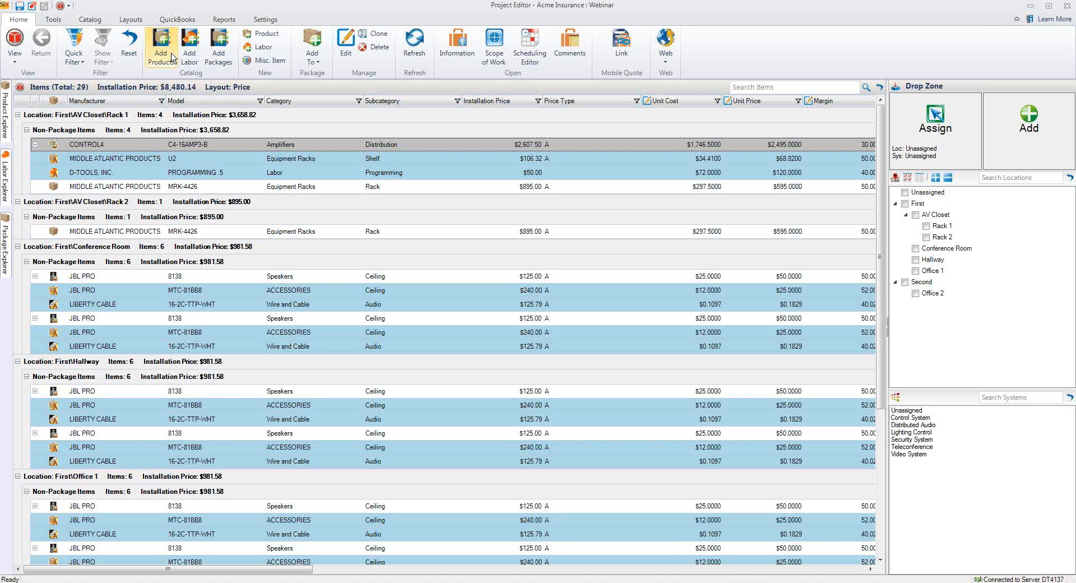
left_click(528, 49)
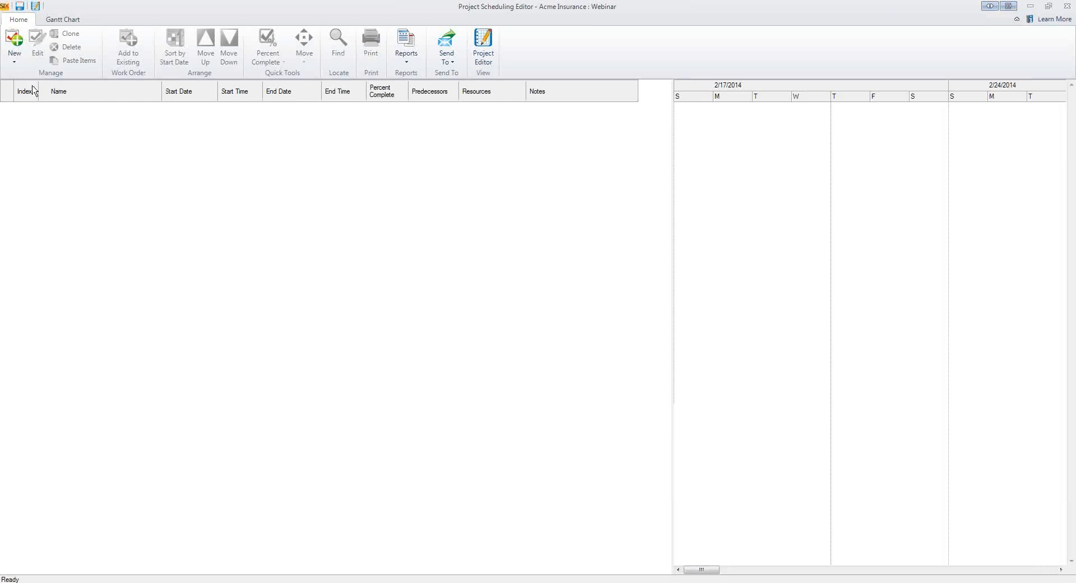
left_click(15, 59)
left_click(23, 102)
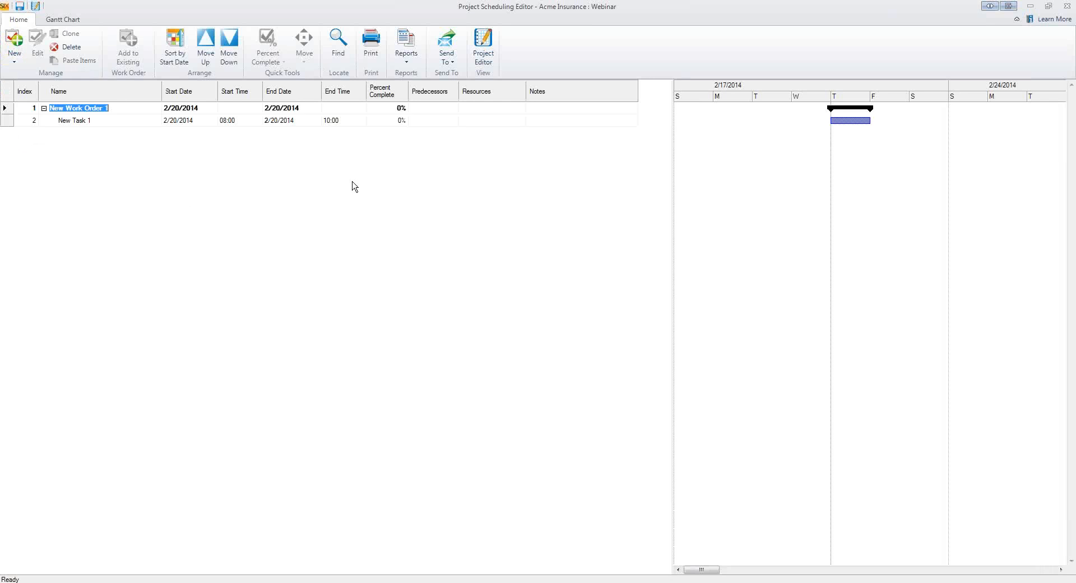
- Open the work order's first task for editing and name it Install Speakers
left_click(103, 121)
double_click(103, 121)
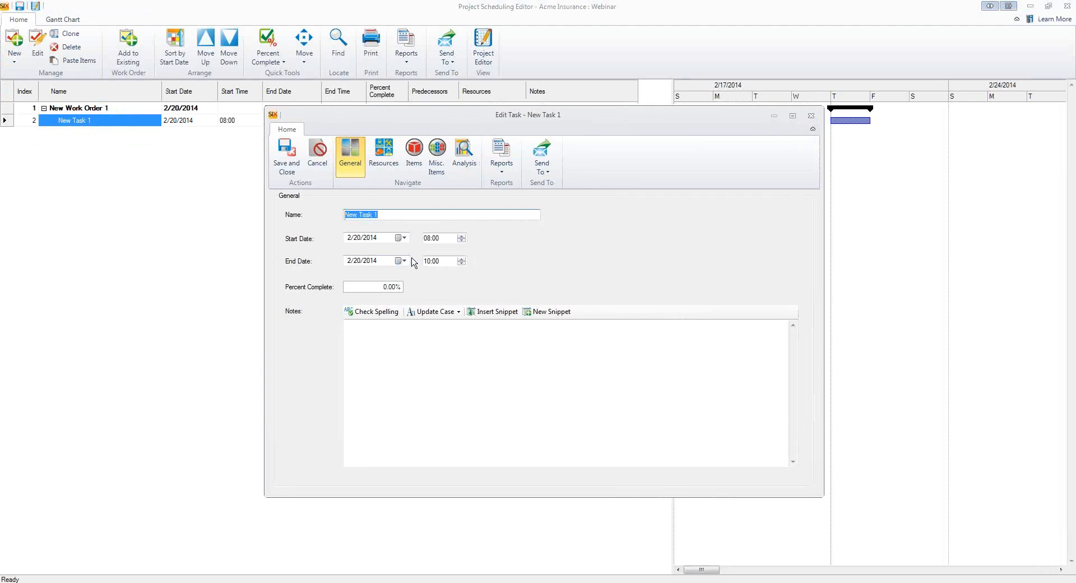
type("Install Speakers")
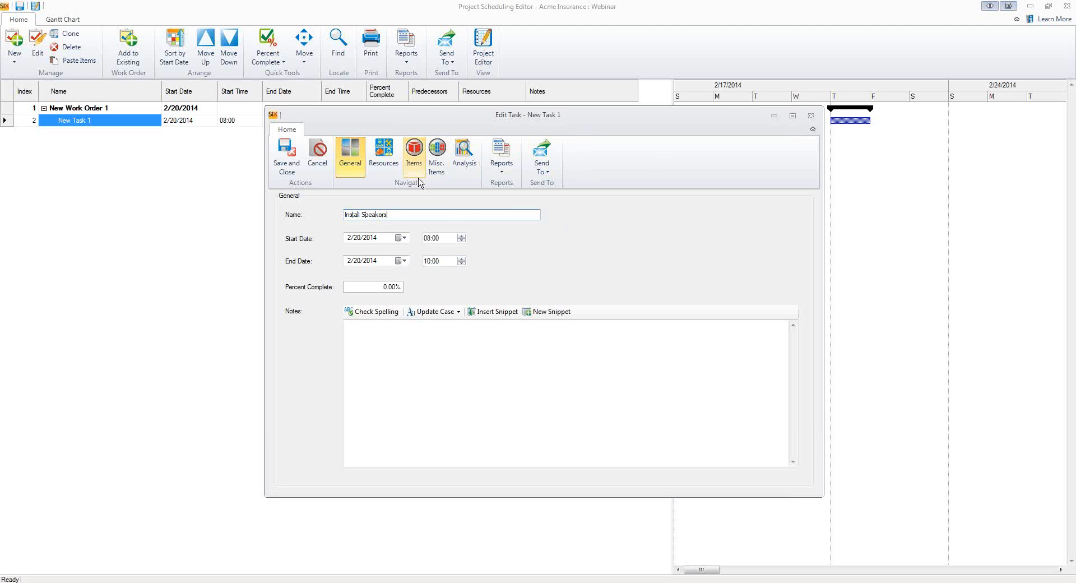
- Start adding project products to the task and filter the product list to the Conference Room and Hallway locations
left_click(414, 153)
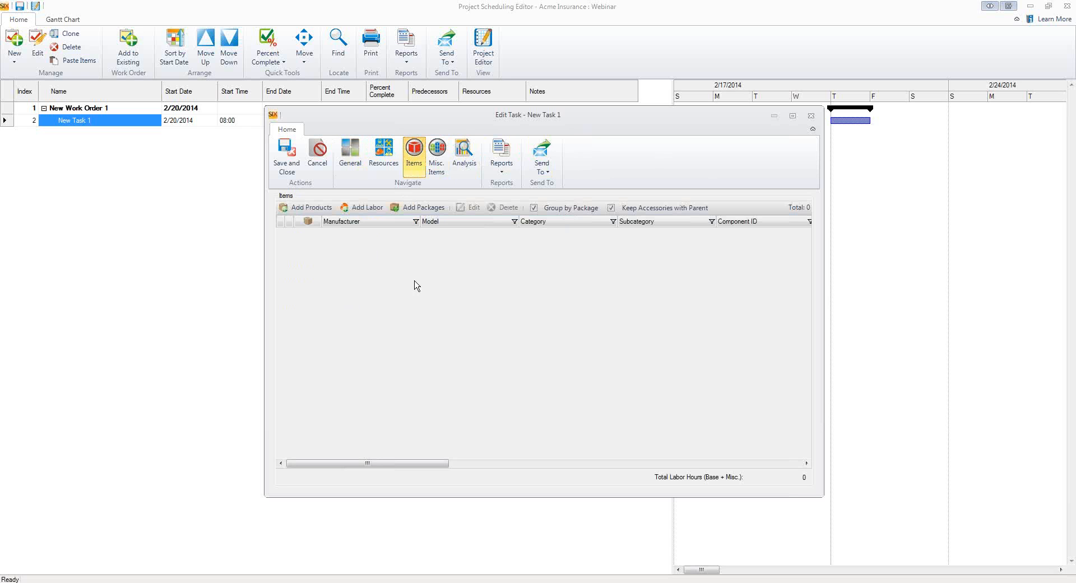
left_click(307, 208)
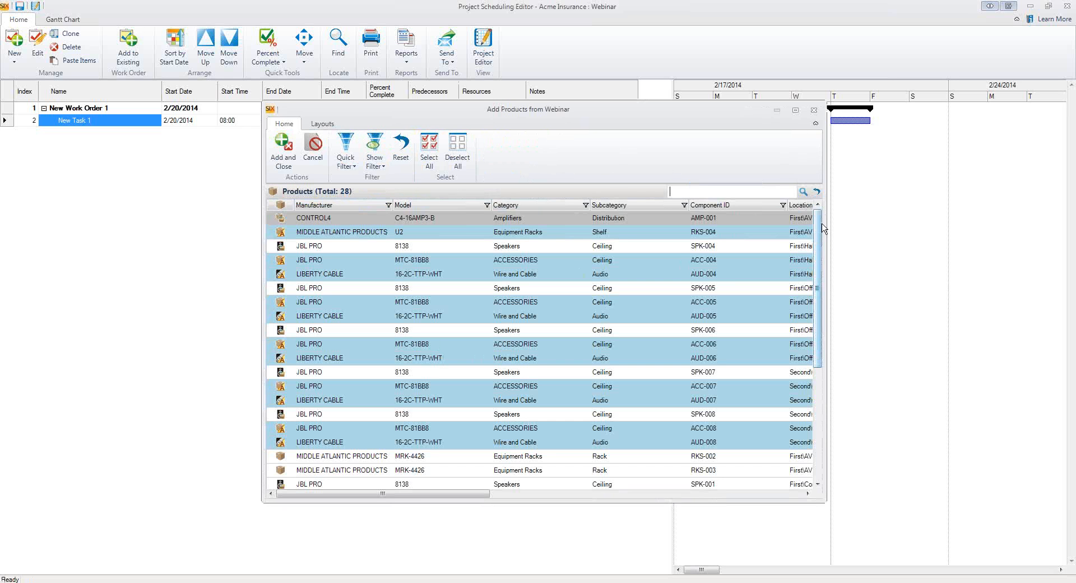
left_click(796, 111)
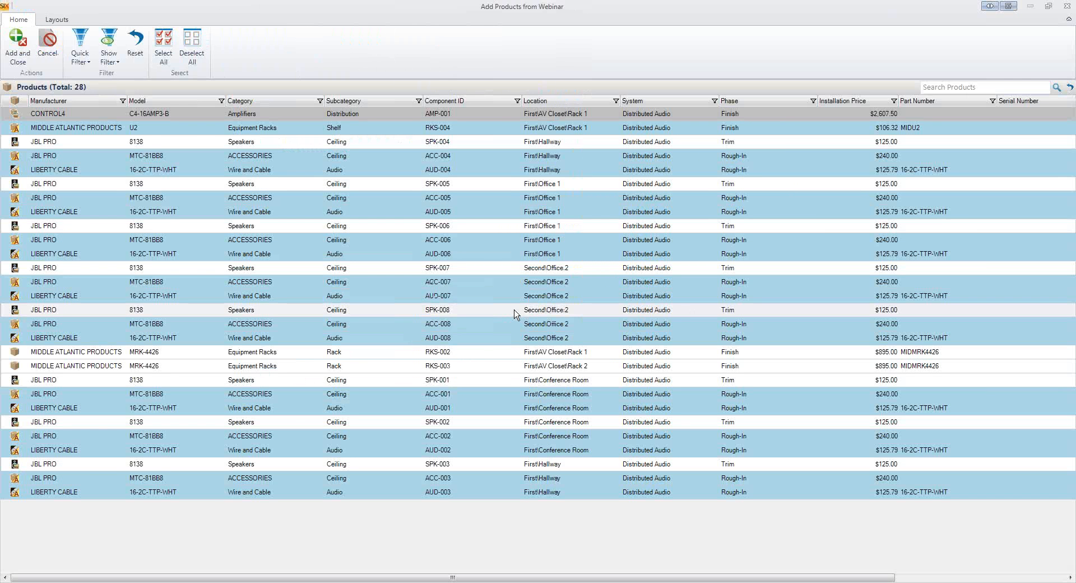
left_click(89, 66)
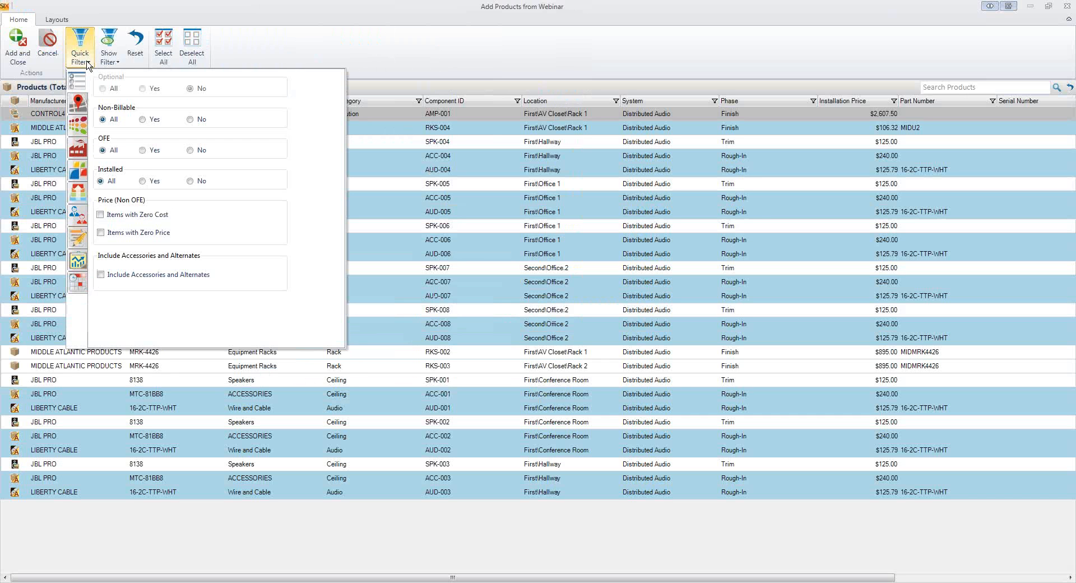
left_click(79, 106)
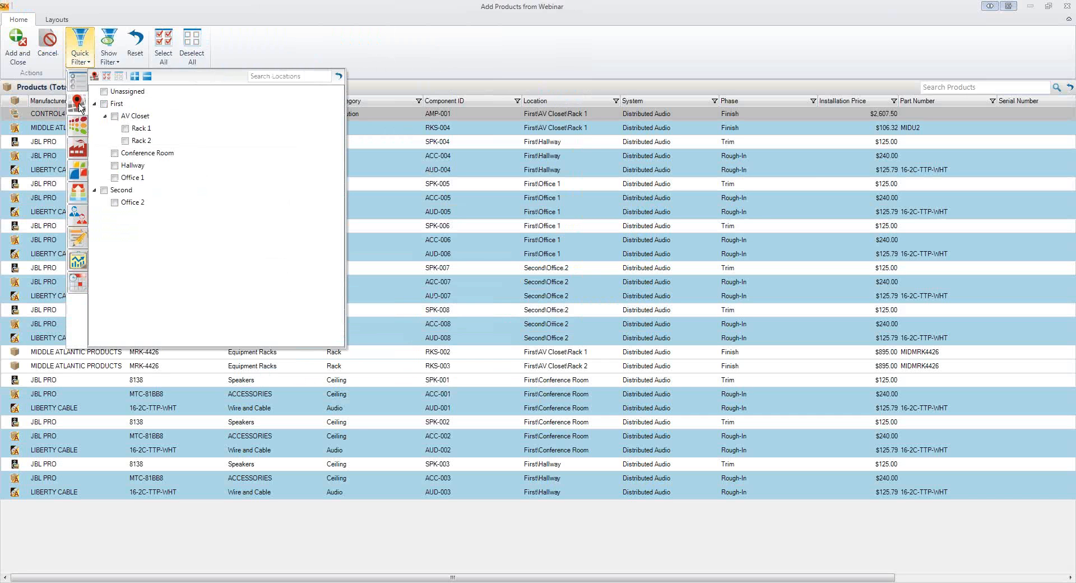
left_click(114, 153)
left_click(115, 166)
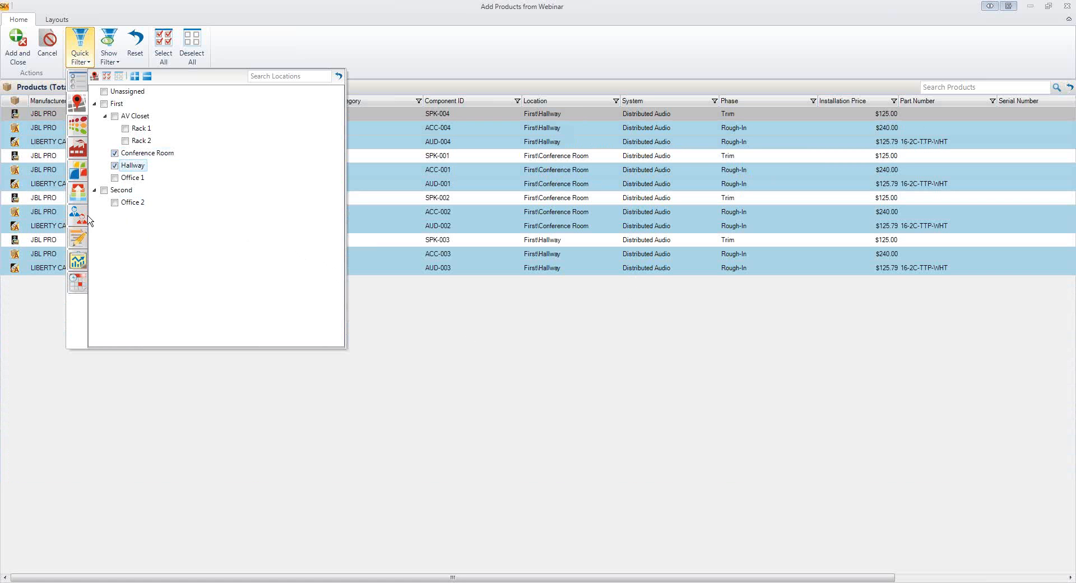
- Narrow the product list to the Speakers category and add all the listed speakers to the task
left_click(80, 197)
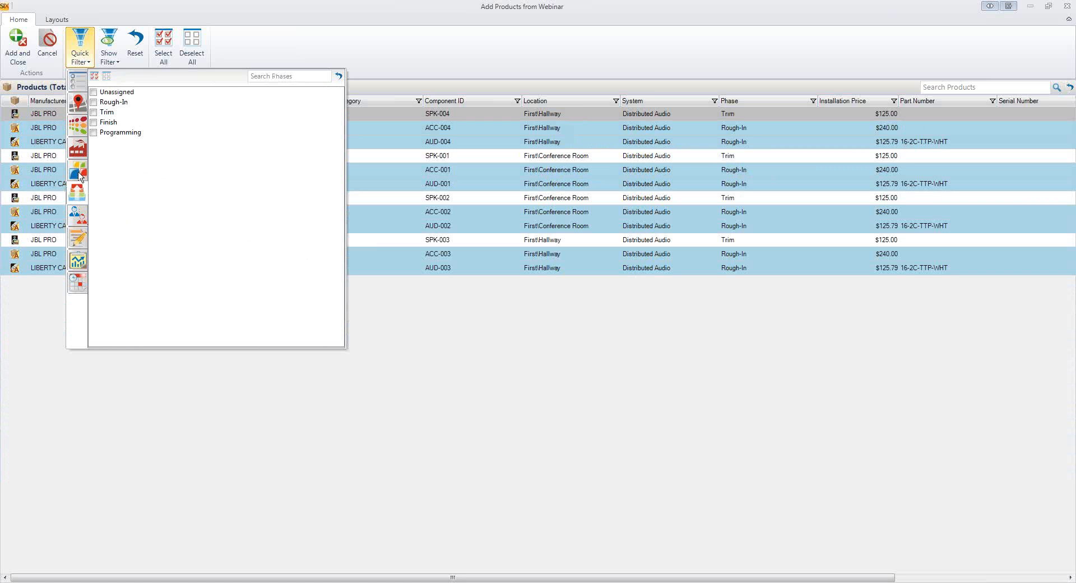
left_click(79, 172)
left_click(103, 188)
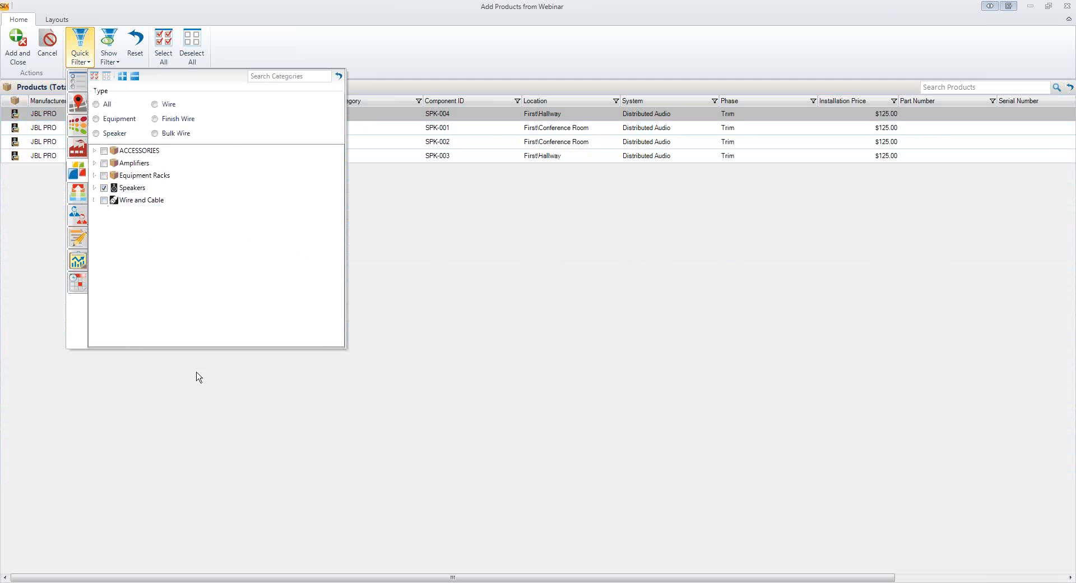
left_click(227, 384)
left_click(163, 47)
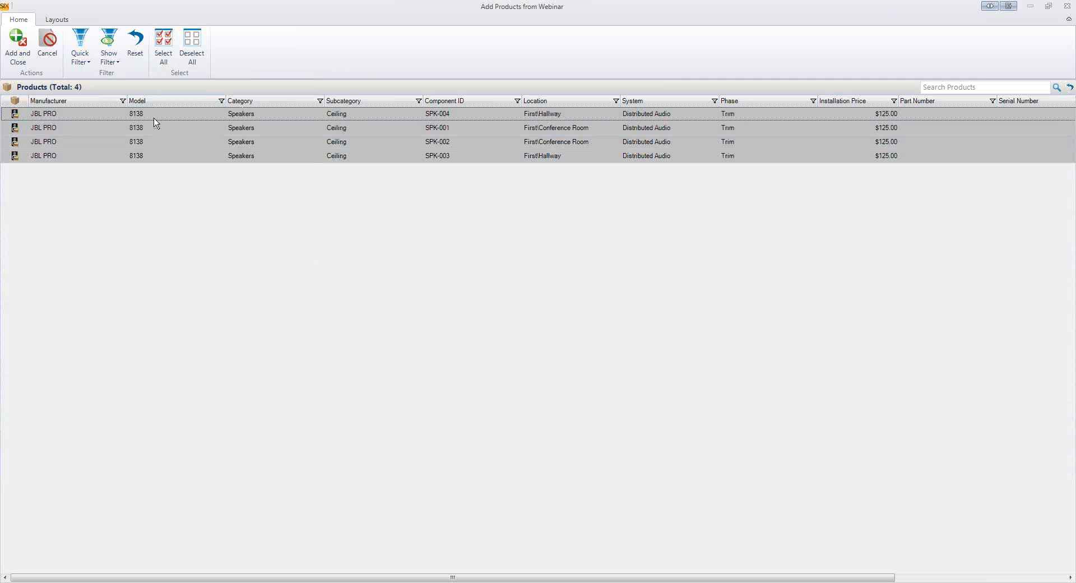
left_click(18, 48)
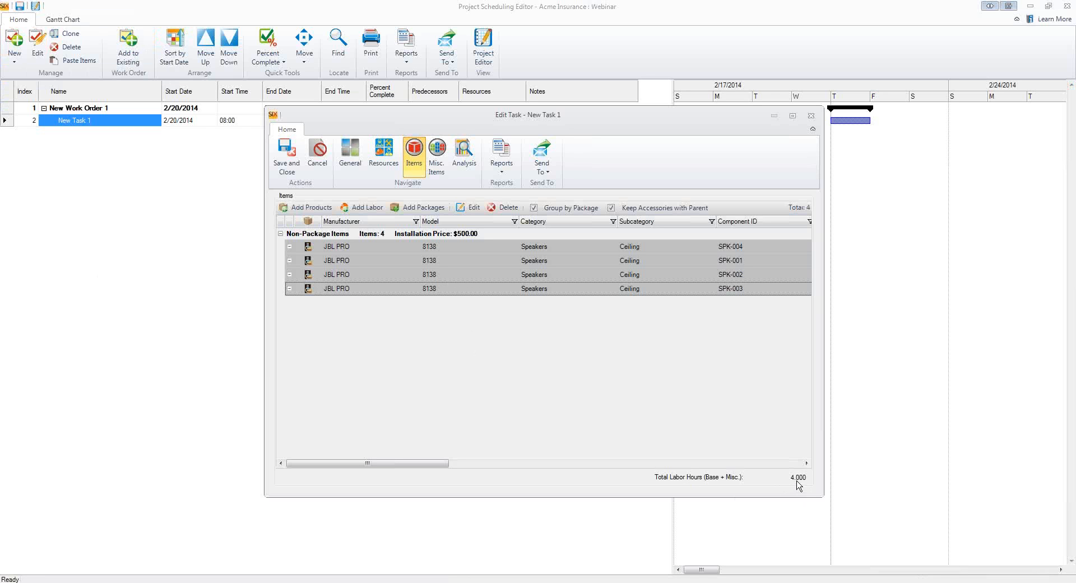
- Assign the resource with the Install Team 1 role to the task
left_click(385, 160)
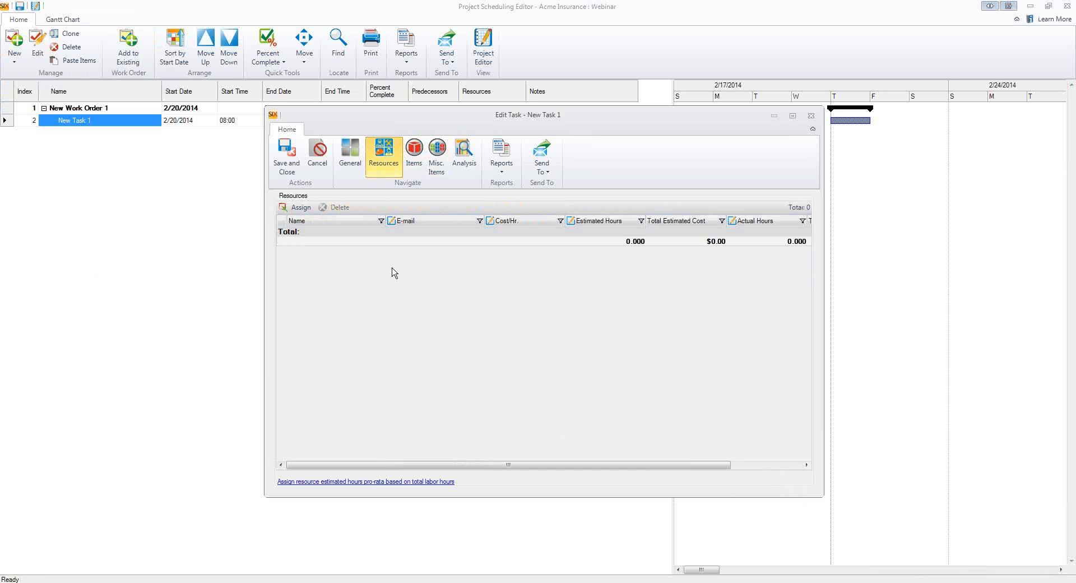
left_click(297, 208)
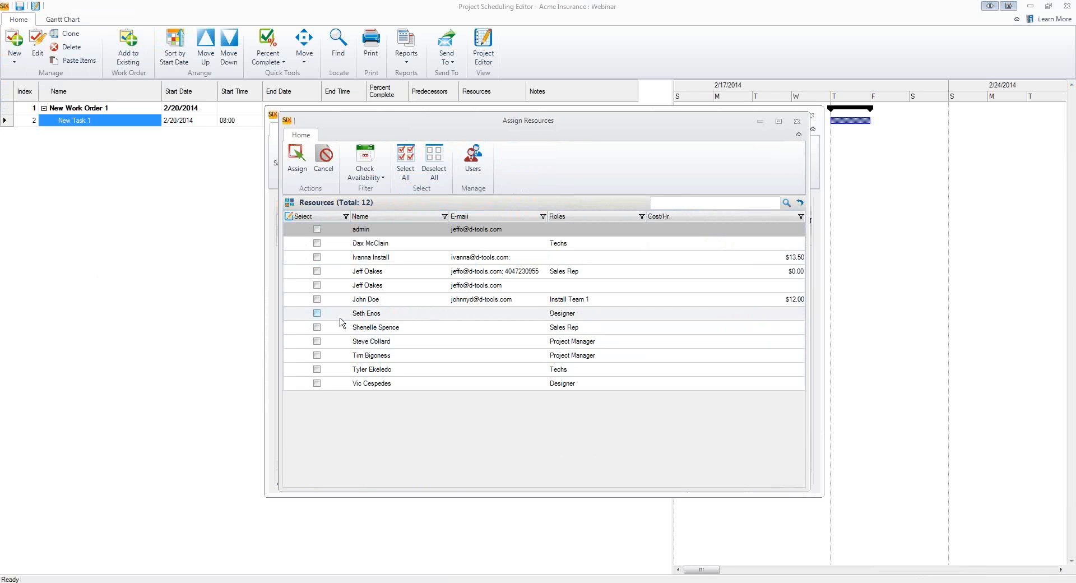
left_click(316, 299)
left_click(298, 168)
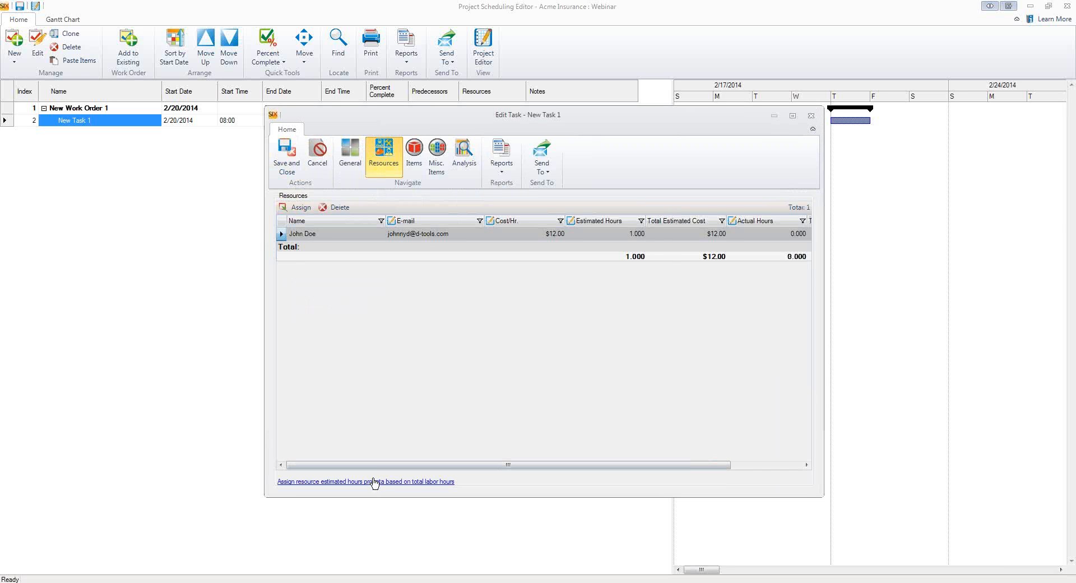
- Assign the resource's estimated hours pro-rata based on total labor hours, and open the resource's Actual Hours value for editing
left_click(373, 485)
left_click(580, 340)
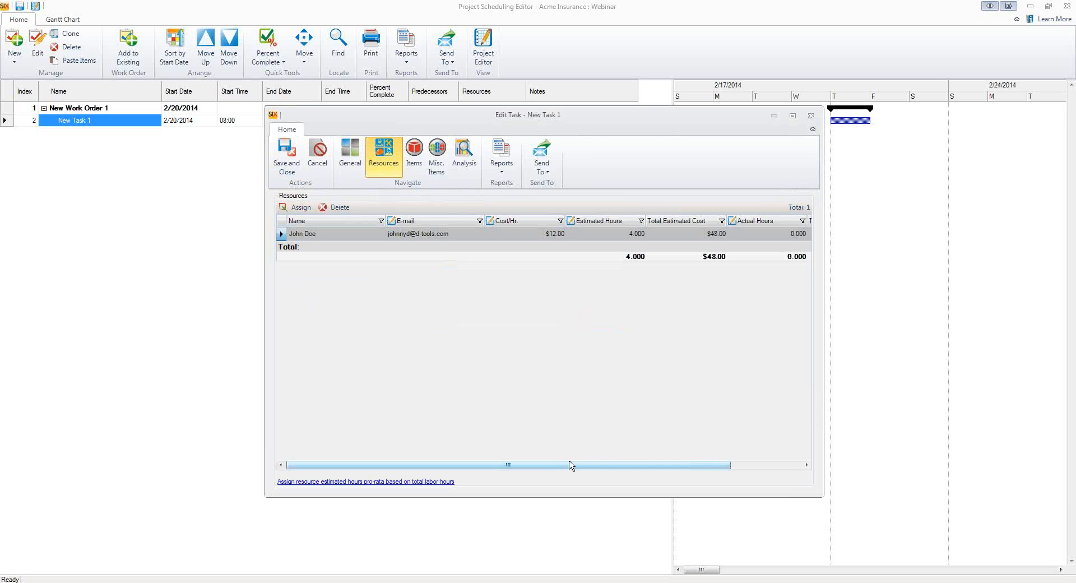
left_click_drag(827, 378, 969, 368)
left_click(798, 233)
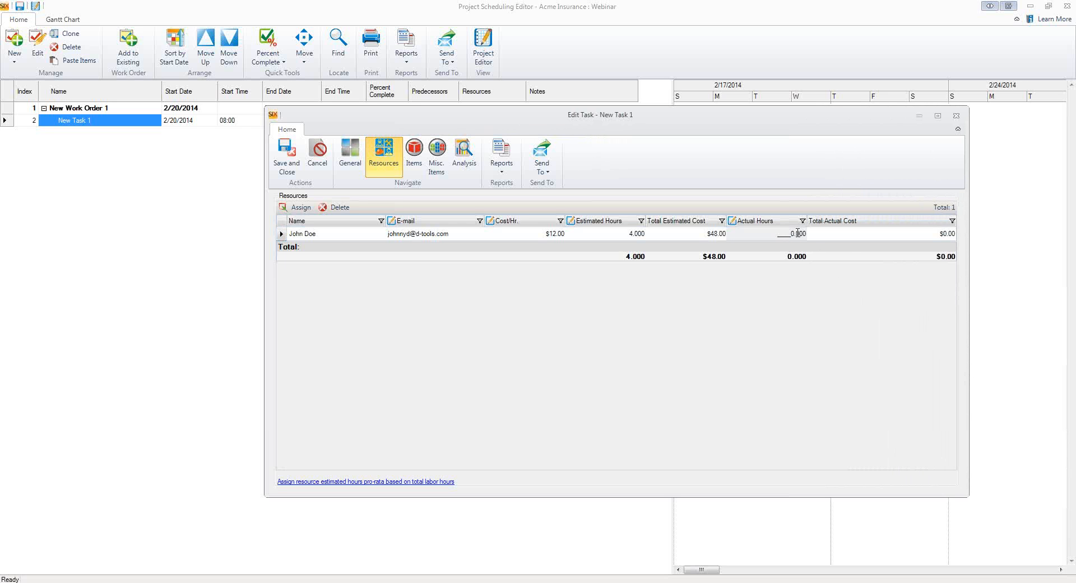
left_click(788, 233)
- Send the task as an appointment with the Task Detail, Task Packing List and Task Ship List reports attached
left_click(502, 168)
left_click(552, 177)
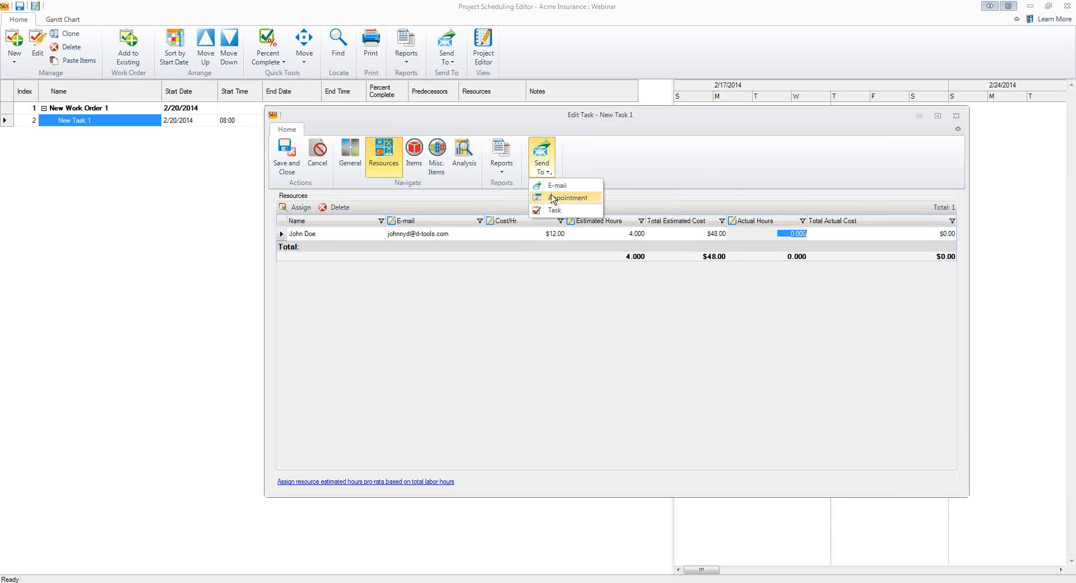
left_click(554, 199)
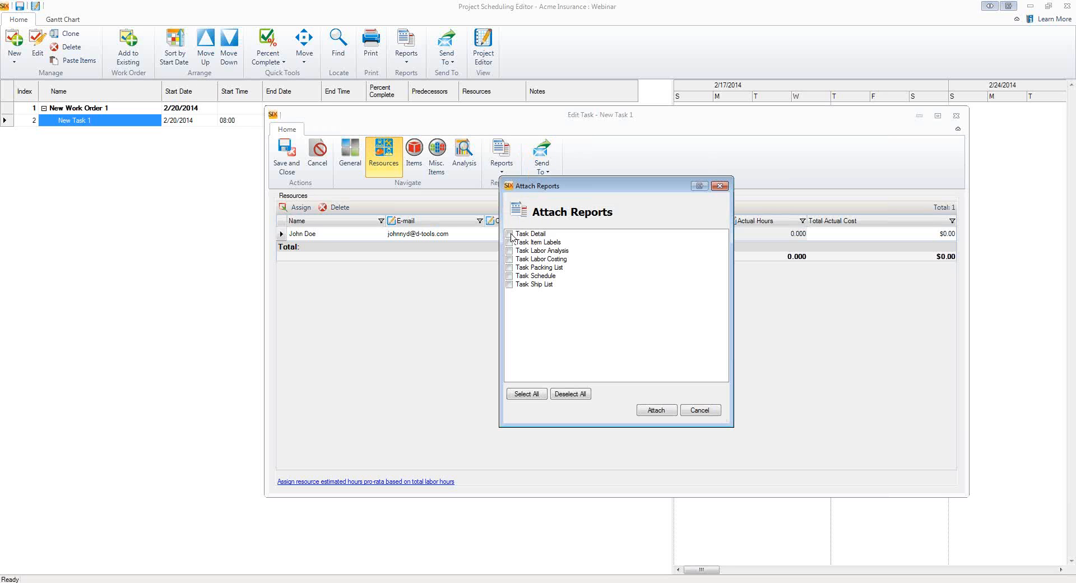
left_click(510, 235)
left_click(510, 268)
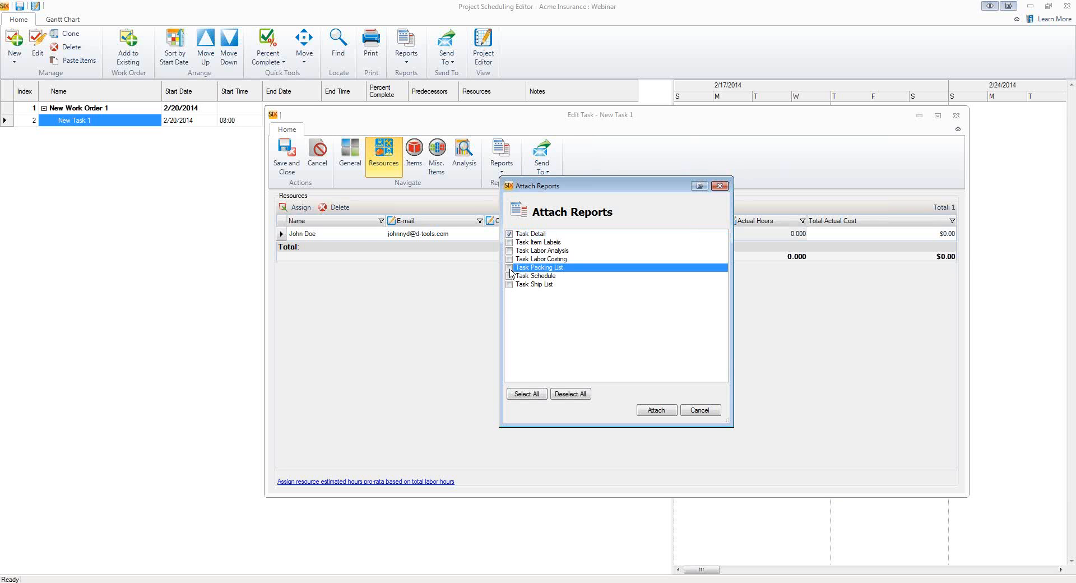
left_click(509, 268)
left_click(509, 285)
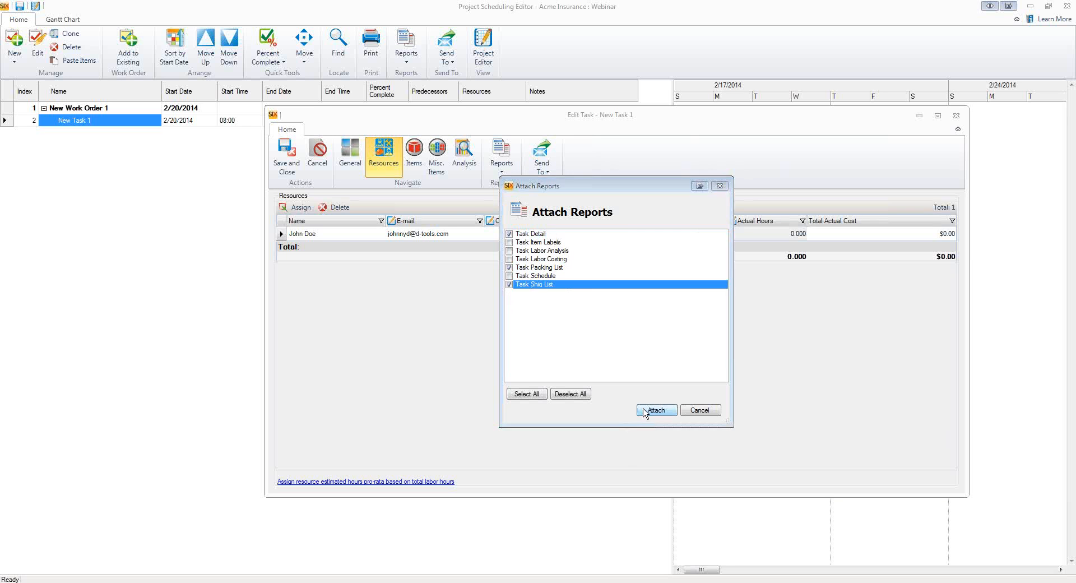
left_click(656, 410)
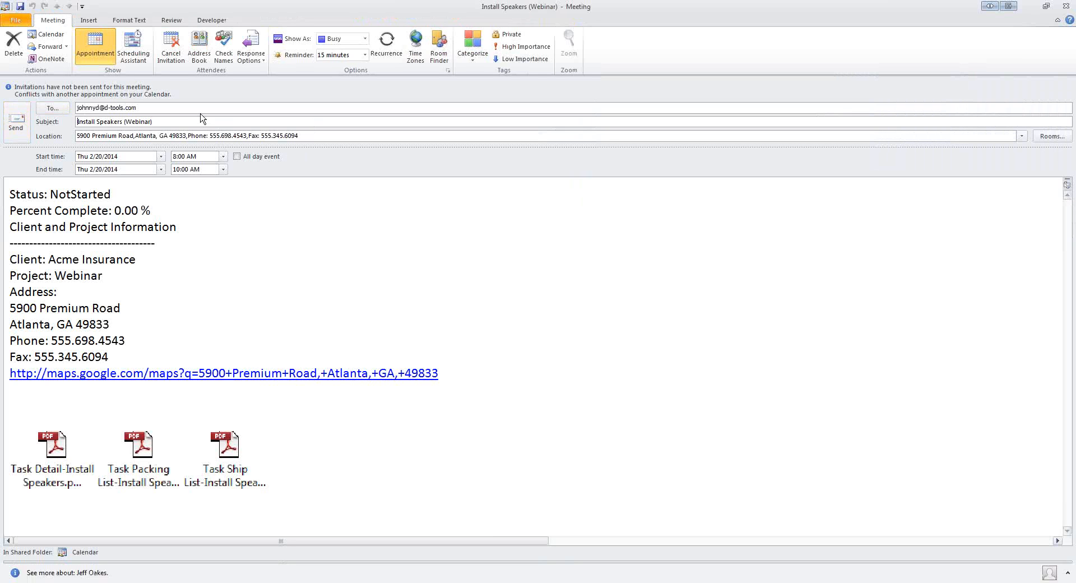
- Check the meeting invitation's recipient and map link, and examine the attached Task Packing List report
left_click_drag(140, 108, 77, 107)
left_click(455, 375)
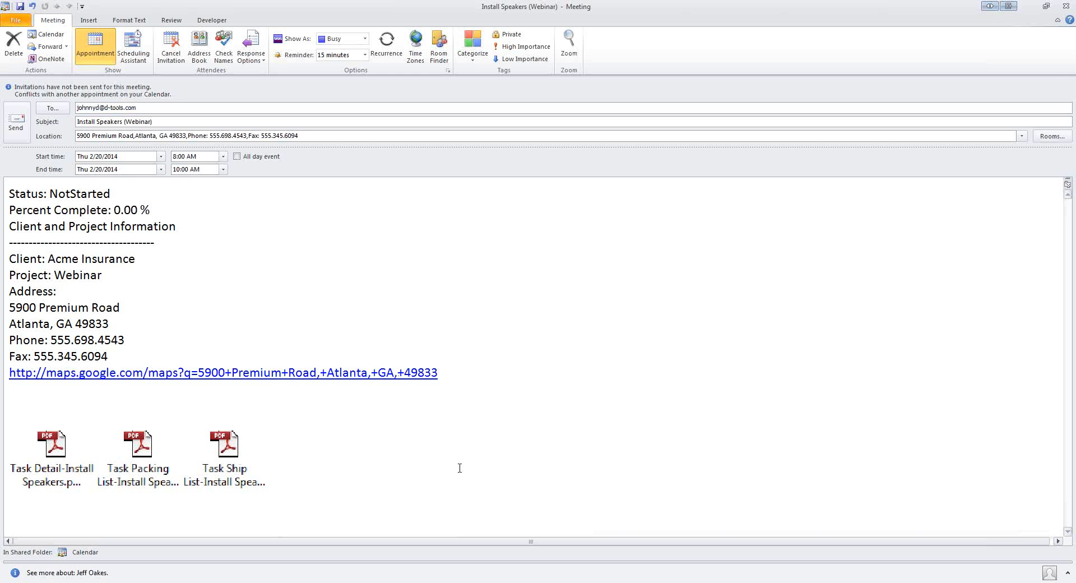
double_click(144, 454)
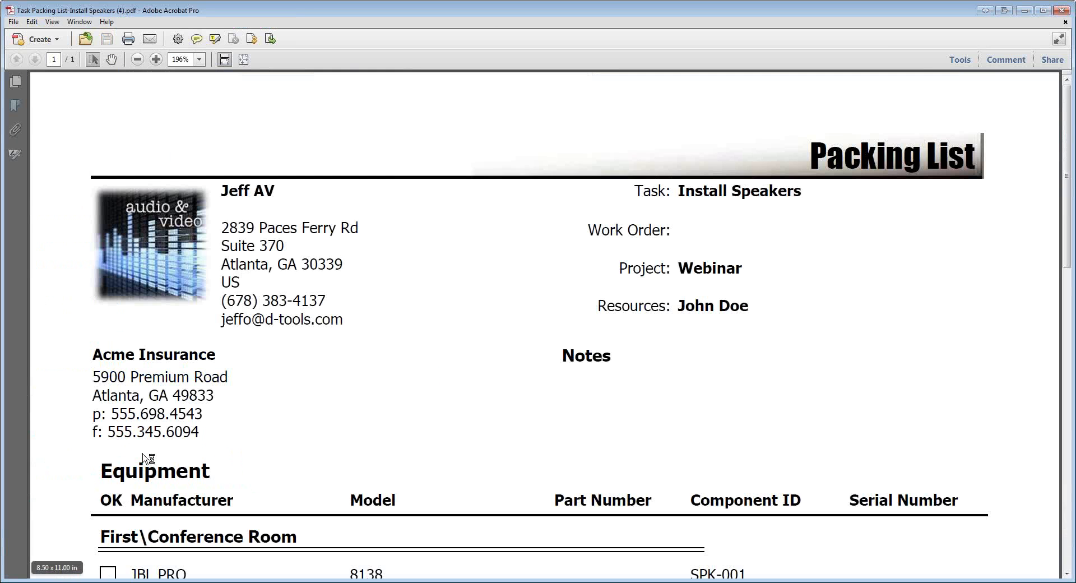
left_click(137, 58)
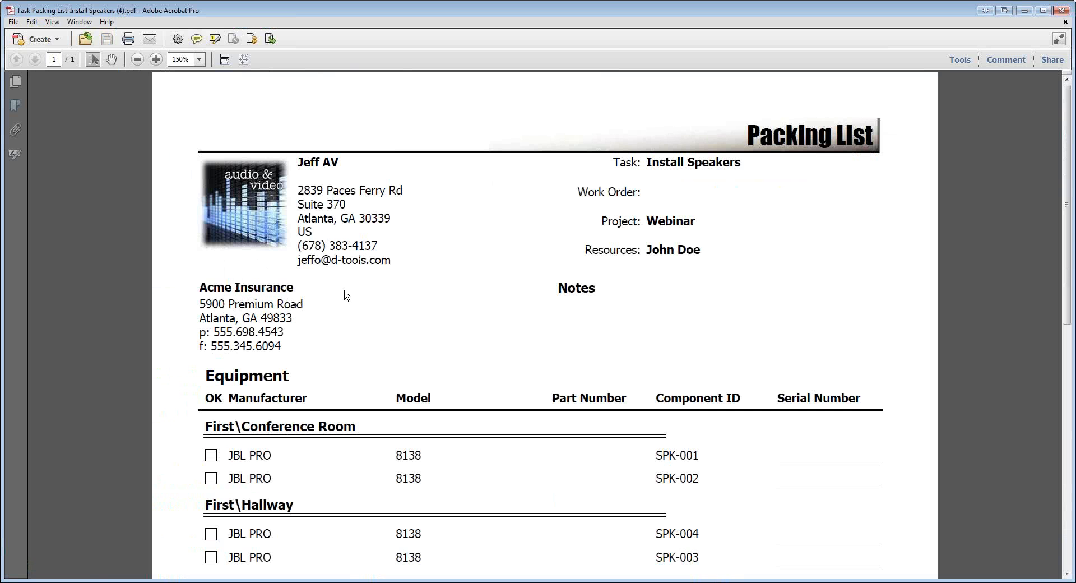
scroll(533, 301, "down", 3)
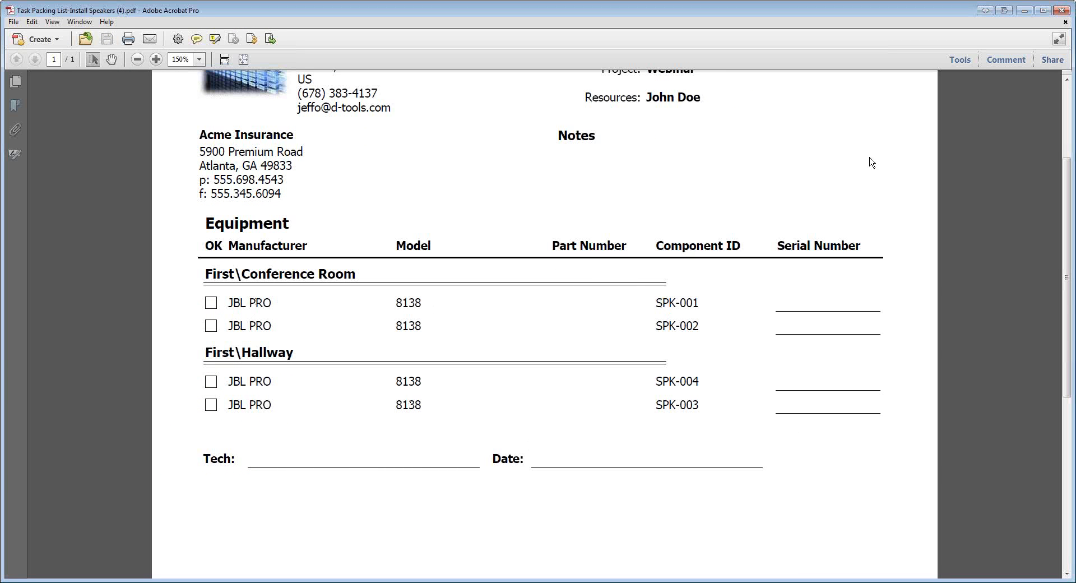
left_click(1065, 10)
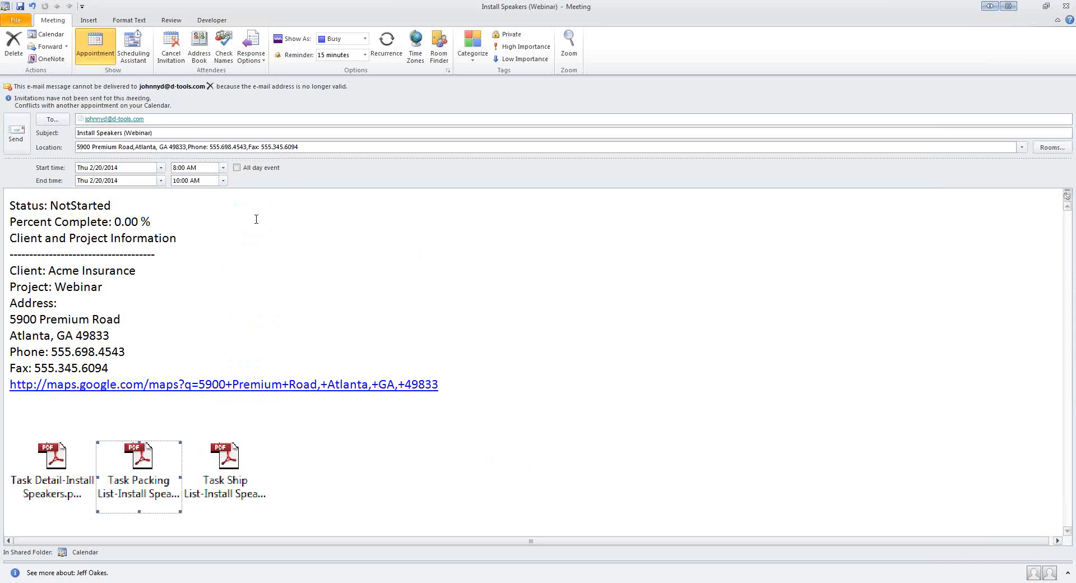
- Examine the attached Task Detail report, including its items, estimated hours and notes columns
left_click(54, 459)
double_click(55, 458)
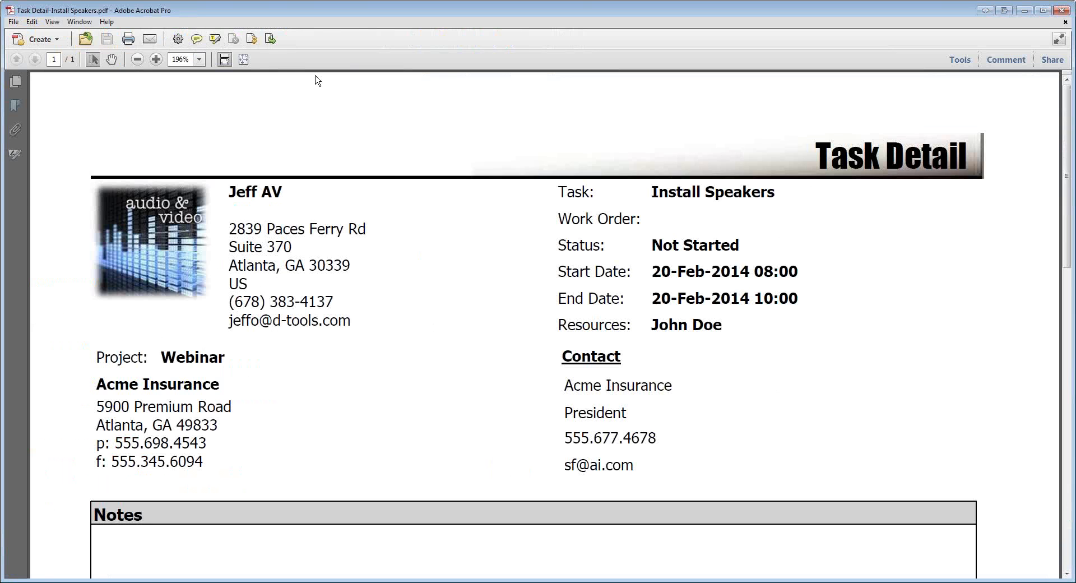
left_click(138, 60)
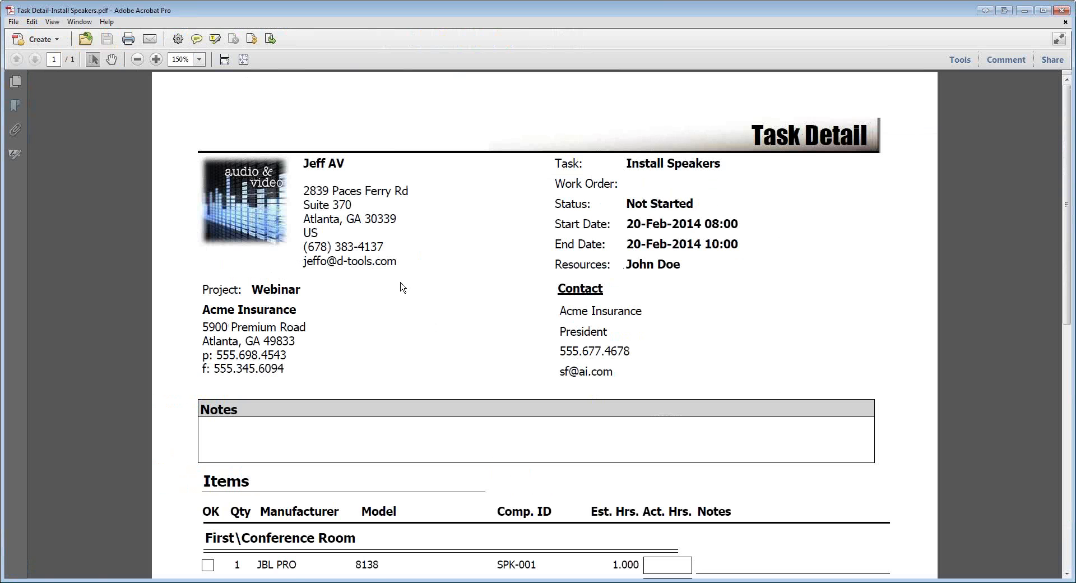
scroll(390, 284, "down", 3)
scroll(395, 269, "down", 3)
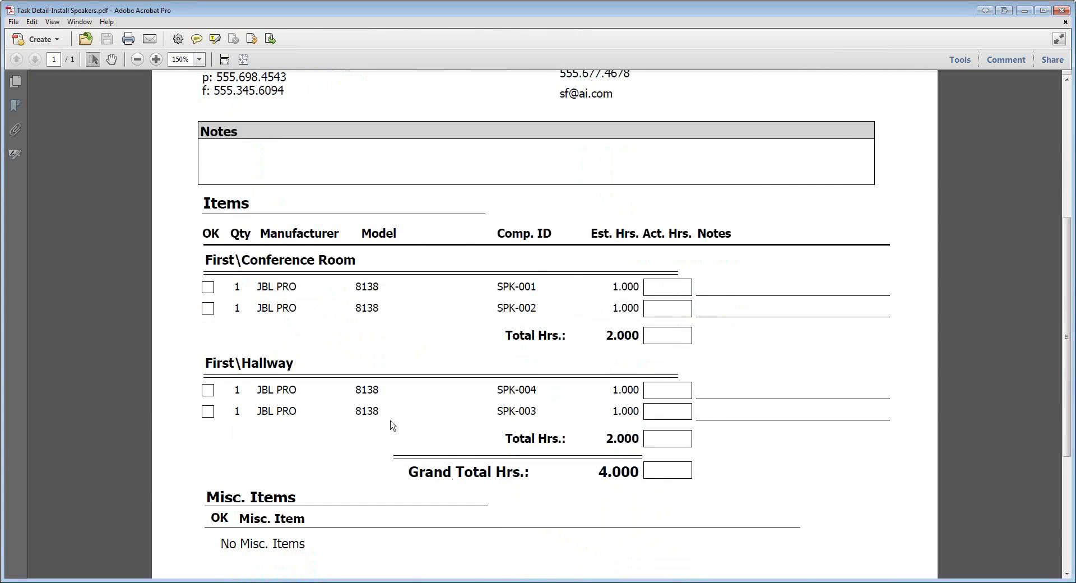
scroll(561, 336, "up", 1)
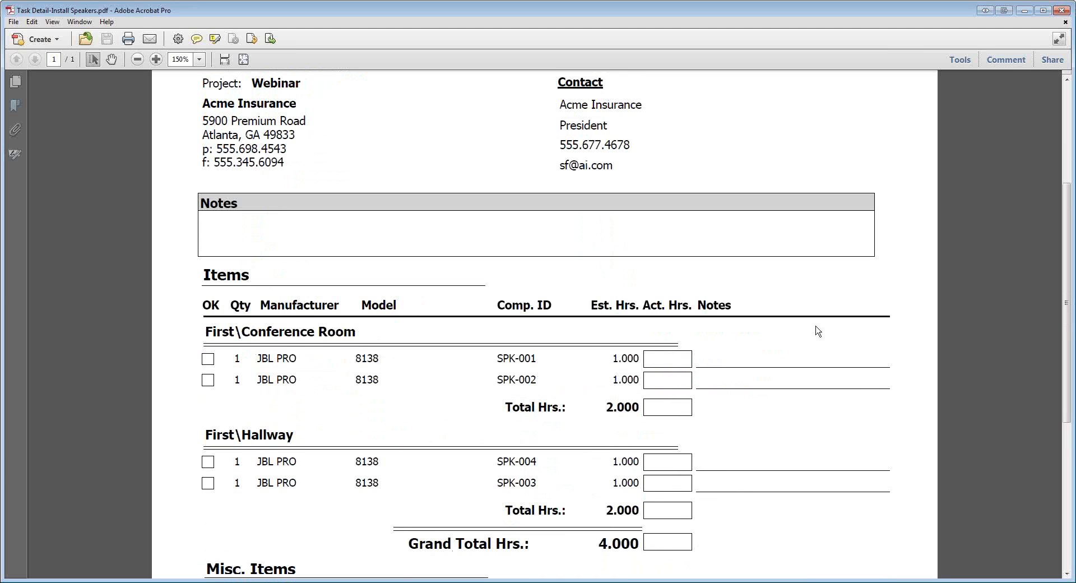
left_click(1061, 11)
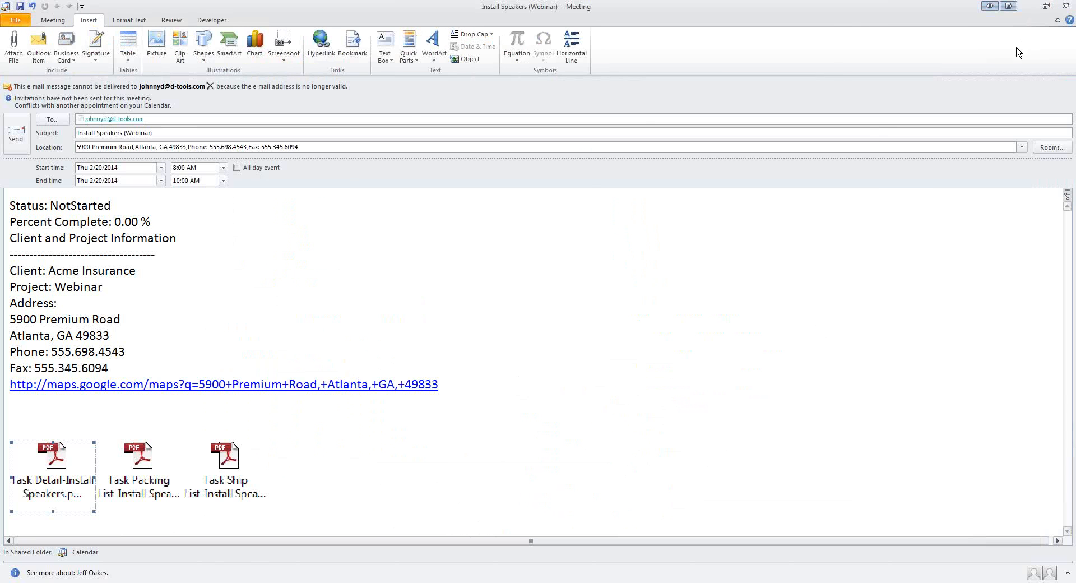
- Examine the attached Task Ship List report, and close the meeting invitation without saving changes
left_click(234, 465)
double_click(234, 466)
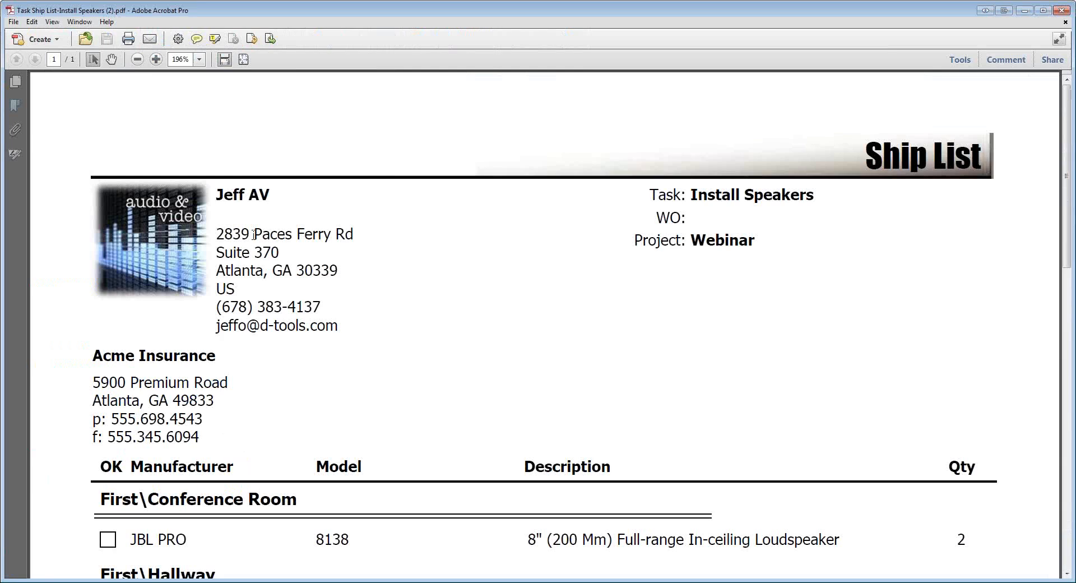
left_click(137, 59)
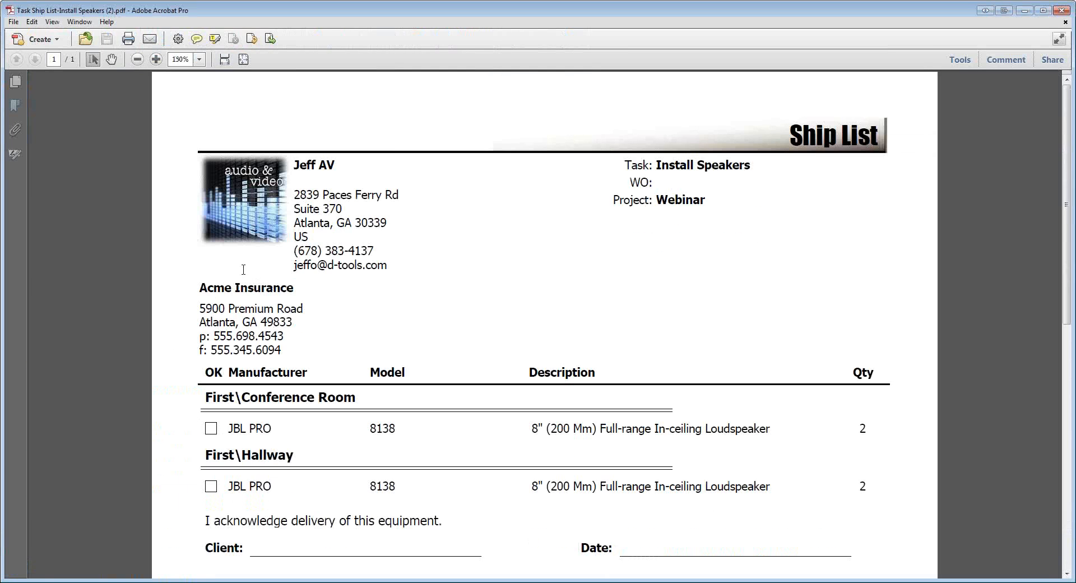
scroll(877, 300, "down", 5)
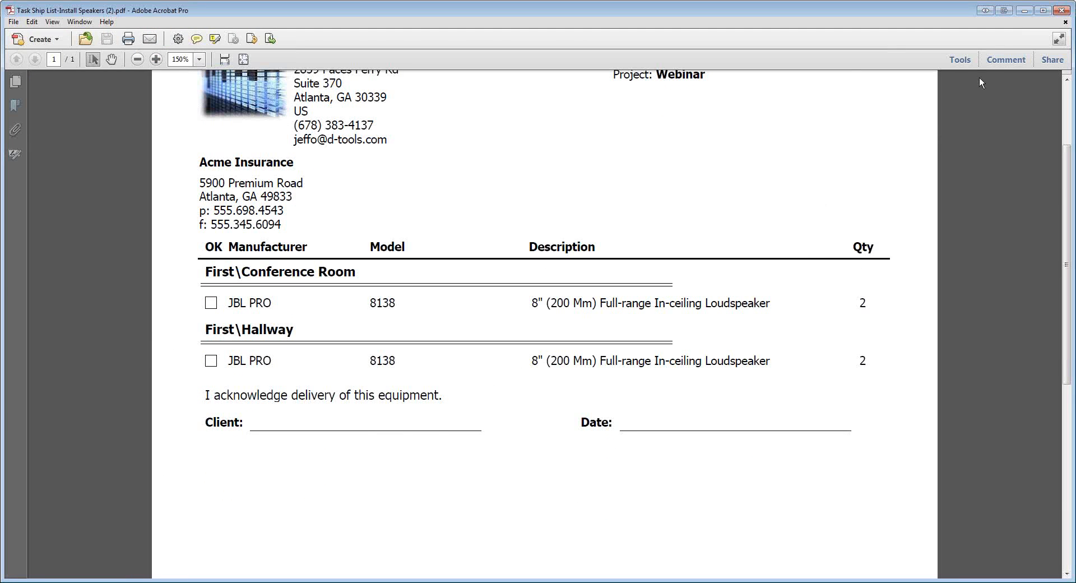
left_click(1060, 11)
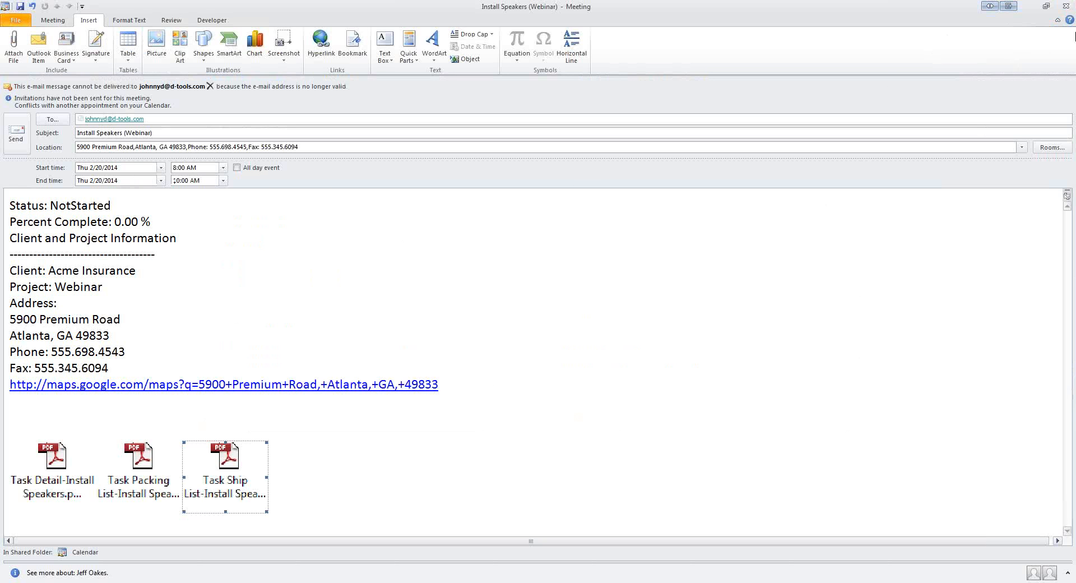
left_click(1066, 6)
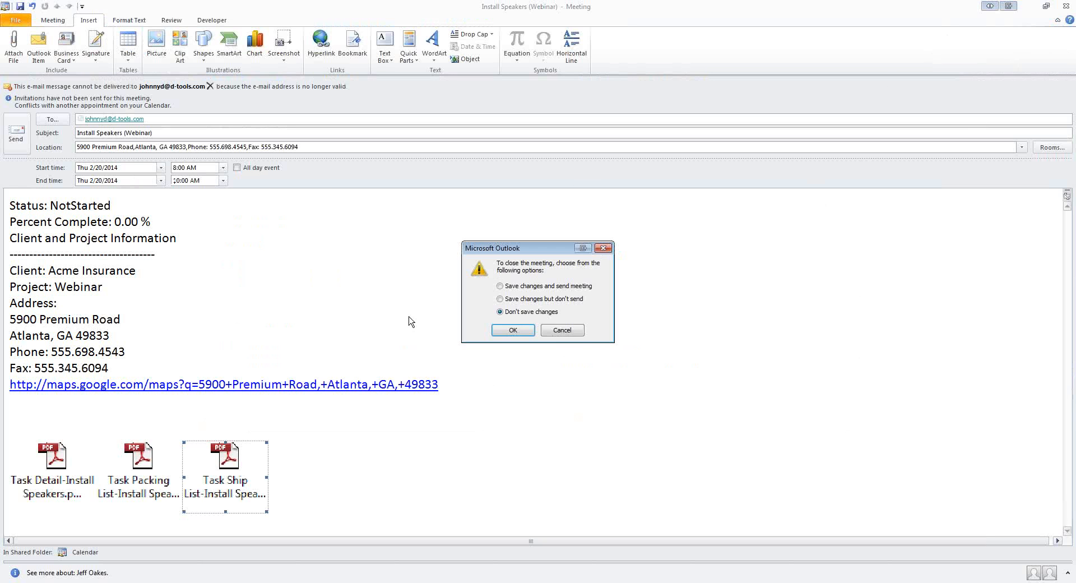
left_click(512, 330)
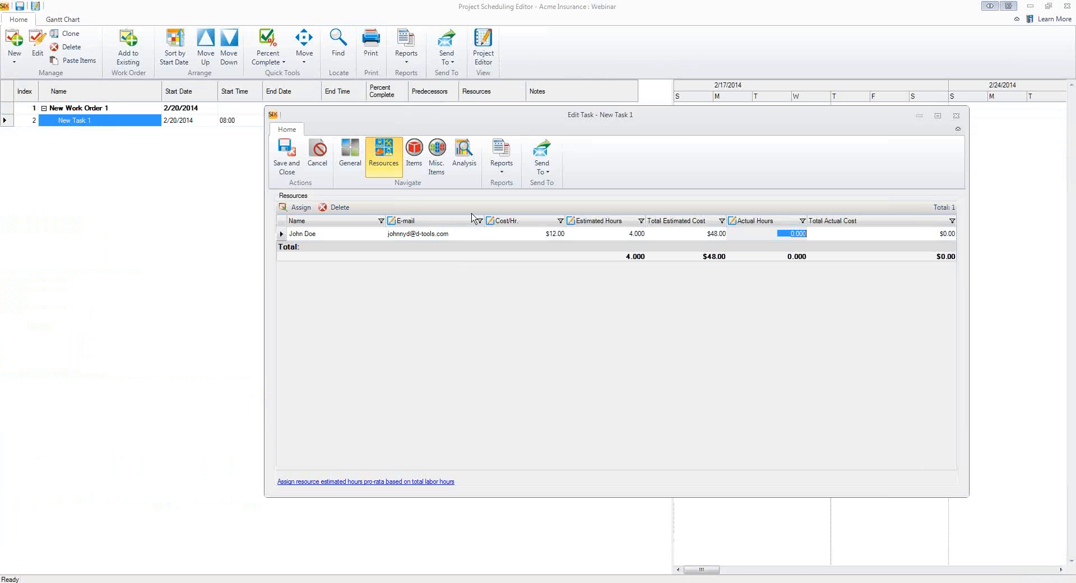
- Save the Install Speakers task and reschedule it on the Gantt chart to 2/21/2014
left_click(286, 157)
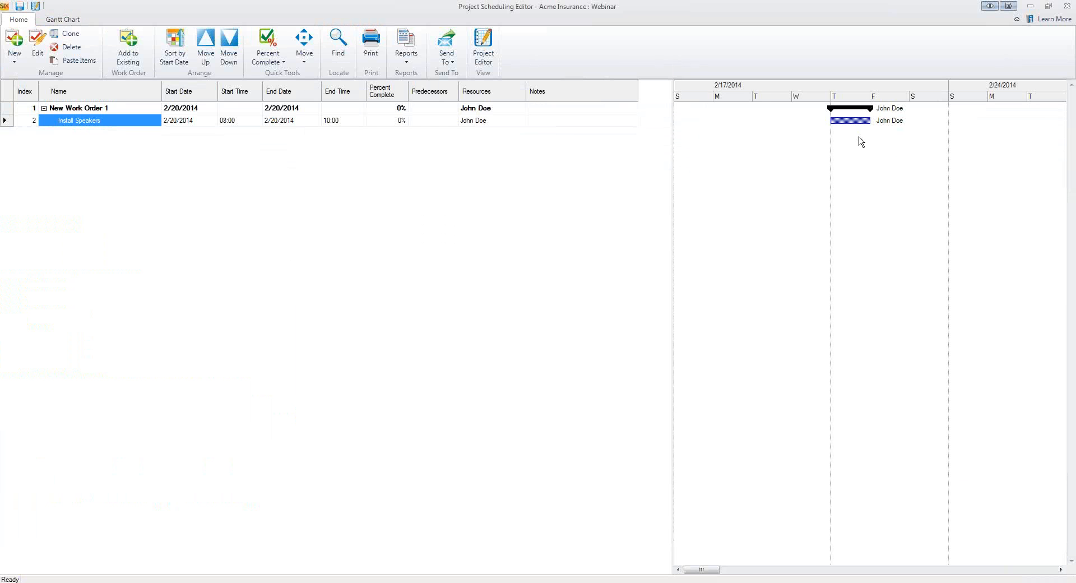
left_click_drag(849, 121, 888, 121)
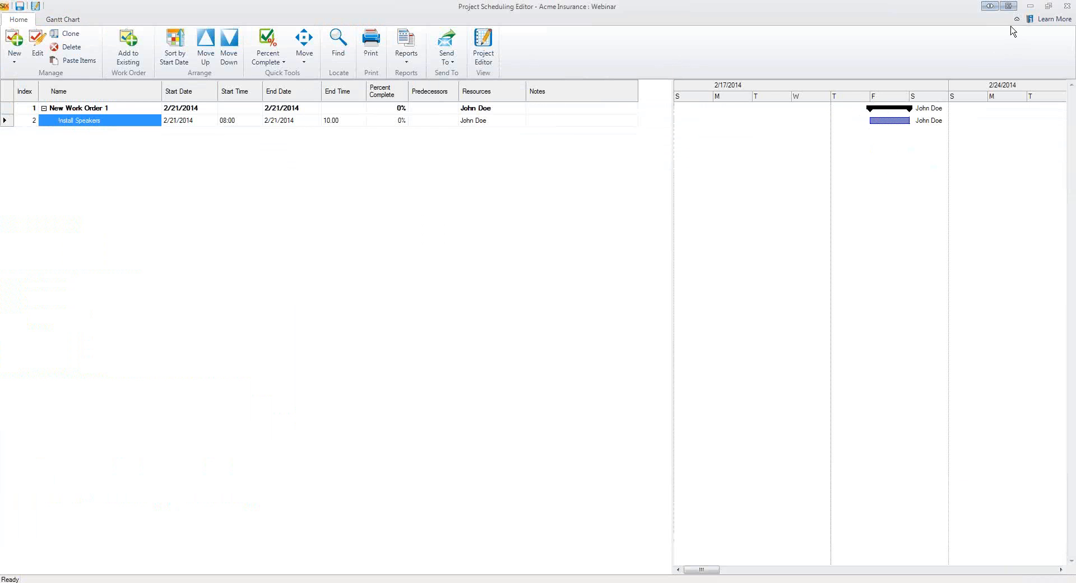
left_click(1031, 8)
left_click(1030, 8)
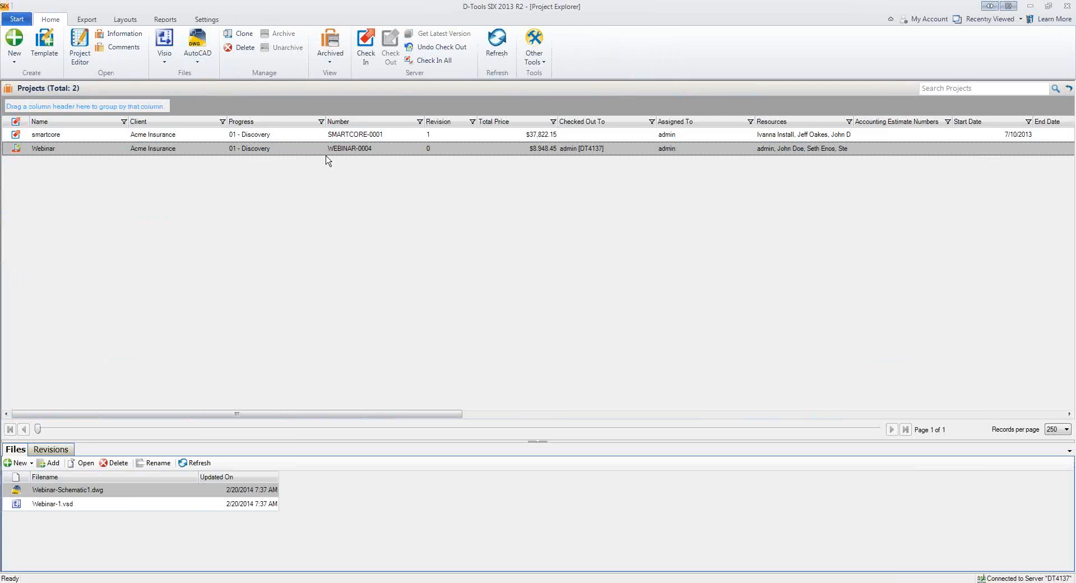
- Open the Team Calendar and show two named resources' calendars side by side instead of the Unassigned one
left_click(17, 19)
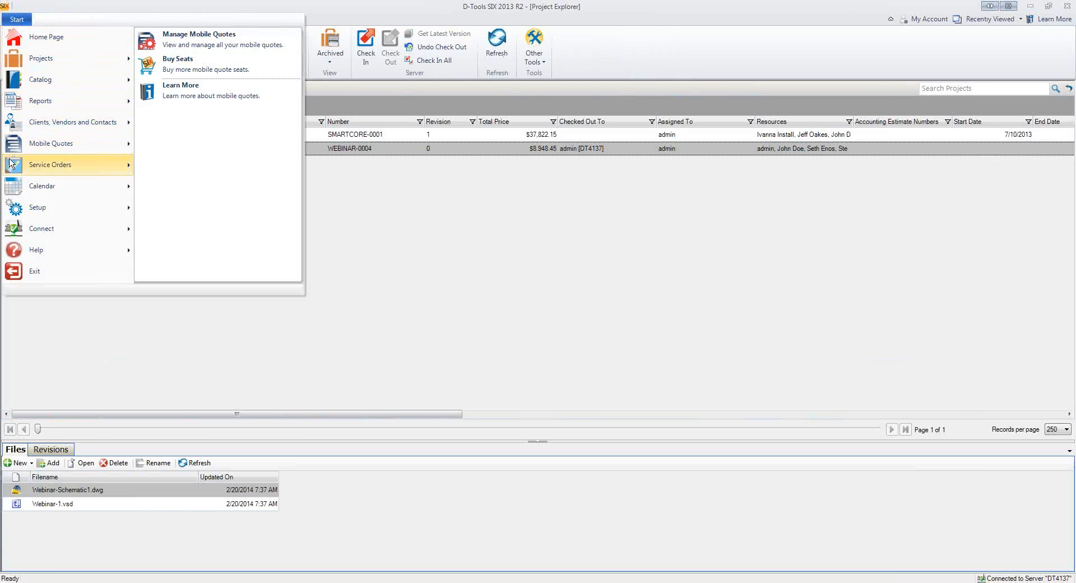
mouse_move(51, 190)
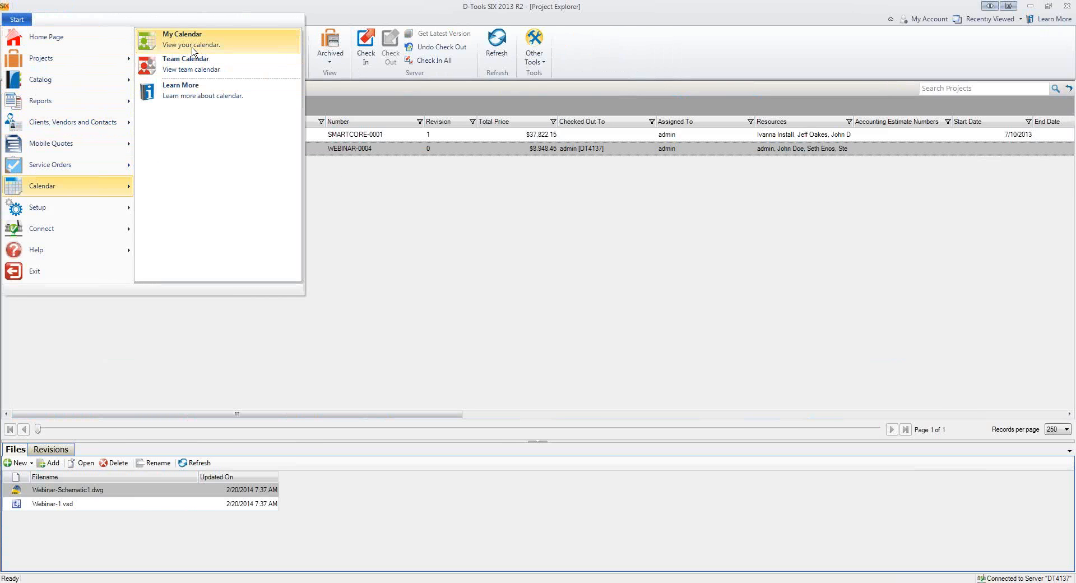
left_click(194, 67)
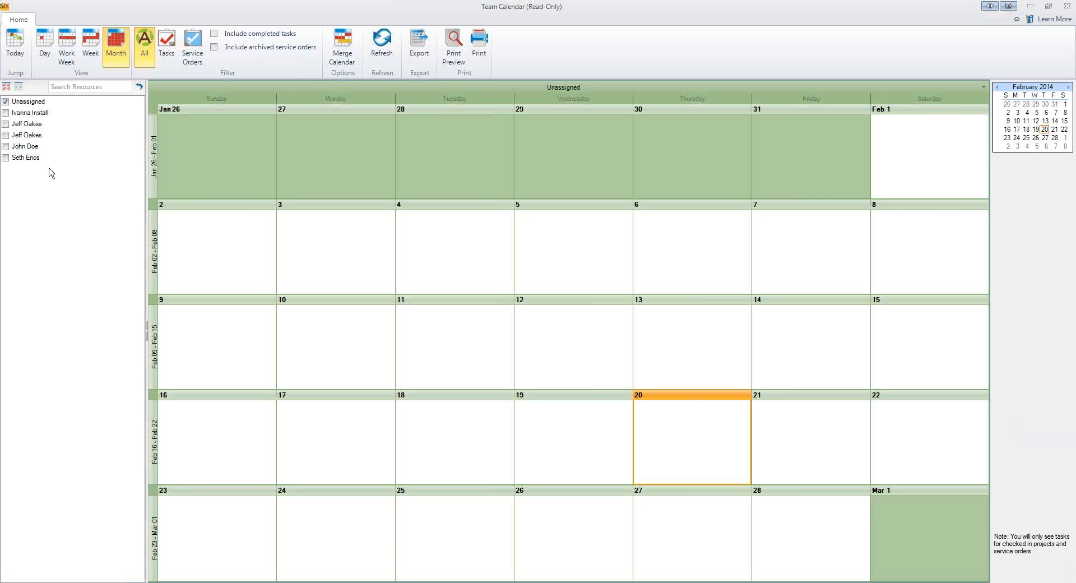
left_click(5, 158)
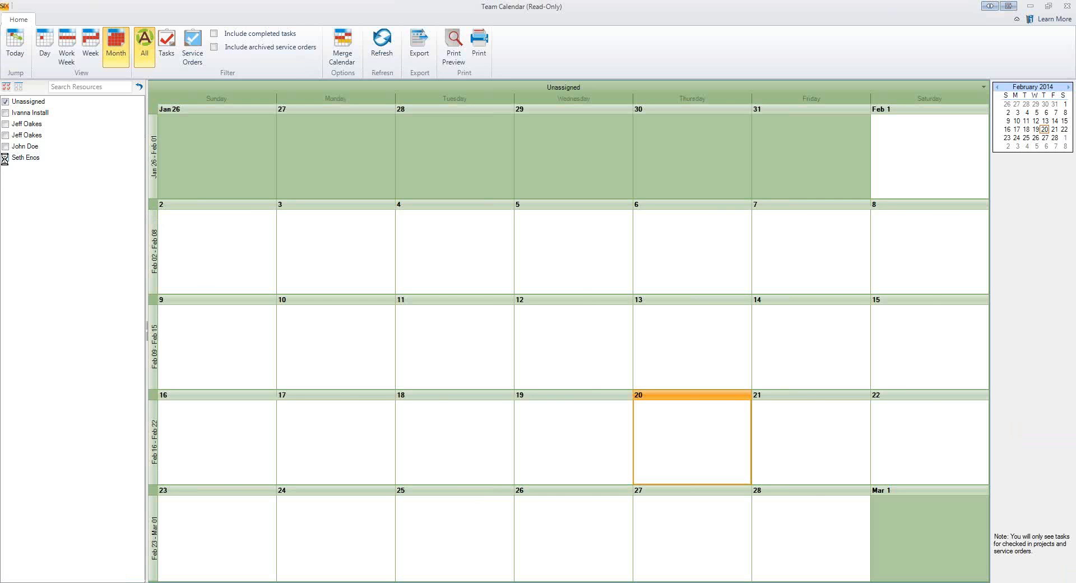
left_click(6, 124)
left_click(6, 102)
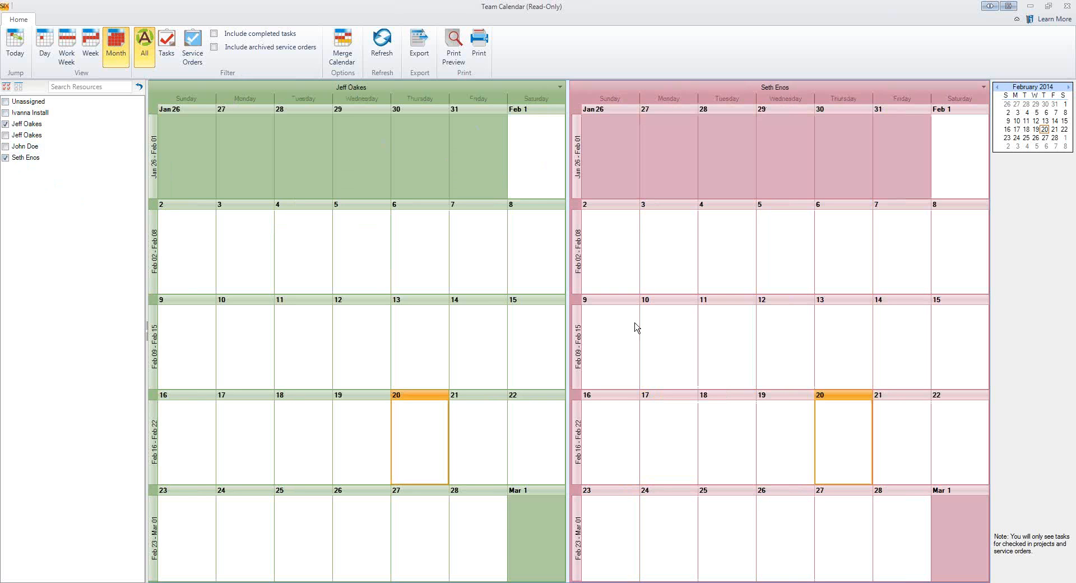
- View the Team Calendar by work week with the resources' calendars merged, and close it
left_click(66, 58)
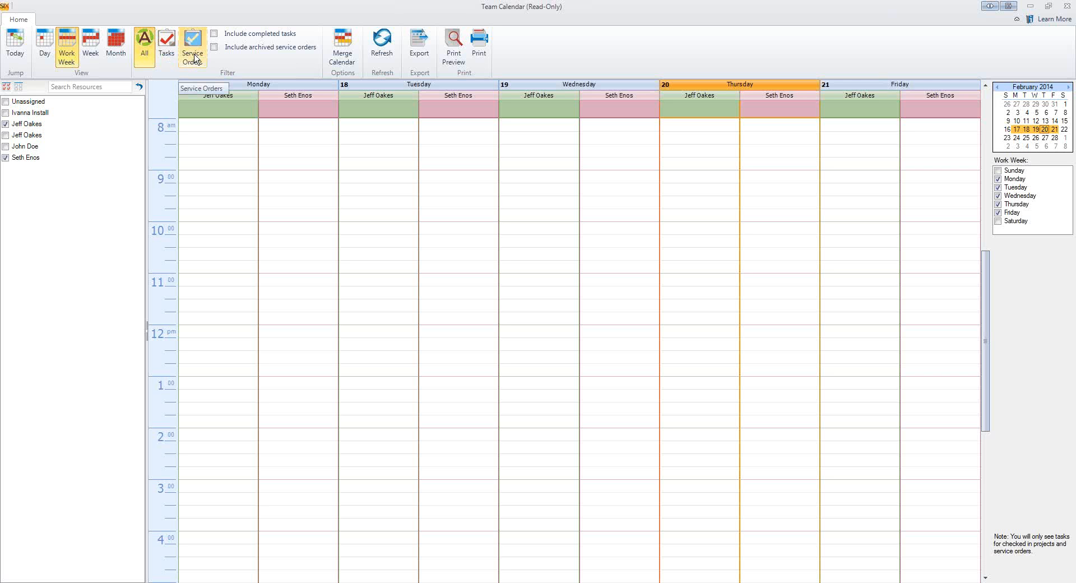
left_click(336, 60)
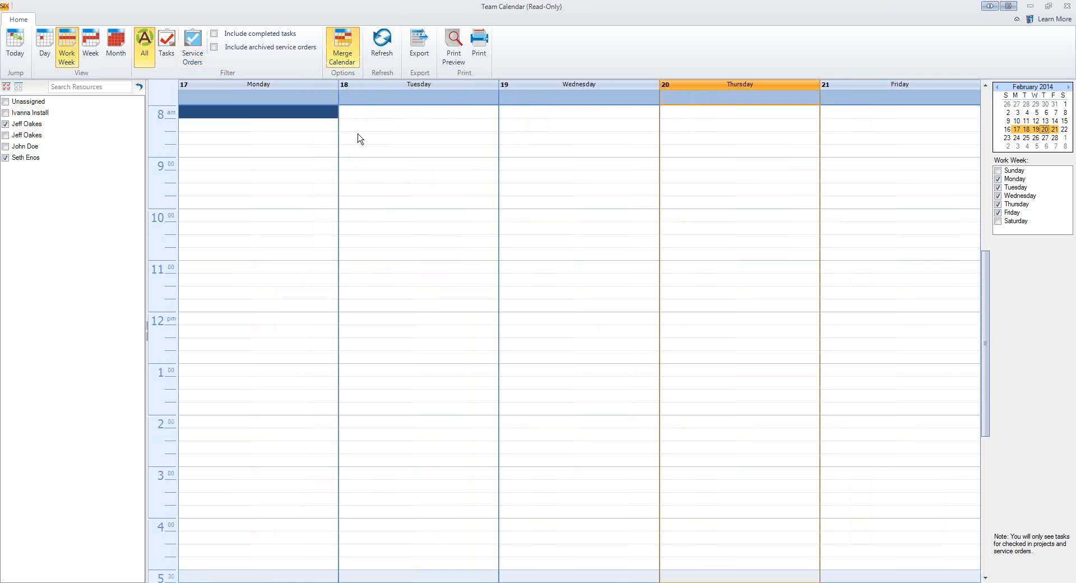
left_click(1067, 6)
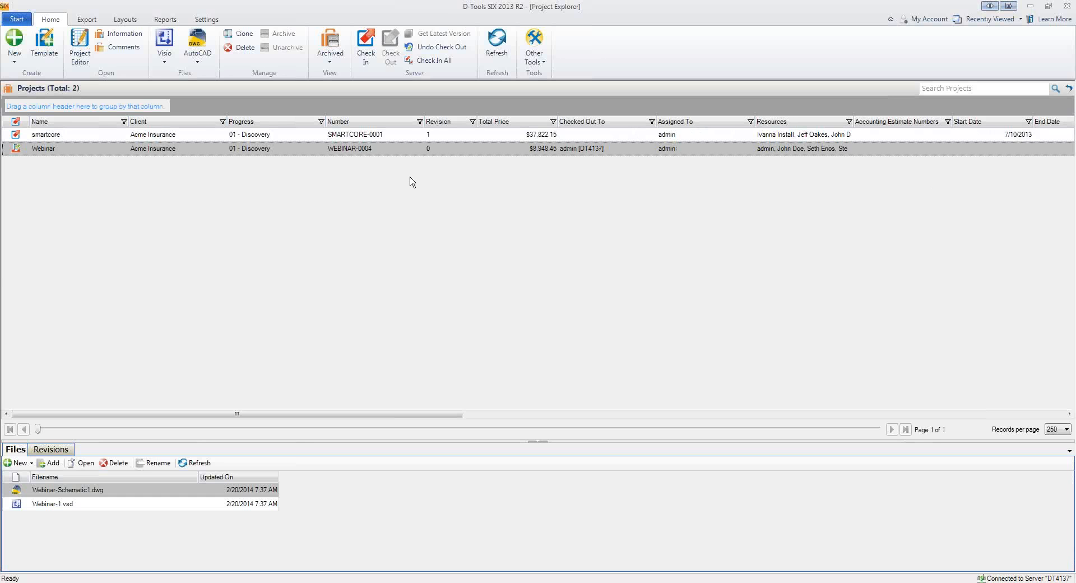
- View the list of mobile quotes and return to the home page
left_click(17, 19)
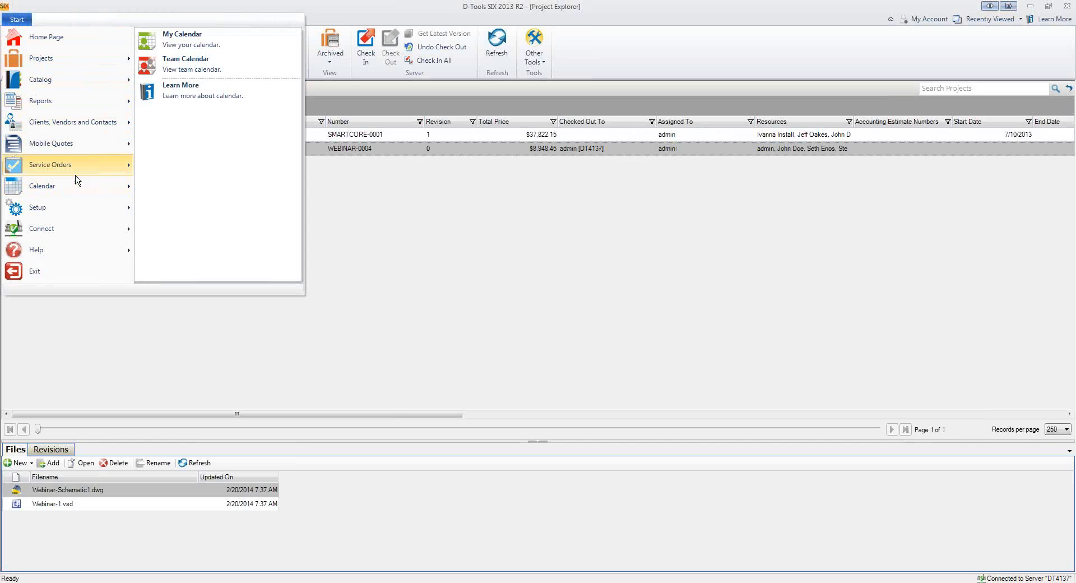
mouse_move(62, 168)
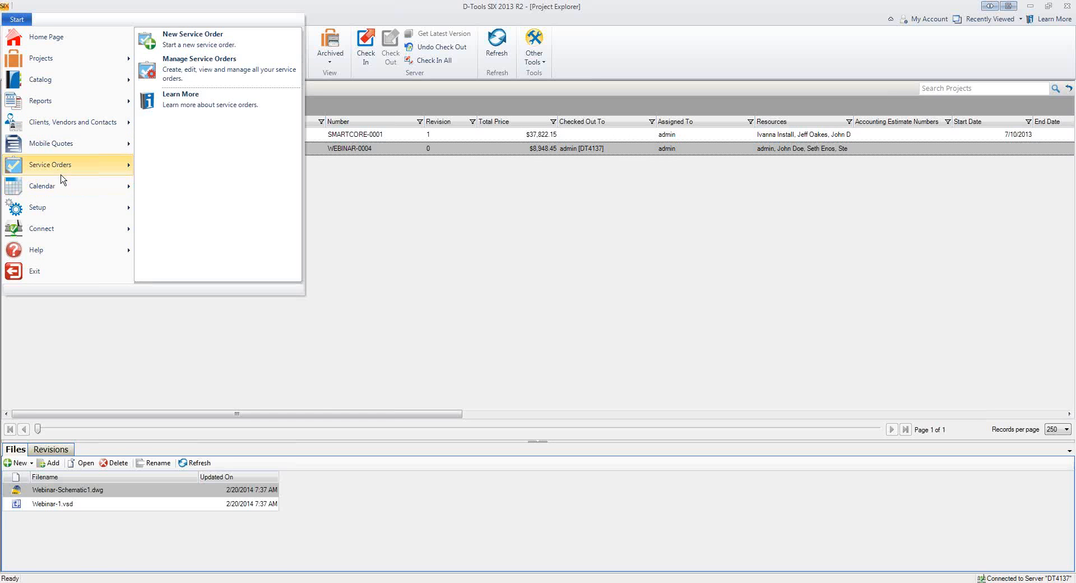
mouse_move(36, 150)
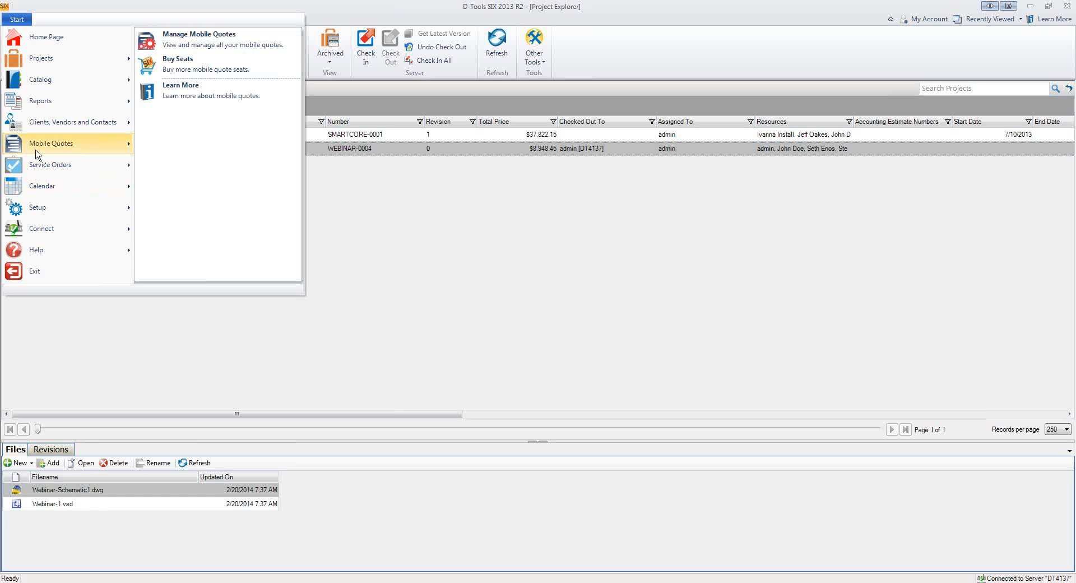
left_click(168, 42)
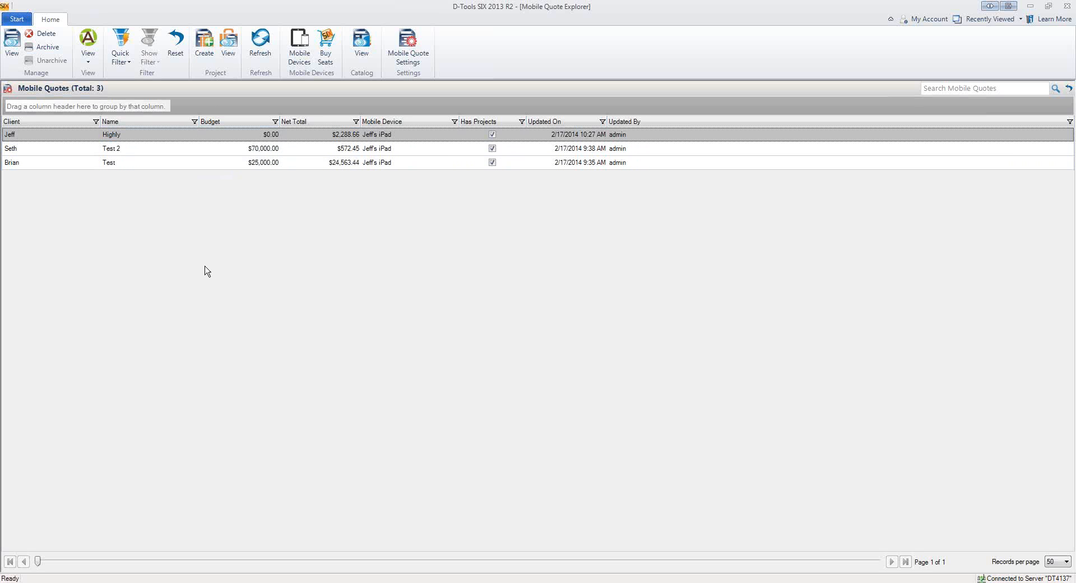
left_click(19, 20)
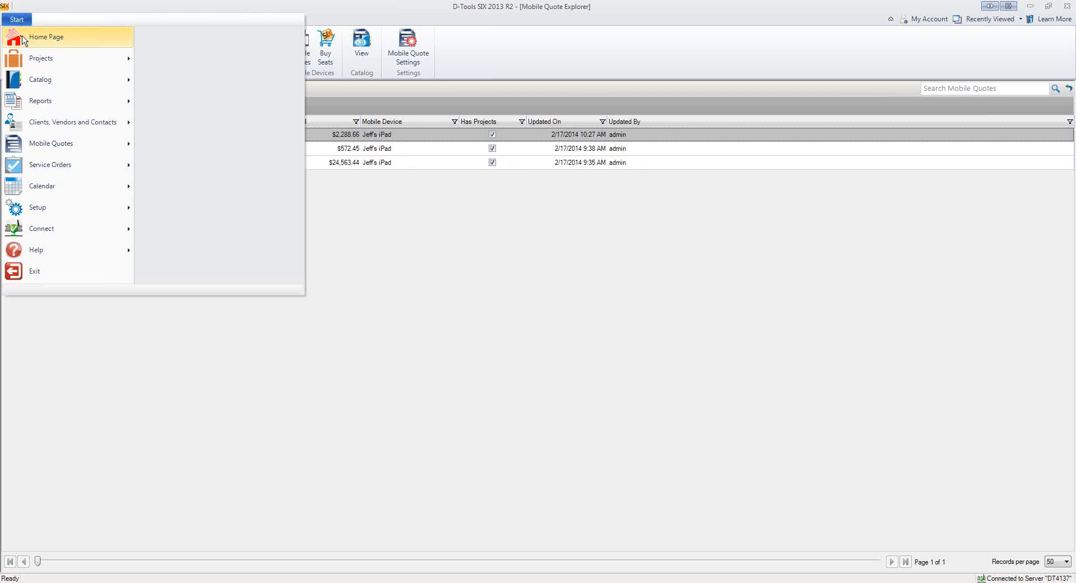
left_click(23, 38)
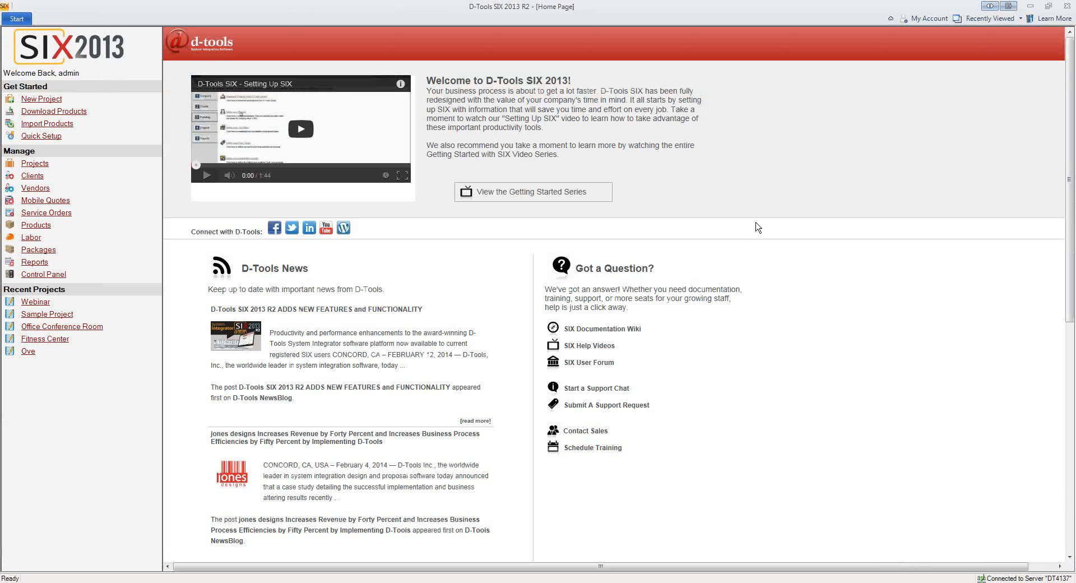